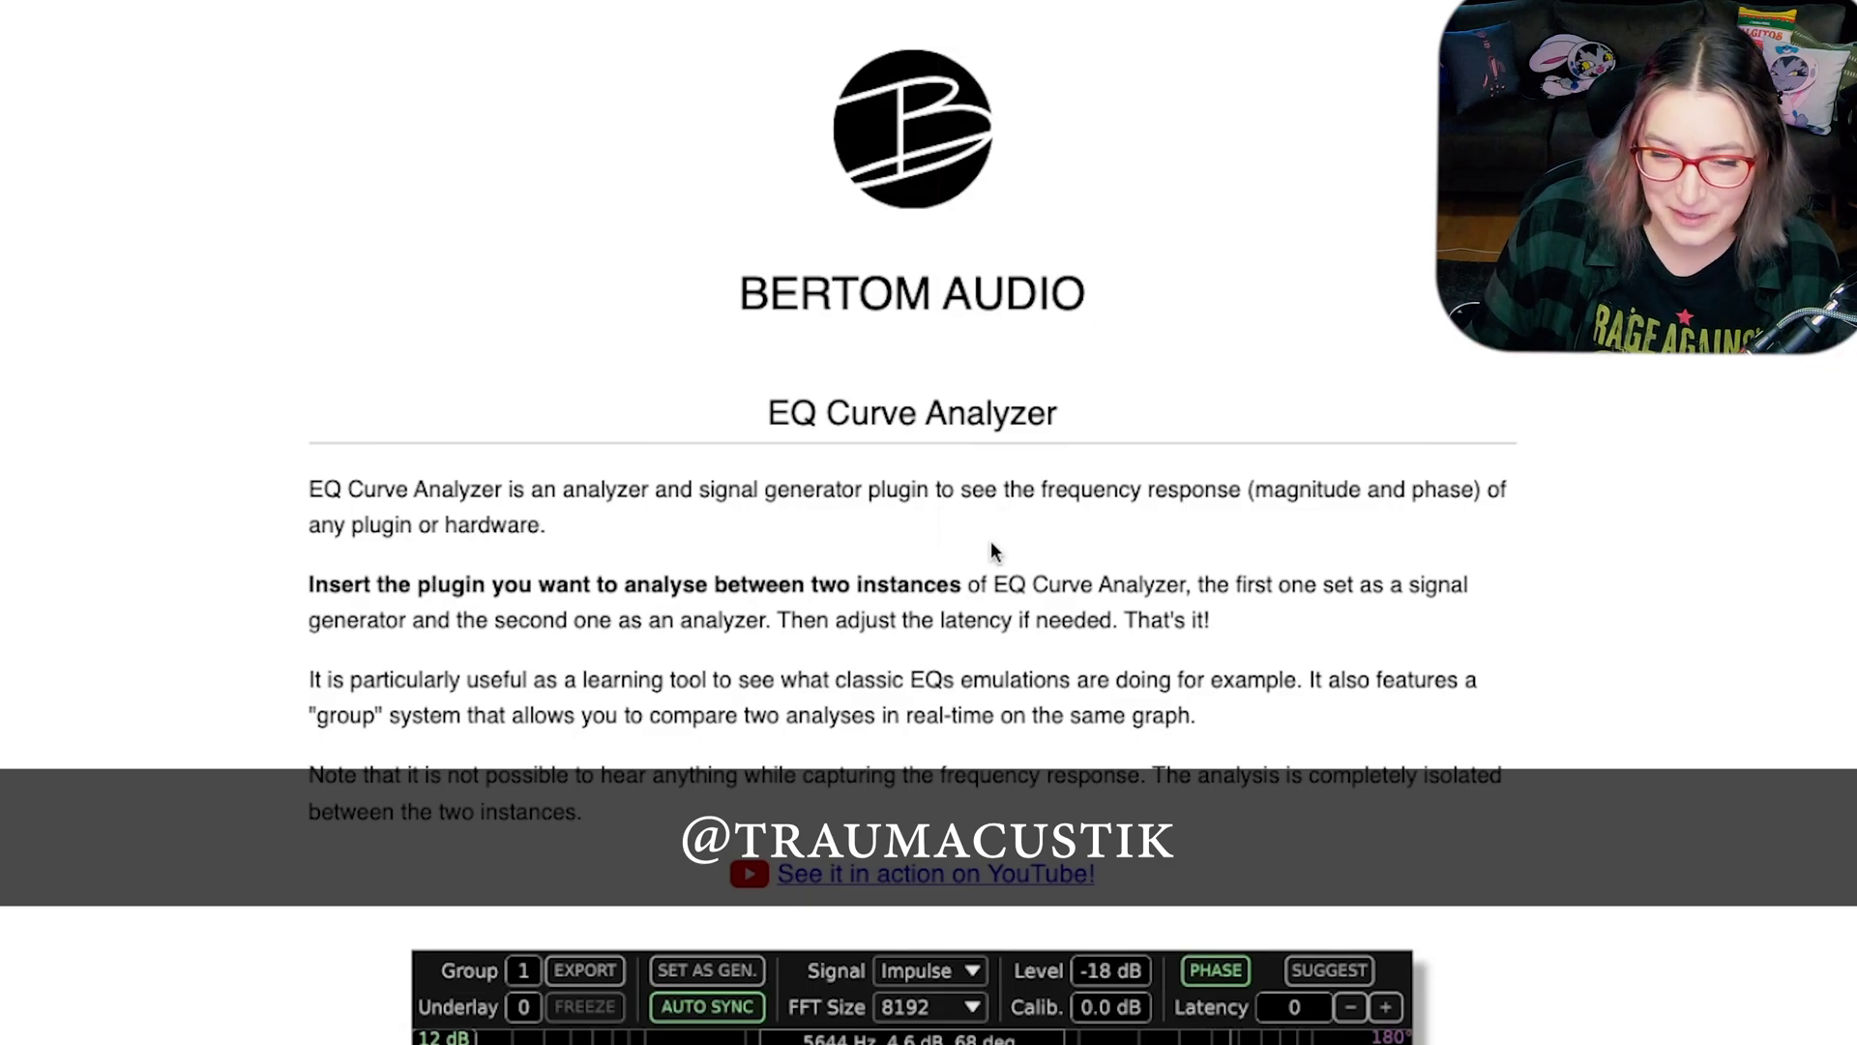
Scroll the Lemon Squeezy download page to the formats table, noting AAX support for Windows 7+
{"action": "scroll", "coordinate": [1035, 573], "scroll_direction": "down", "scroll_amount": 1}
{"action": "scroll", "coordinate": [1035, 572], "scroll_direction": "down", "scroll_amount": 1}
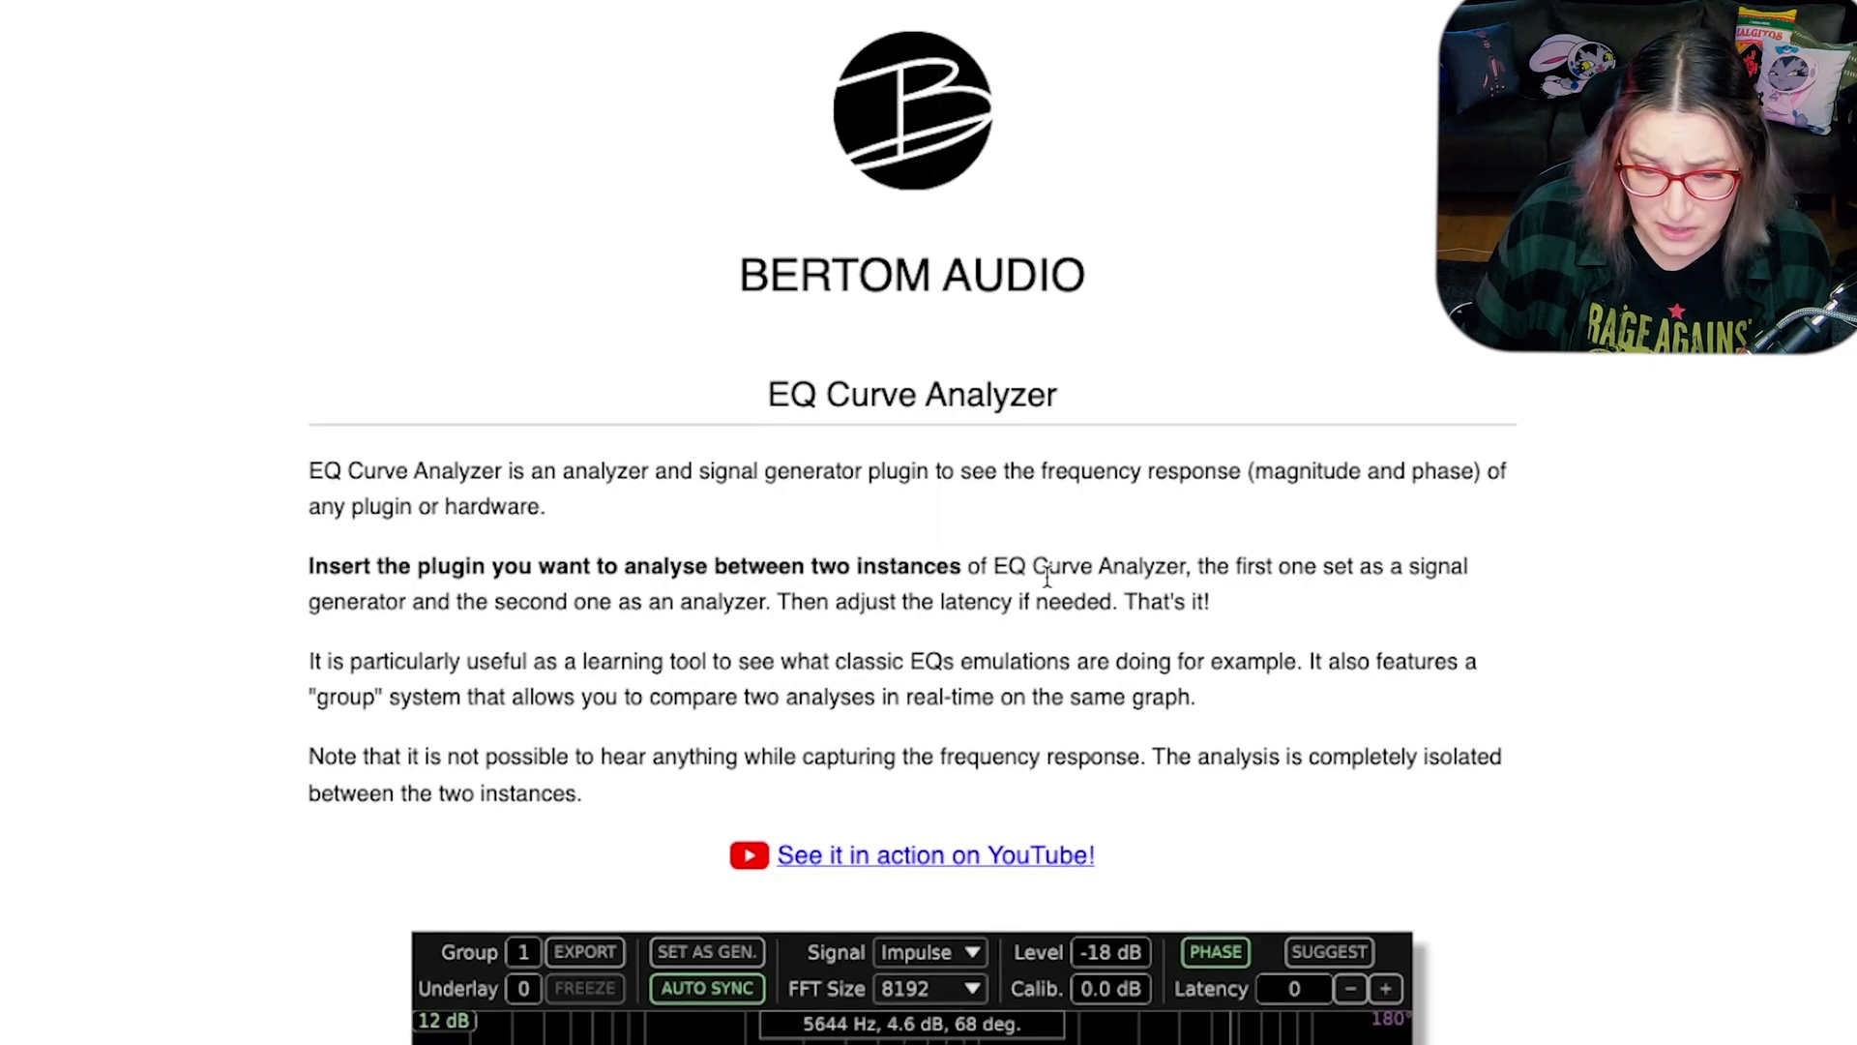
{"action": "scroll", "coordinate": [1030, 547], "scroll_direction": "down", "scroll_amount": 2}
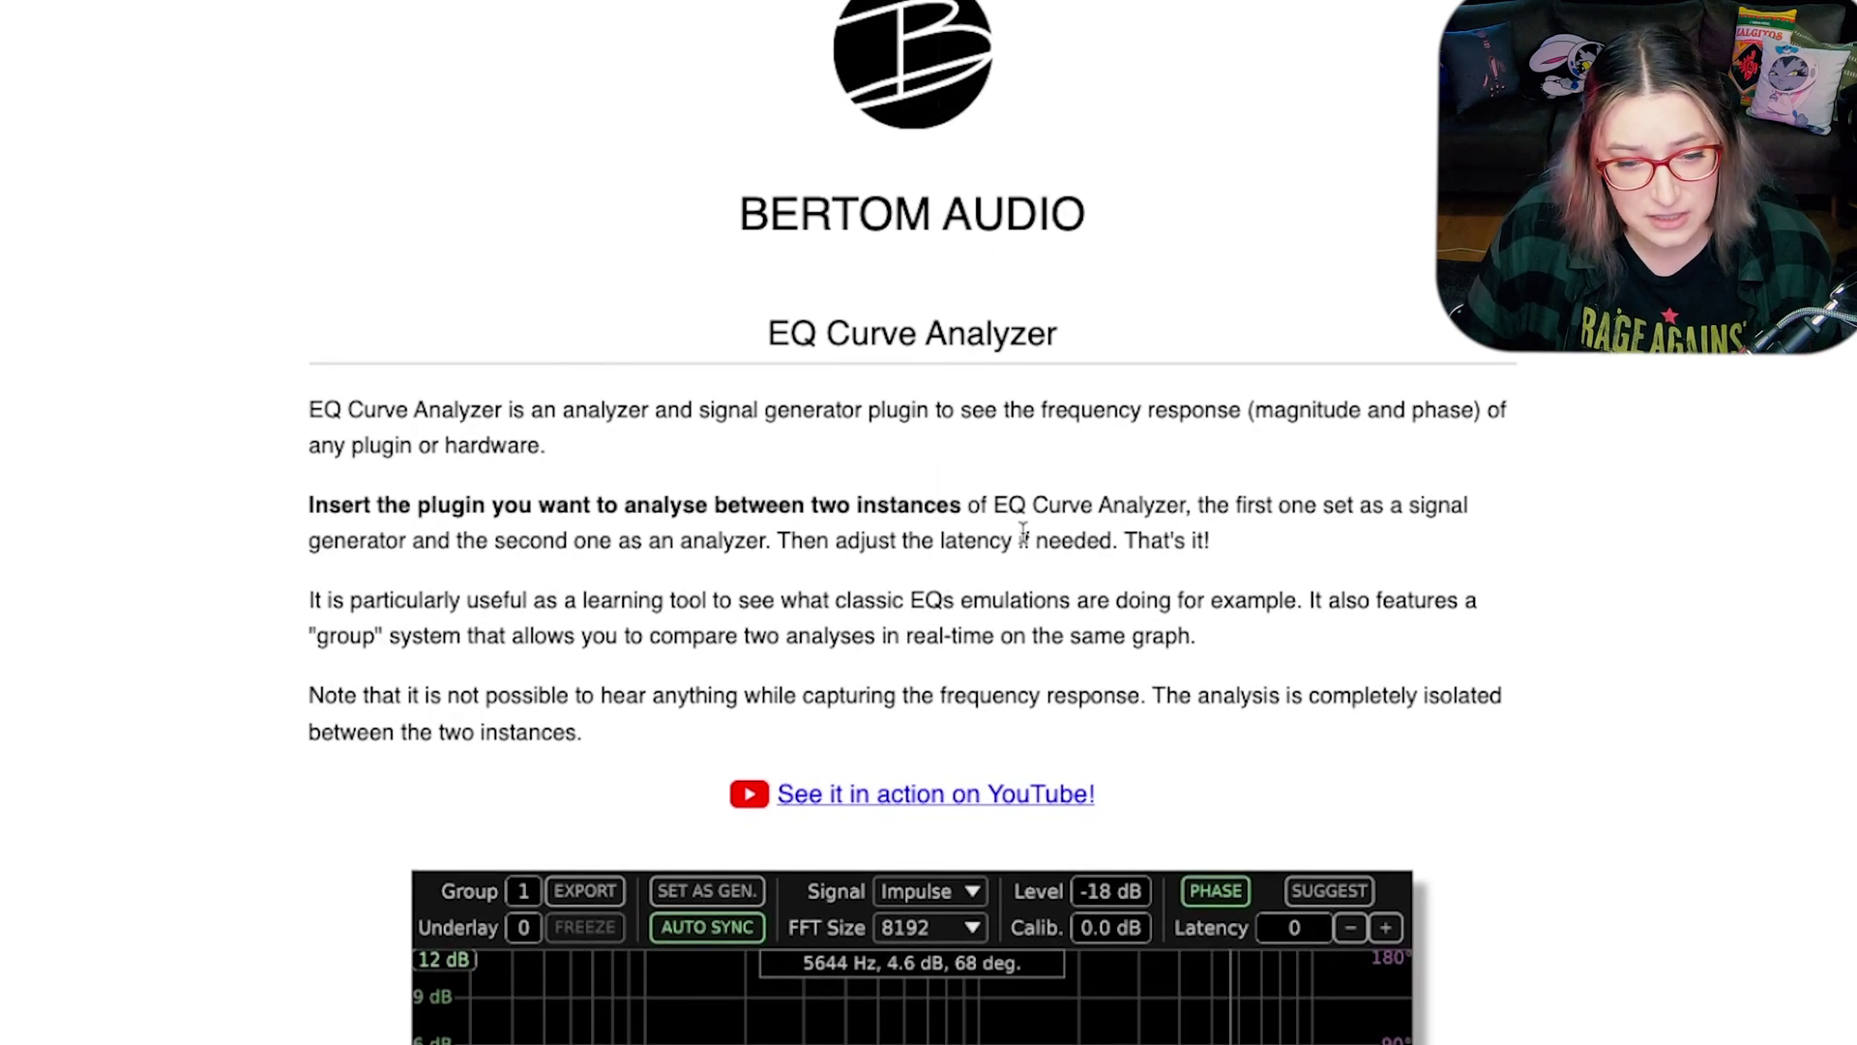
{"action": "scroll", "coordinate": [1022, 532], "scroll_direction": "down", "scroll_amount": 2}
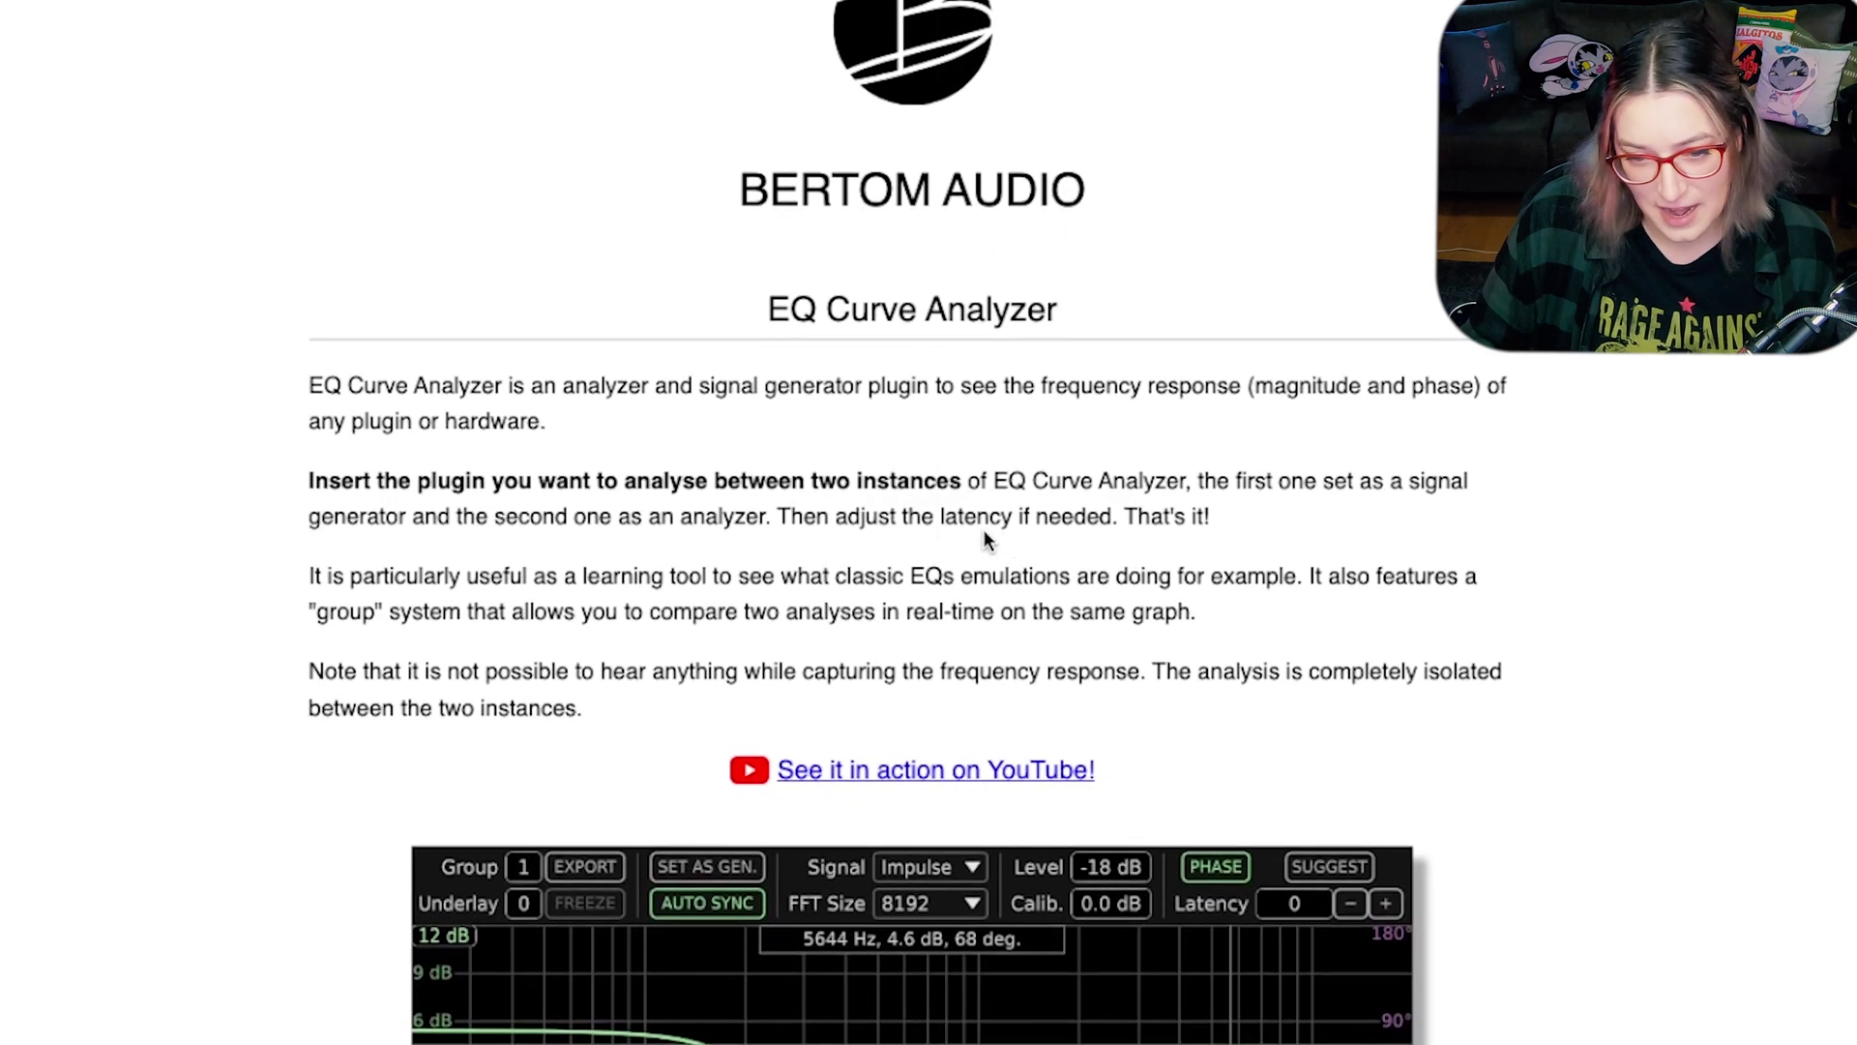
{"action": "scroll", "coordinate": [957, 559], "scroll_direction": "down", "scroll_amount": 1}
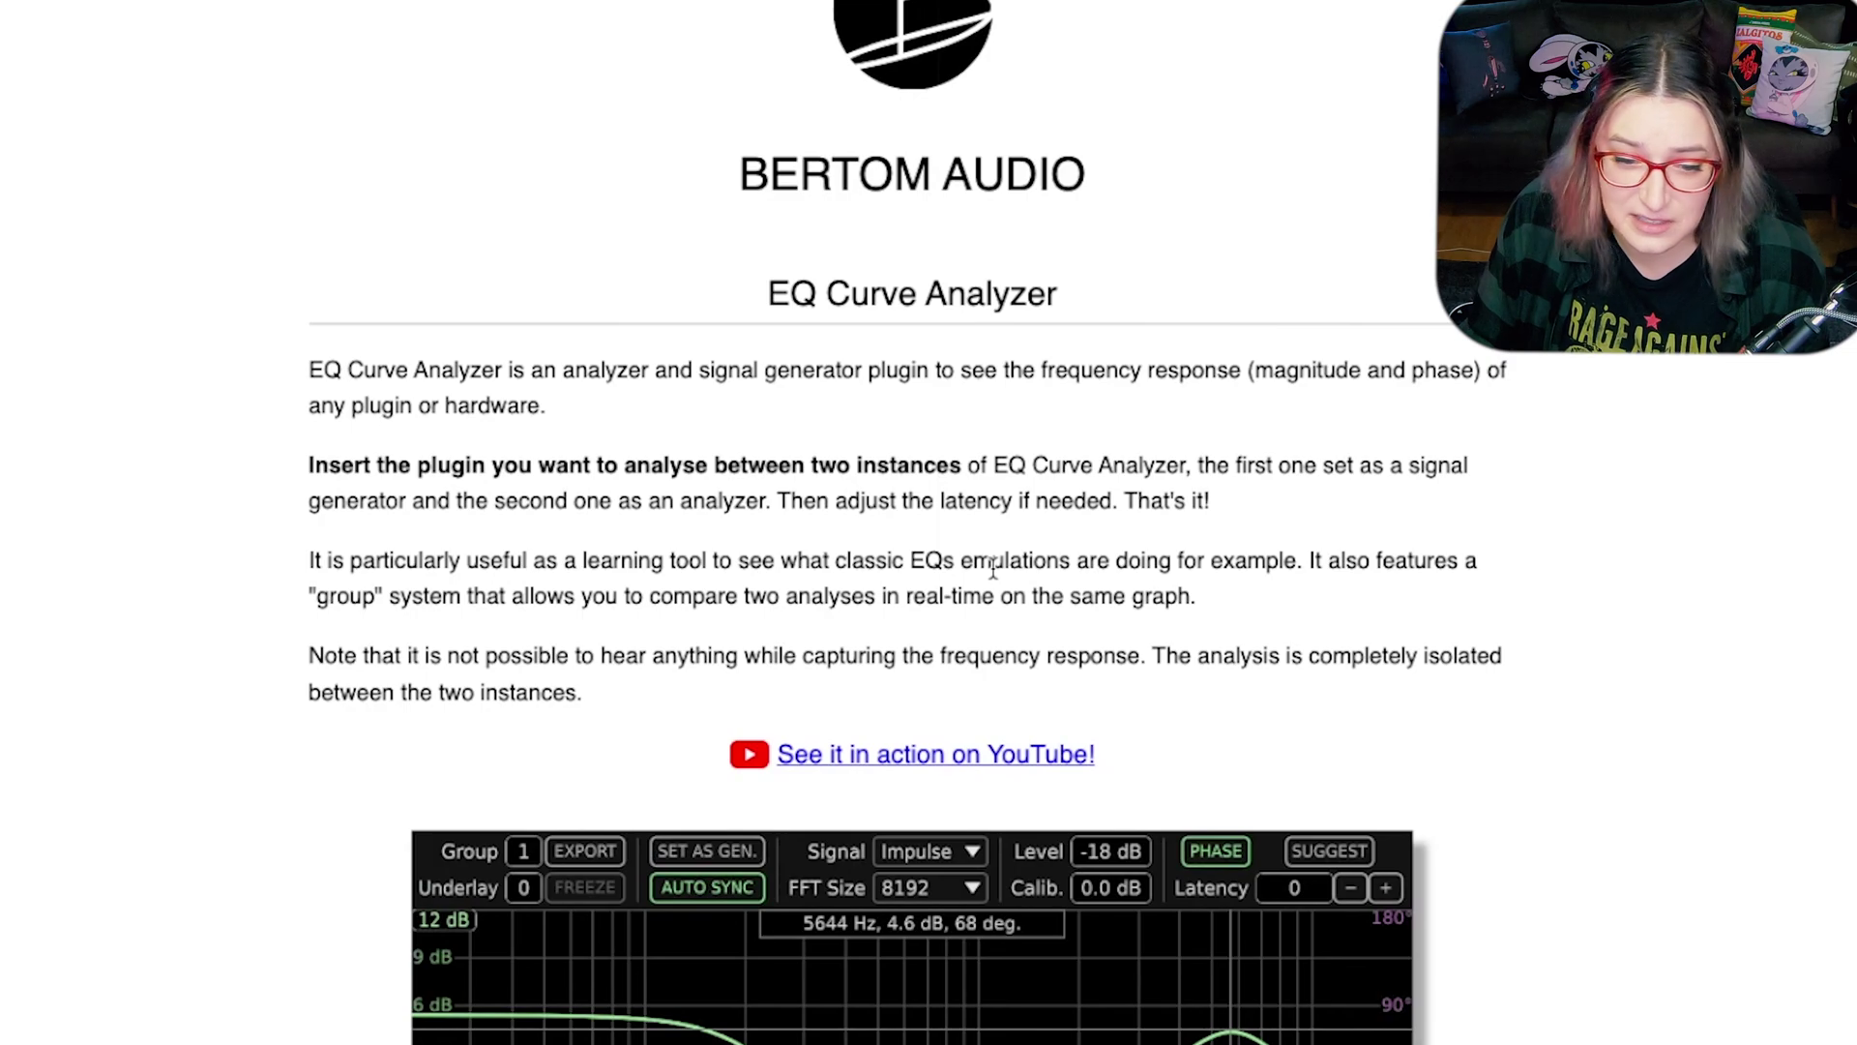
{"action": "scroll", "coordinate": [972, 546], "scroll_direction": "down", "scroll_amount": 5}
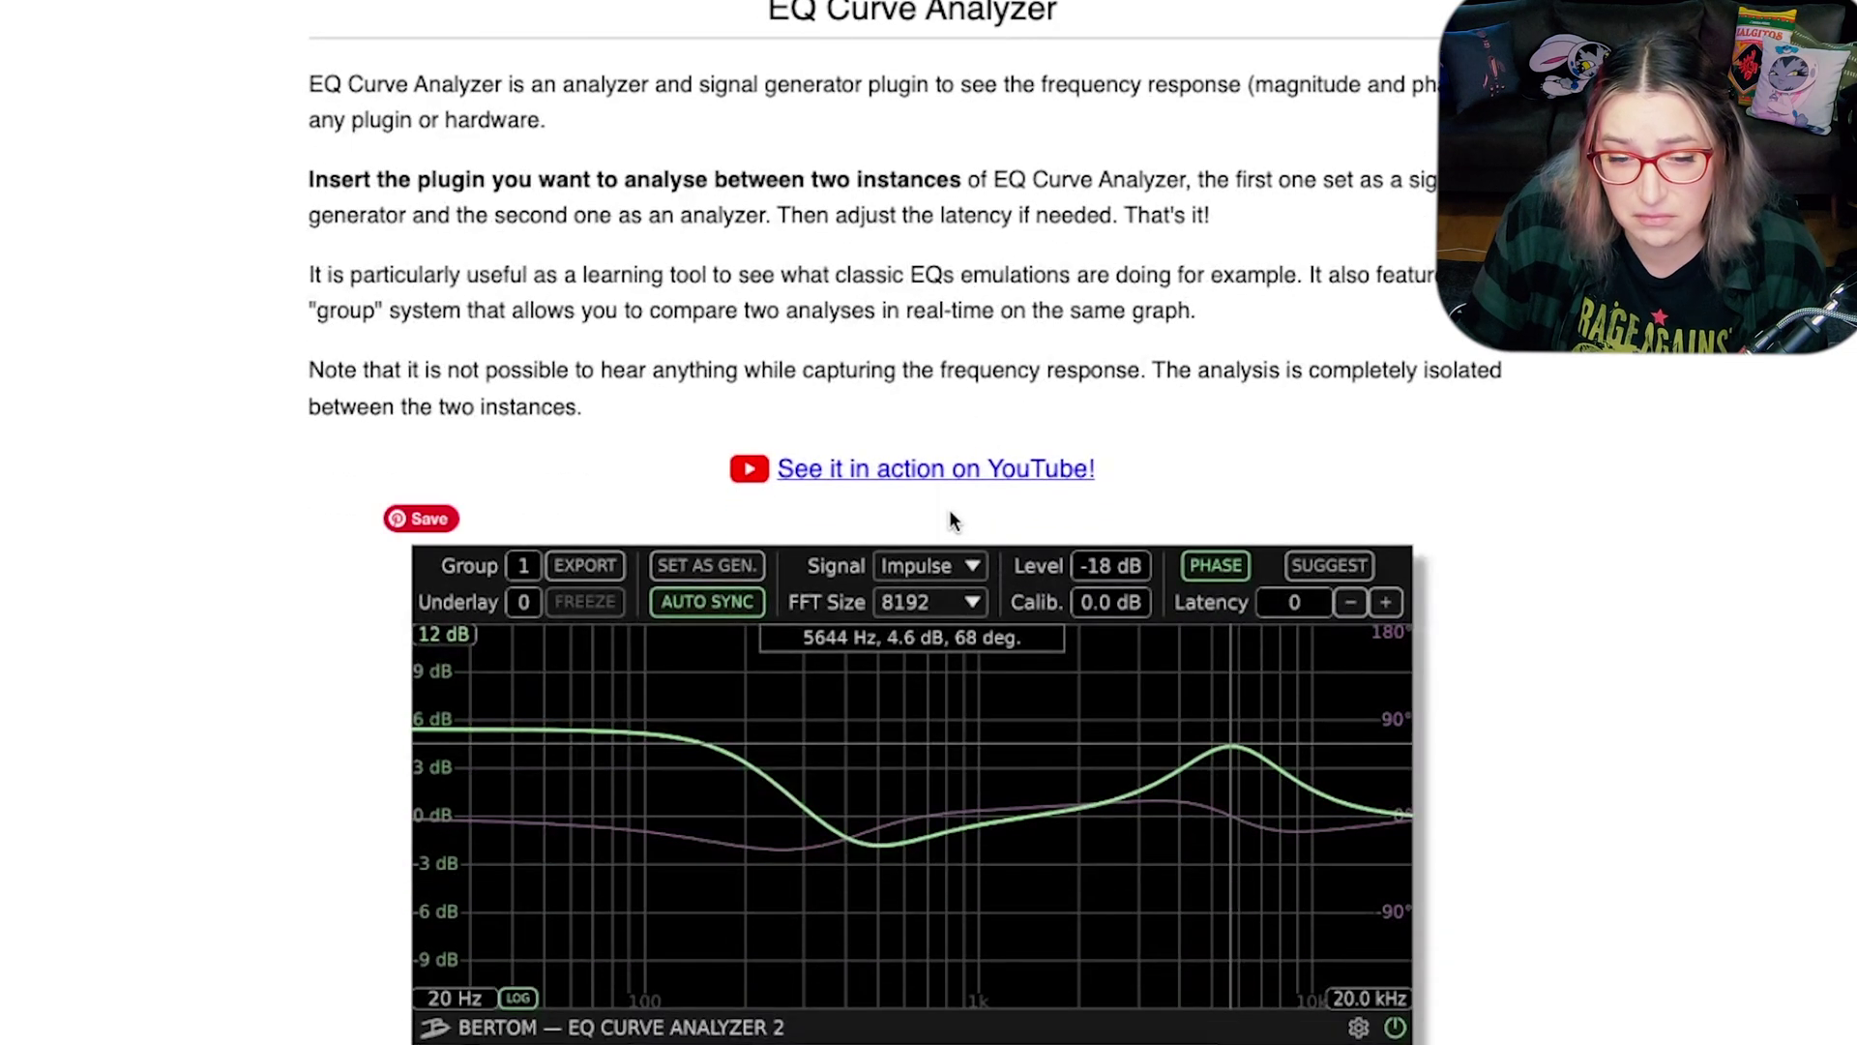
{"action": "scroll", "coordinate": [949, 519], "scroll_direction": "down", "scroll_amount": 1}
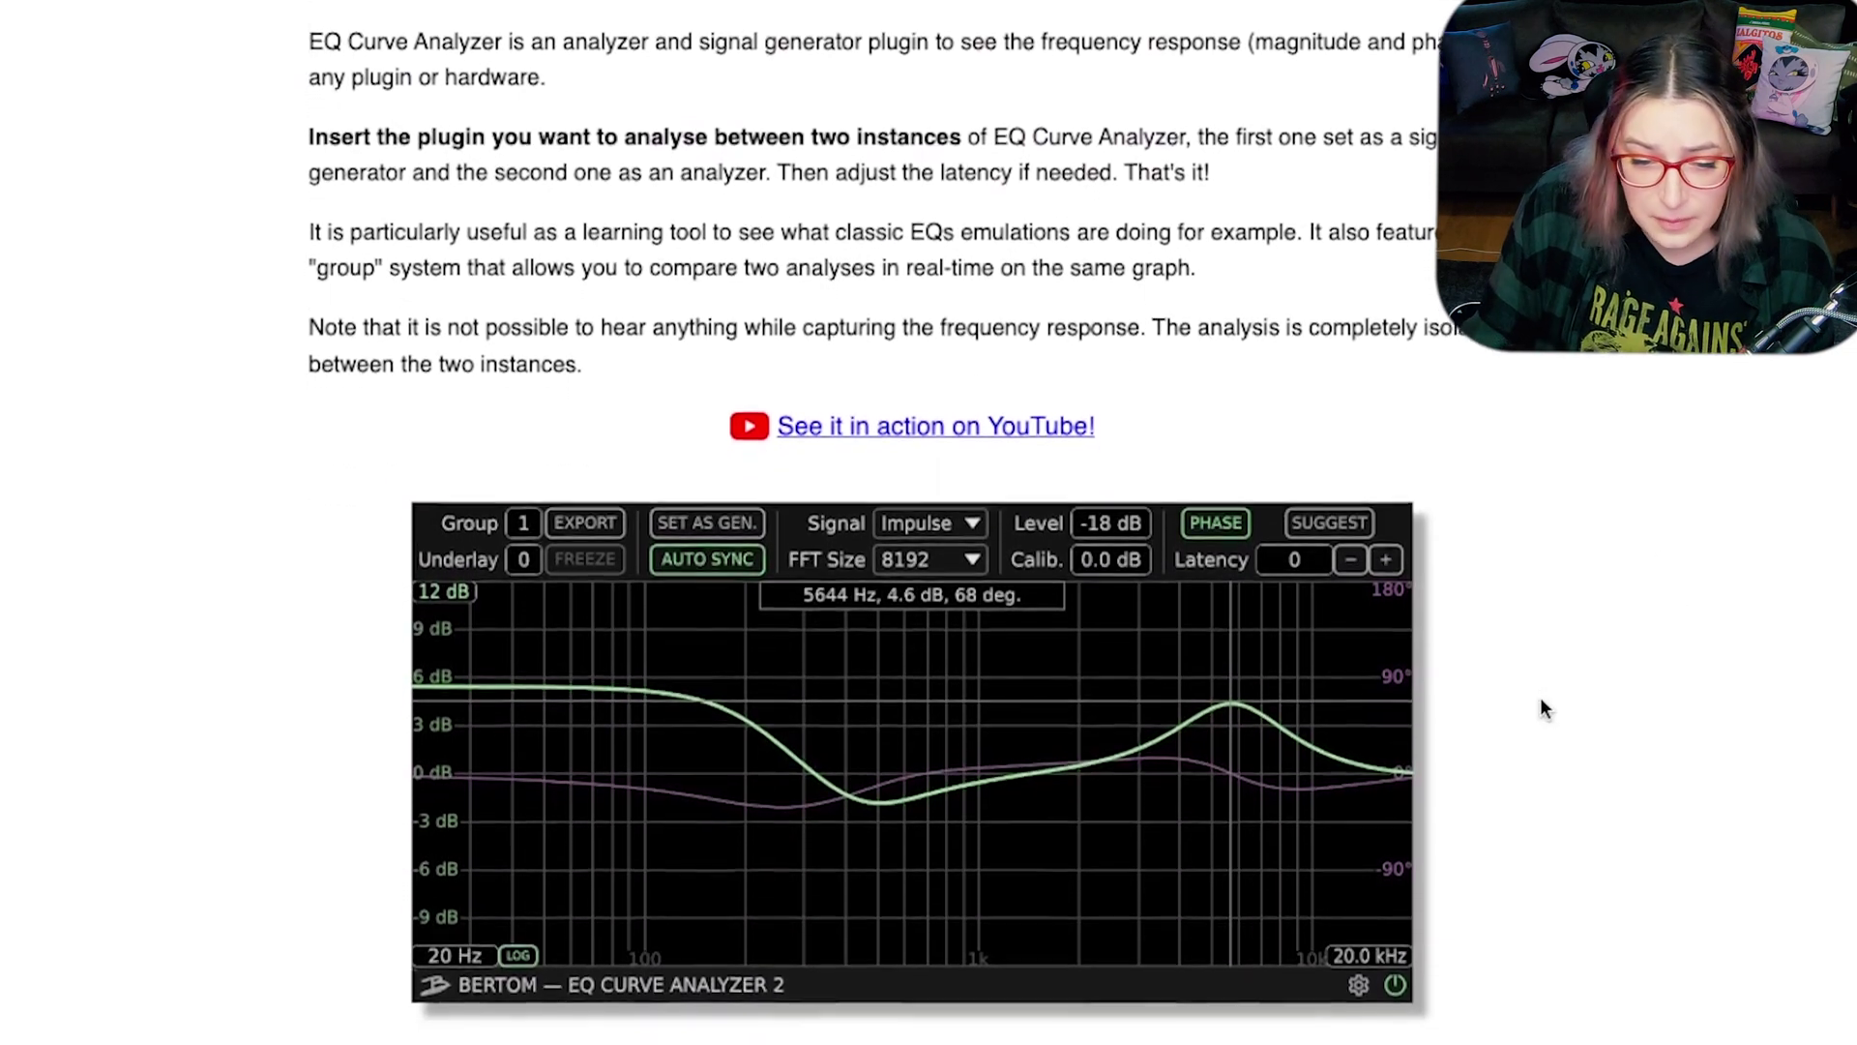
{"action": "scroll", "coordinate": [1540, 711], "scroll_direction": "down", "scroll_amount": 6}
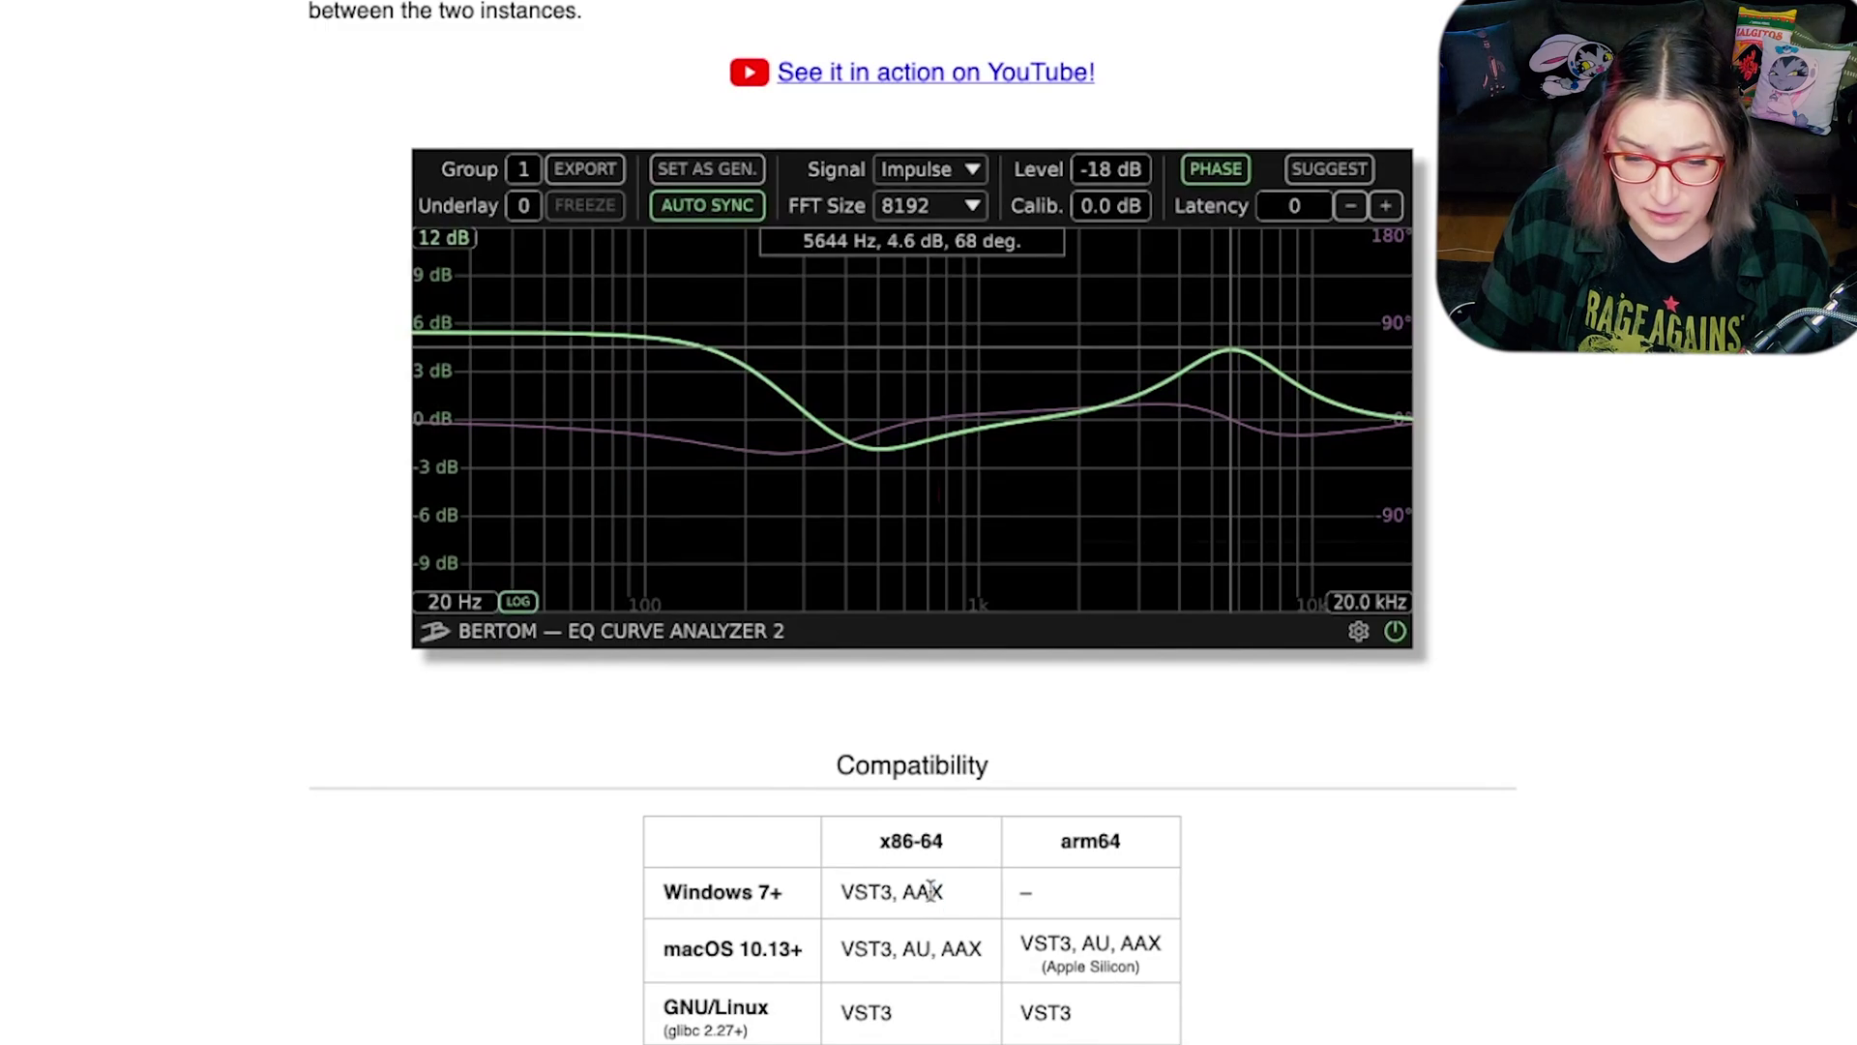
{"action": "double_click", "coordinate": [931, 891]}
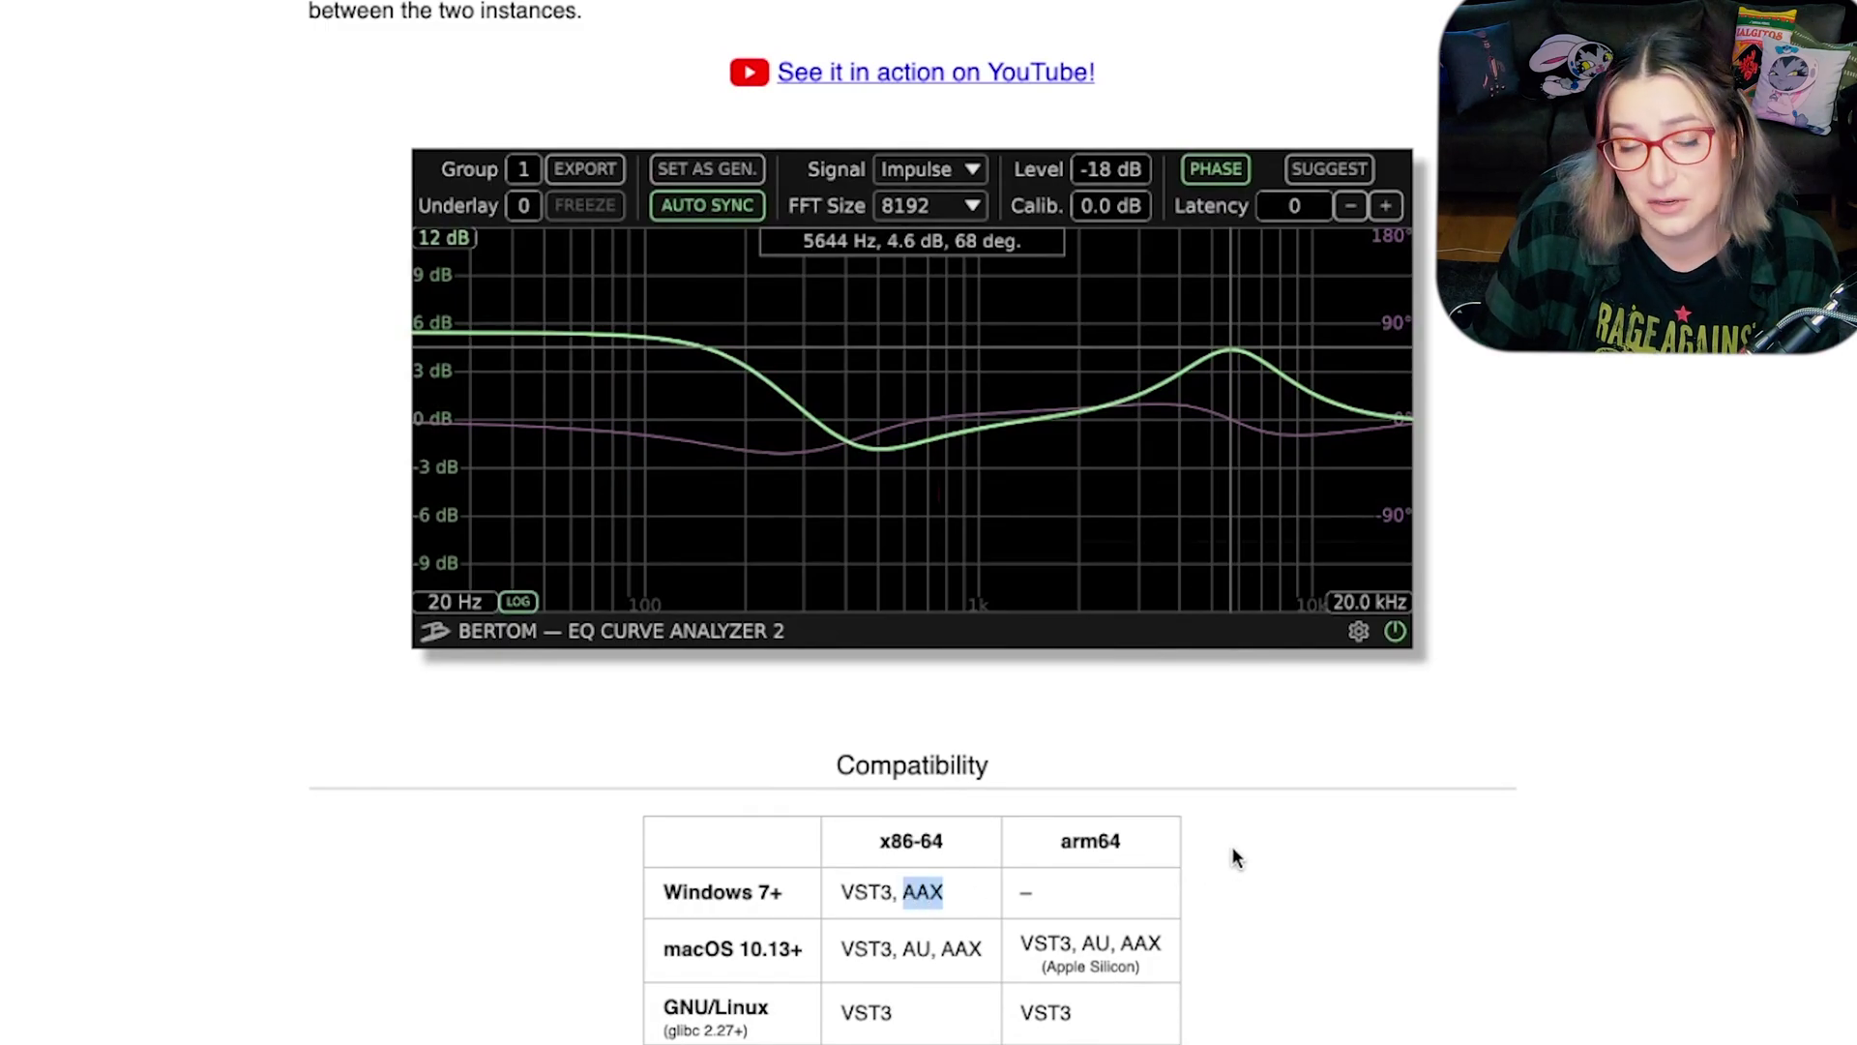
{"action": "scroll", "coordinate": [1201, 818], "scroll_direction": "down", "scroll_amount": 2}
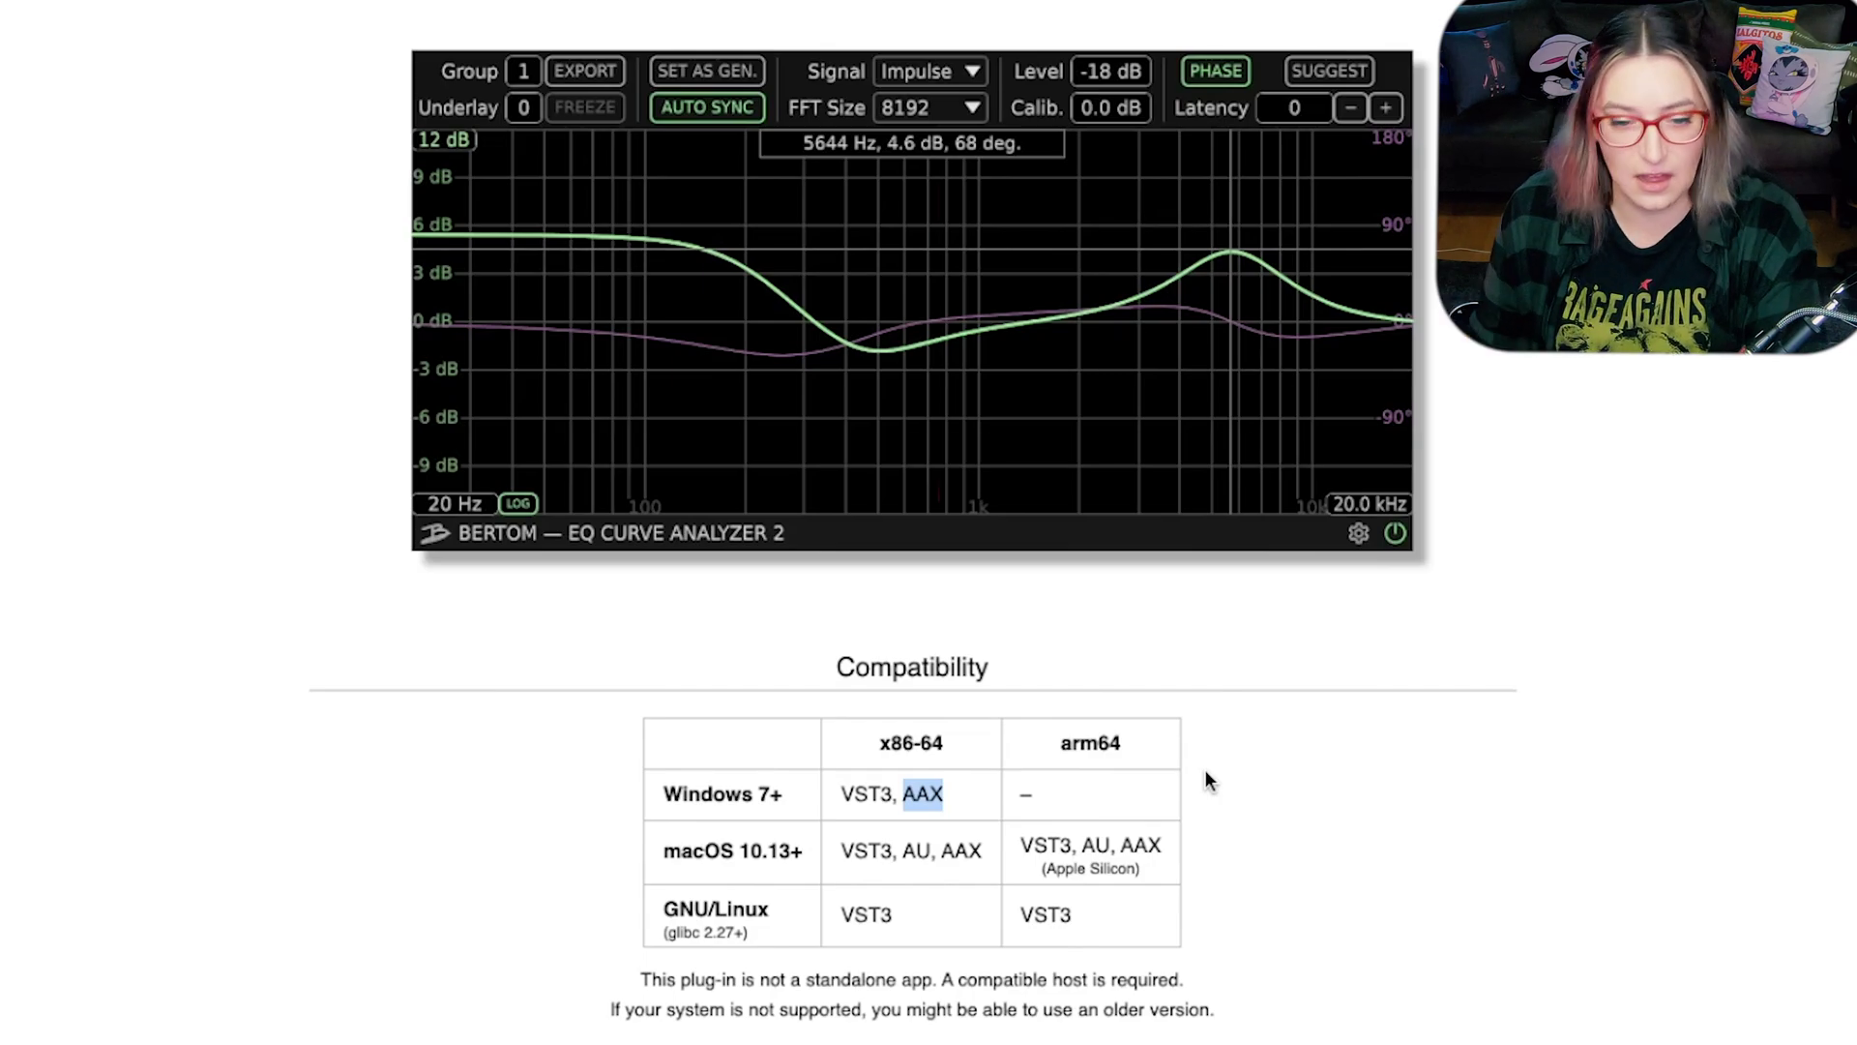
Review the Apple Silicon and GNU/Linux format entries, then continue past the installer introduction
{"action": "scroll", "coordinate": [1204, 769], "scroll_direction": "down", "scroll_amount": 2}
{"action": "left_click_drag", "start_coordinate": [740, 644], "coordinate": [944, 669]}
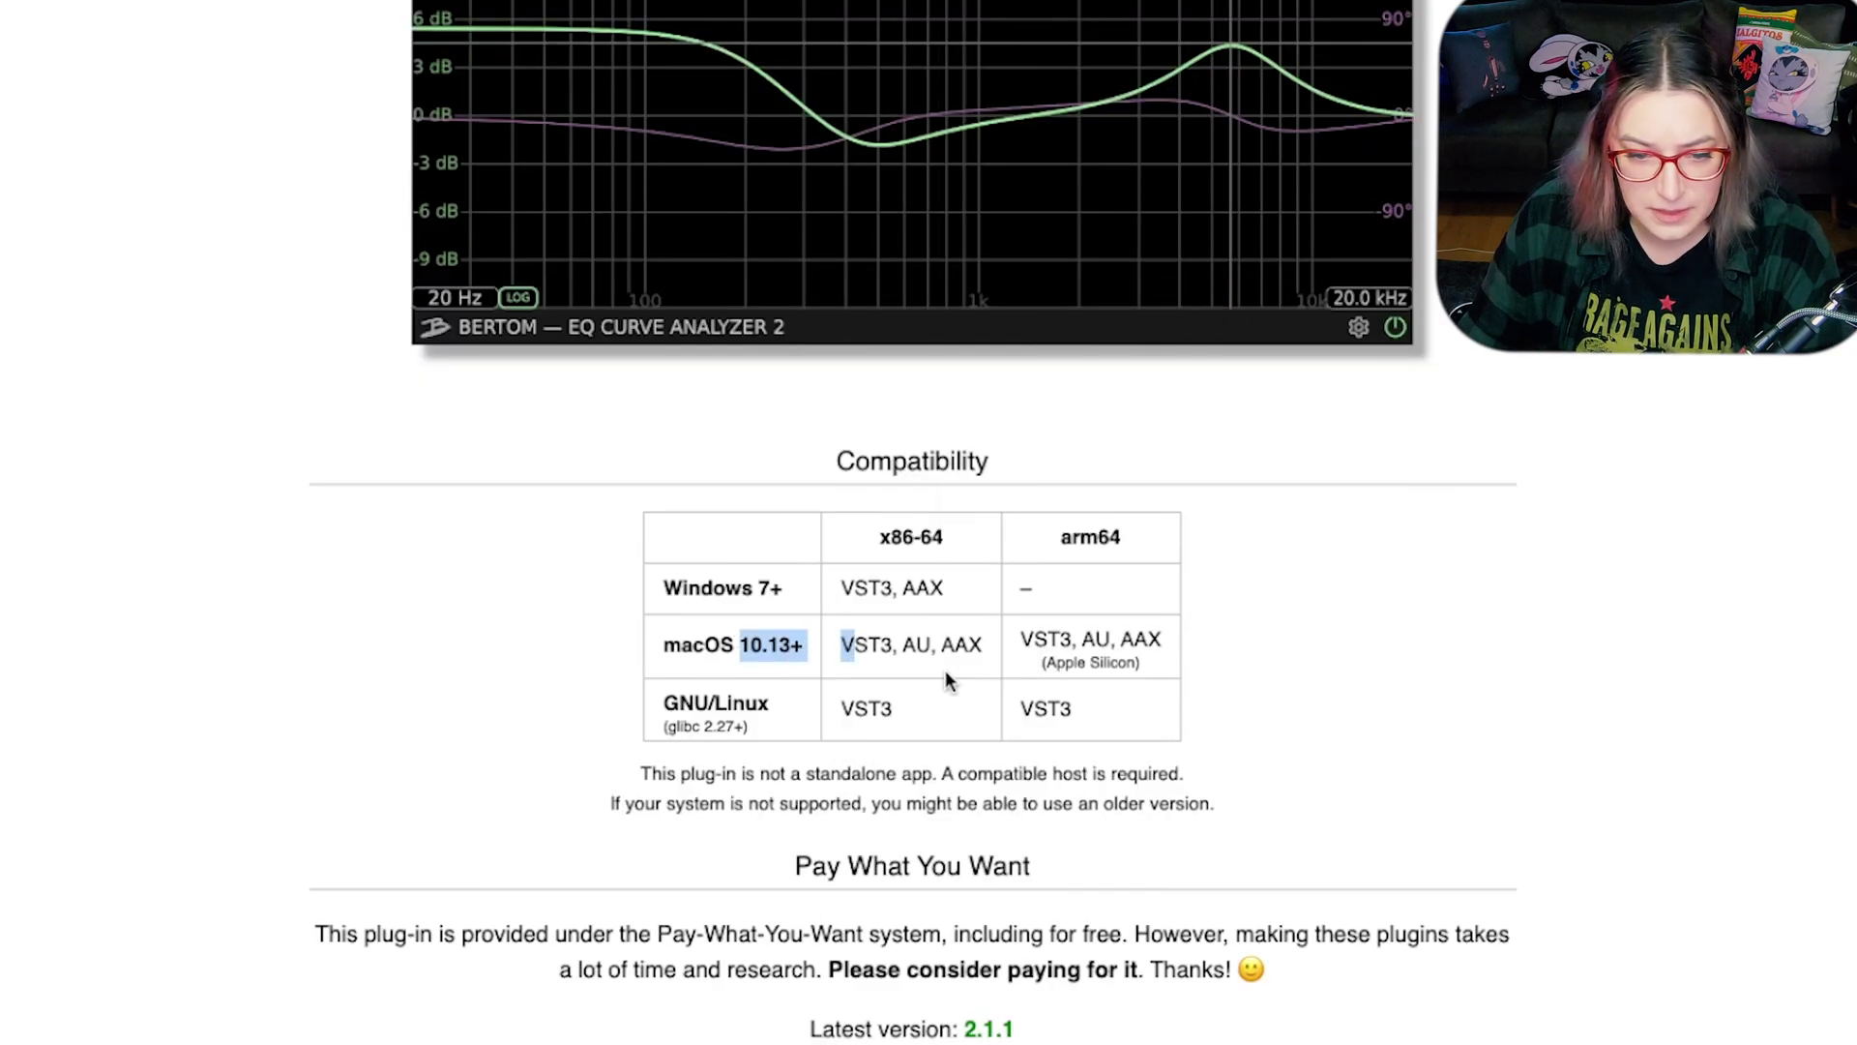
{"action": "left_click_drag", "start_coordinate": [1056, 661], "coordinate": [994, 653]}
{"action": "left_click", "coordinate": [1149, 675]}
{"action": "left_click", "coordinate": [994, 653]}
{"action": "scroll", "coordinate": [1331, 670], "scroll_direction": "down", "scroll_amount": 3}
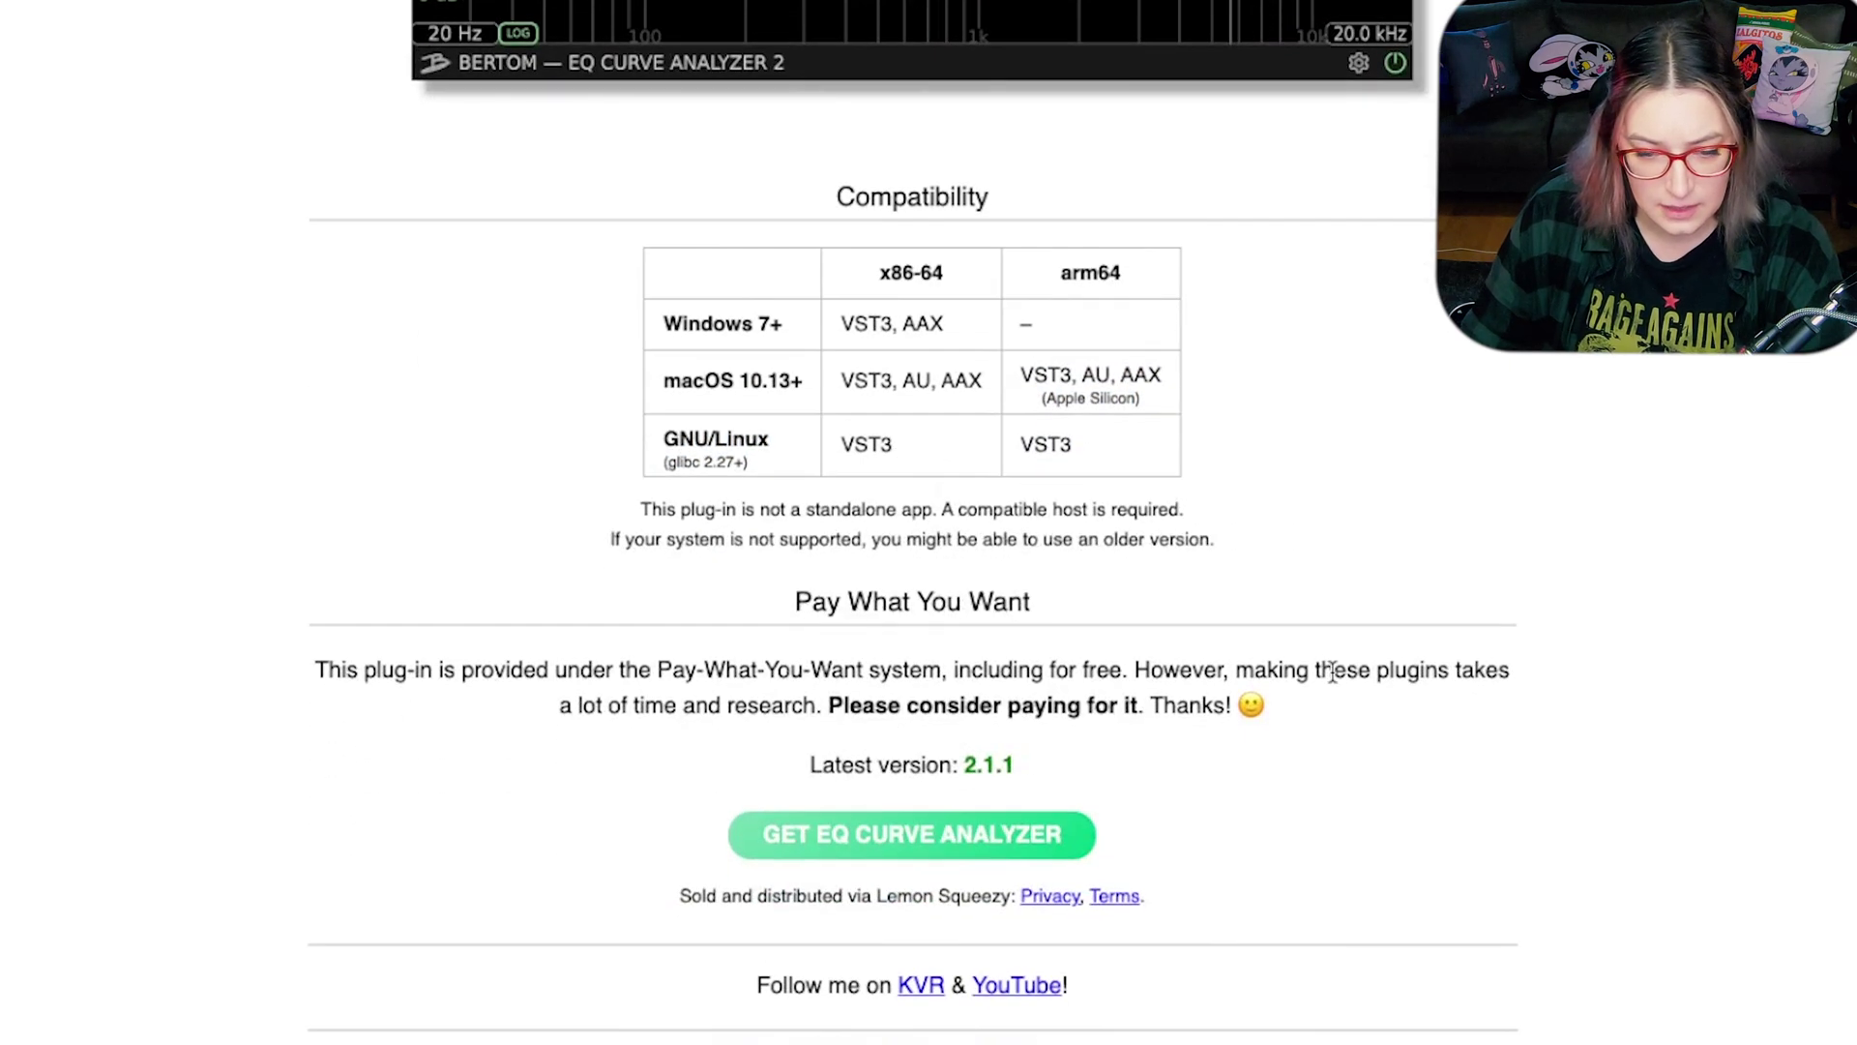
{"action": "scroll", "coordinate": [1331, 670], "scroll_direction": "down", "scroll_amount": 1}
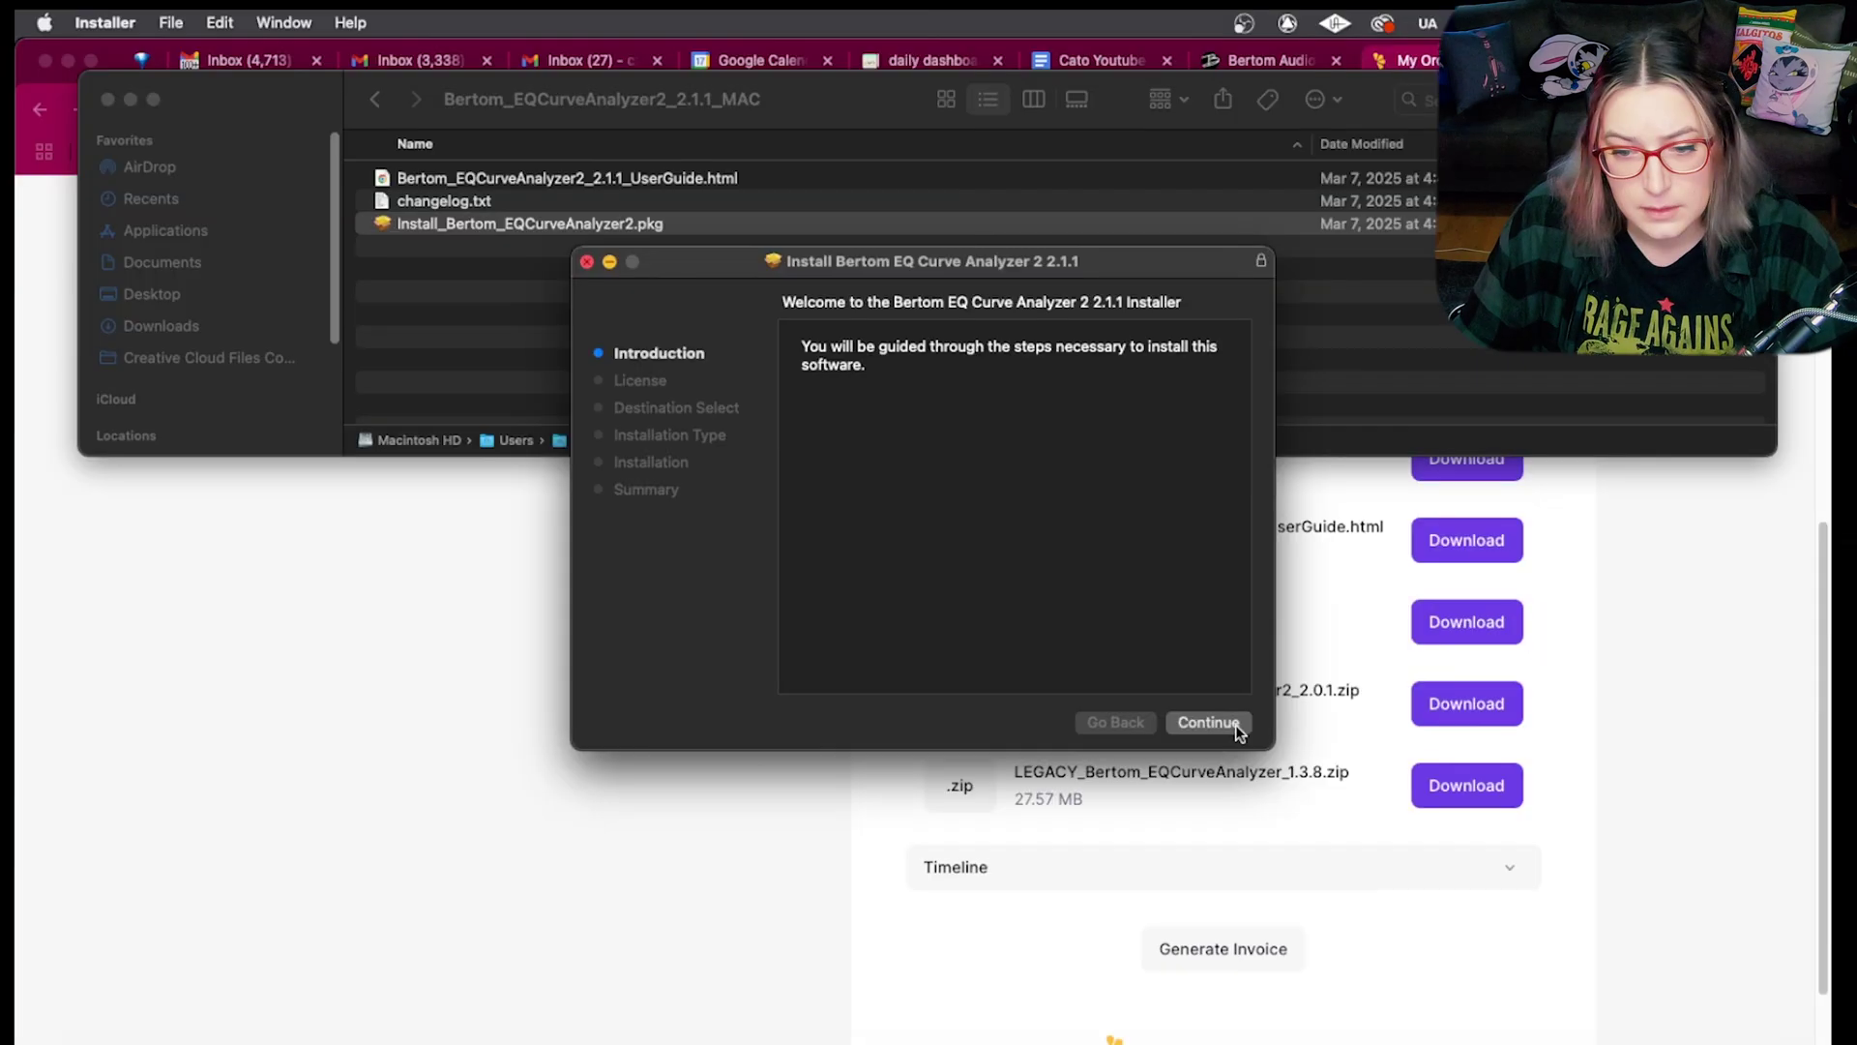
{"action": "left_click", "coordinate": [1234, 723]}
Agree to the license and install EQ Curve Analyzer 2 2.1.1 with the default packages
{"action": "left_click", "coordinate": [1209, 723]}
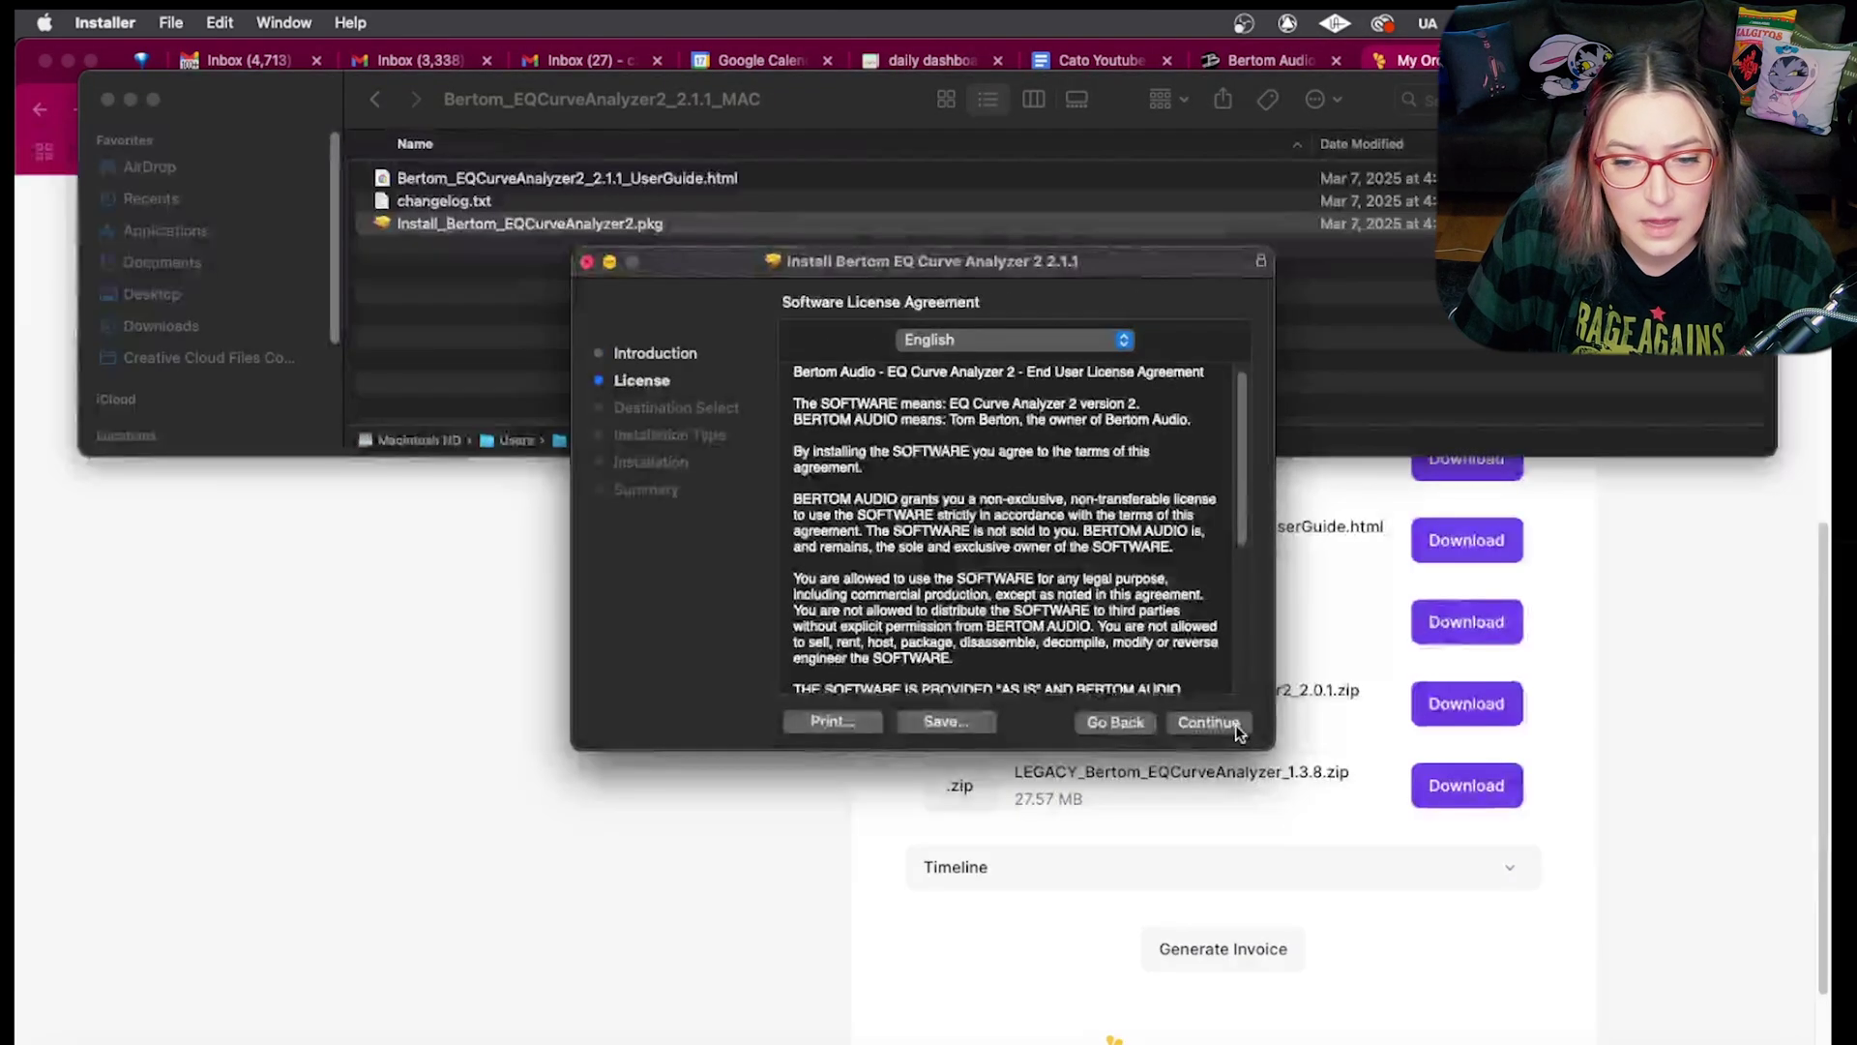
{"action": "left_click", "coordinate": [1138, 567]}
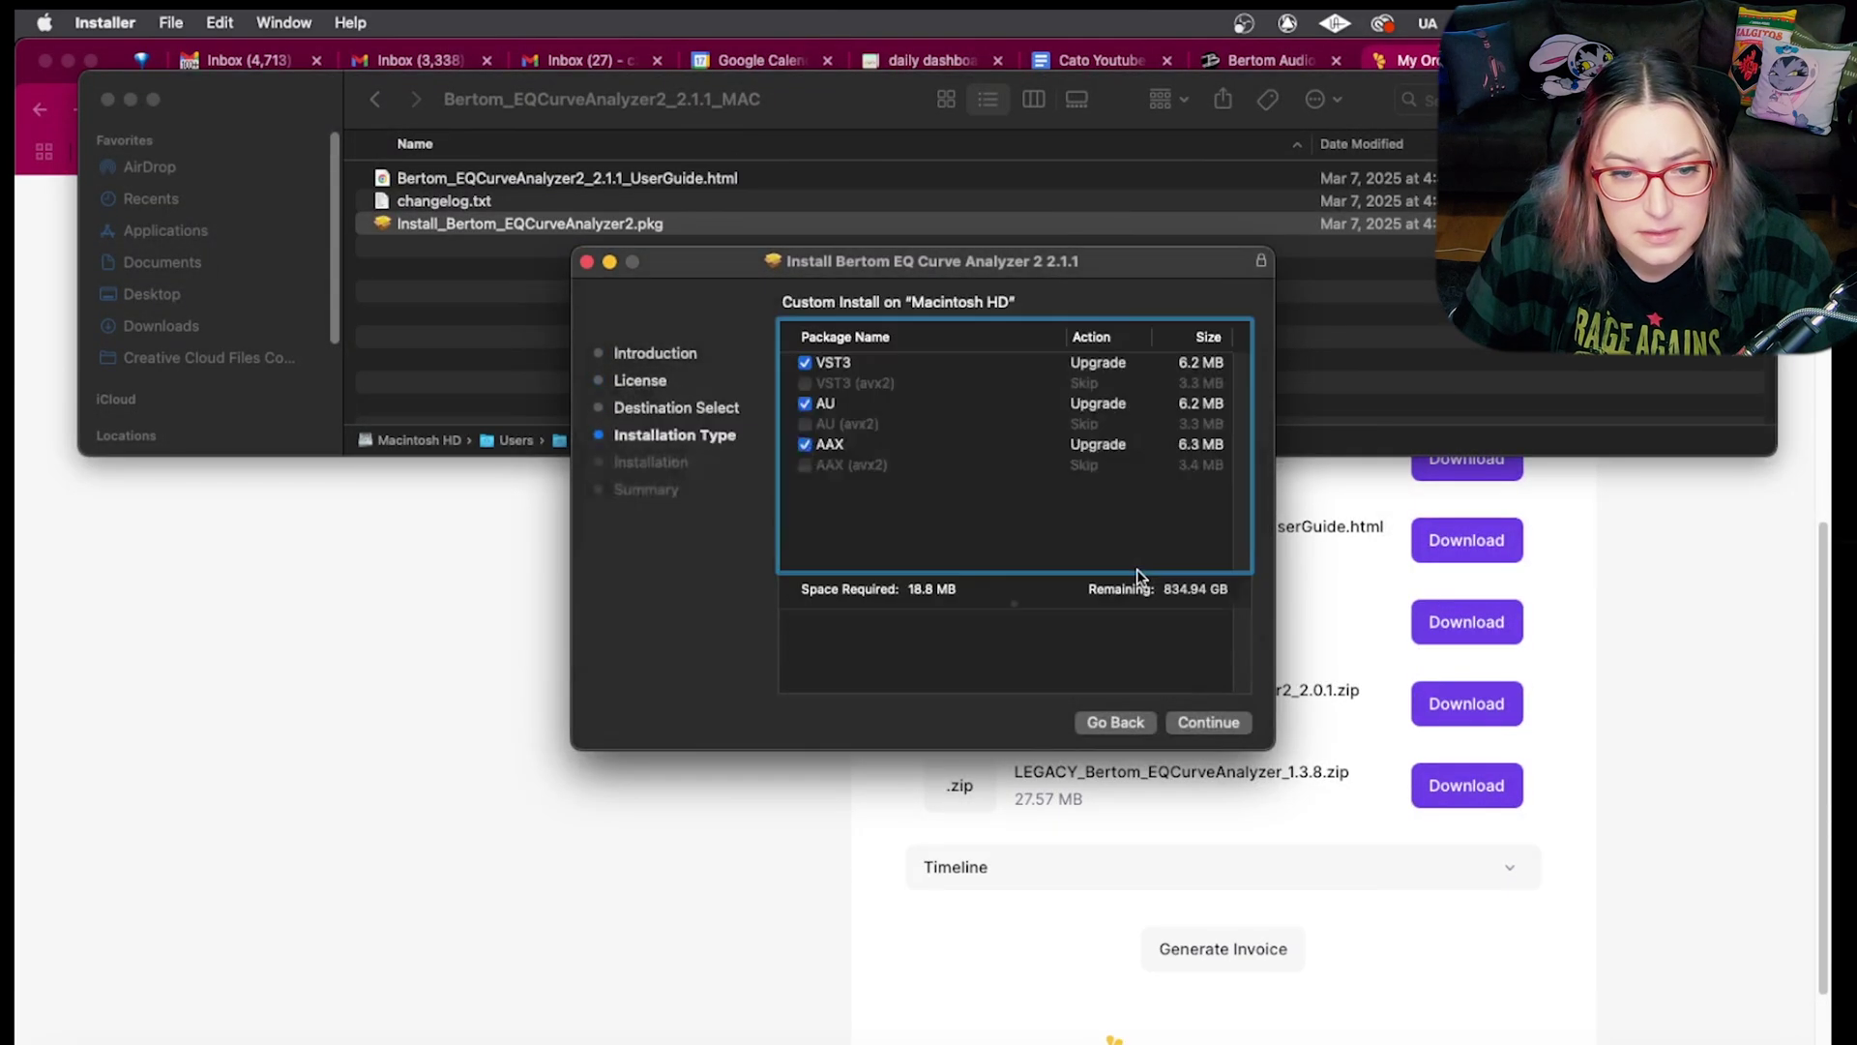
{"action": "left_click", "coordinate": [1207, 723]}
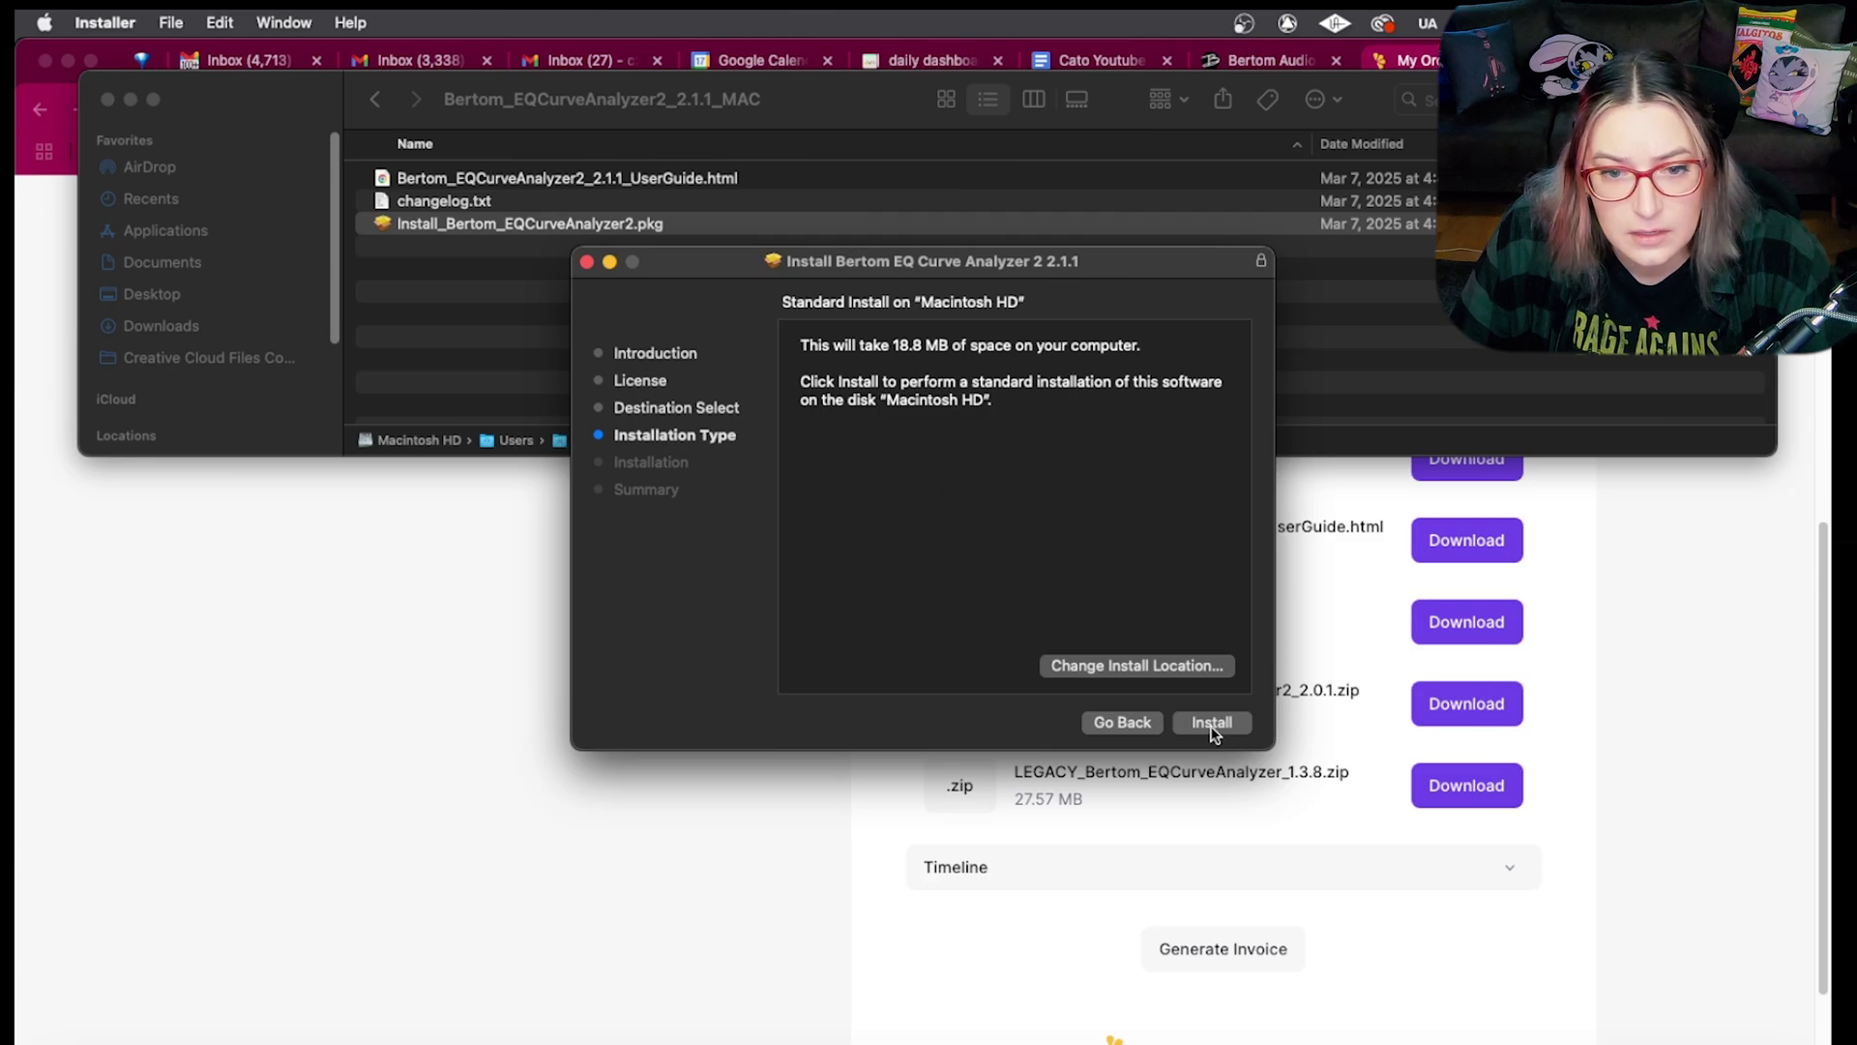
{"action": "left_click", "coordinate": [1211, 722]}
{"action": "right_click", "coordinate": [1451, 1041]}
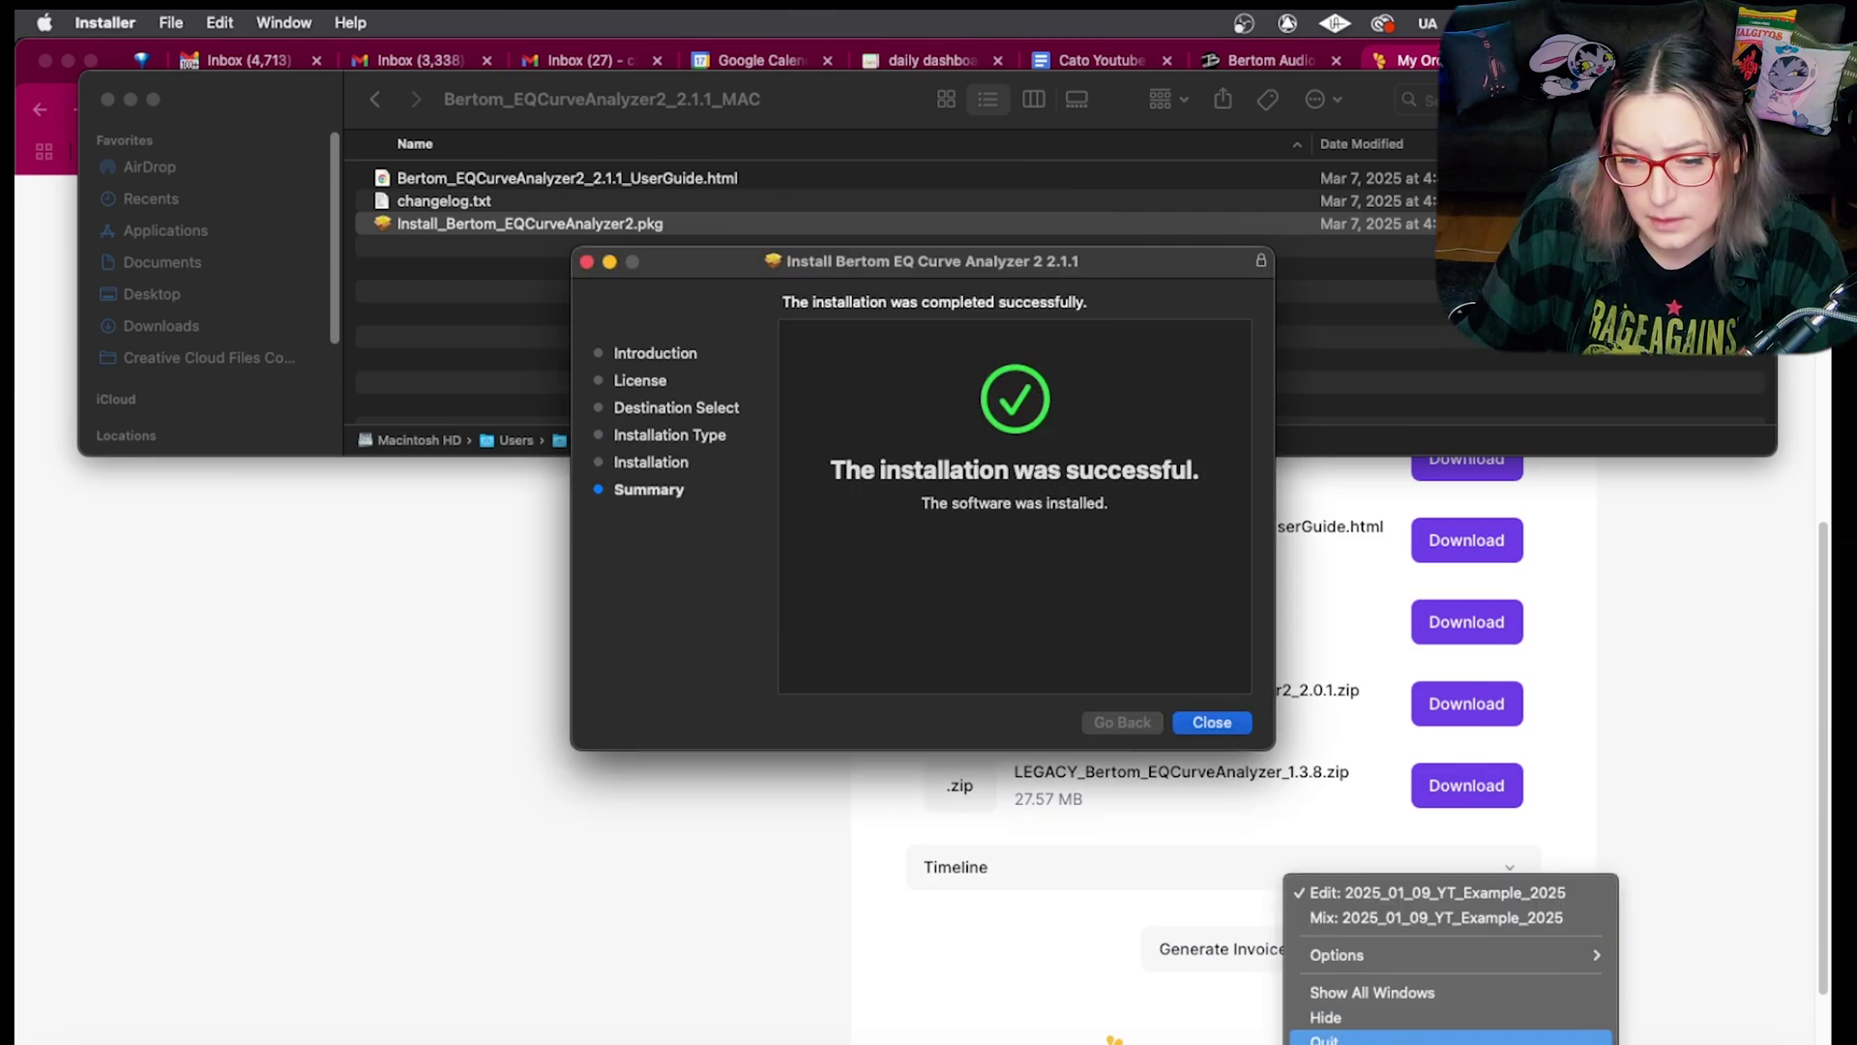
Close the installer, allow Downloads access, keep the package, and return to the Pro Tools session
{"action": "left_click", "coordinate": [1209, 723]}
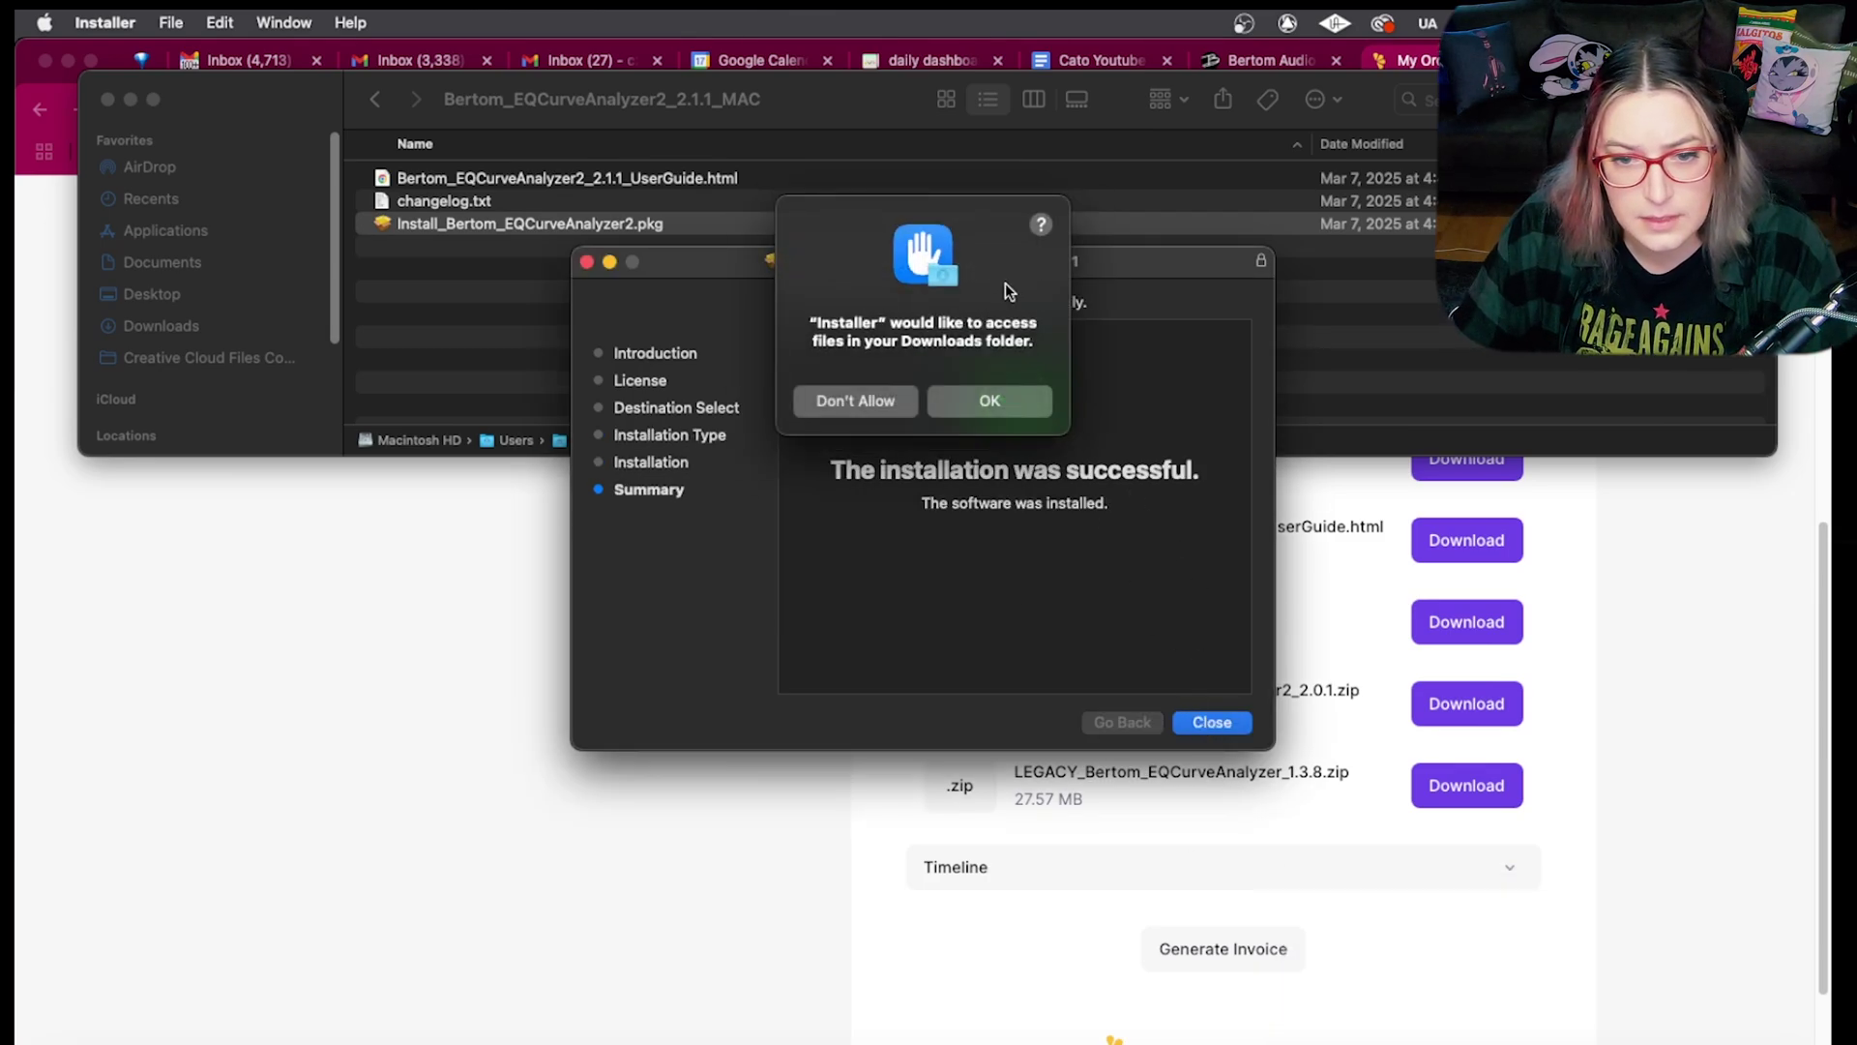
{"action": "left_click", "coordinate": [988, 398]}
{"action": "left_click", "coordinate": [849, 601]}
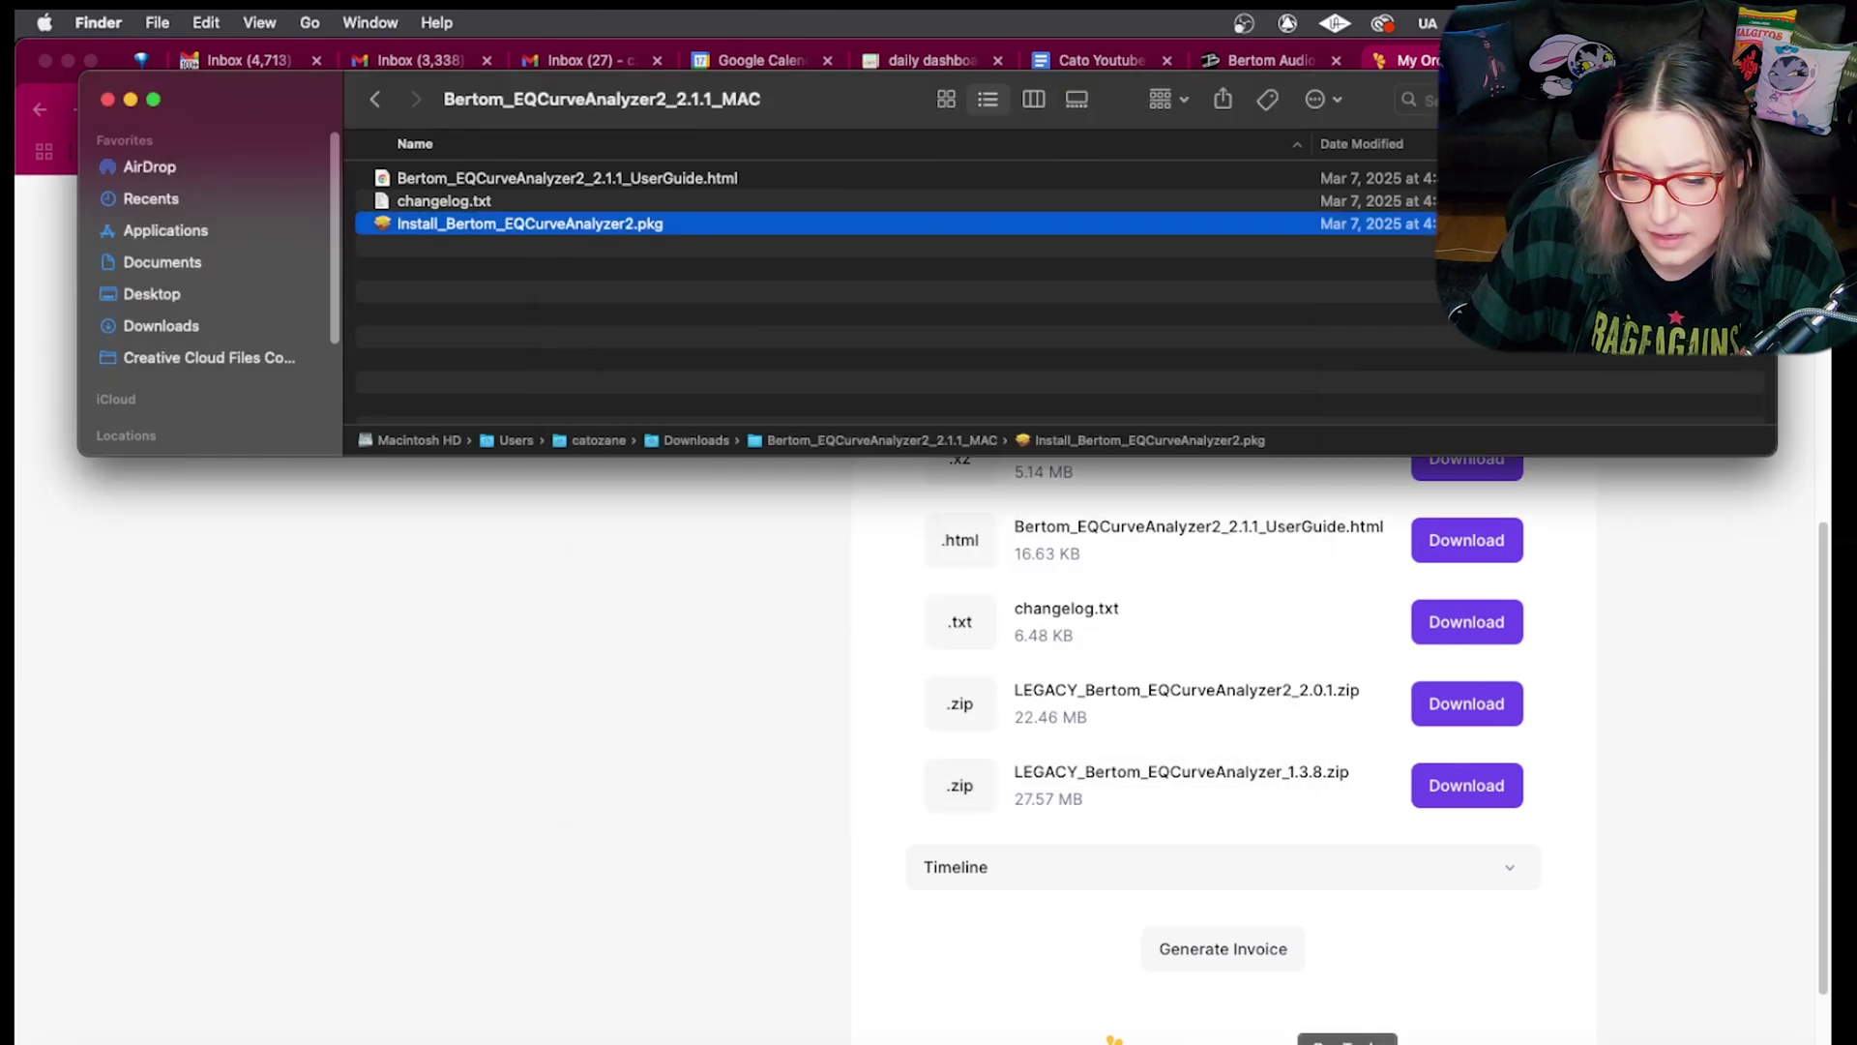
{"action": "right_click", "coordinate": [1348, 1041]}
{"action": "key", "text": "Escape"}
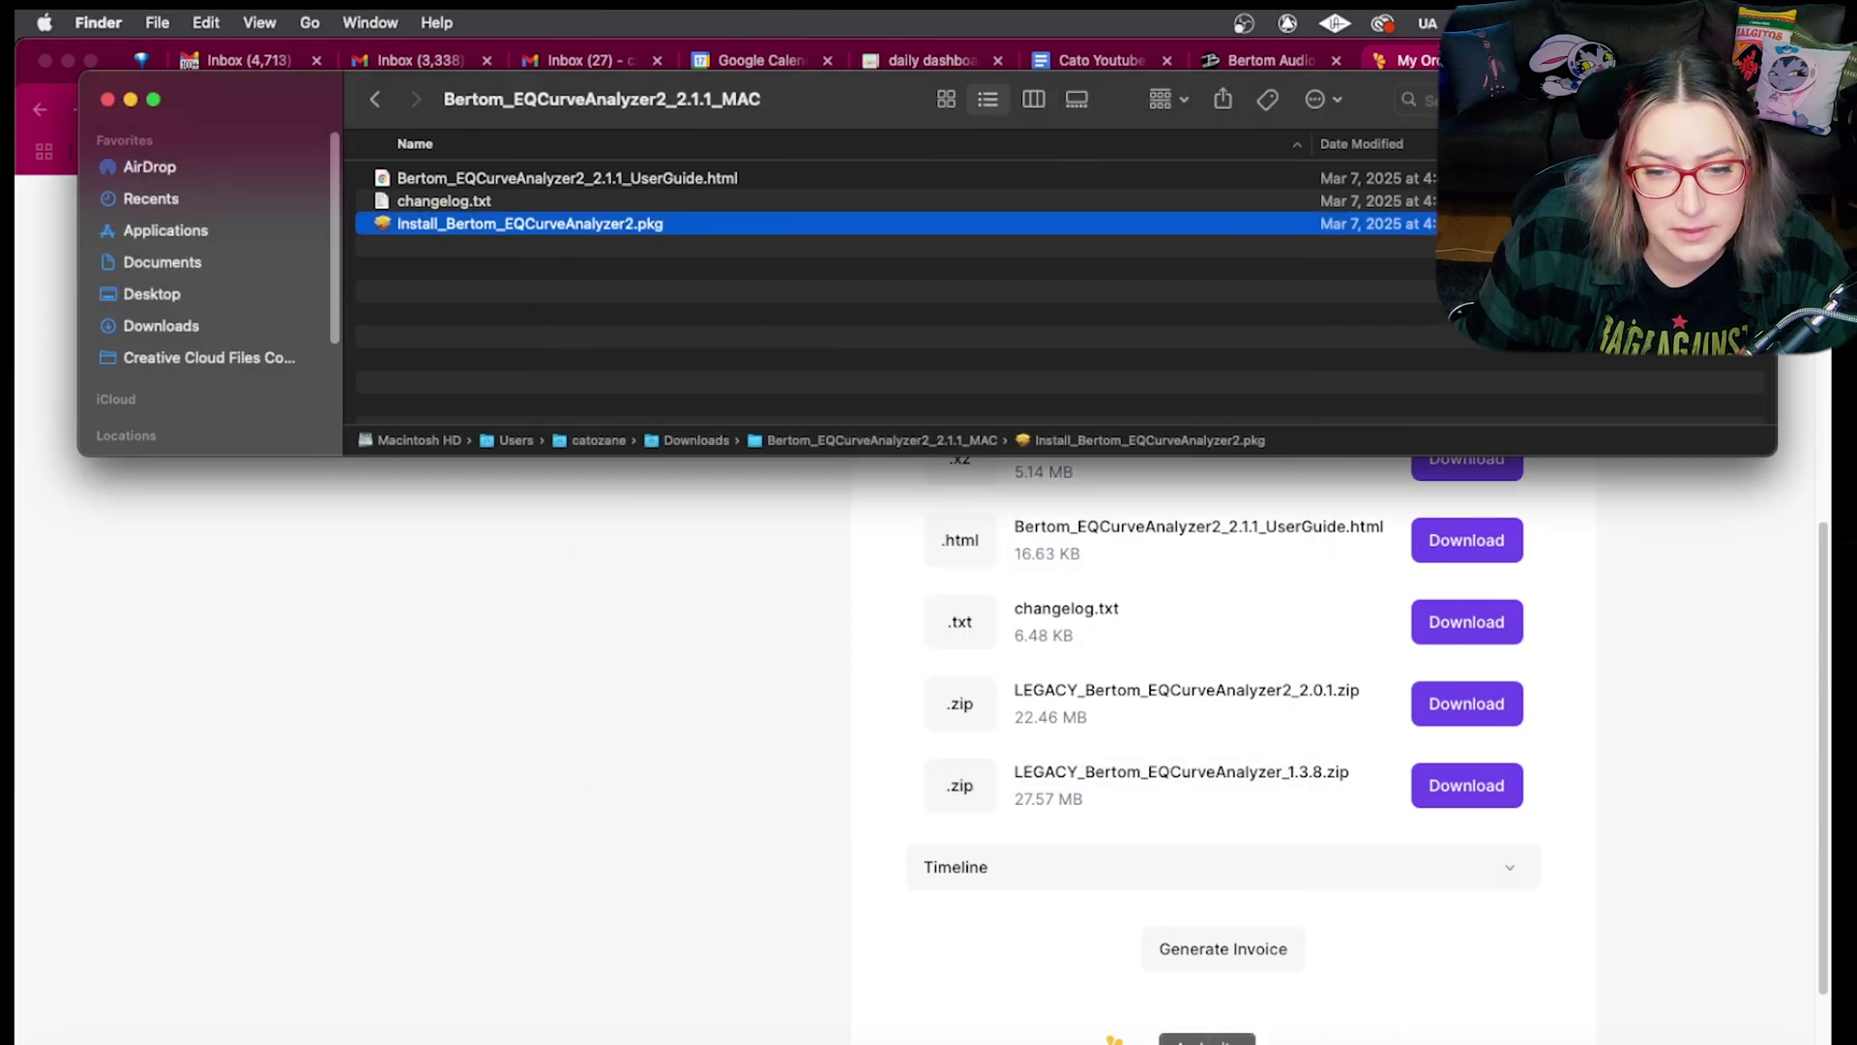
{"action": "left_click", "coordinate": [1208, 1042]}
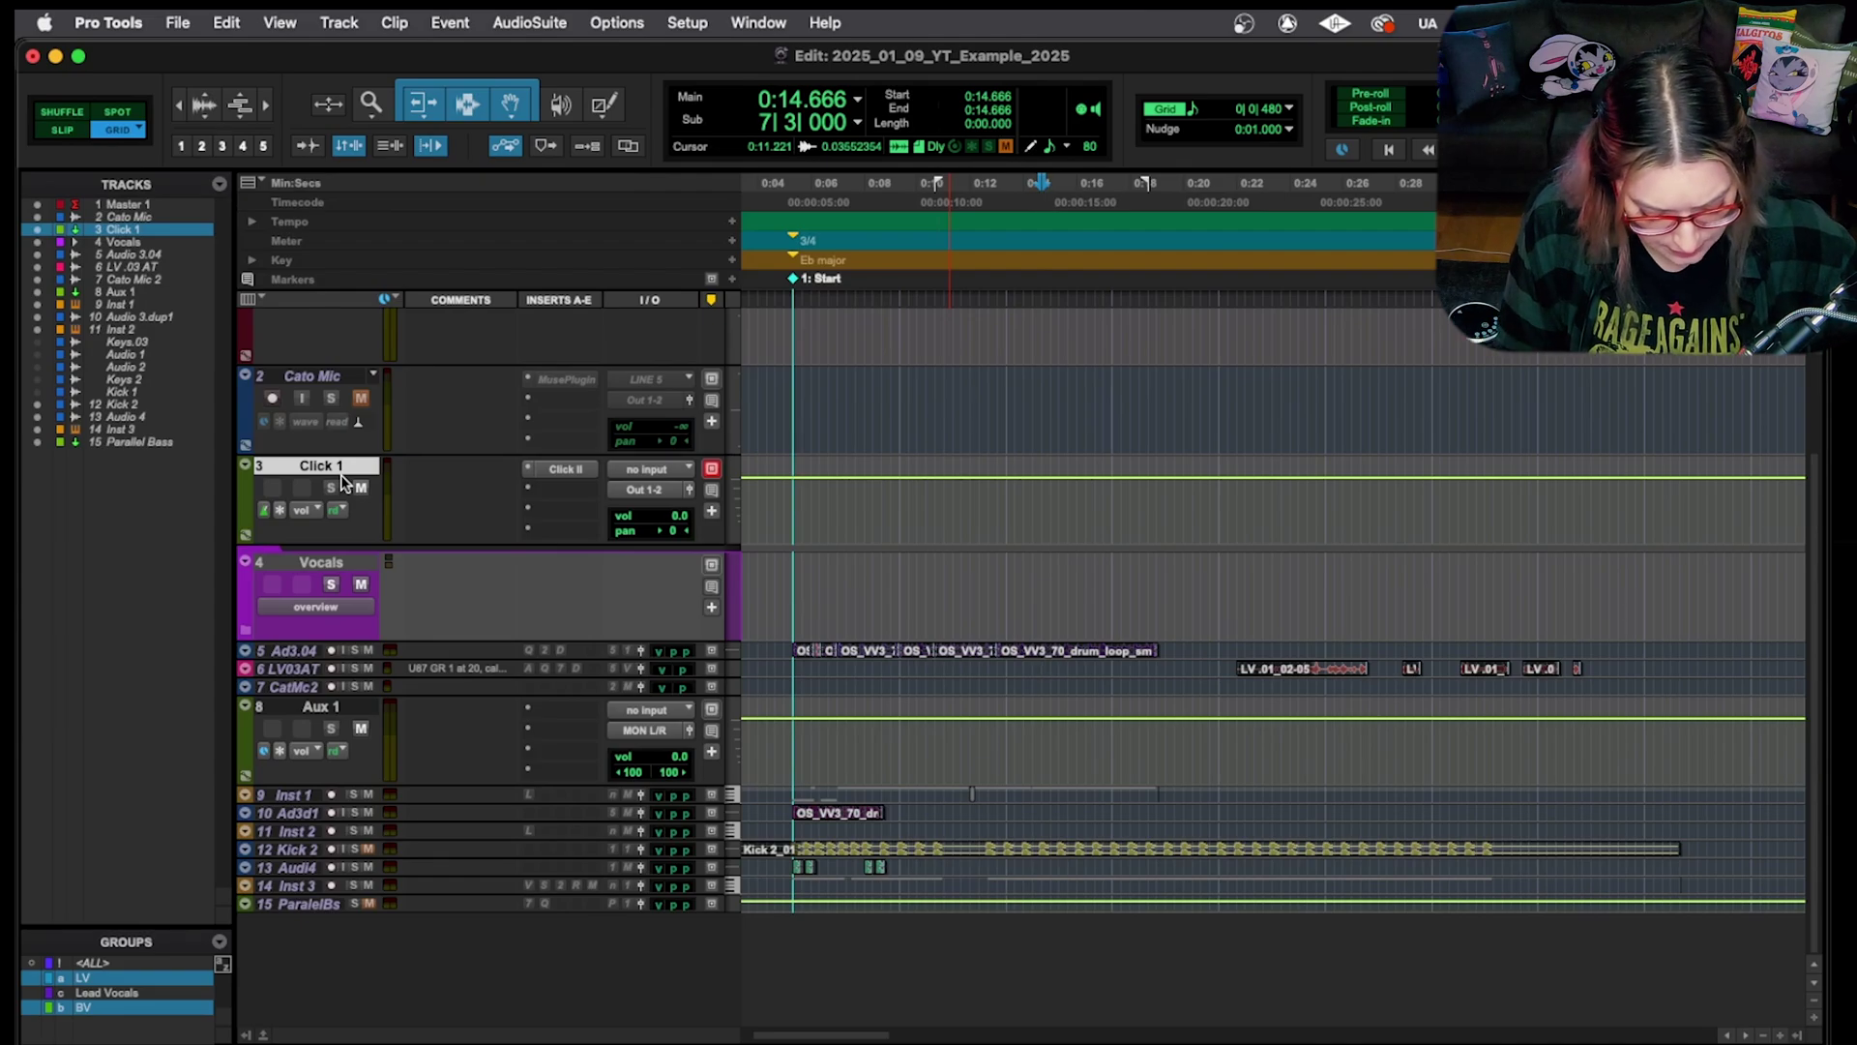
Create a new mono audio track, Audio 11, and hide the Edit window's Comments column
{"action": "key", "text": "super+shift+n"}
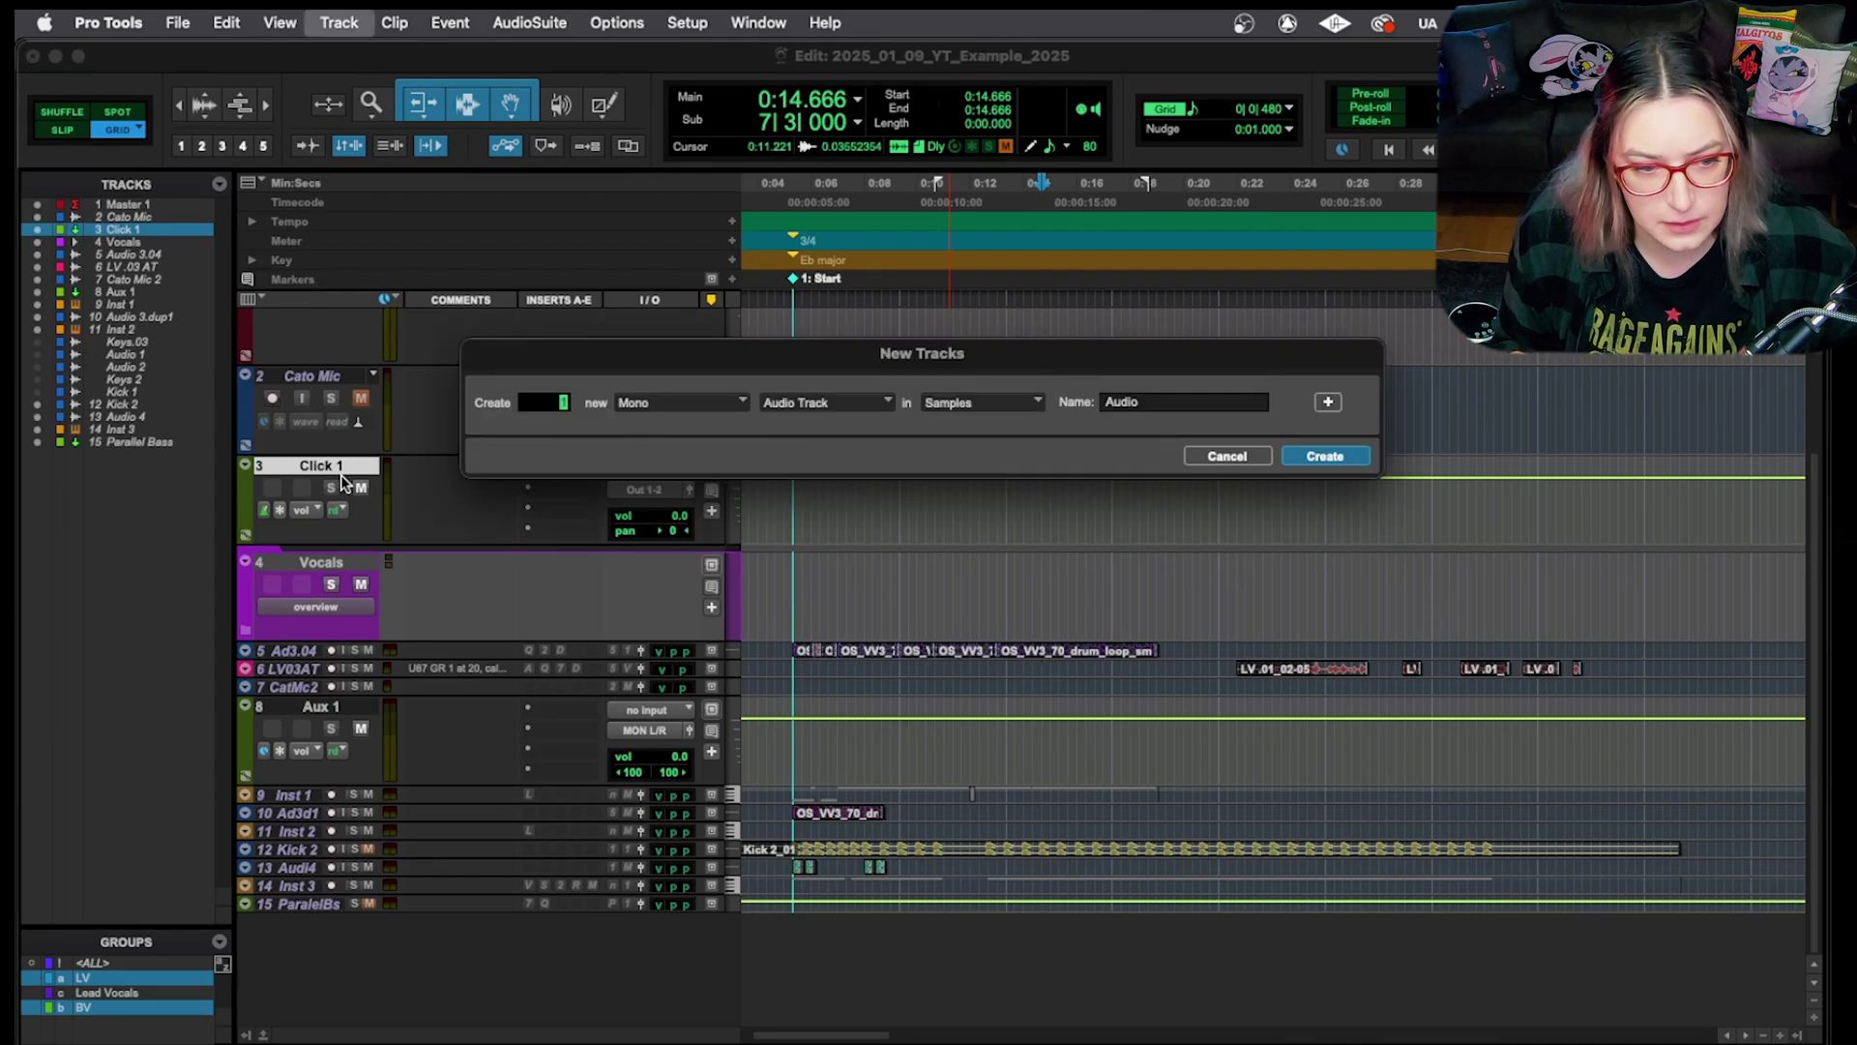
{"action": "key", "text": "Return"}
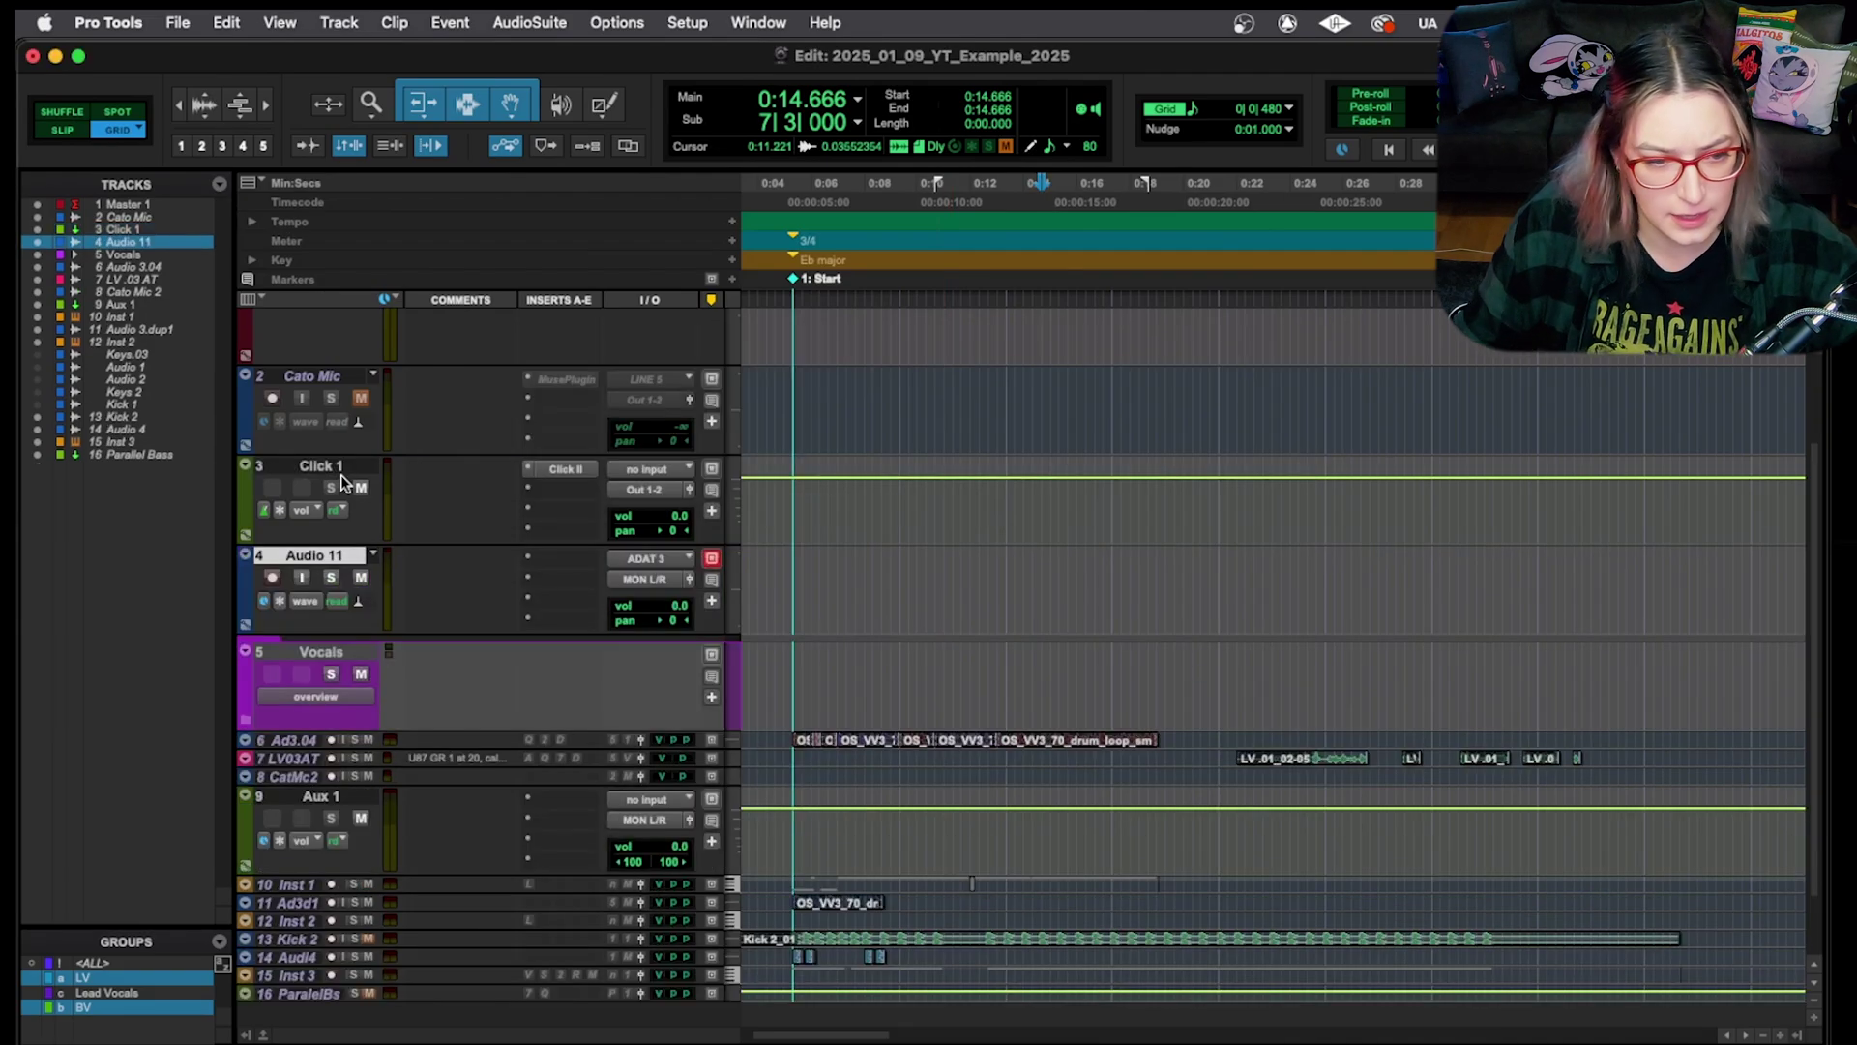
{"action": "left_click", "coordinate": [569, 566]}
{"action": "key", "text": "Escape"}
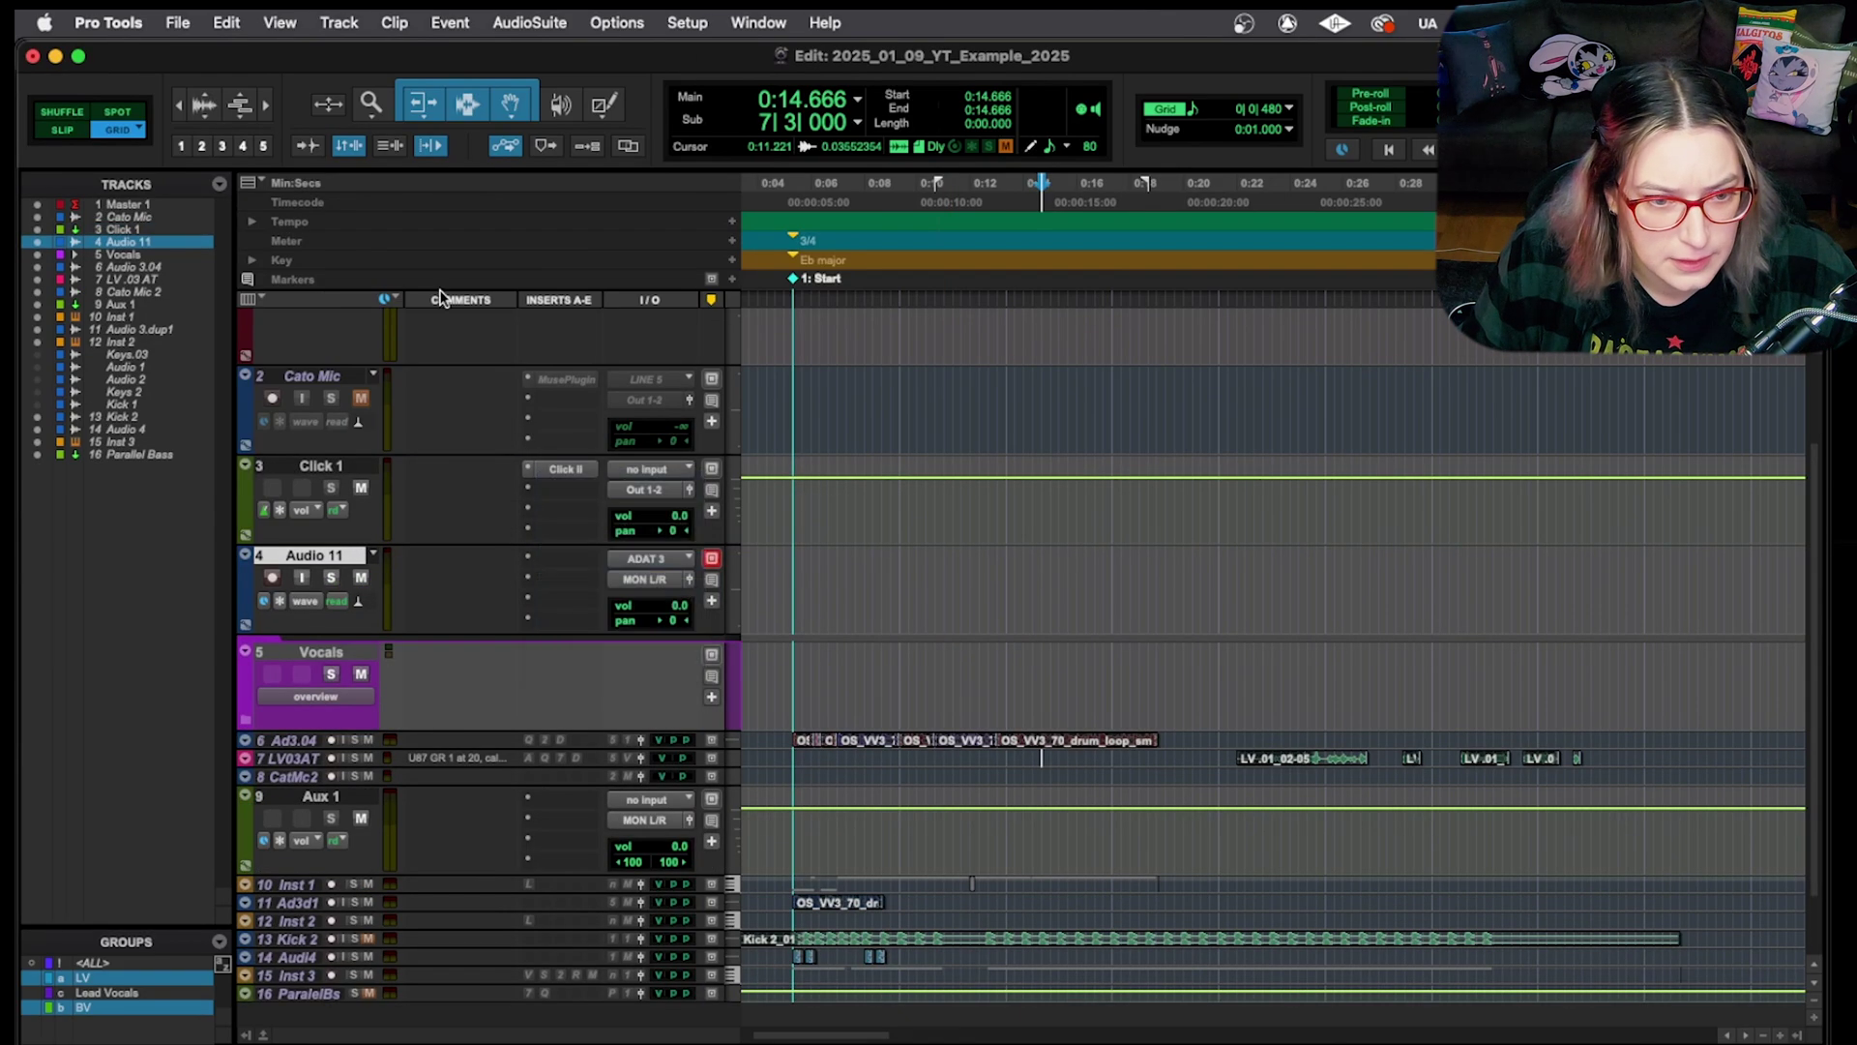
{"action": "left_click", "coordinate": [248, 306]}
{"action": "left_click", "coordinate": [223, 341]}
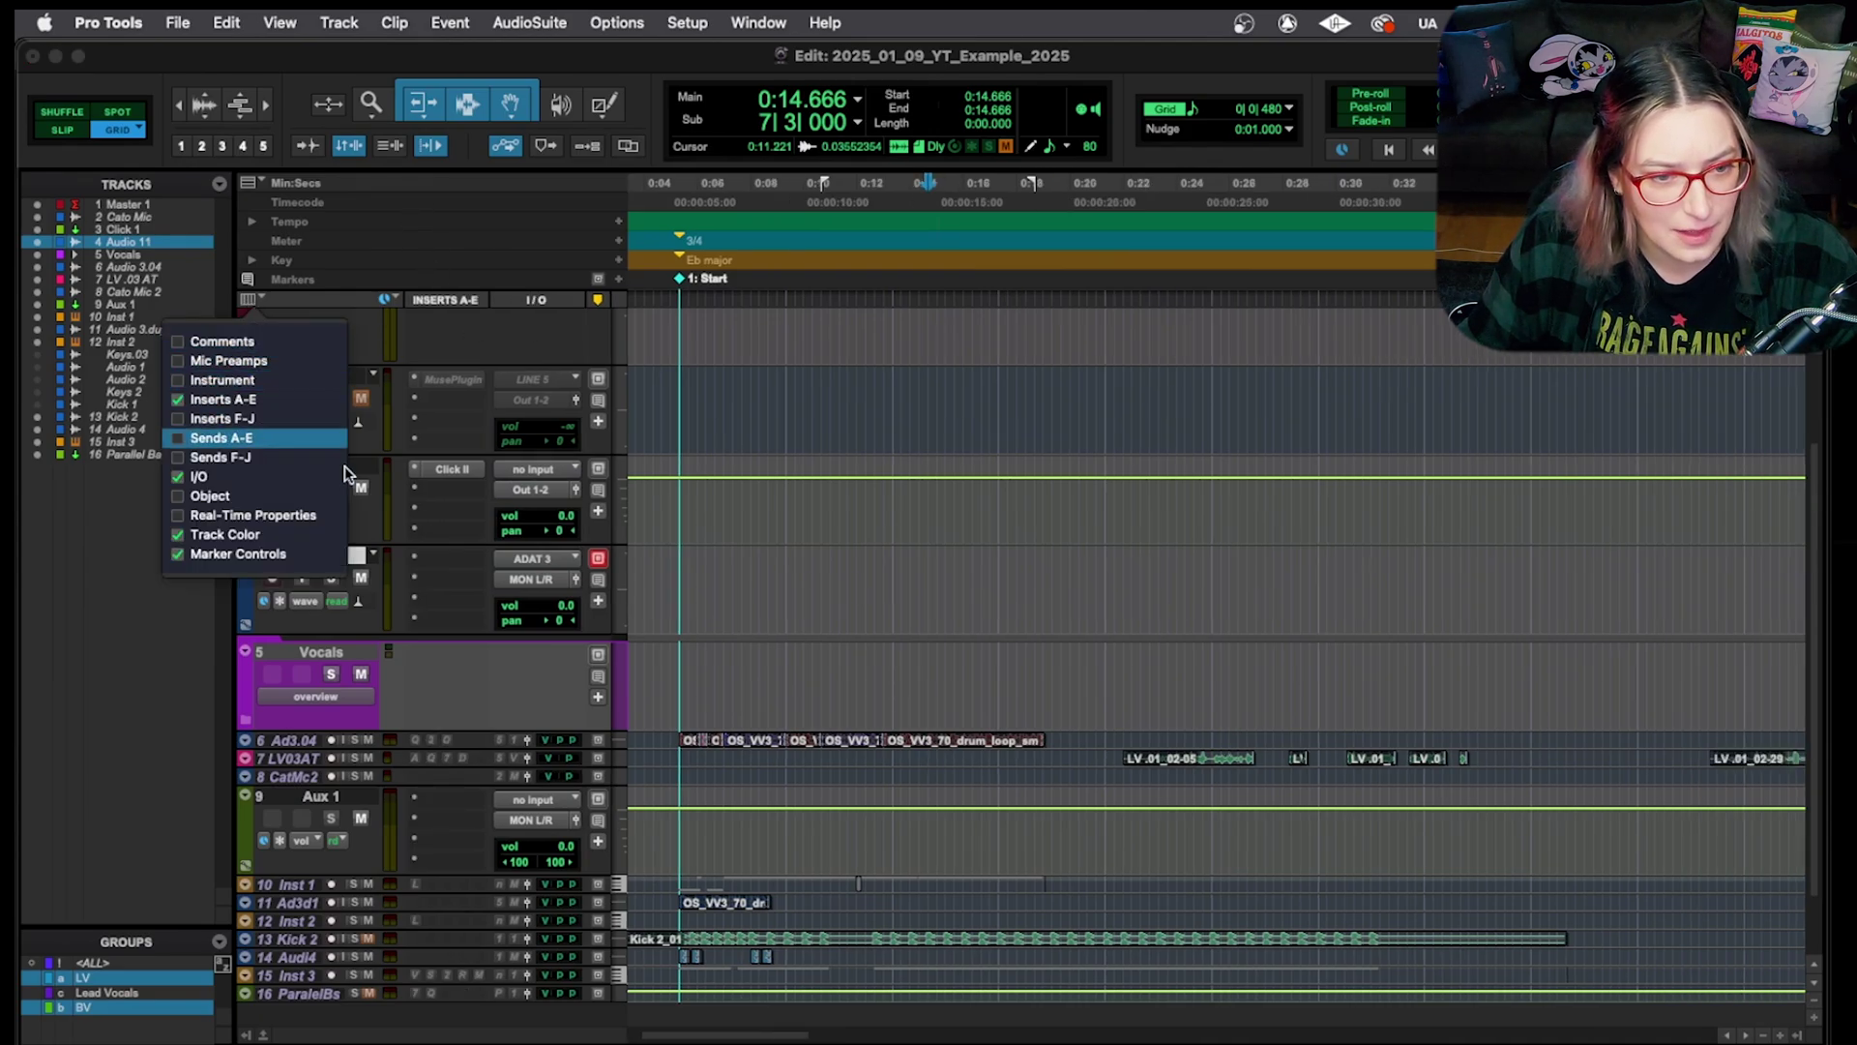
Insert the mono Signal Generator on Audio 11 by searching plug-ins for 'signal'
{"action": "left_click", "coordinate": [435, 554]}
{"action": "left_click", "coordinate": [428, 555]}
{"action": "mouse_move", "coordinate": [523, 560]}
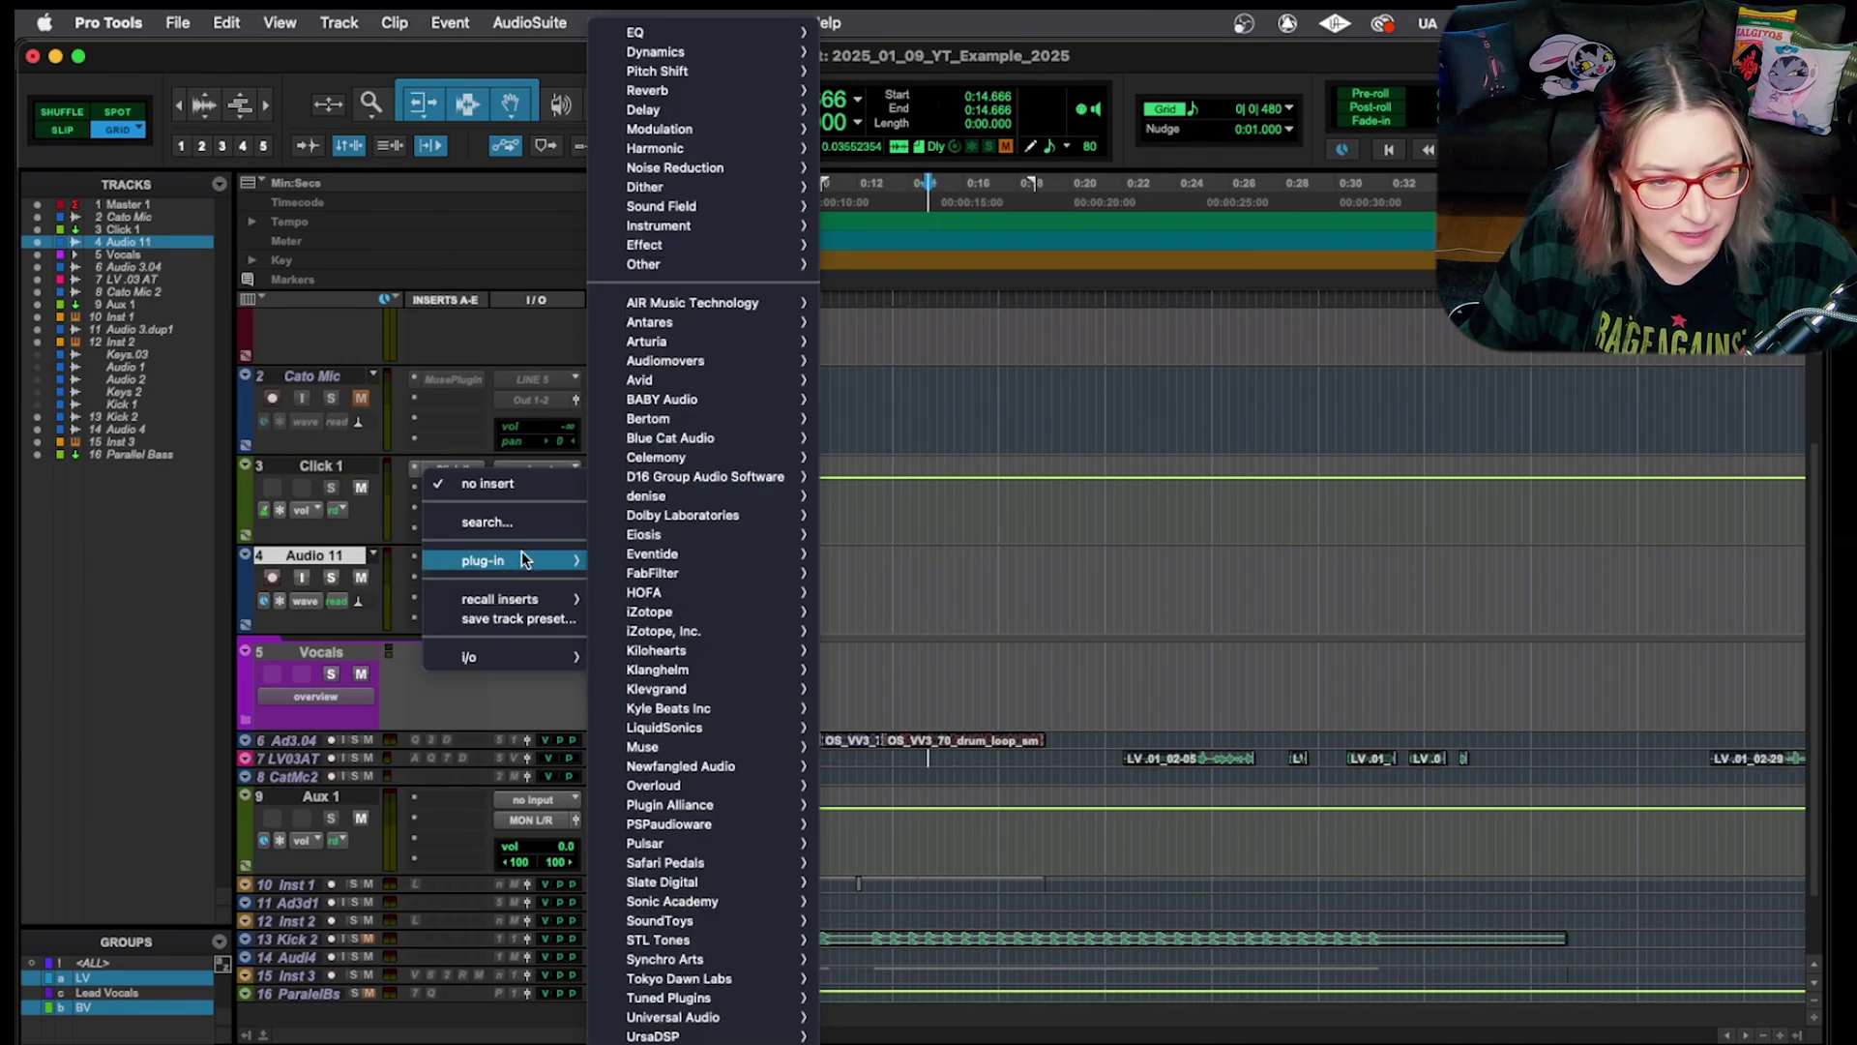
{"action": "left_click", "coordinate": [489, 522]}
{"action": "type", "text": "signal"}
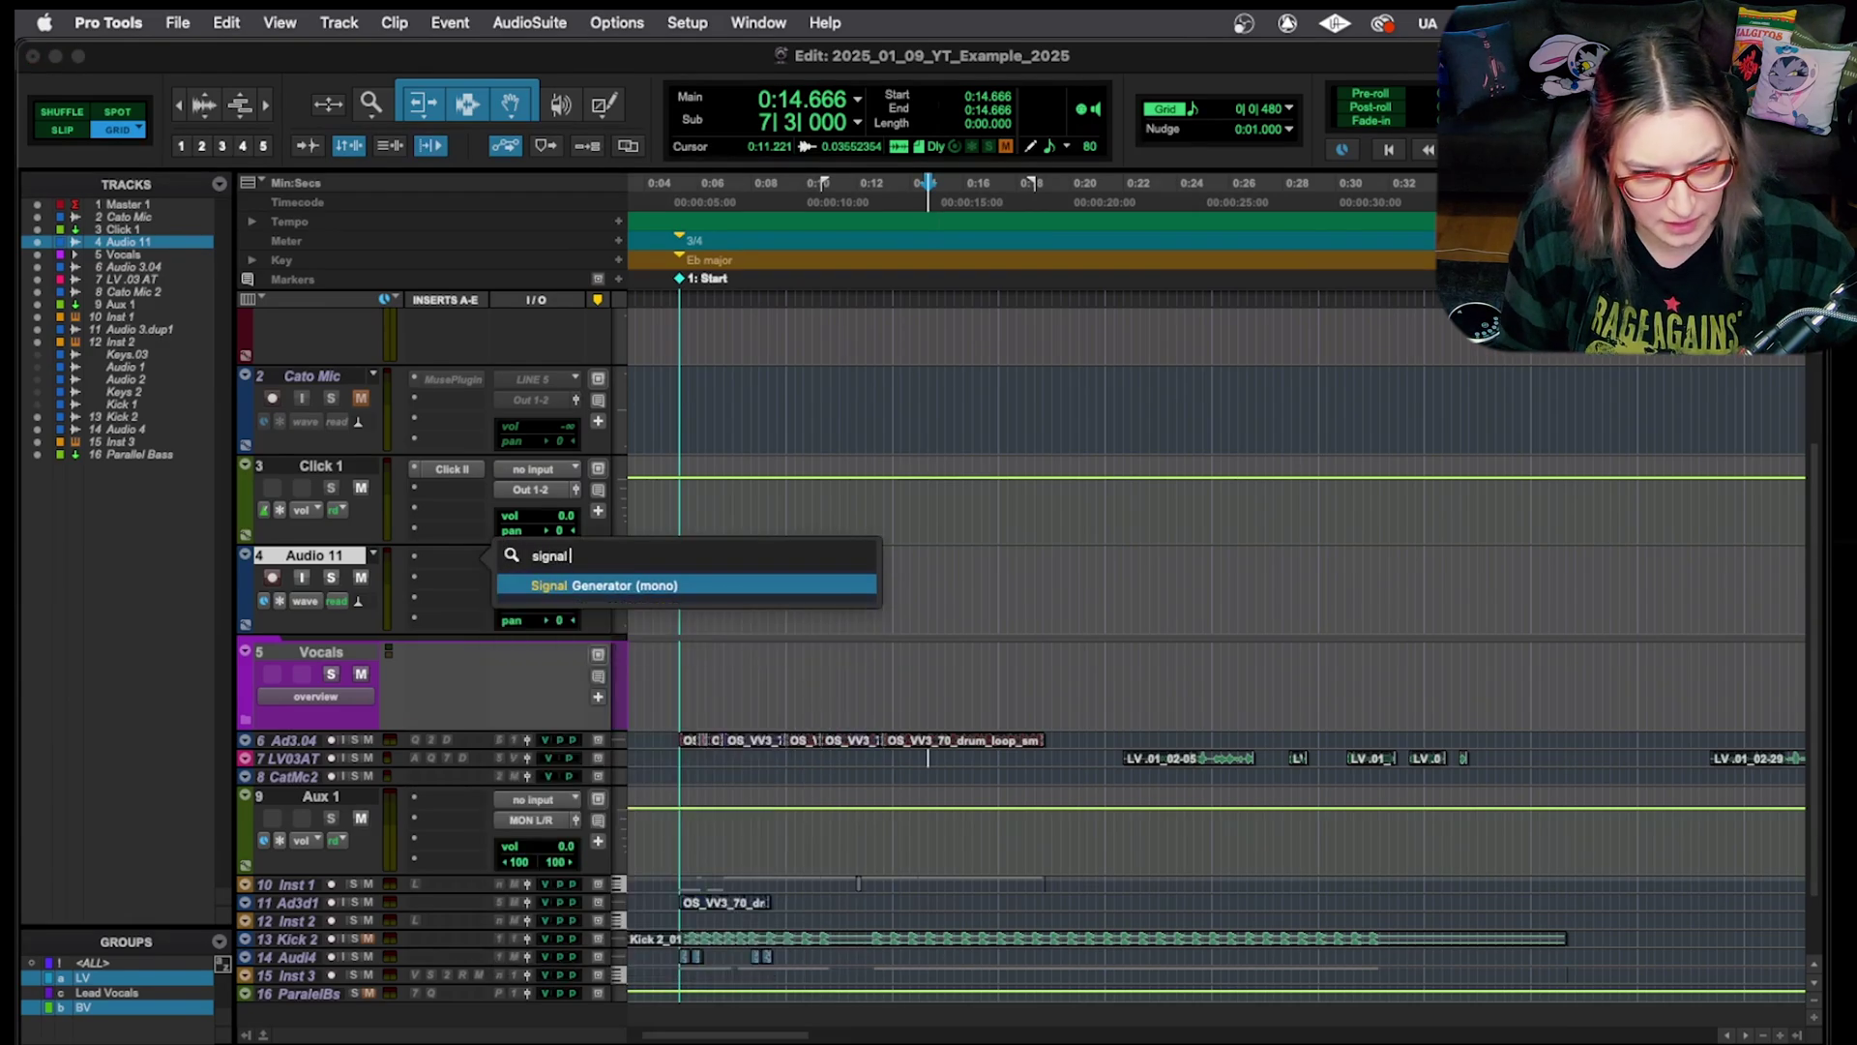
{"action": "left_click", "coordinate": [652, 585]}
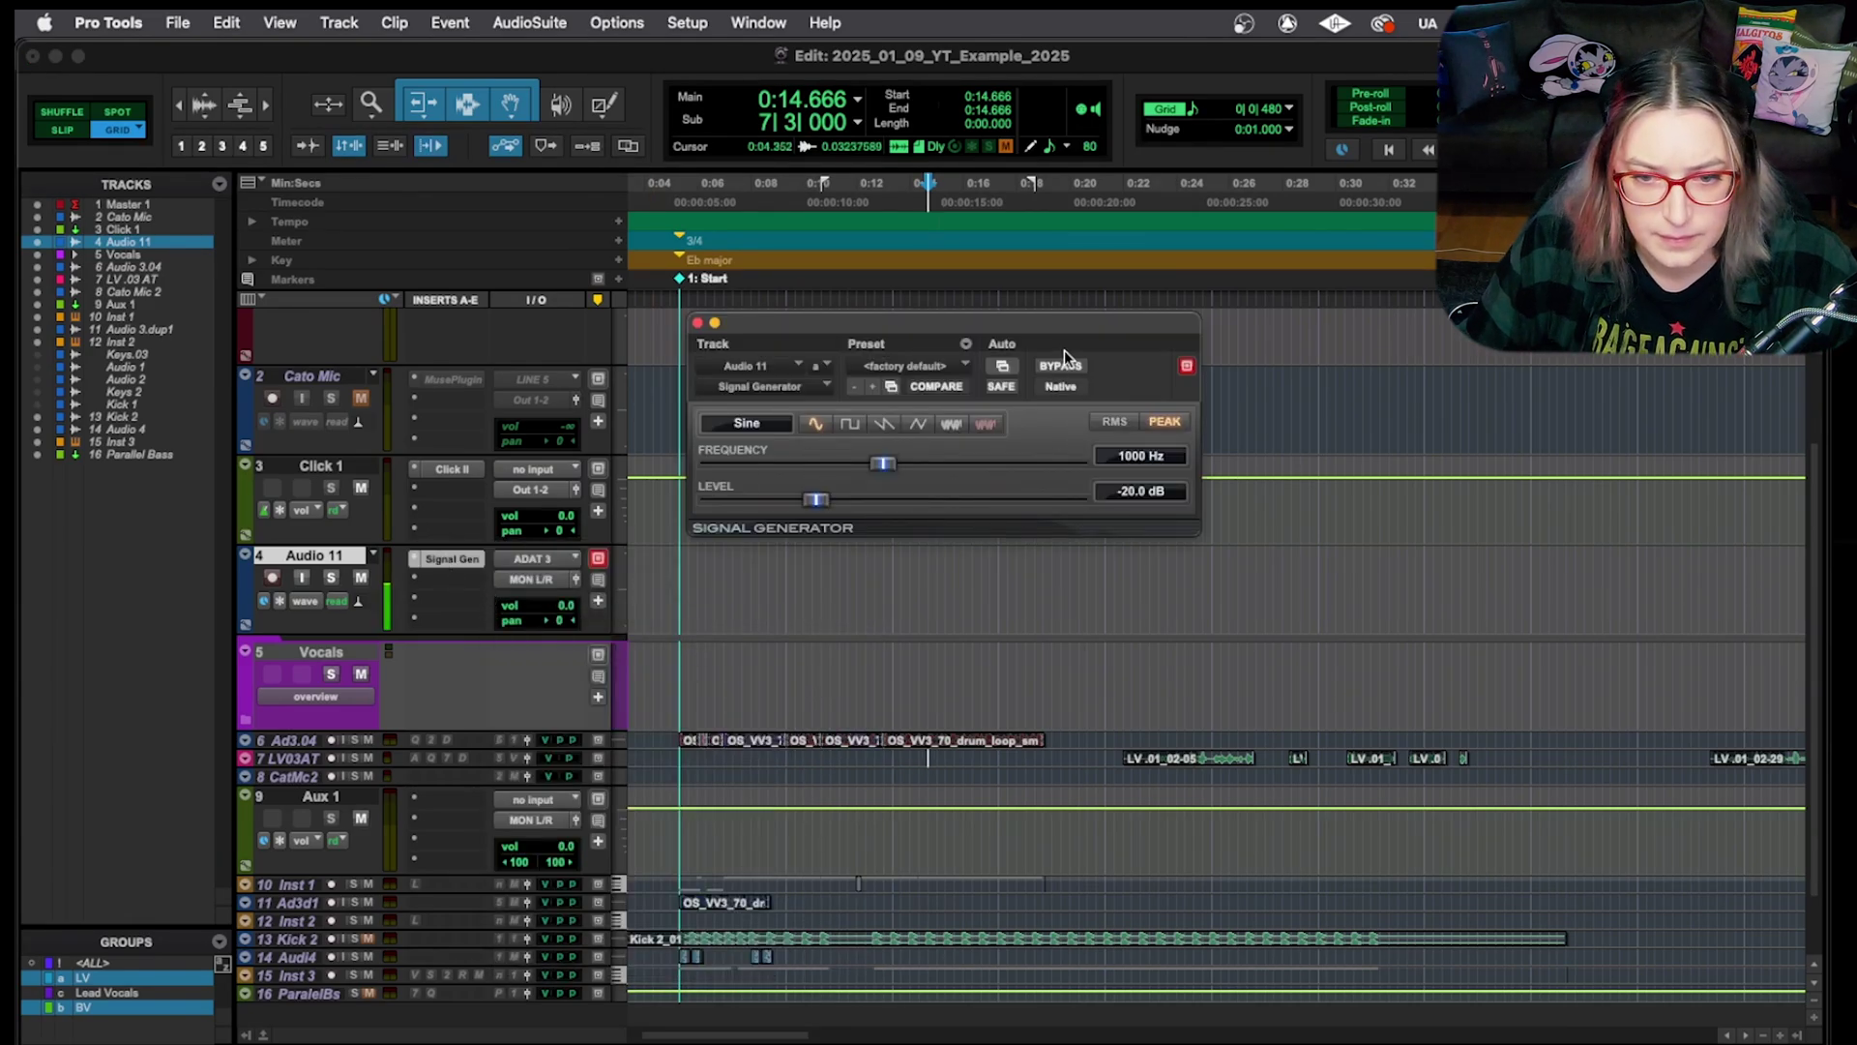
Toggle the Signal Generator's bypass and move it down to insert slot B
{"action": "left_click", "coordinate": [1062, 364]}
{"action": "left_click", "coordinate": [456, 563]}
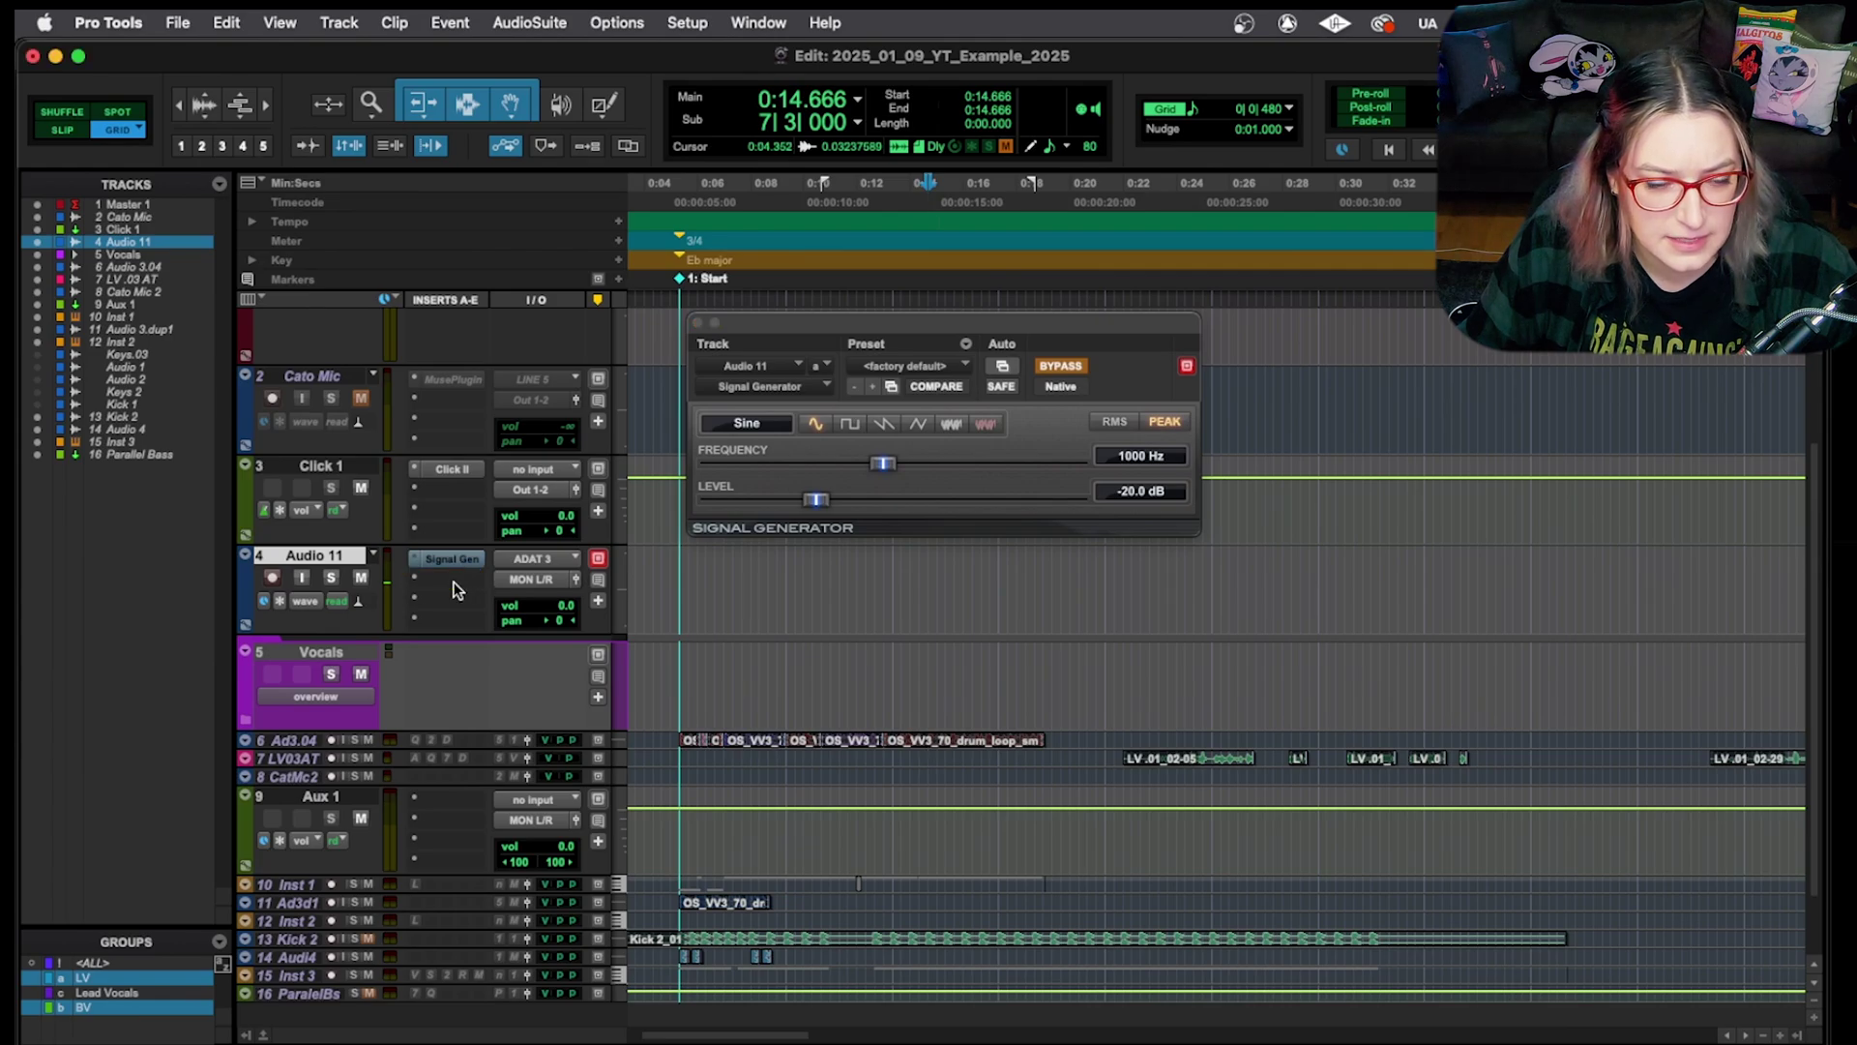
{"action": "left_click_drag", "start_coordinate": [457, 590], "coordinate": [456, 594]}
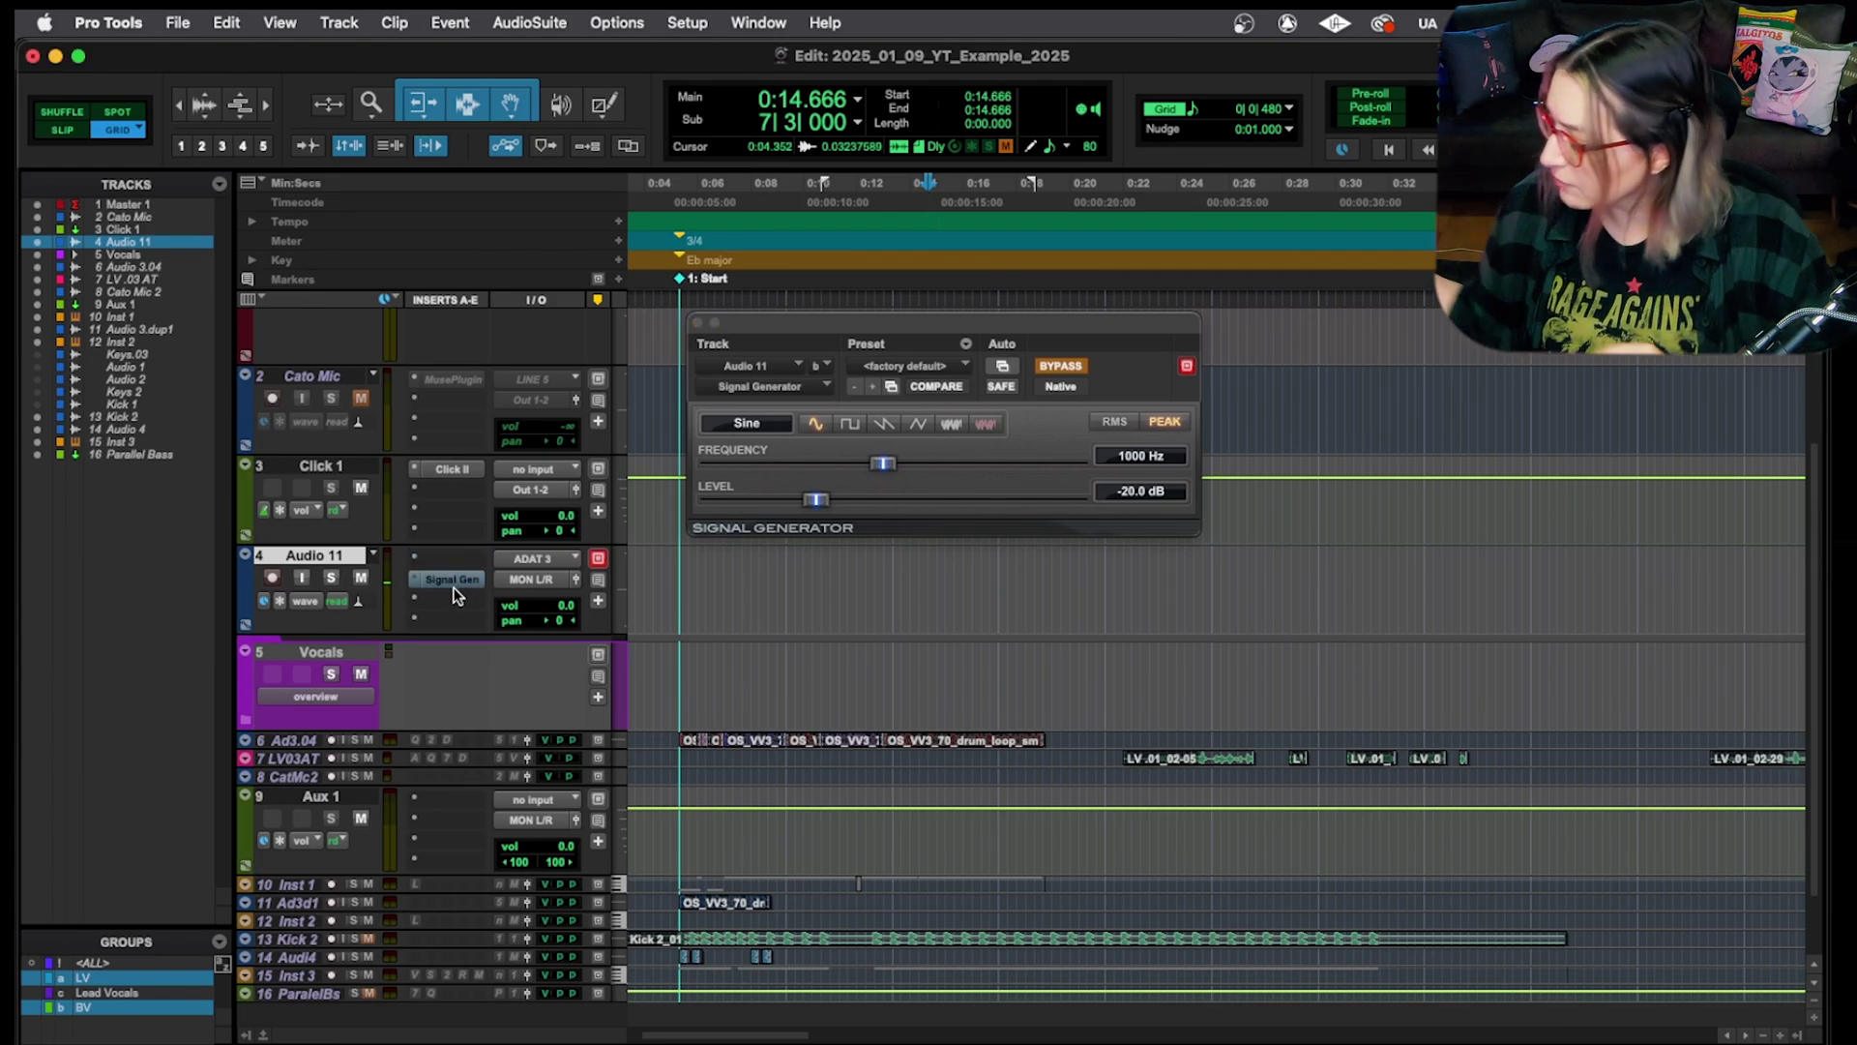
Insert Bertom EQ Curve Analyzer 2 (mono) in slot A, before the Signal Generator
{"action": "left_click", "coordinate": [457, 596]}
{"action": "mouse_move", "coordinate": [469, 559]}
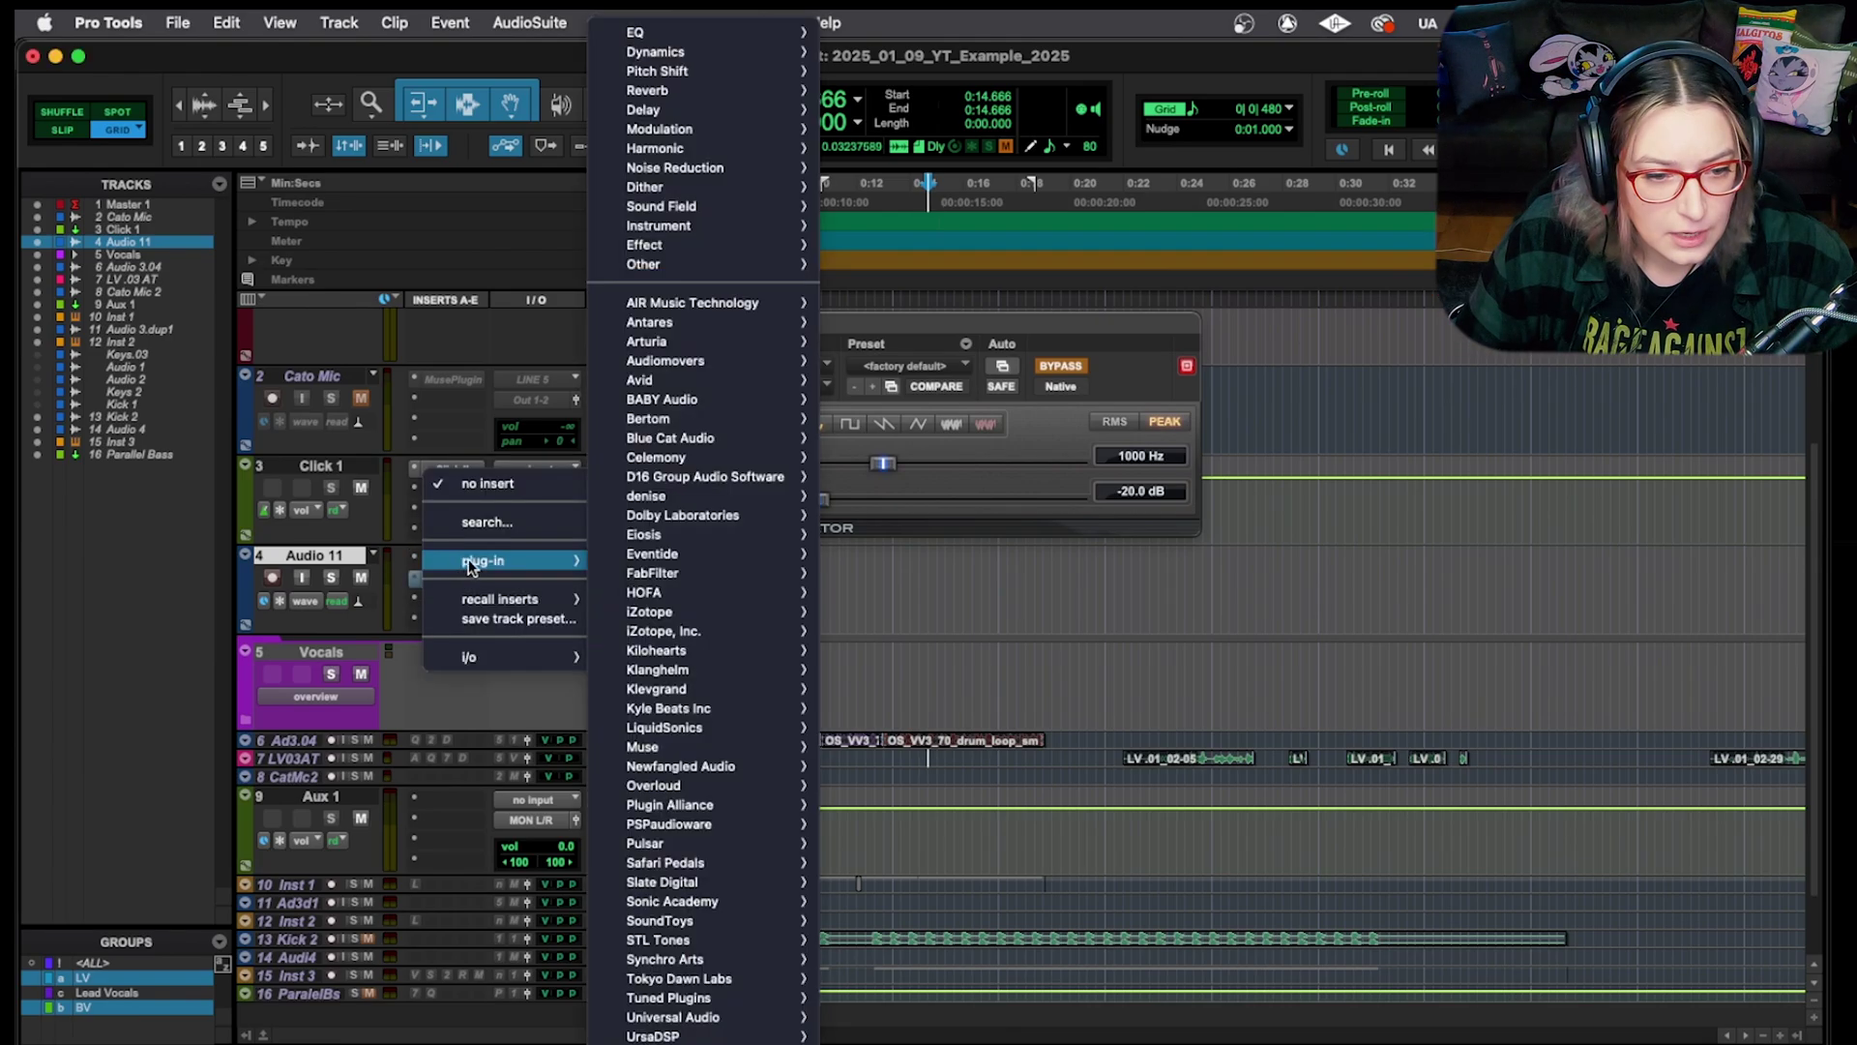
{"action": "mouse_move", "coordinate": [694, 415]}
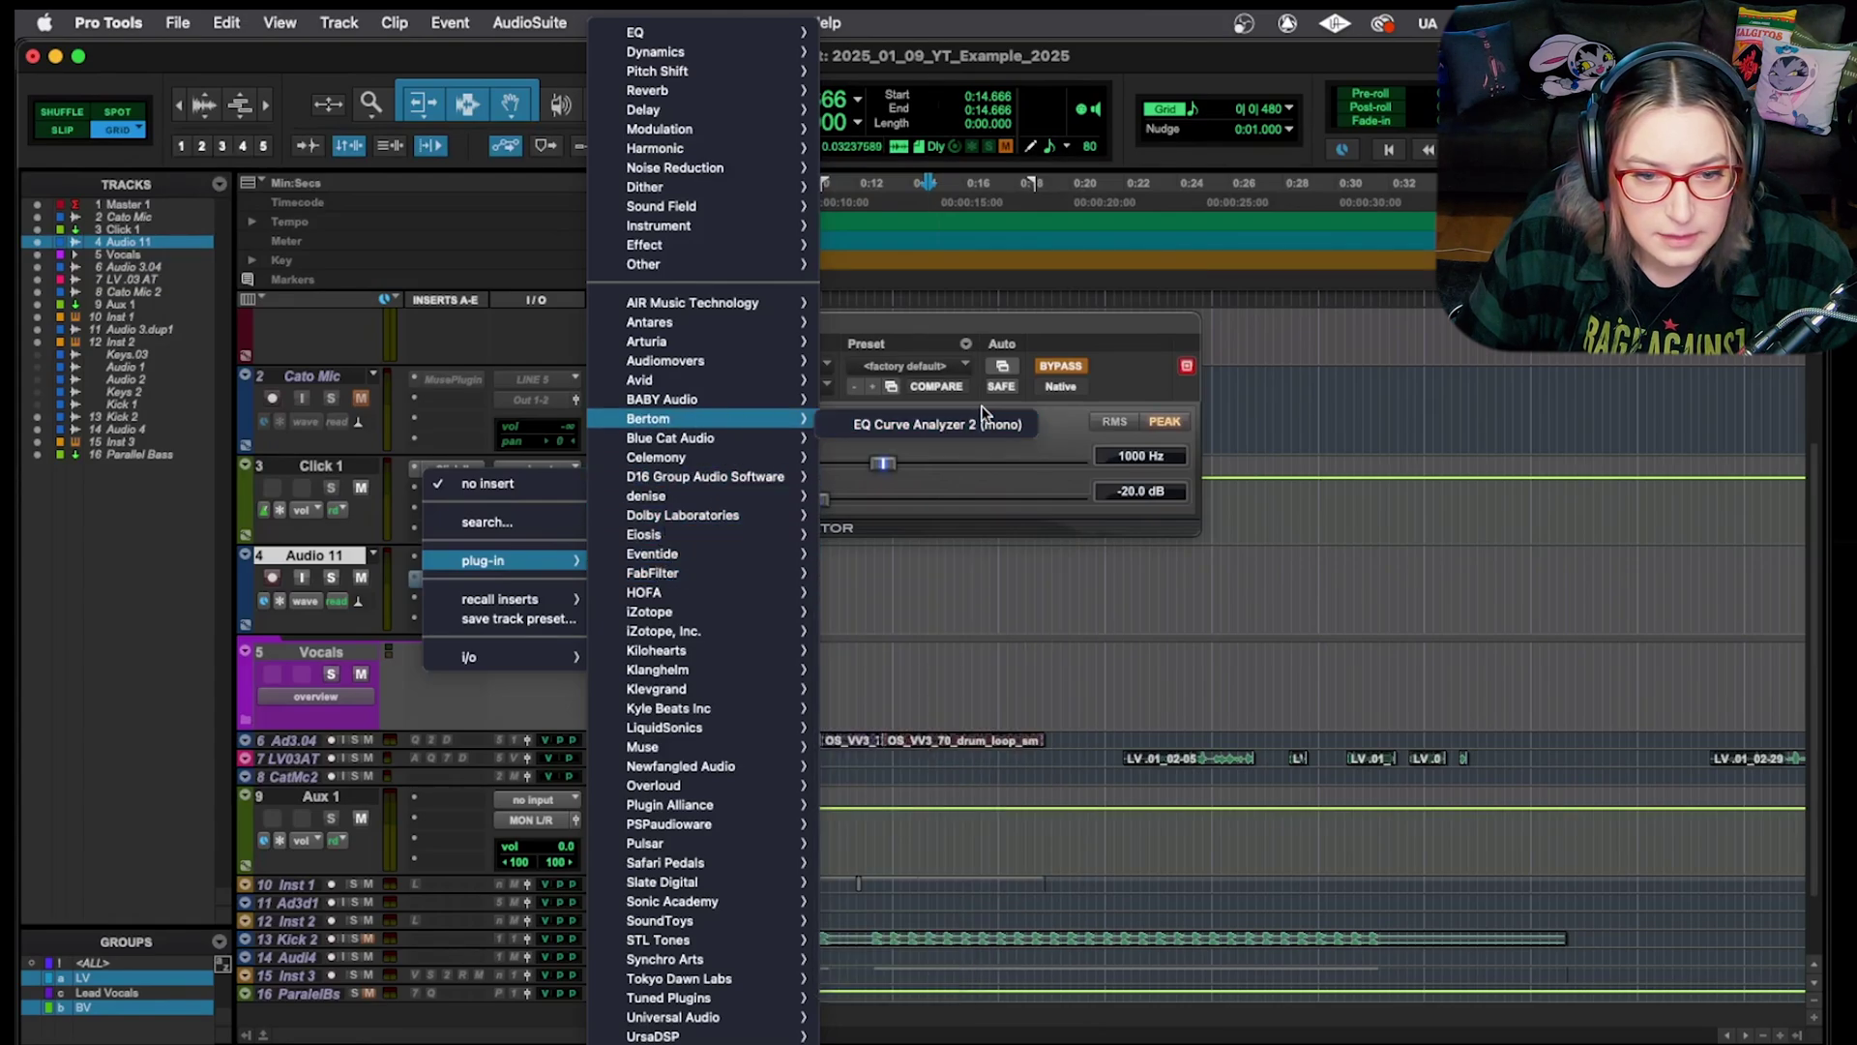
{"action": "left_click", "coordinate": [857, 424]}
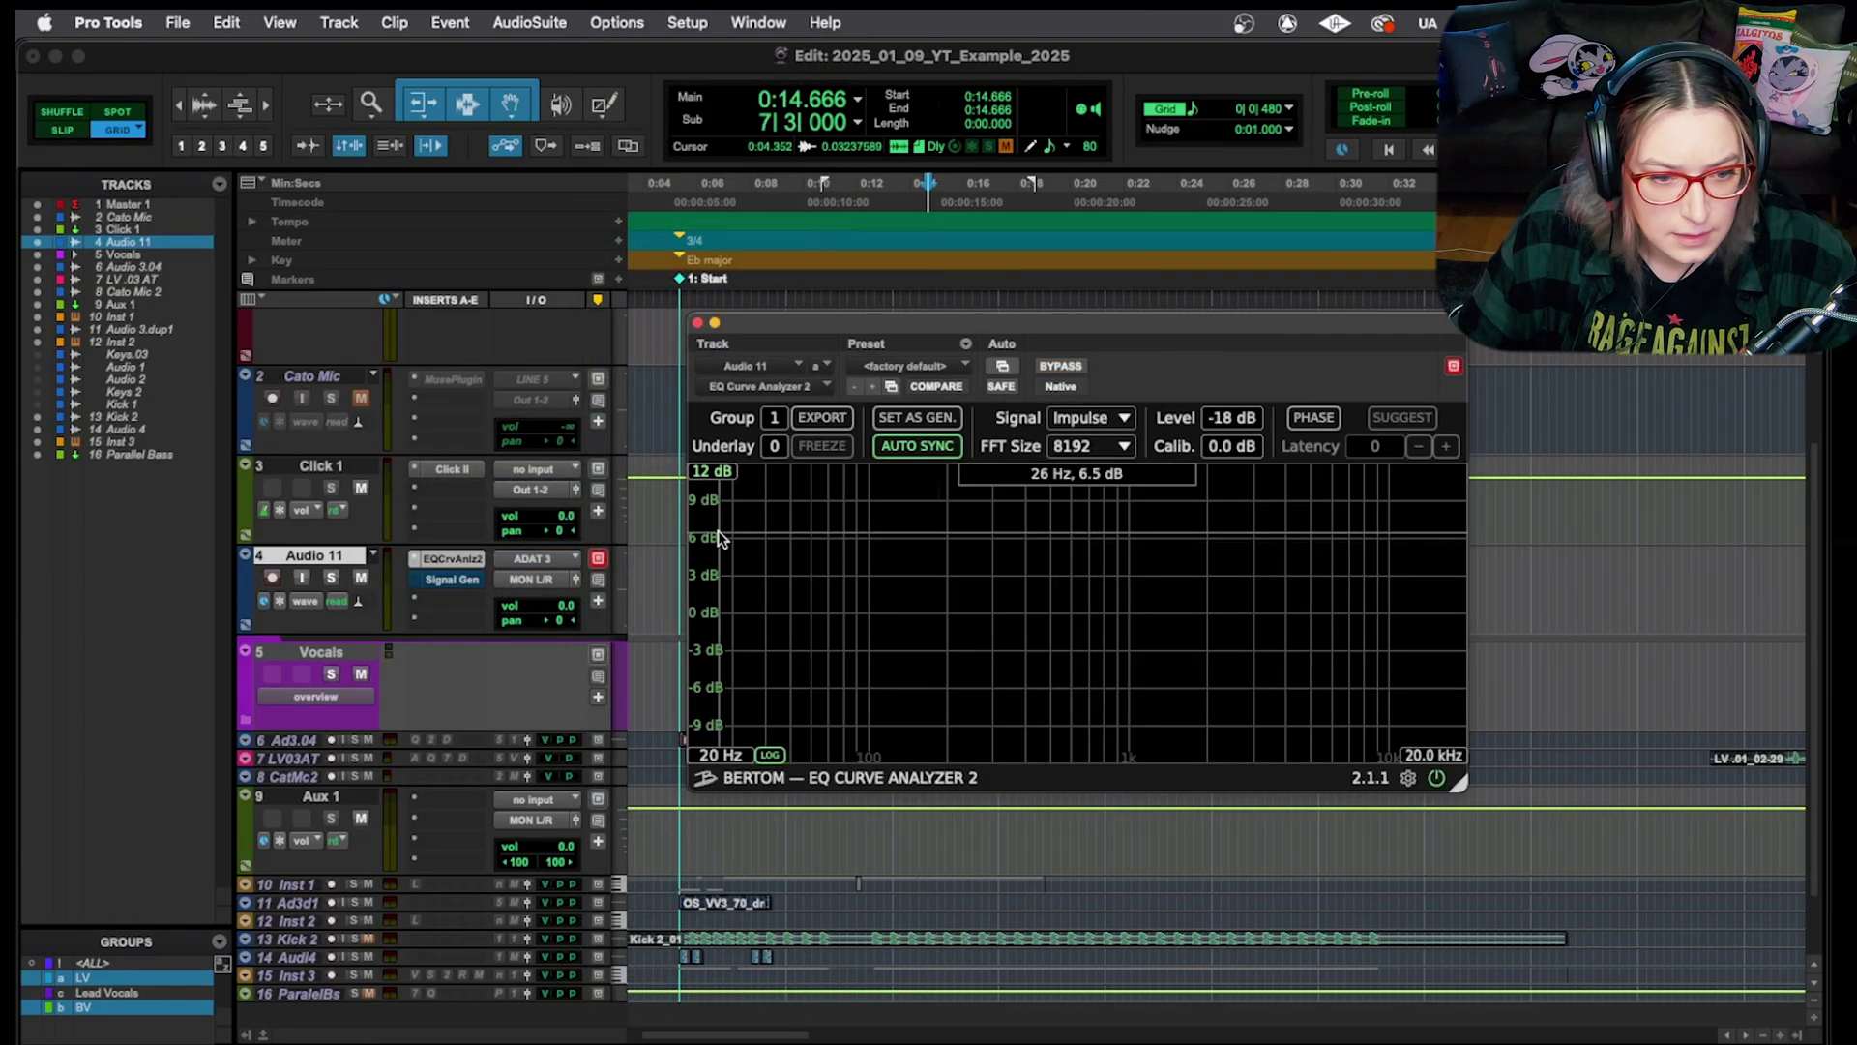
Insert a second EQ Curve Analyzer 2 (mono) in slot C, after the Signal Generator
{"action": "left_click", "coordinate": [431, 604]}
{"action": "mouse_move", "coordinate": [431, 608]}
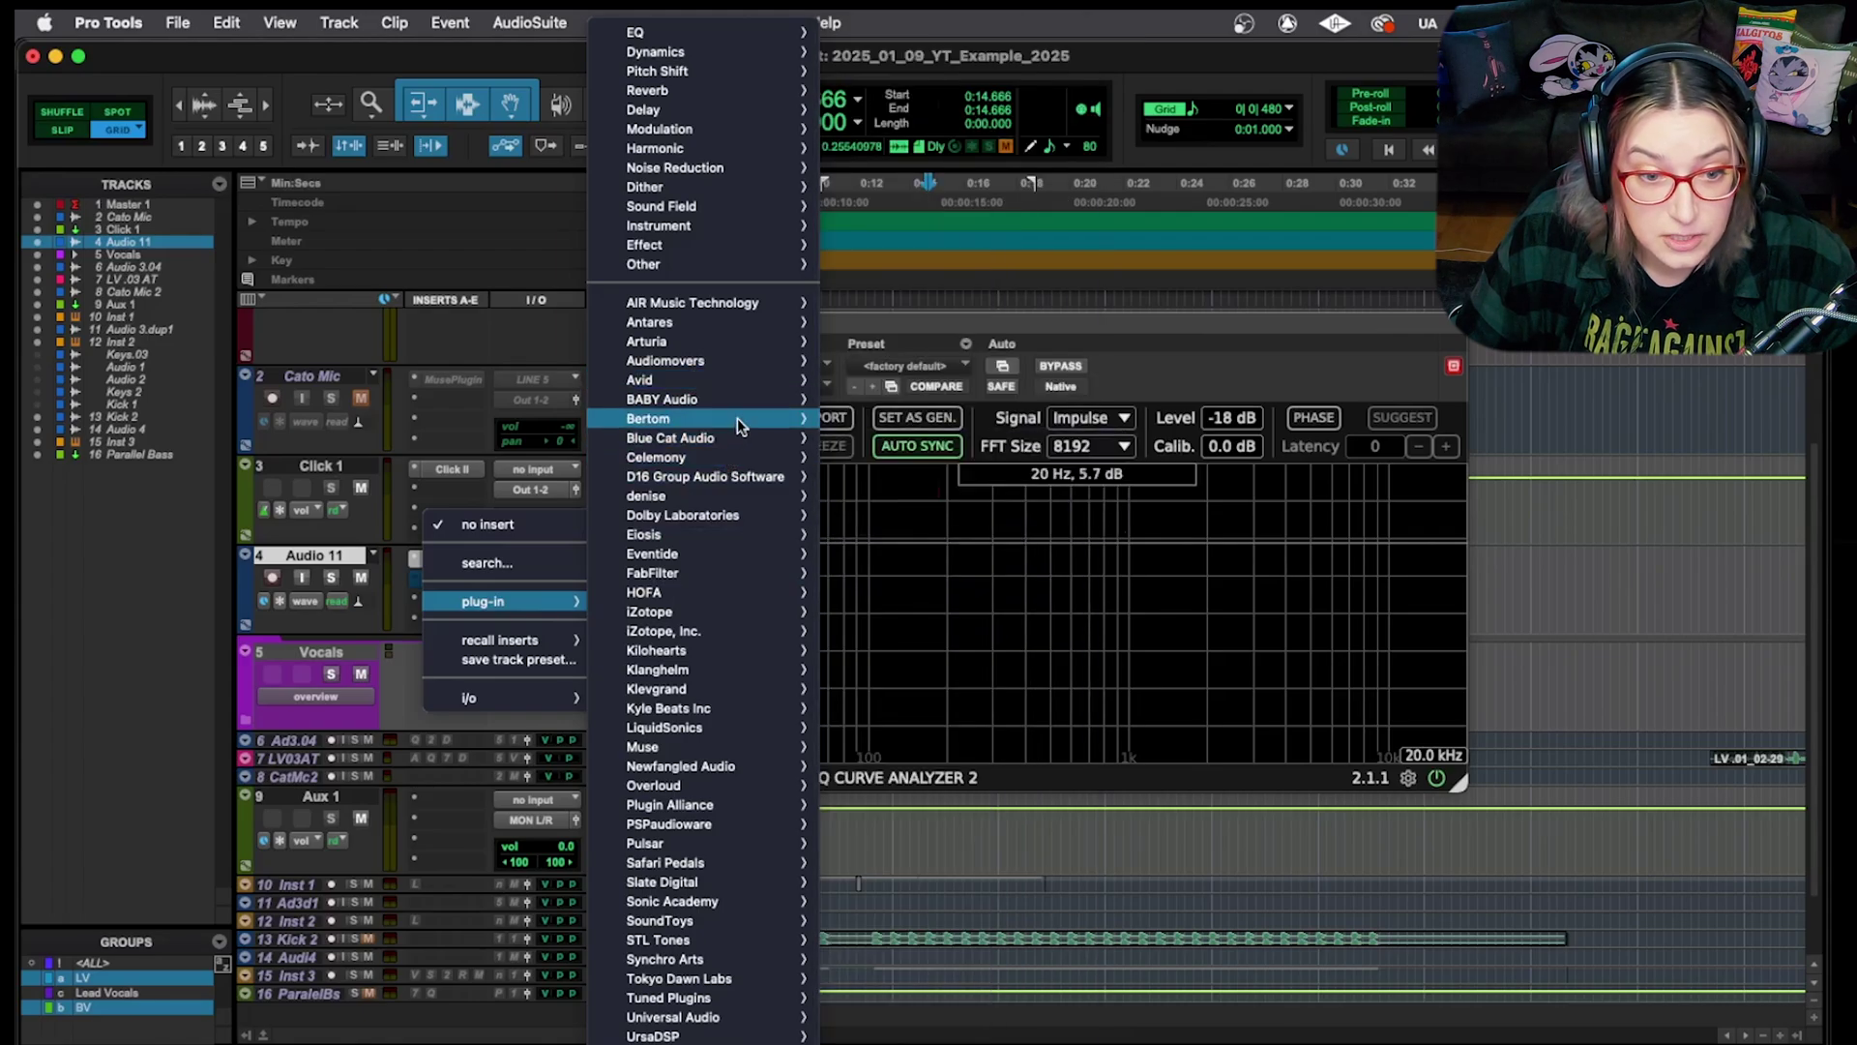
{"action": "mouse_move", "coordinate": [737, 418]}
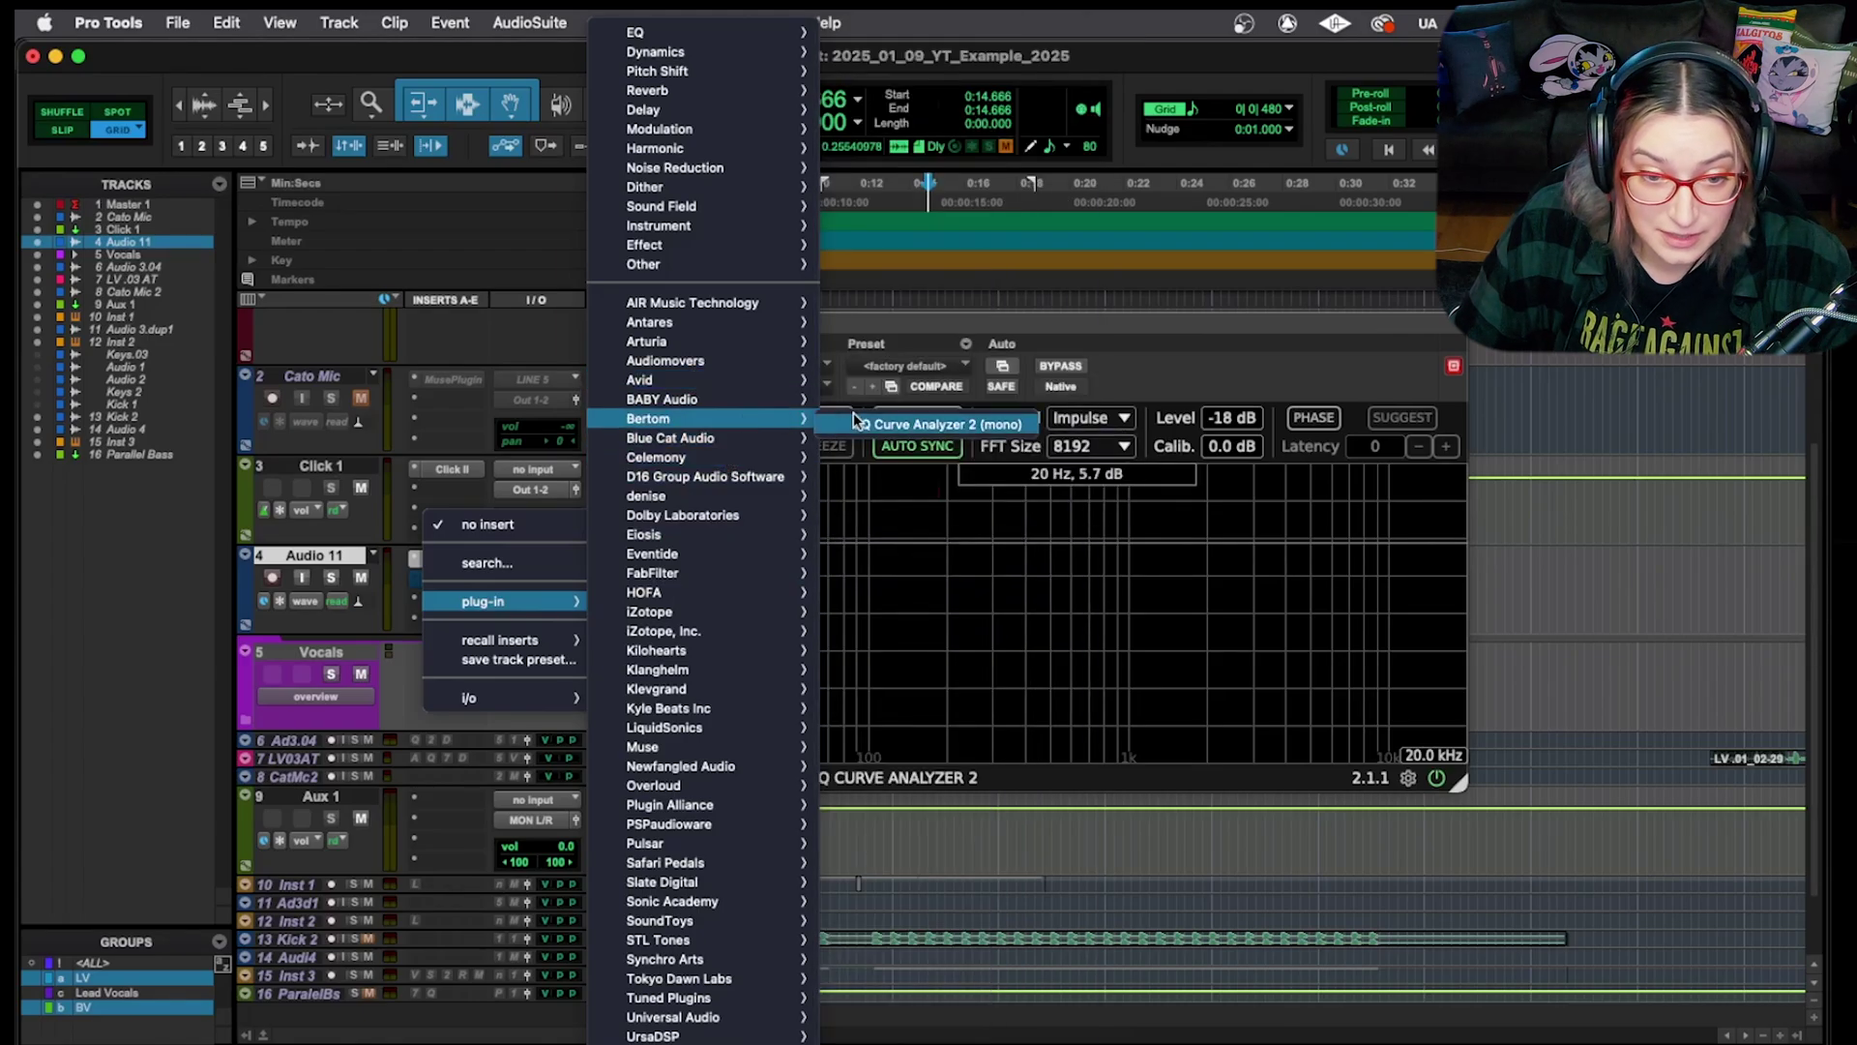
{"action": "left_click", "coordinate": [913, 426]}
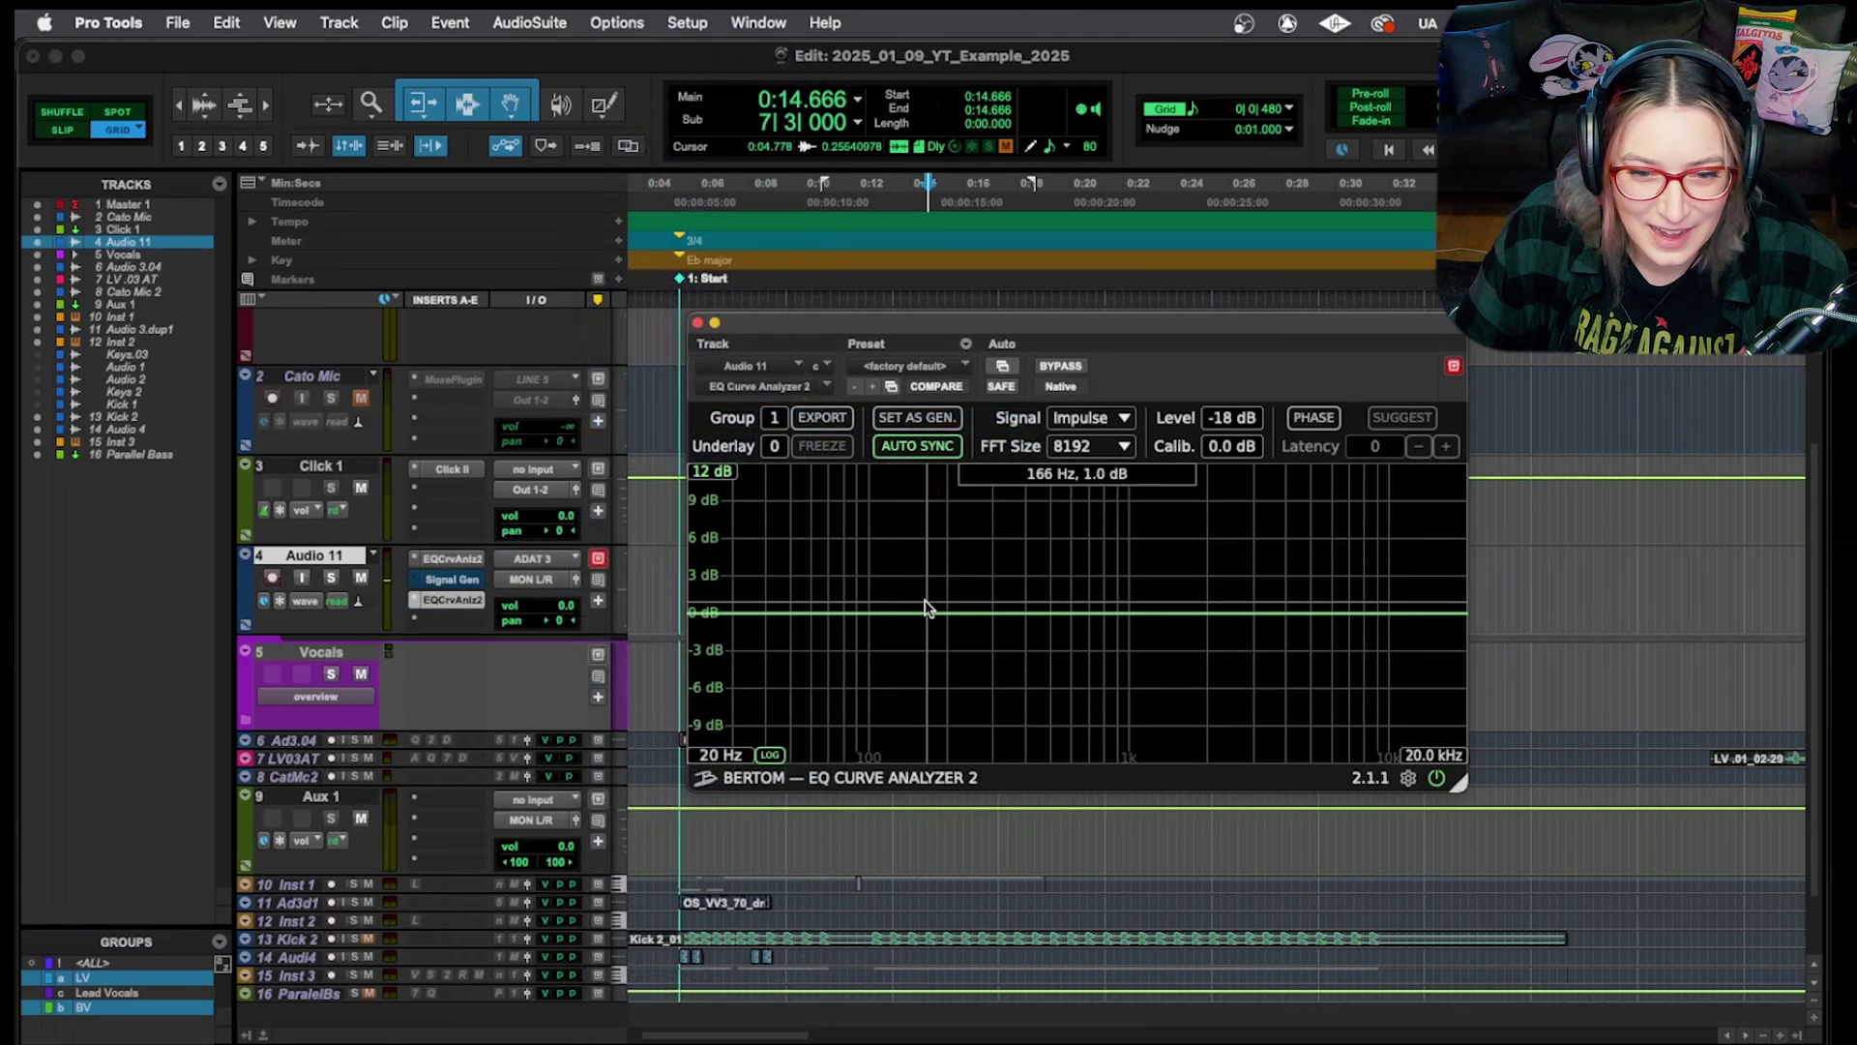
Open the first analyzer and arrange the analyzer windows side by side
{"action": "left_click", "coordinate": [443, 559]}
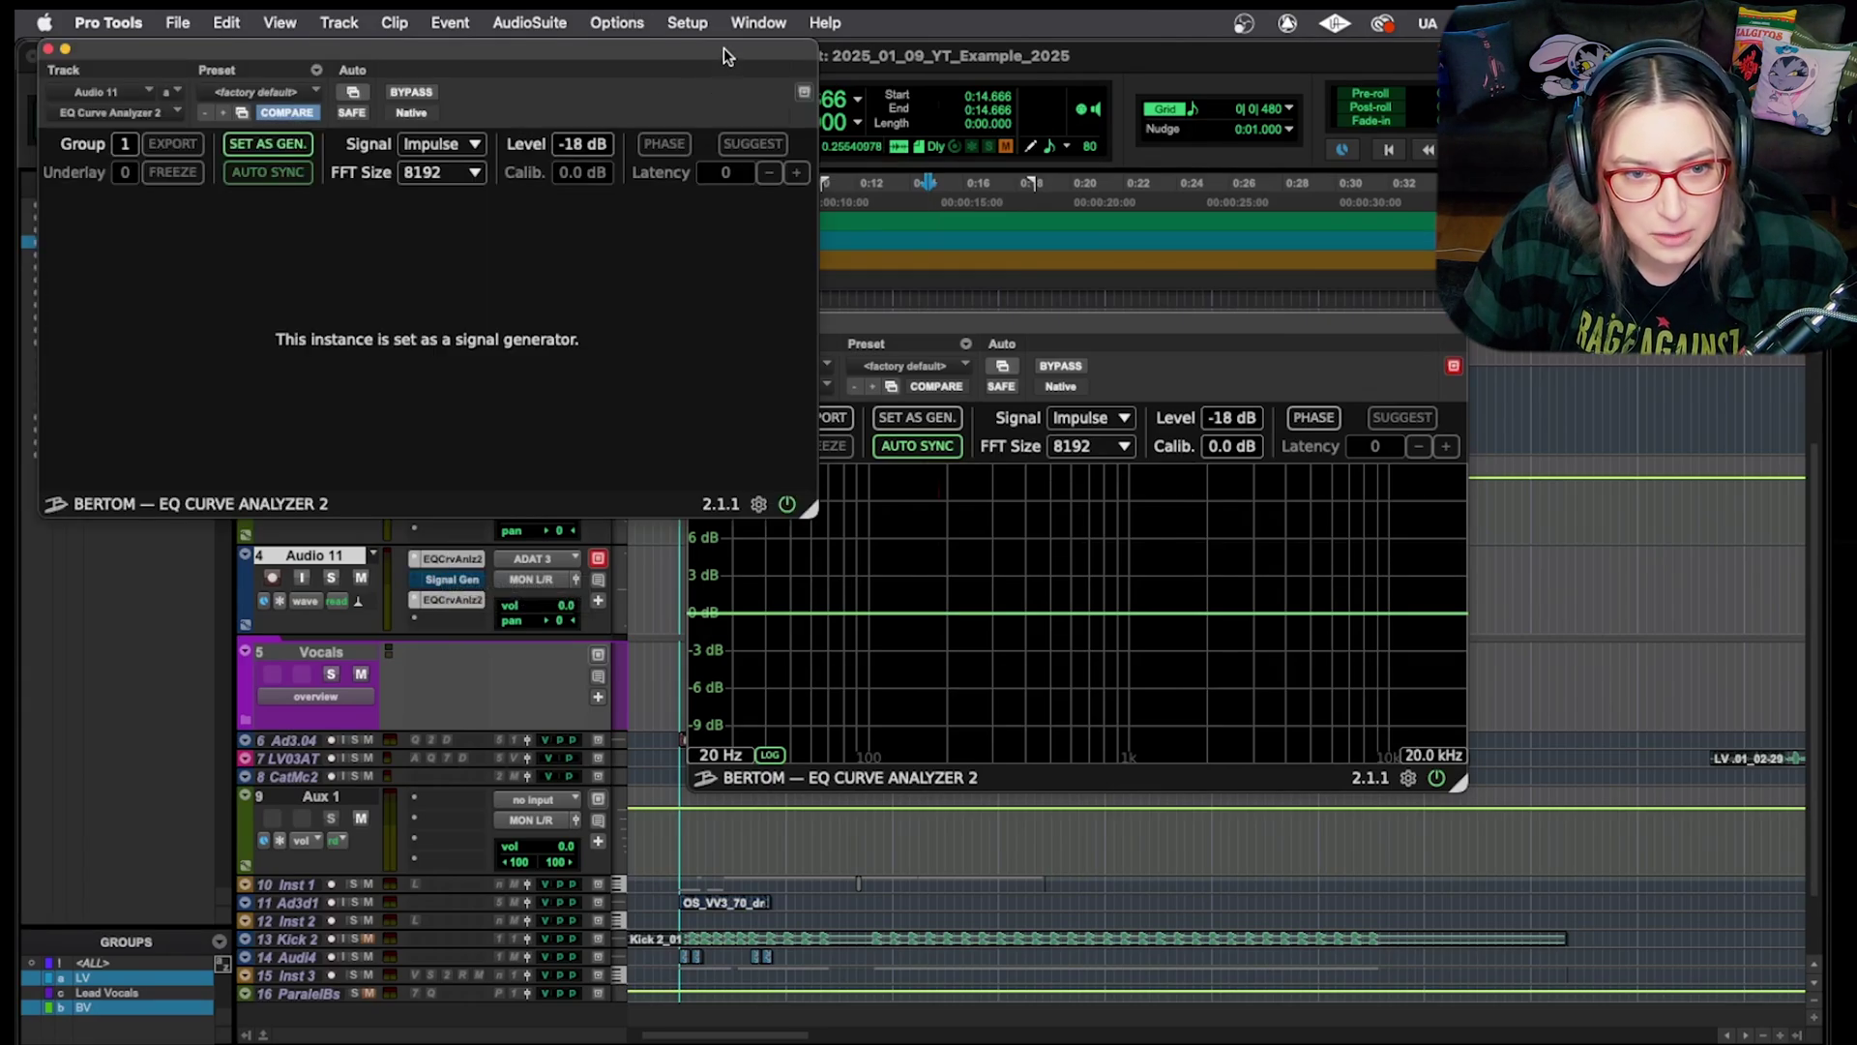
{"action": "mouse_move", "coordinate": [723, 48]}
{"action": "left_mouse_down"}
{"action": "mouse_move", "coordinate": [734, 87]}
{"action": "mouse_move", "coordinate": [723, 48]}
{"action": "left_mouse_up"}
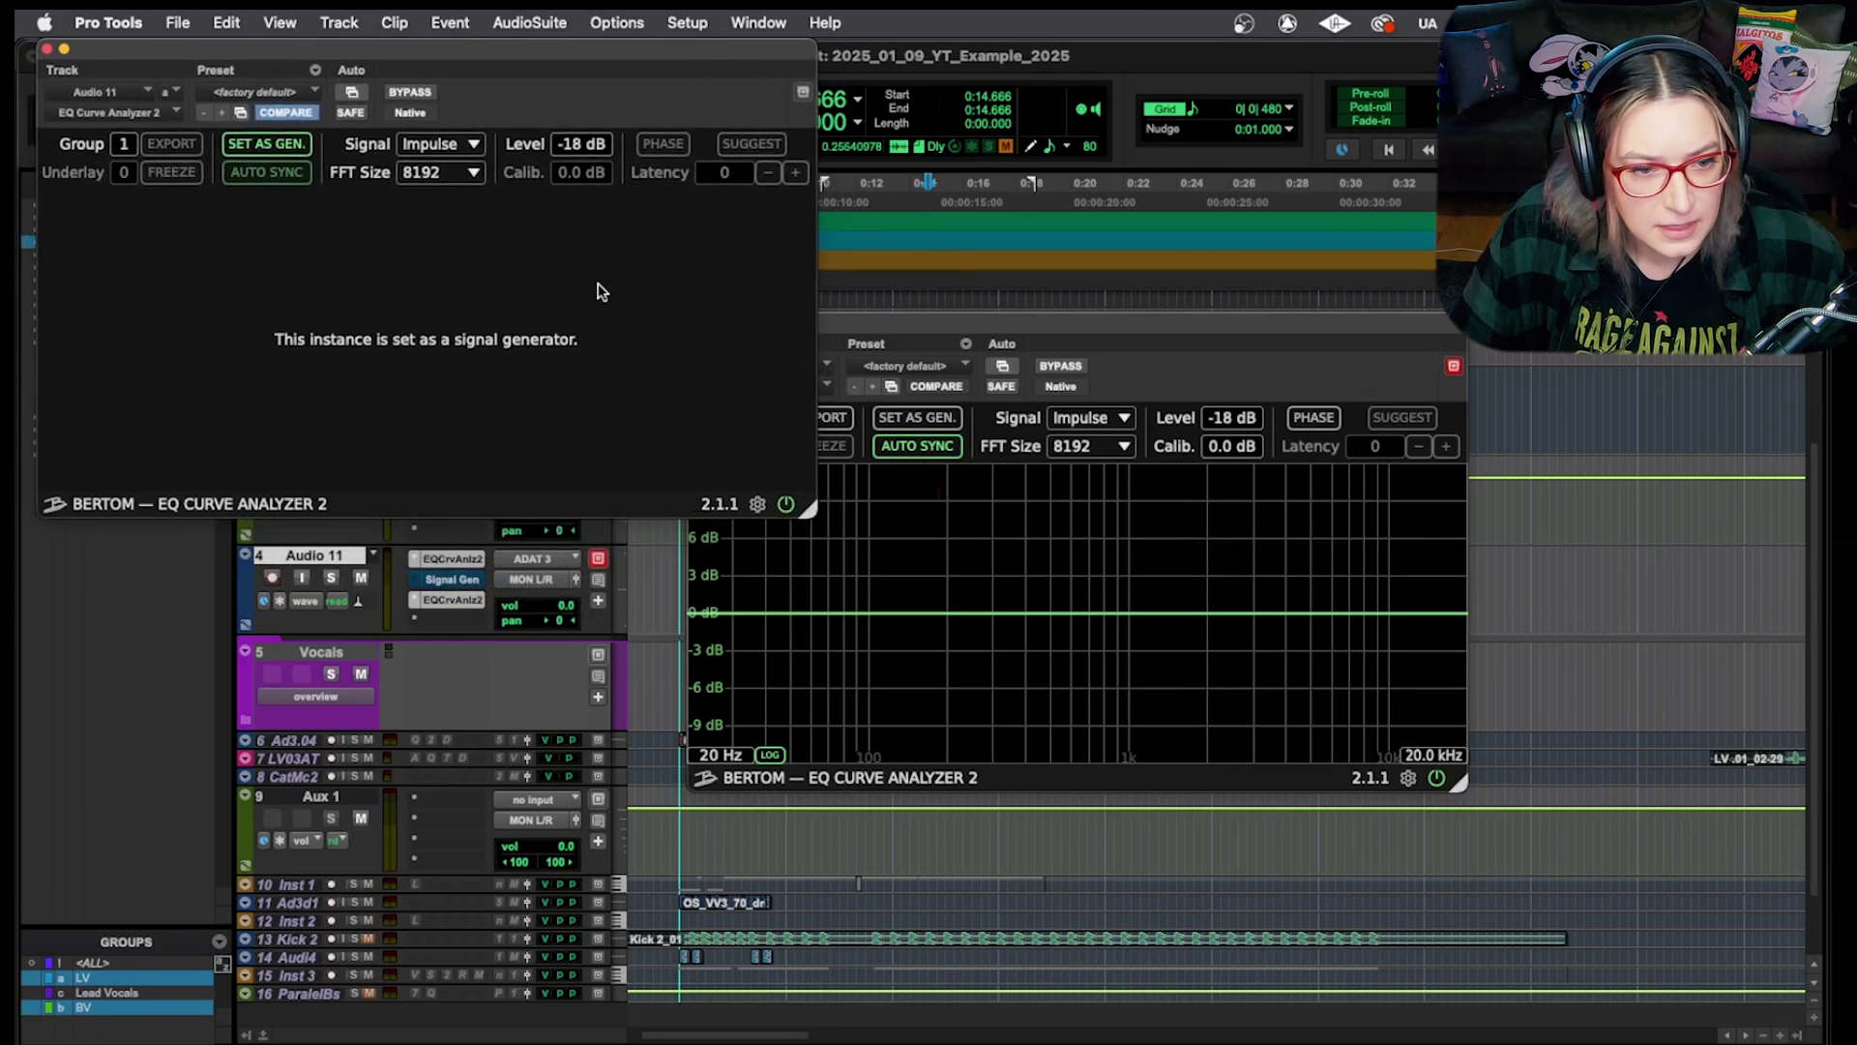
{"action": "left_click_drag", "start_coordinate": [1064, 316], "coordinate": [1219, 75]}
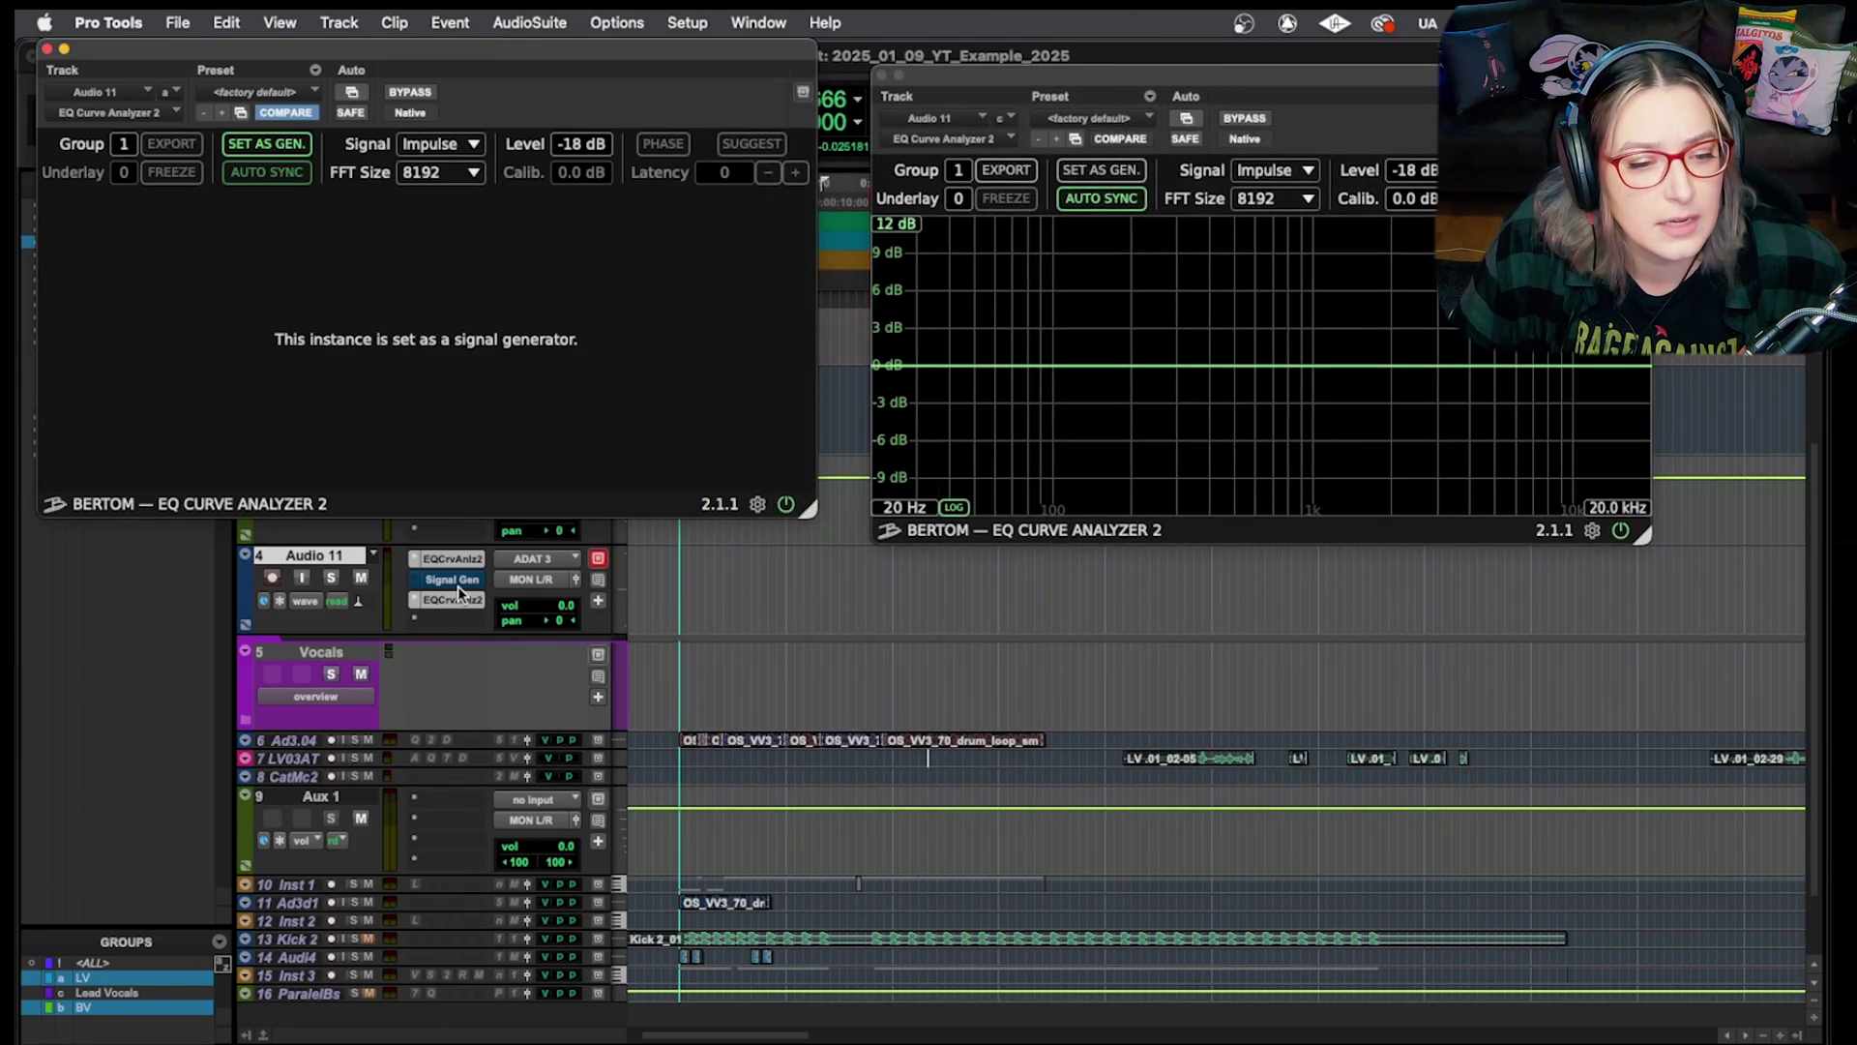
Switch the test signal to Noise and move the second analyzer from slot C to slot D
{"action": "left_click", "coordinate": [400, 145]}
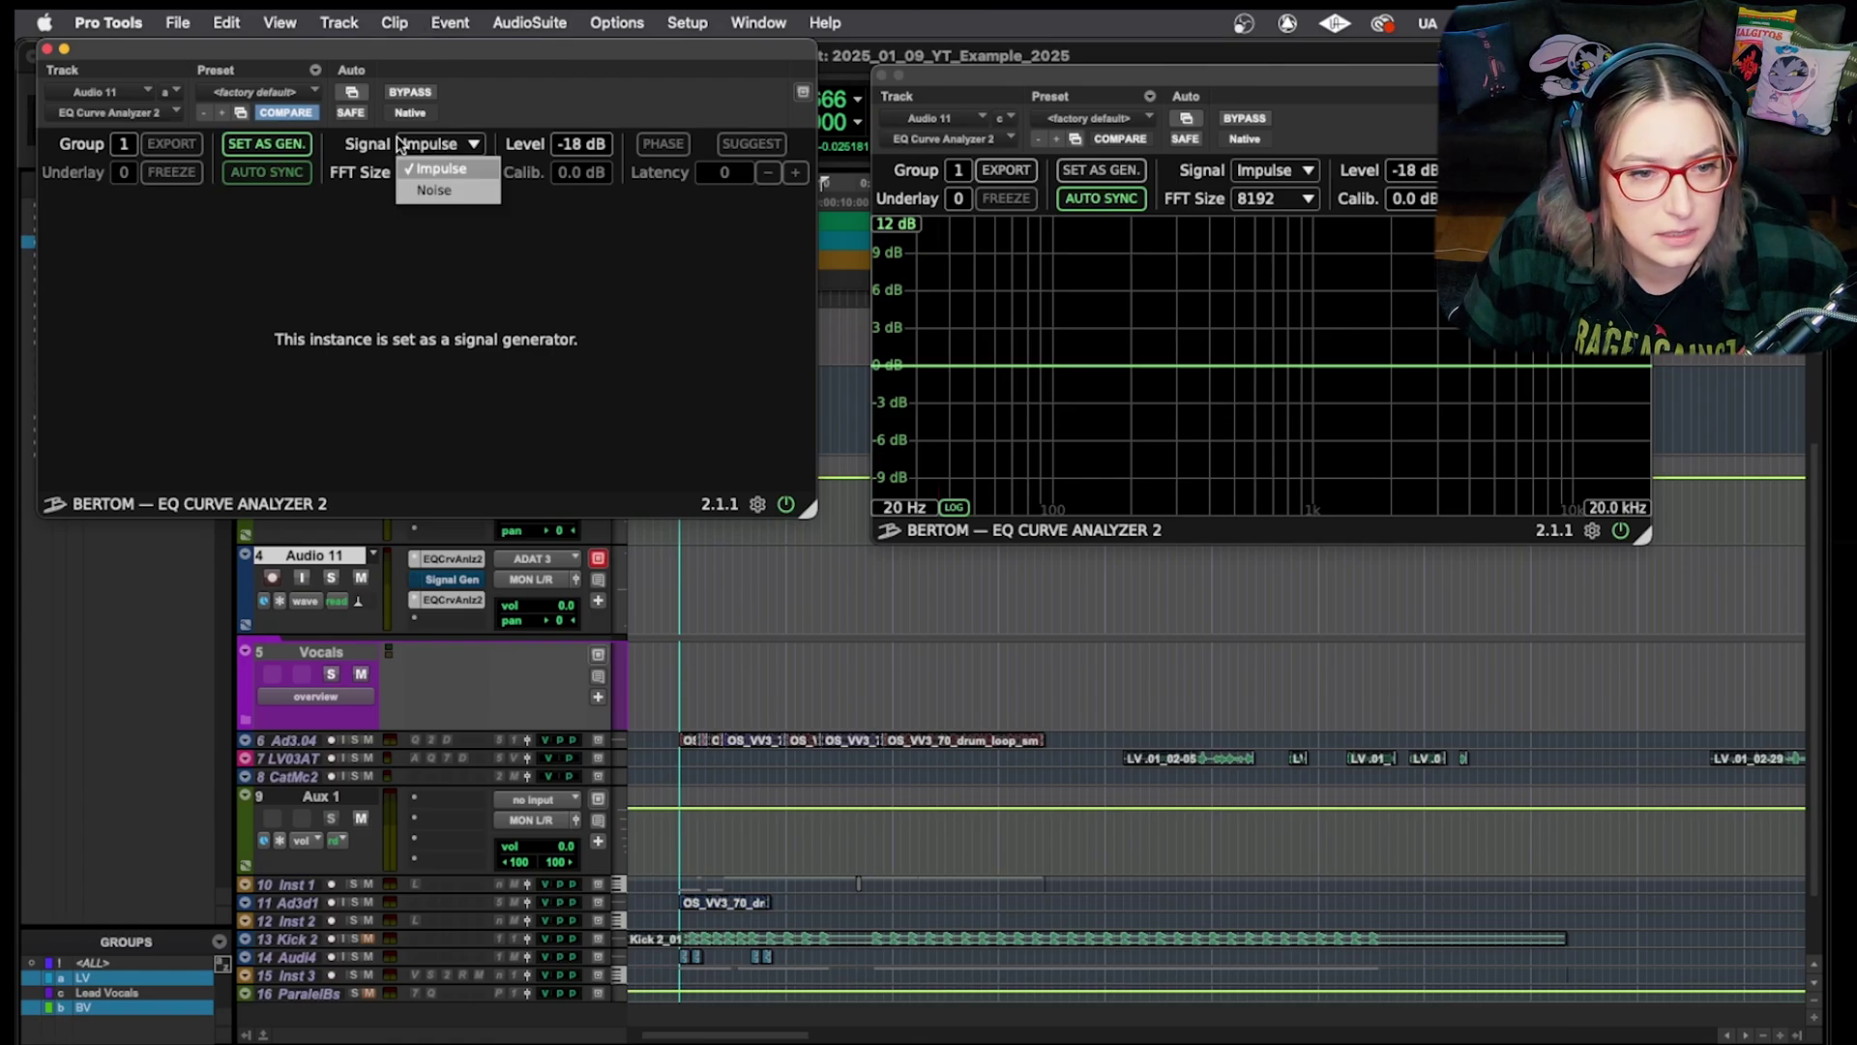
{"action": "left_click", "coordinate": [474, 190]}
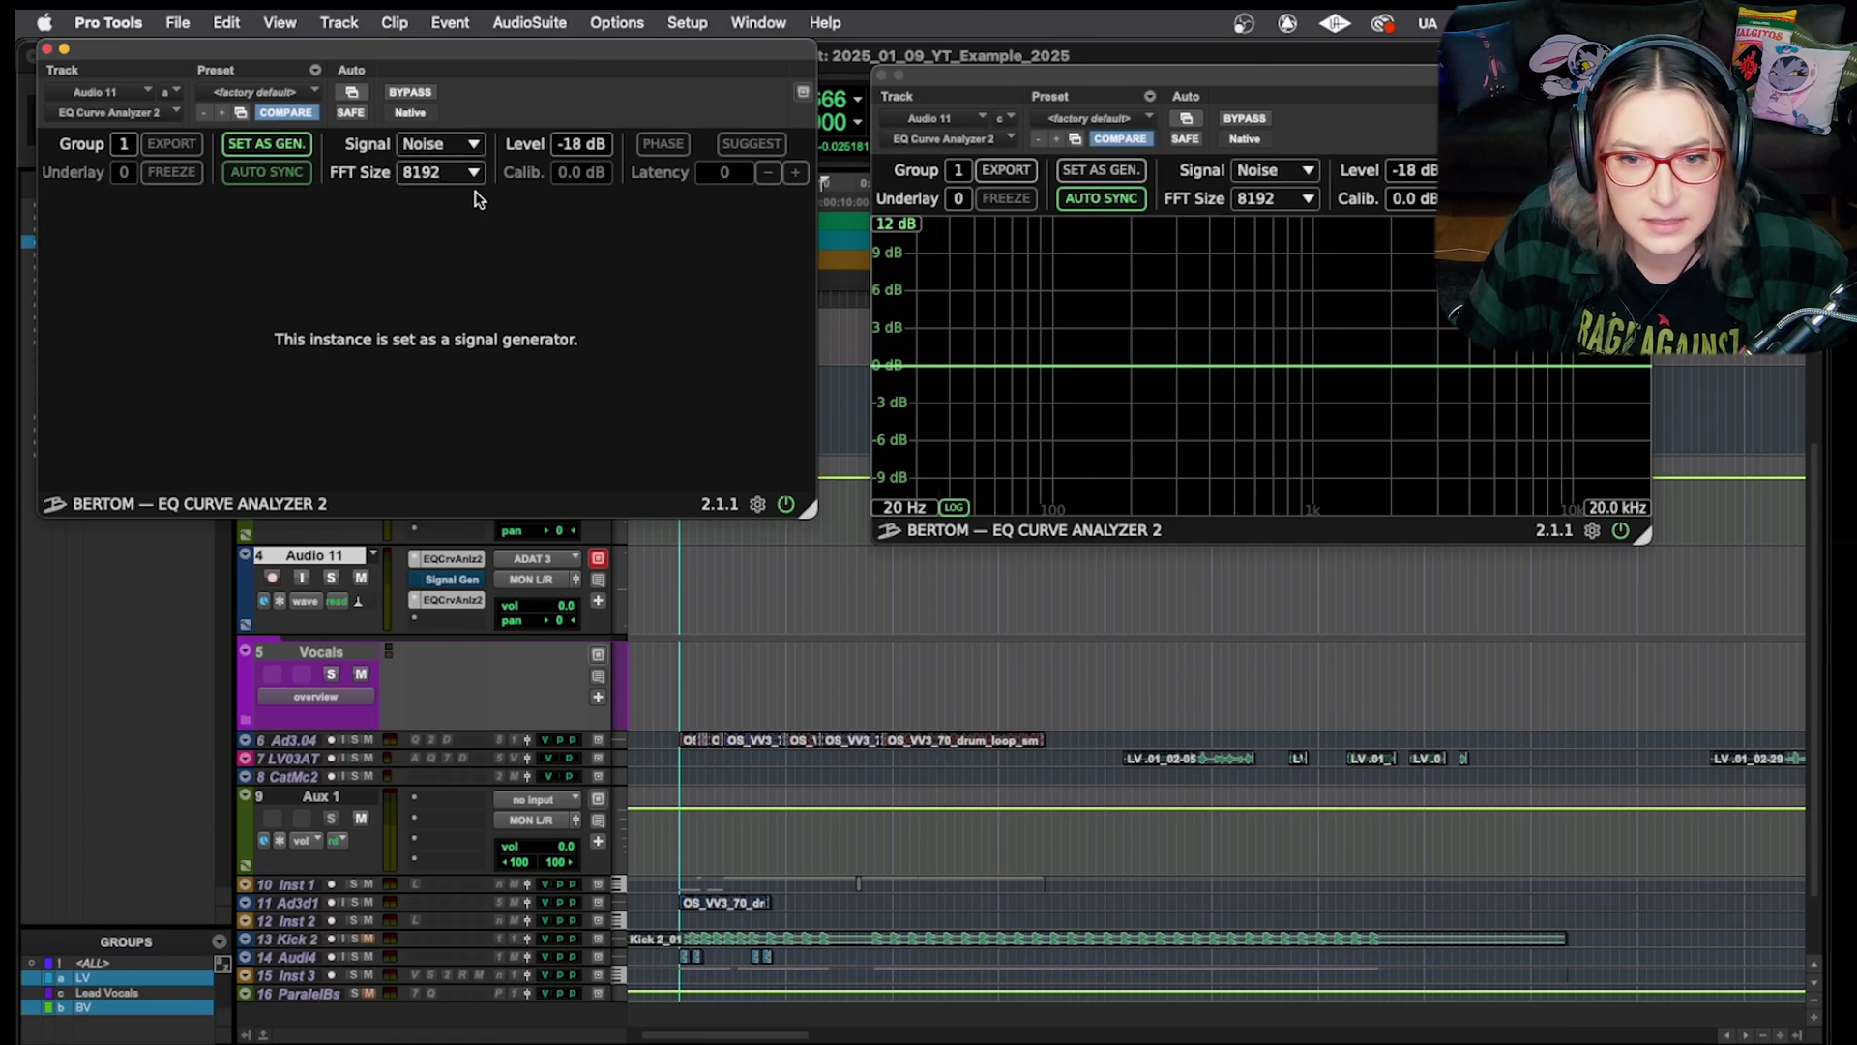
{"action": "left_click_drag", "start_coordinate": [447, 600], "coordinate": [446, 619]}
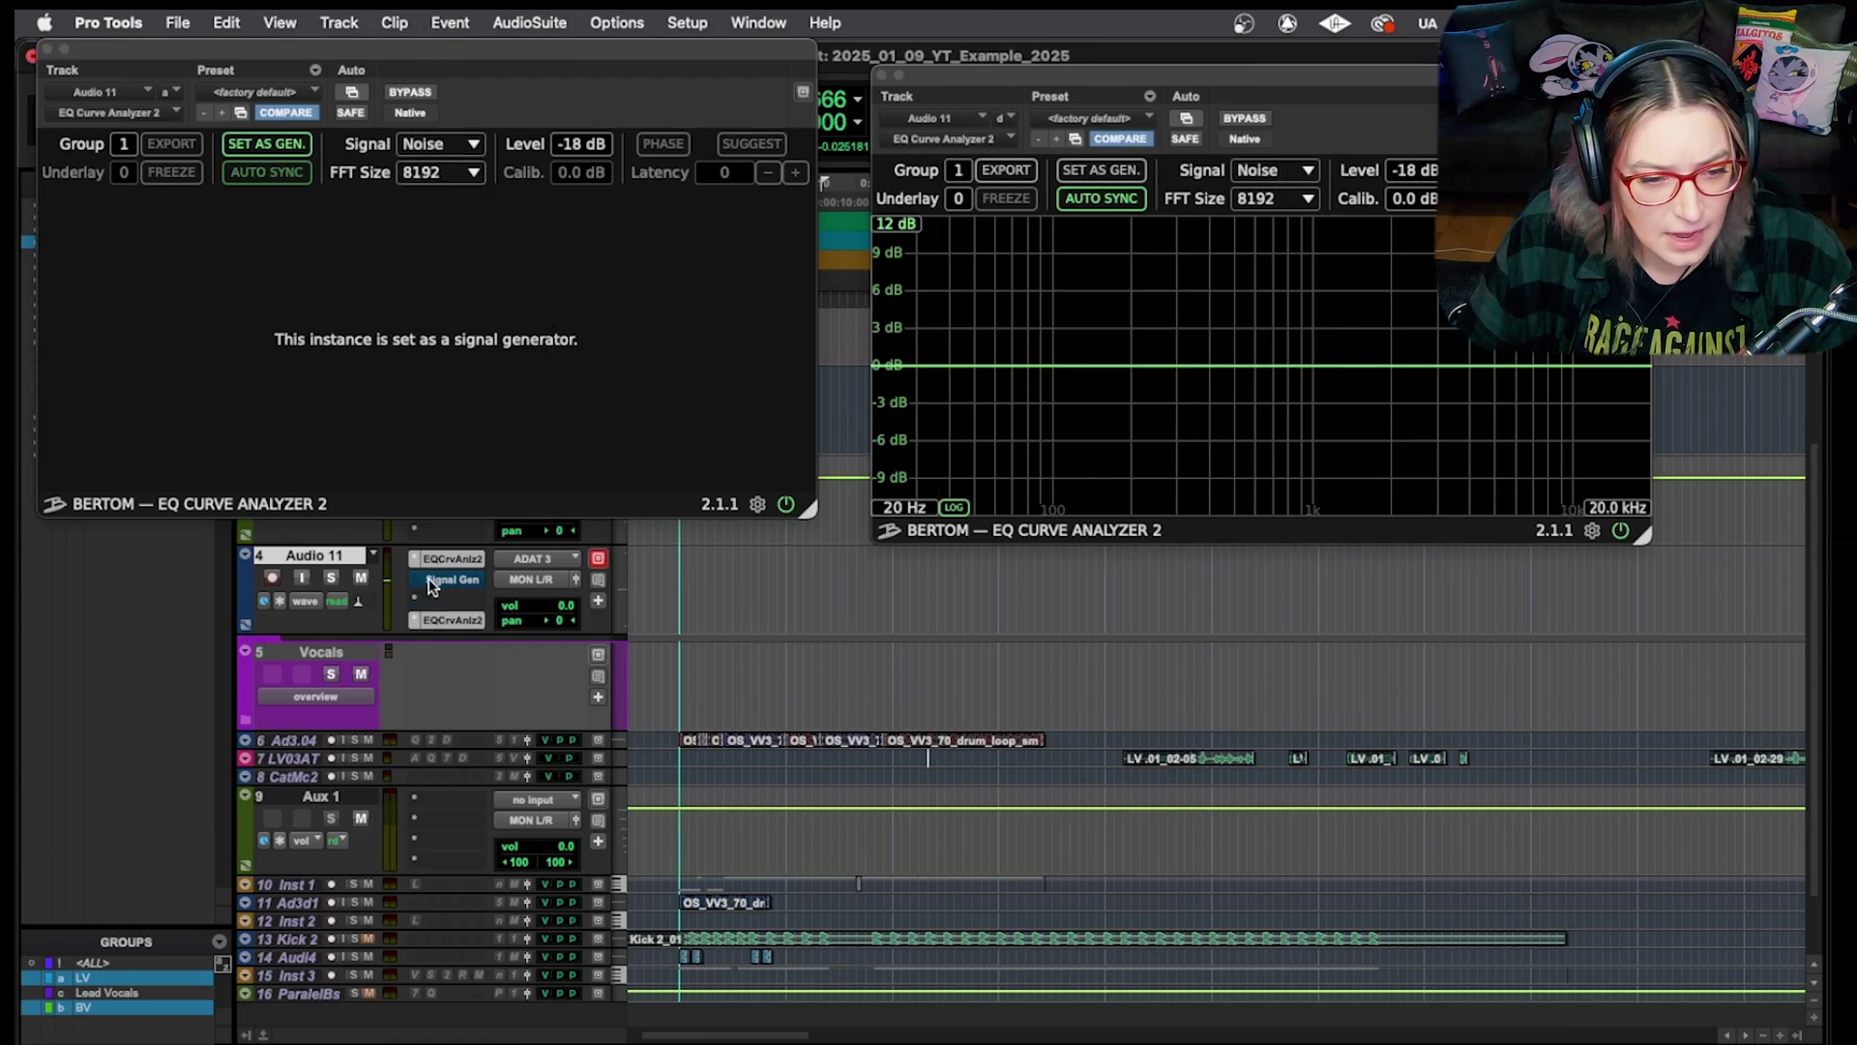
{"action": "left_click", "coordinate": [421, 600]}
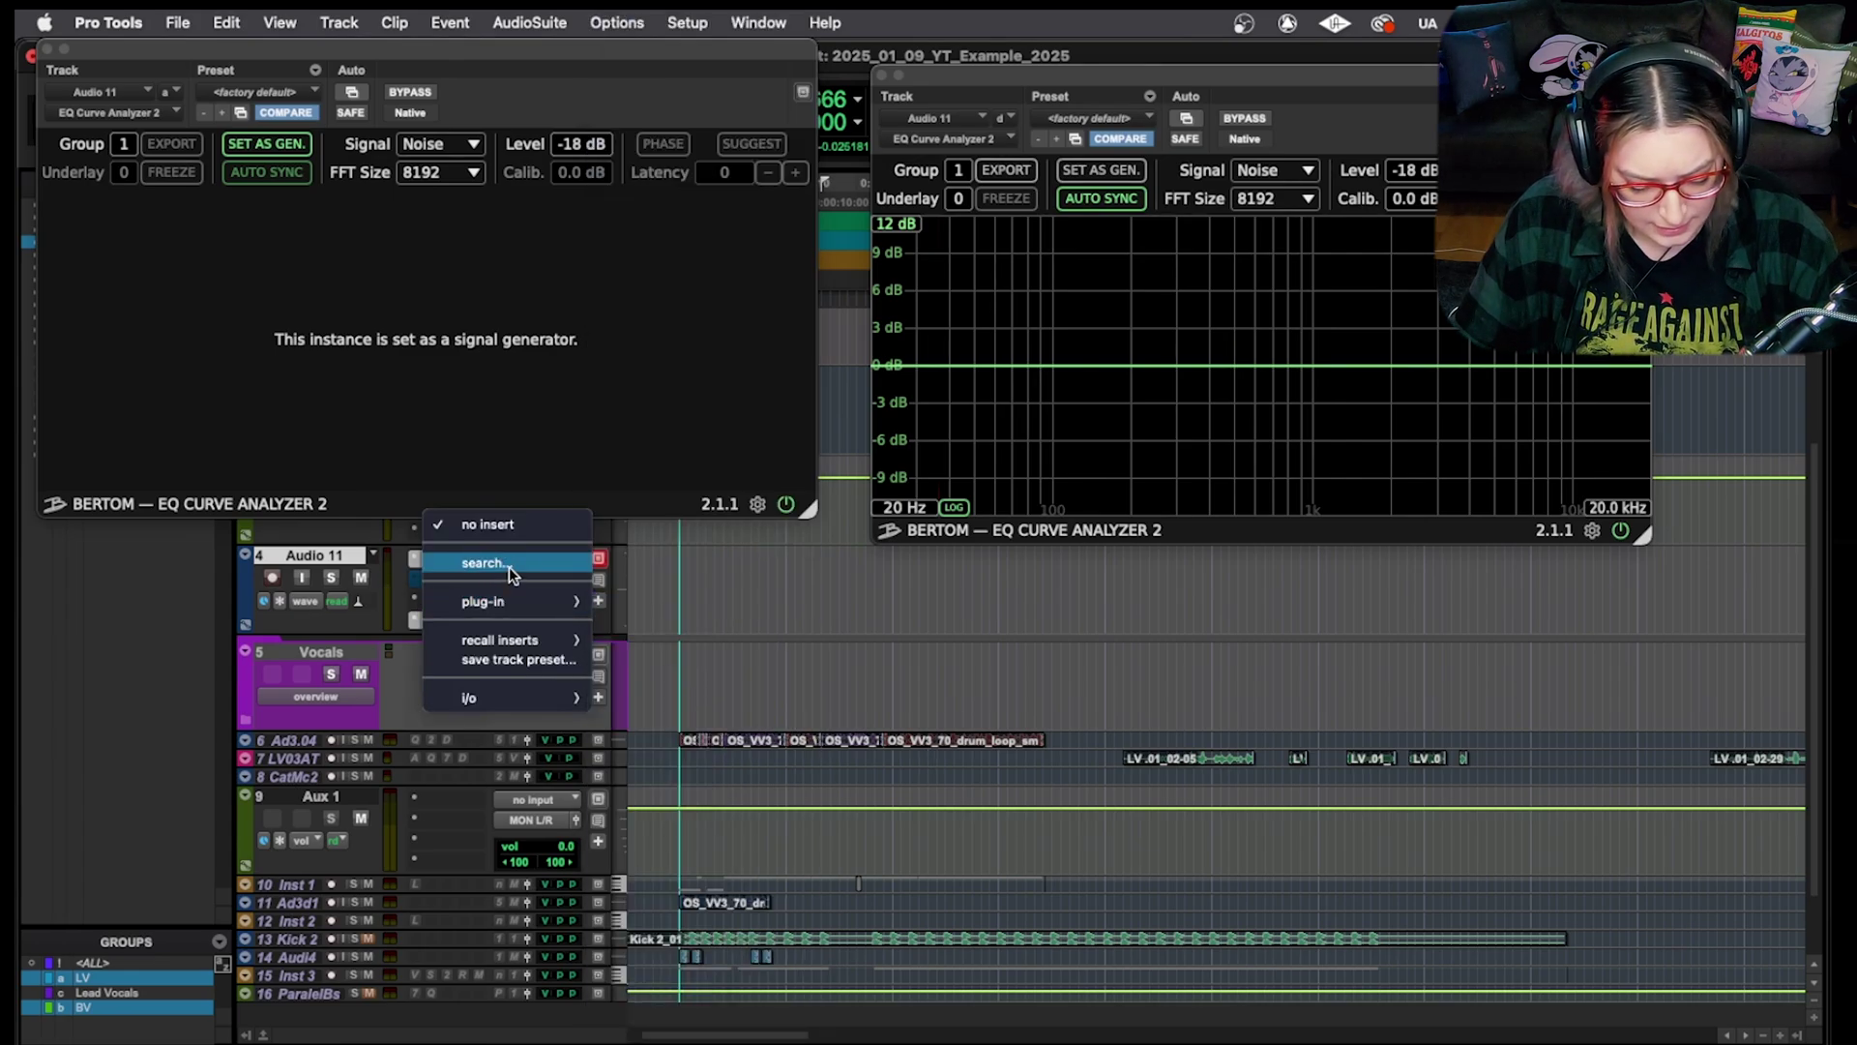
Insert FabFilter Pro-Q 3 (mono) in slot C by searching plug-ins for 'fab'
{"action": "left_click", "coordinate": [508, 567]}
{"action": "type", "text": "fab"}
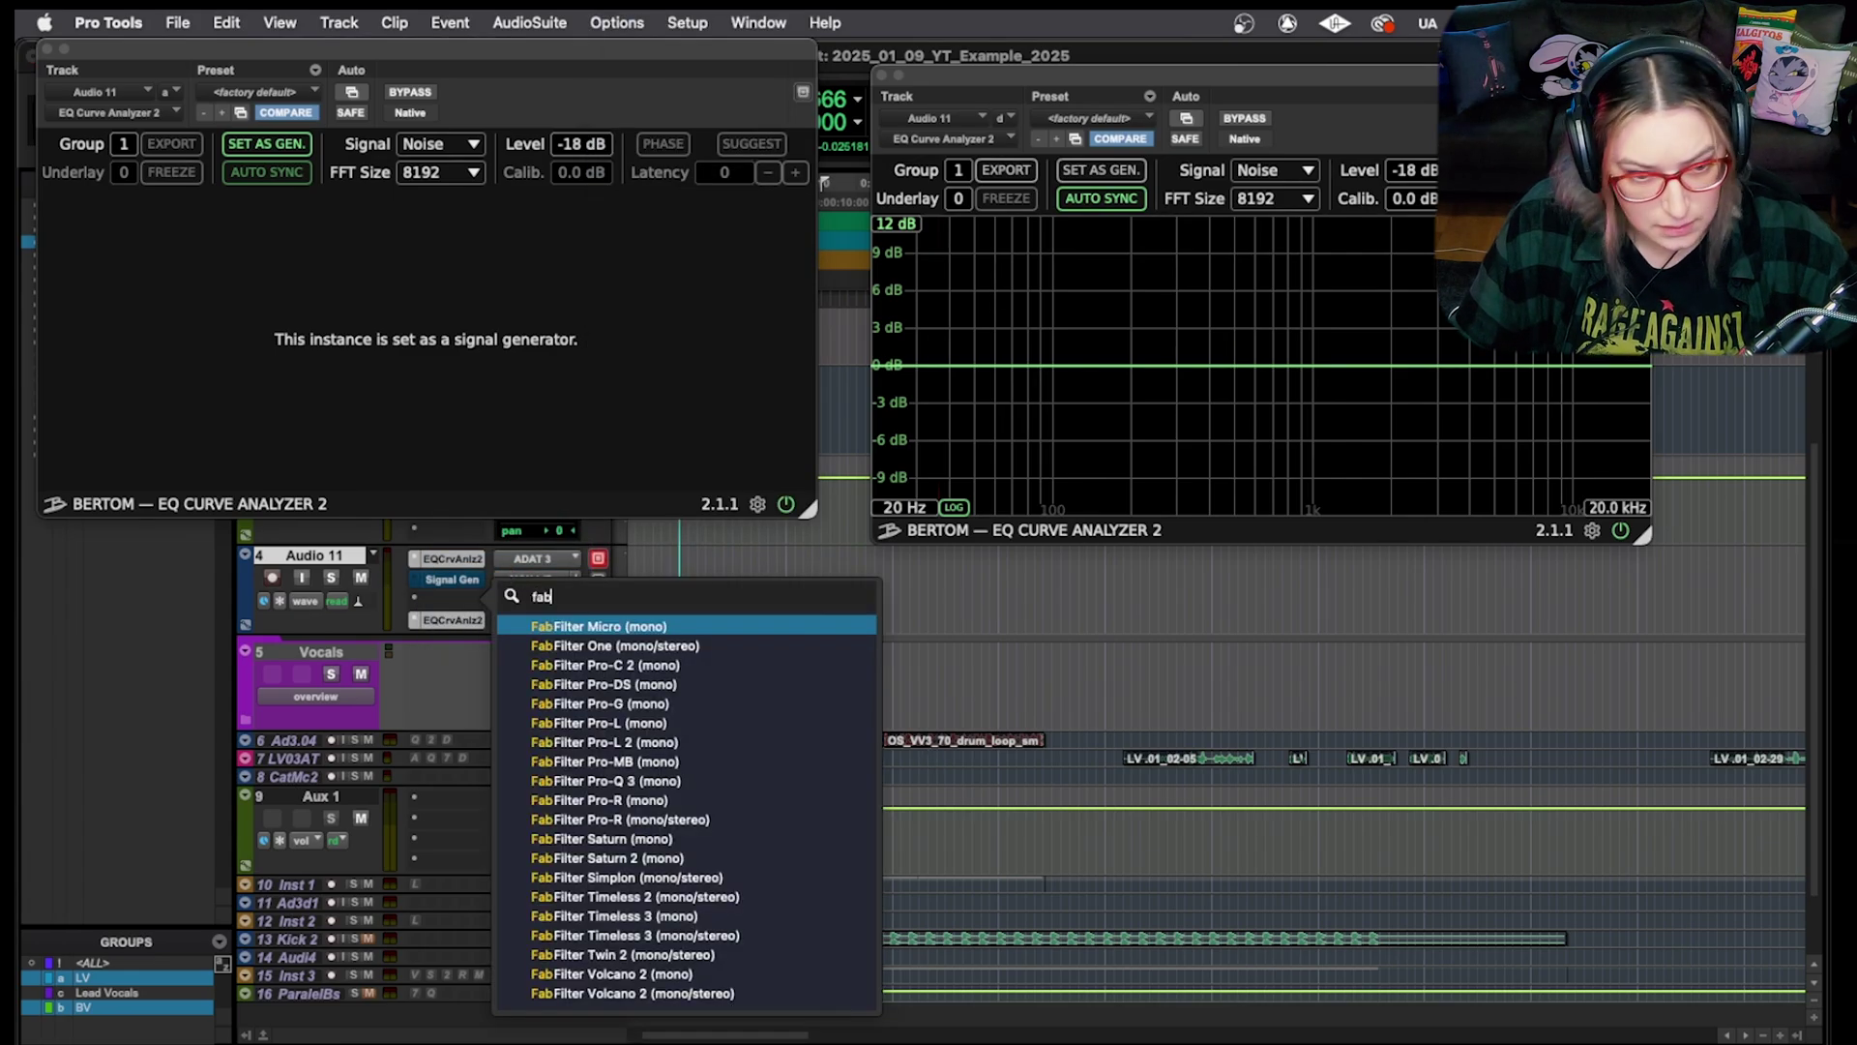
{"action": "left_click", "coordinate": [611, 780]}
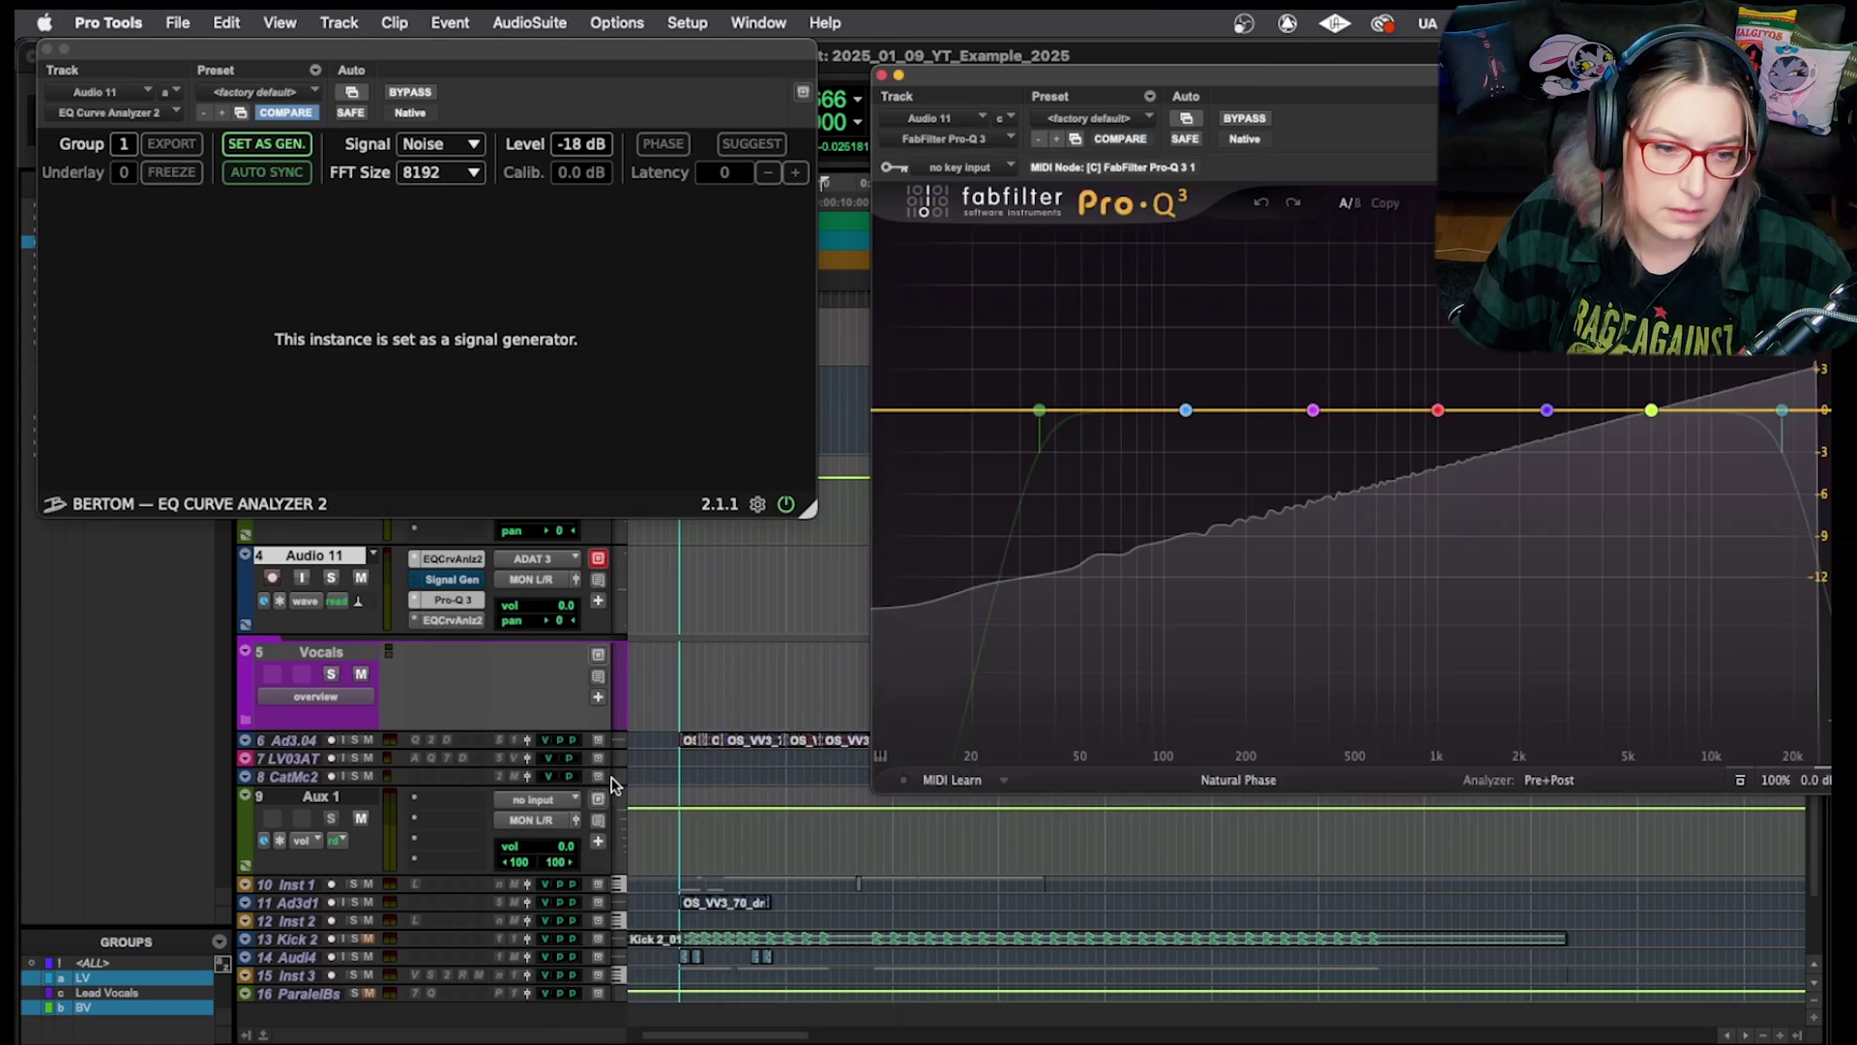
{"action": "left_click_drag", "start_coordinate": [1465, 64], "coordinate": [1238, 83]}
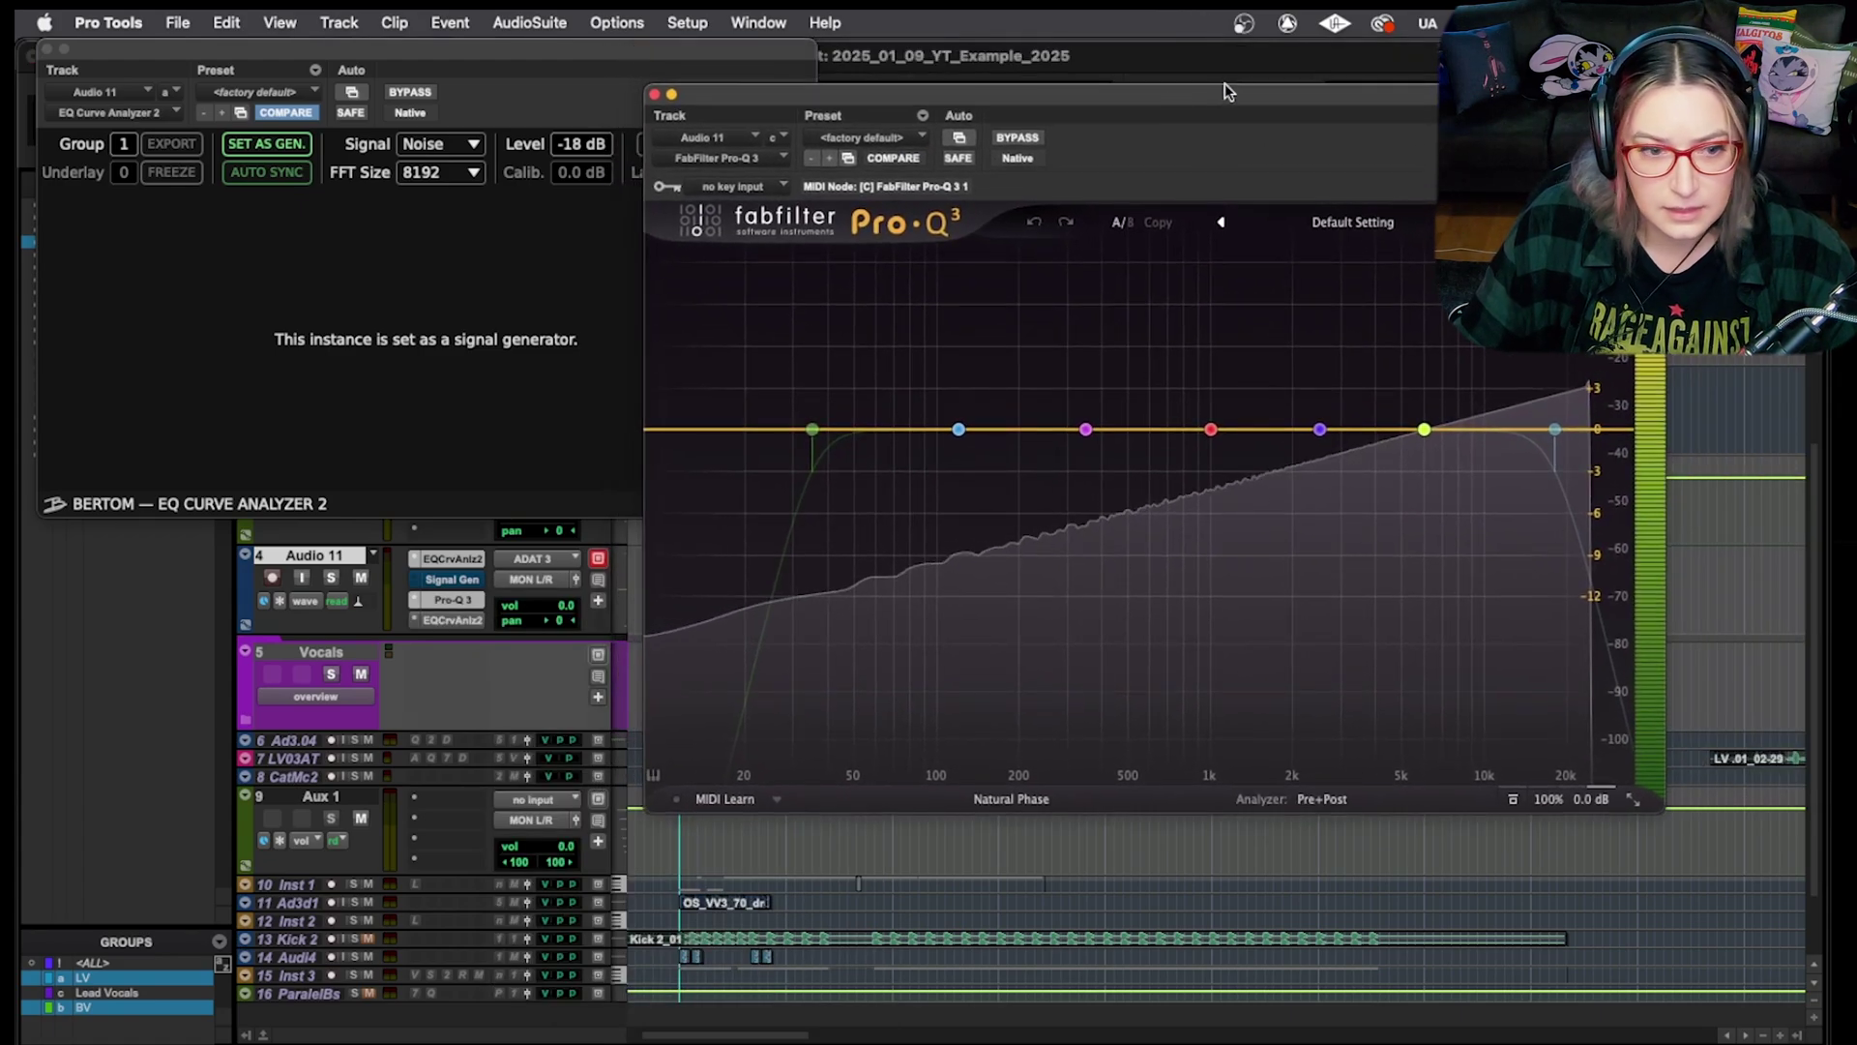
Keep Noise as the test signal and remove the Signal Generator from slot B
{"action": "left_click", "coordinate": [475, 148]}
{"action": "left_click", "coordinate": [629, 315]}
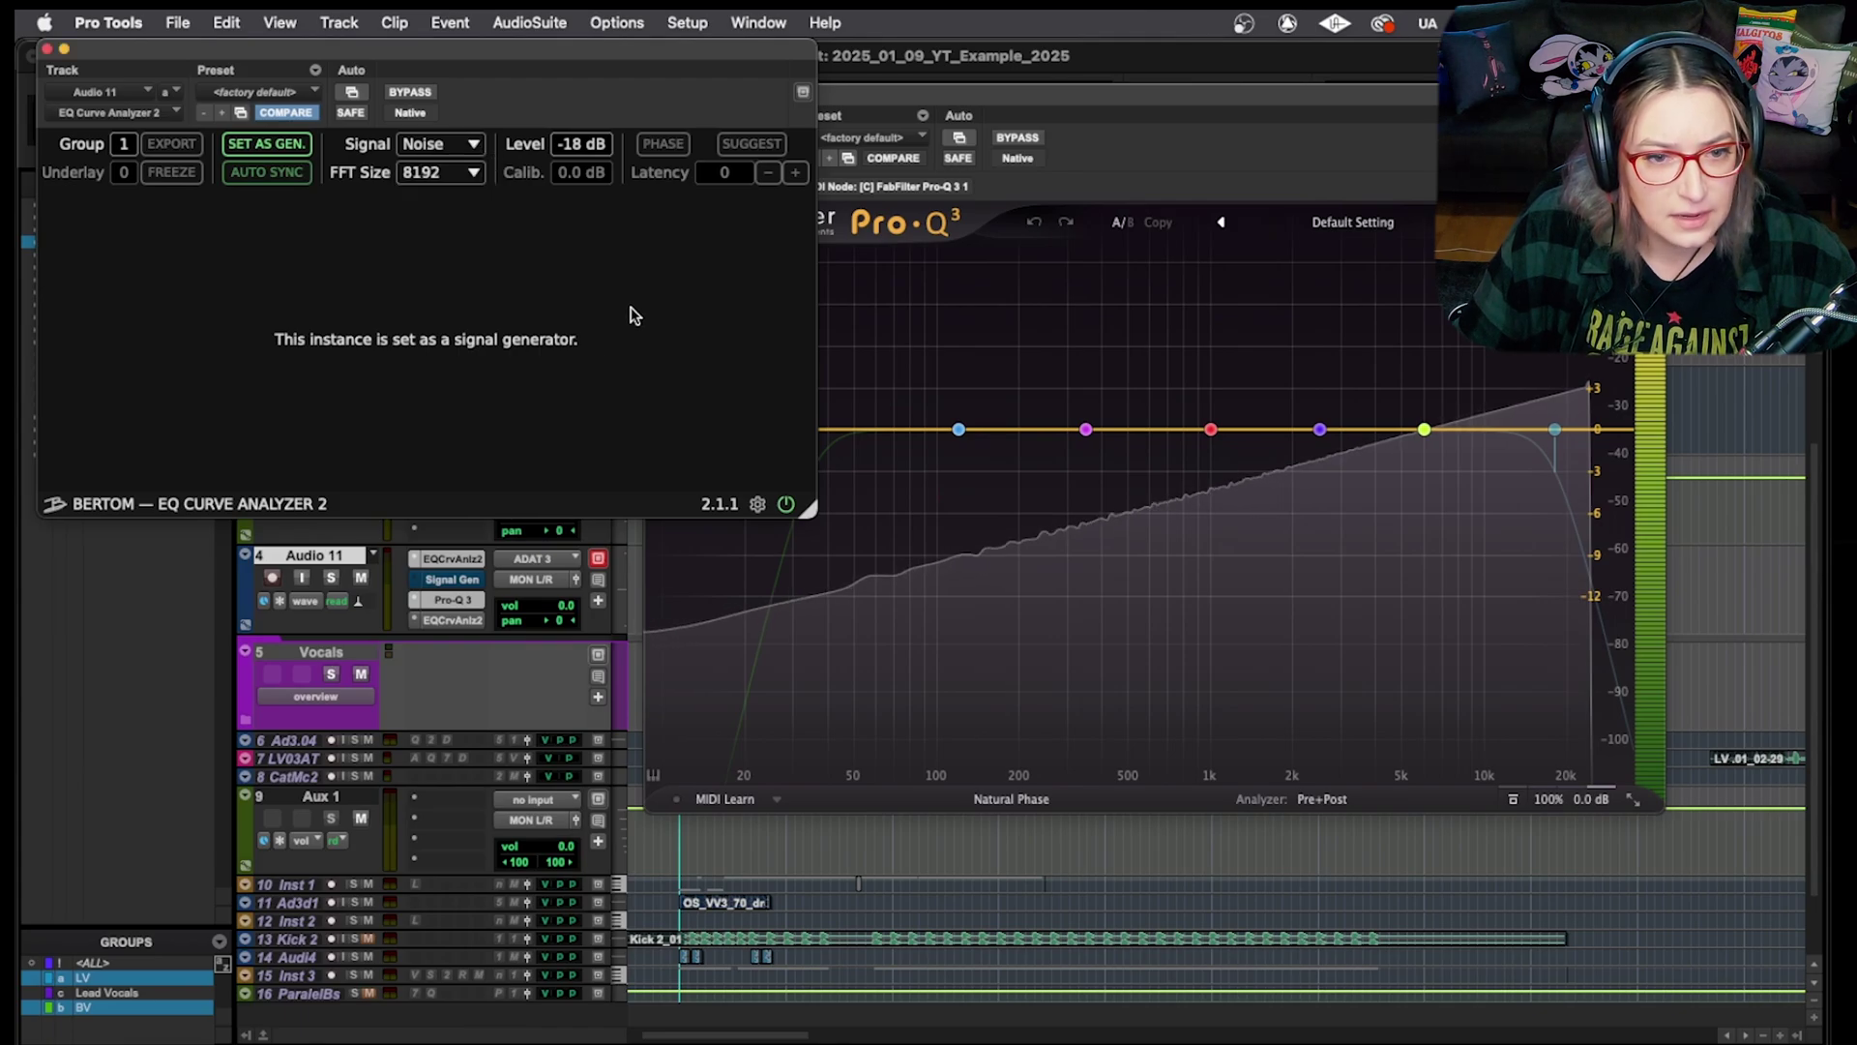
{"action": "left_click", "coordinate": [473, 174]}
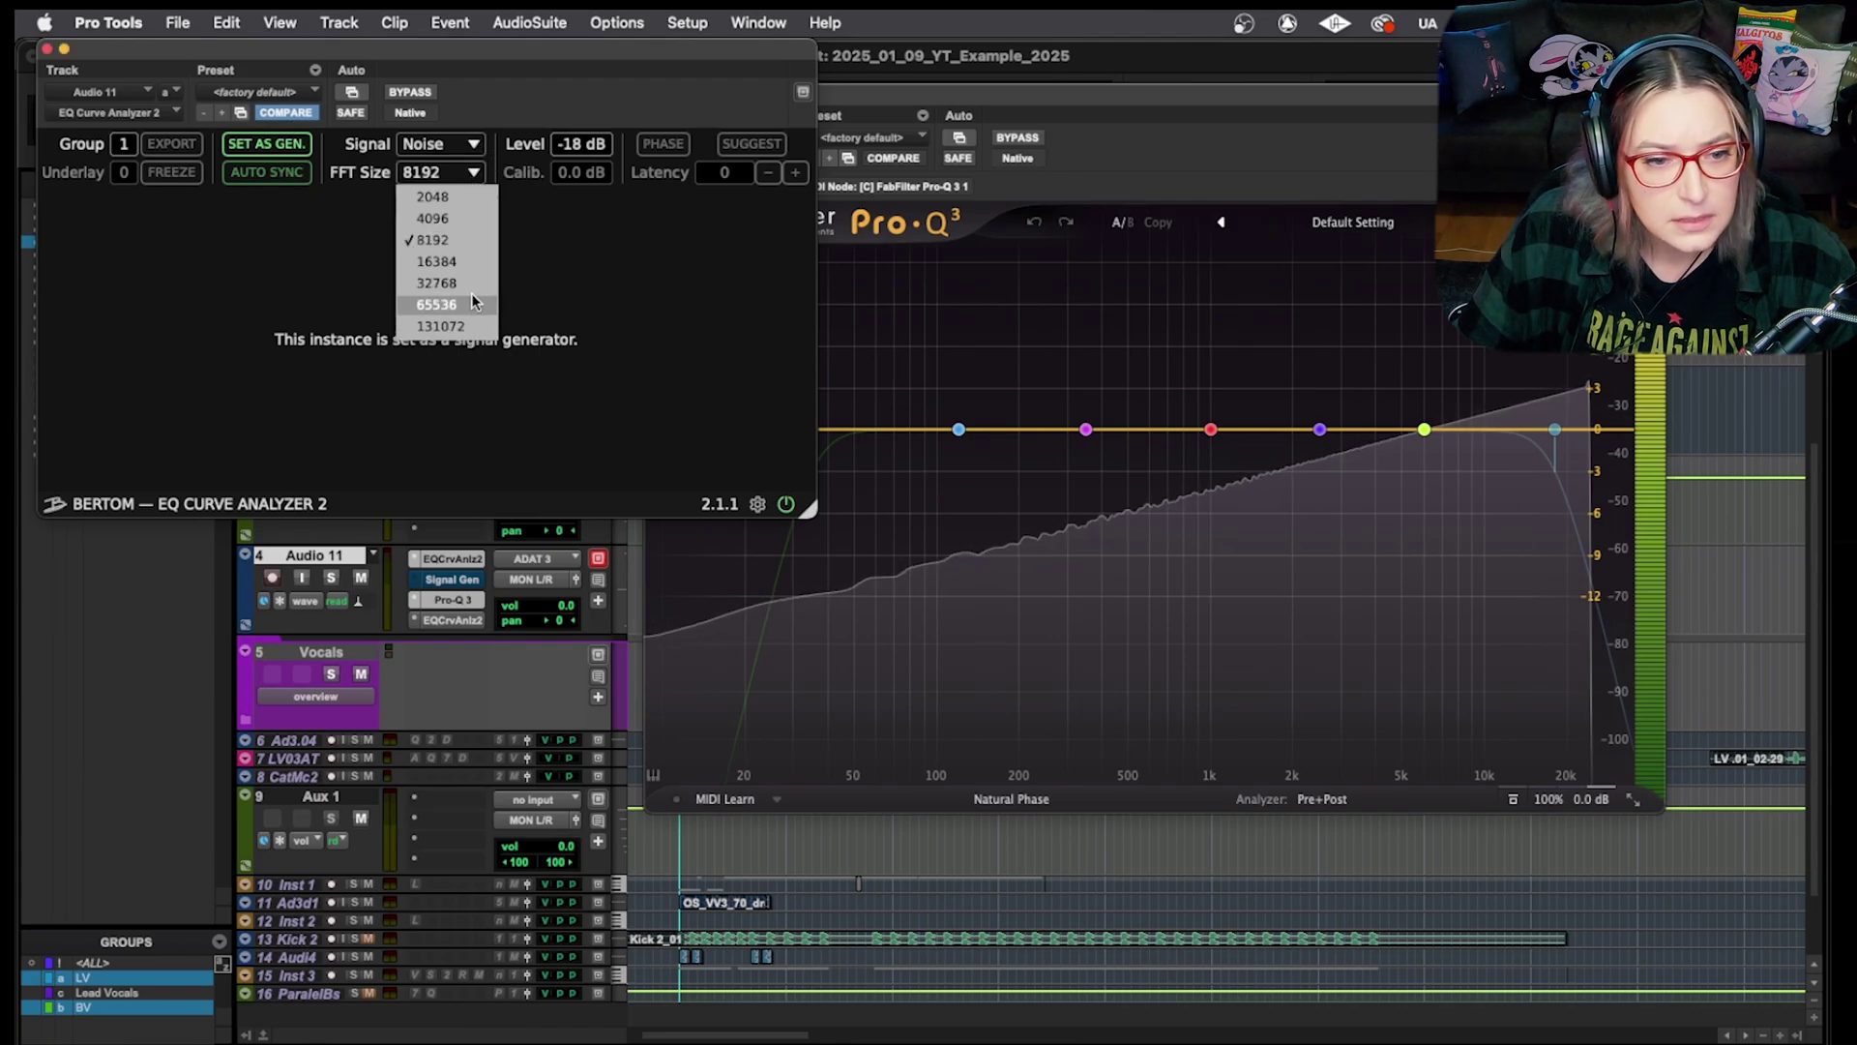
{"action": "left_click", "coordinate": [419, 584]}
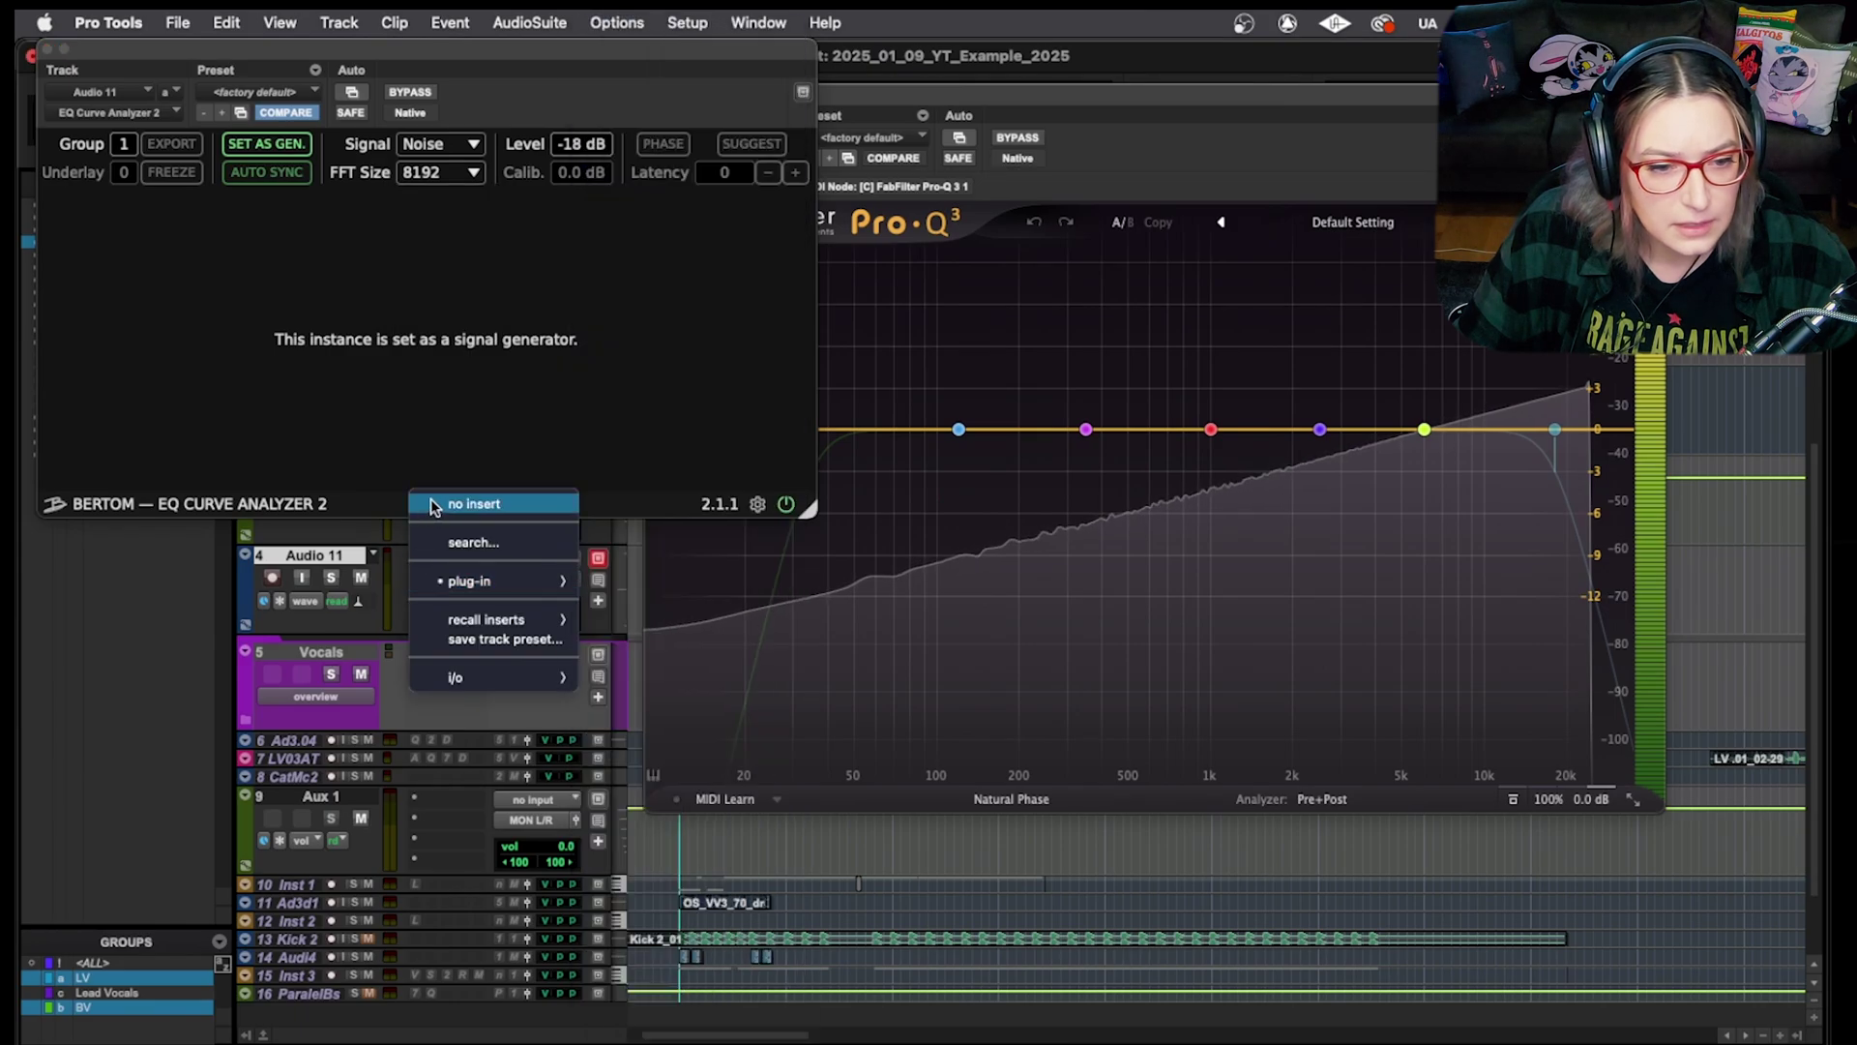
{"action": "left_click", "coordinate": [454, 504]}
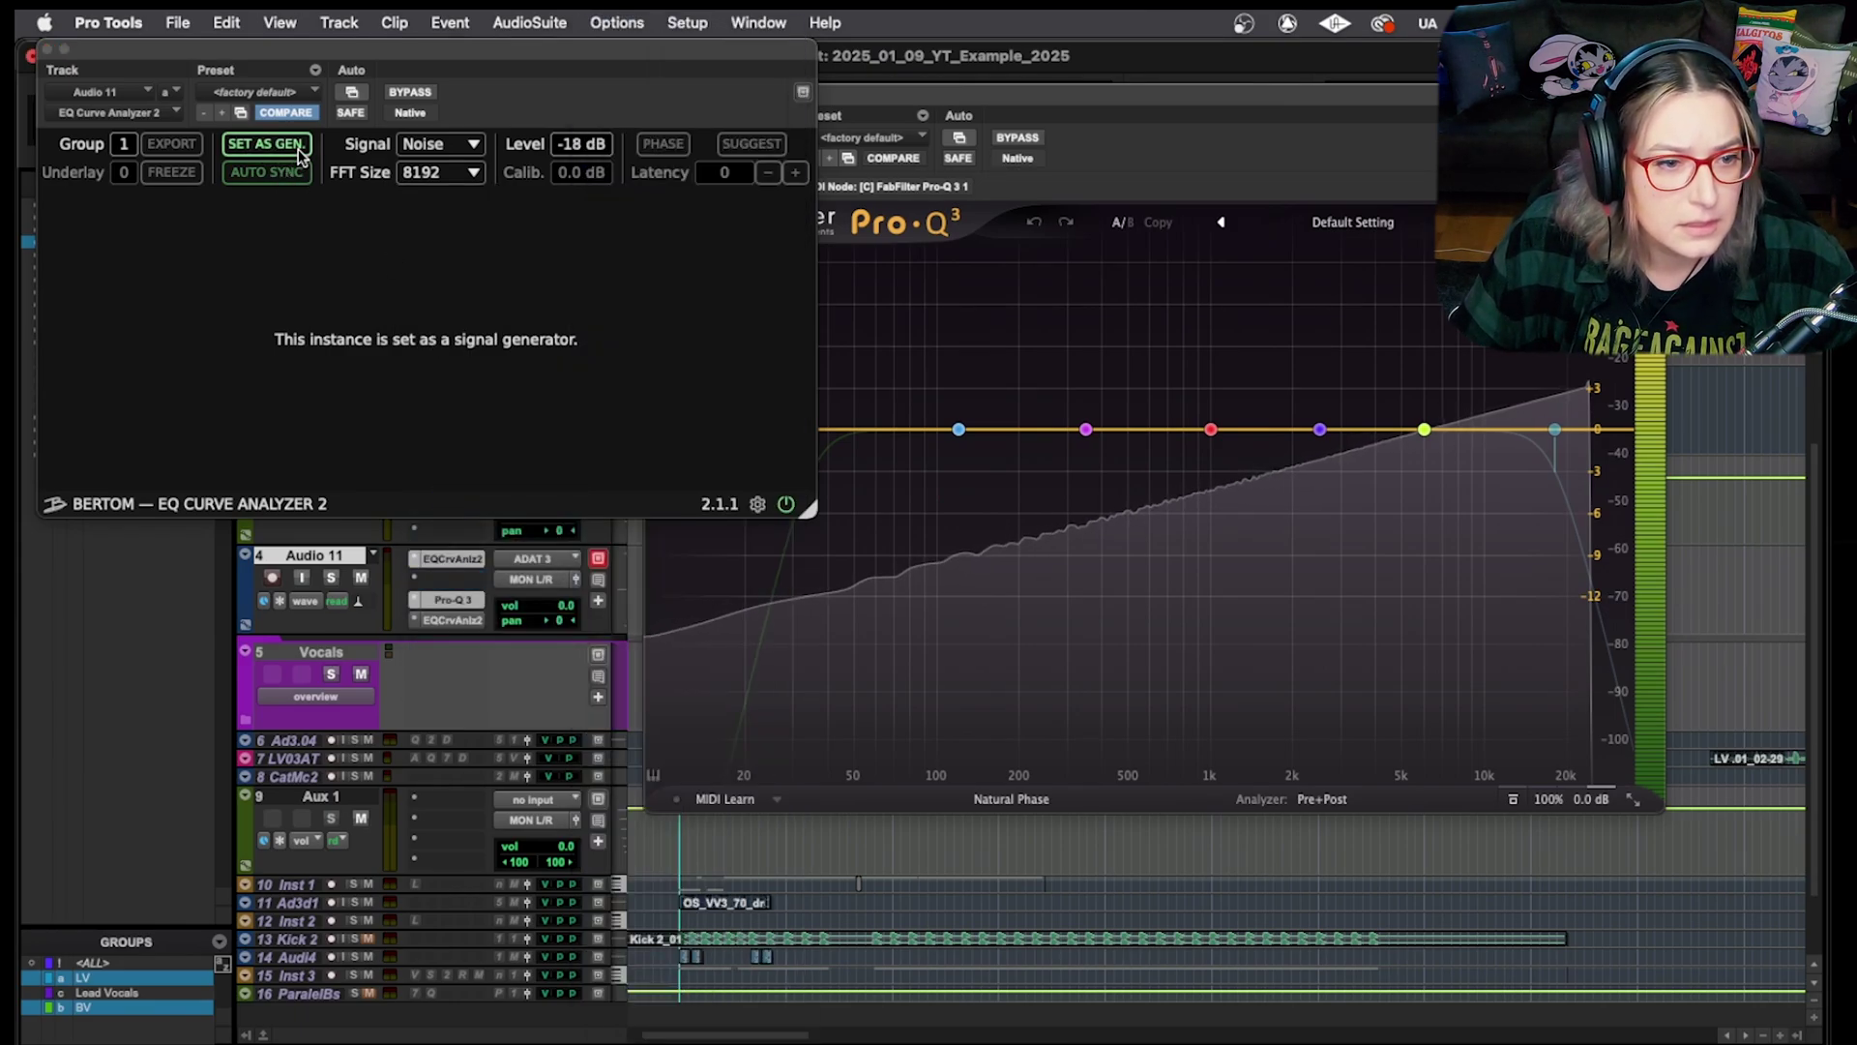
Set the analyzer's generator noise level to -16 dB
{"action": "left_click", "coordinate": [269, 145]}
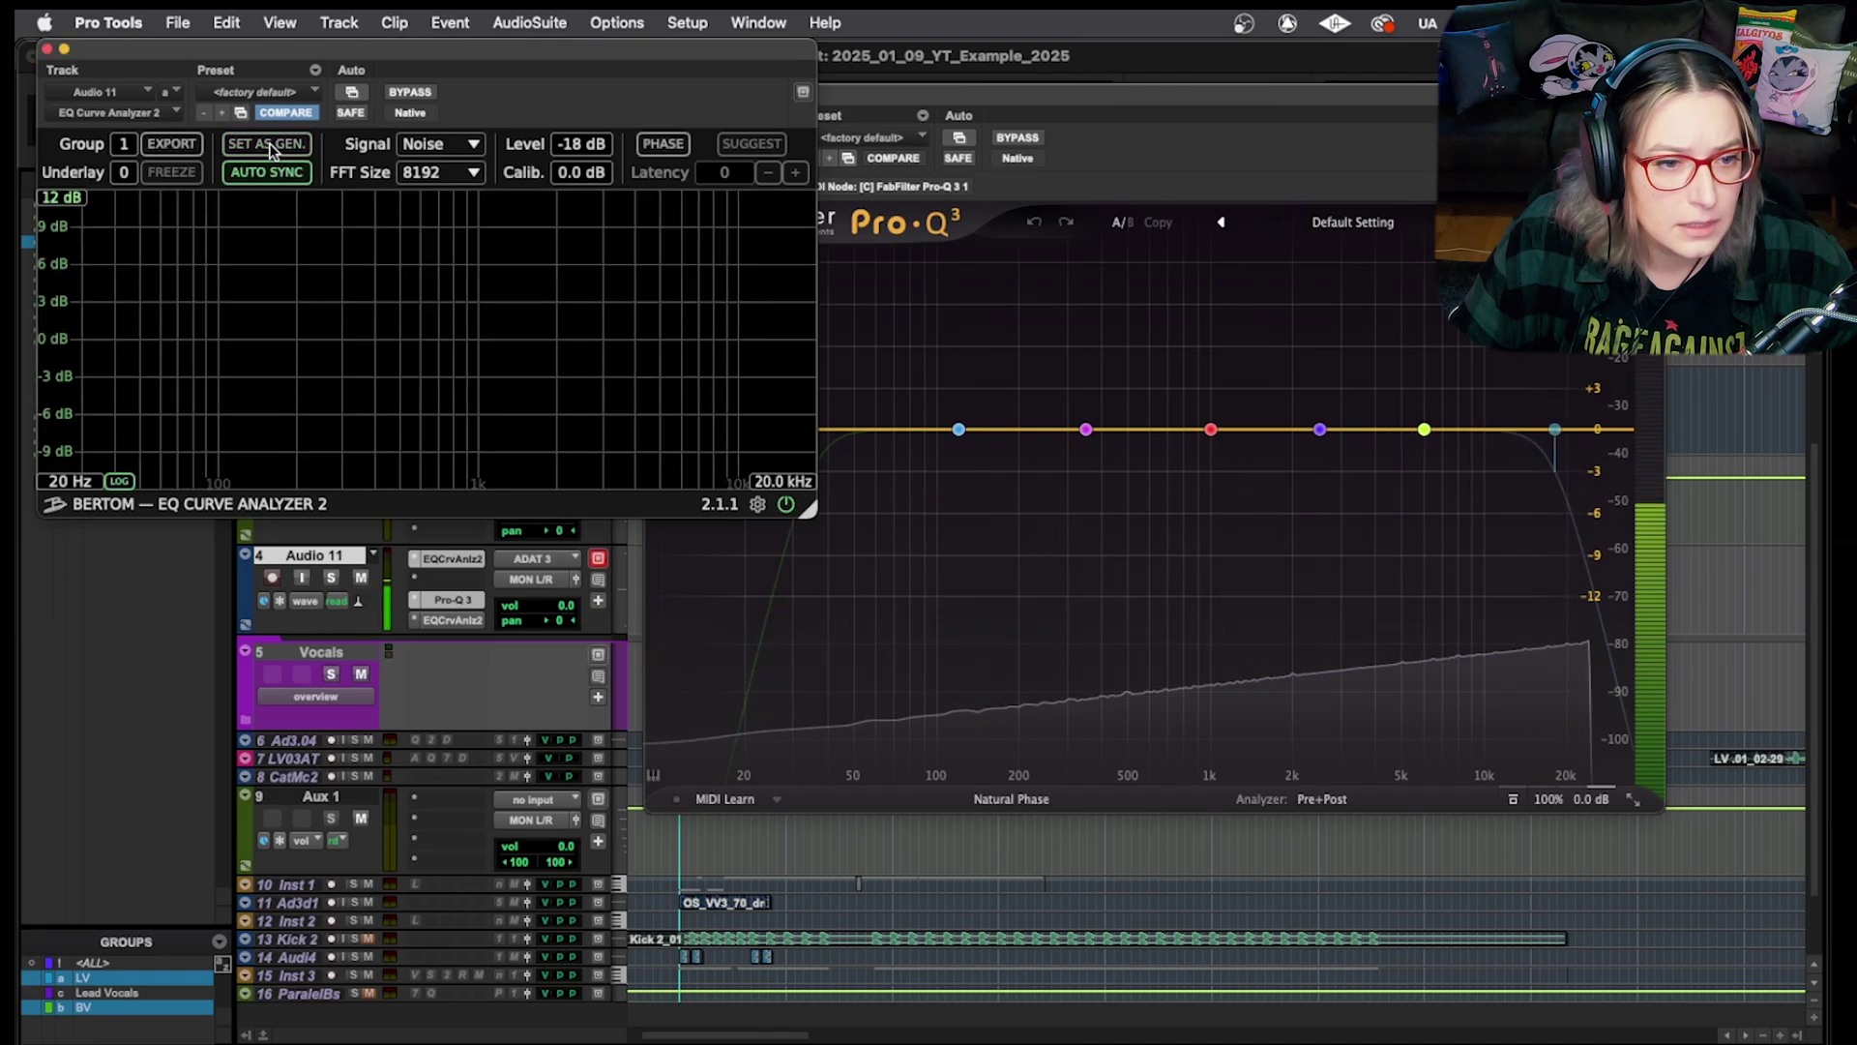
{"action": "left_click", "coordinate": [270, 145]}
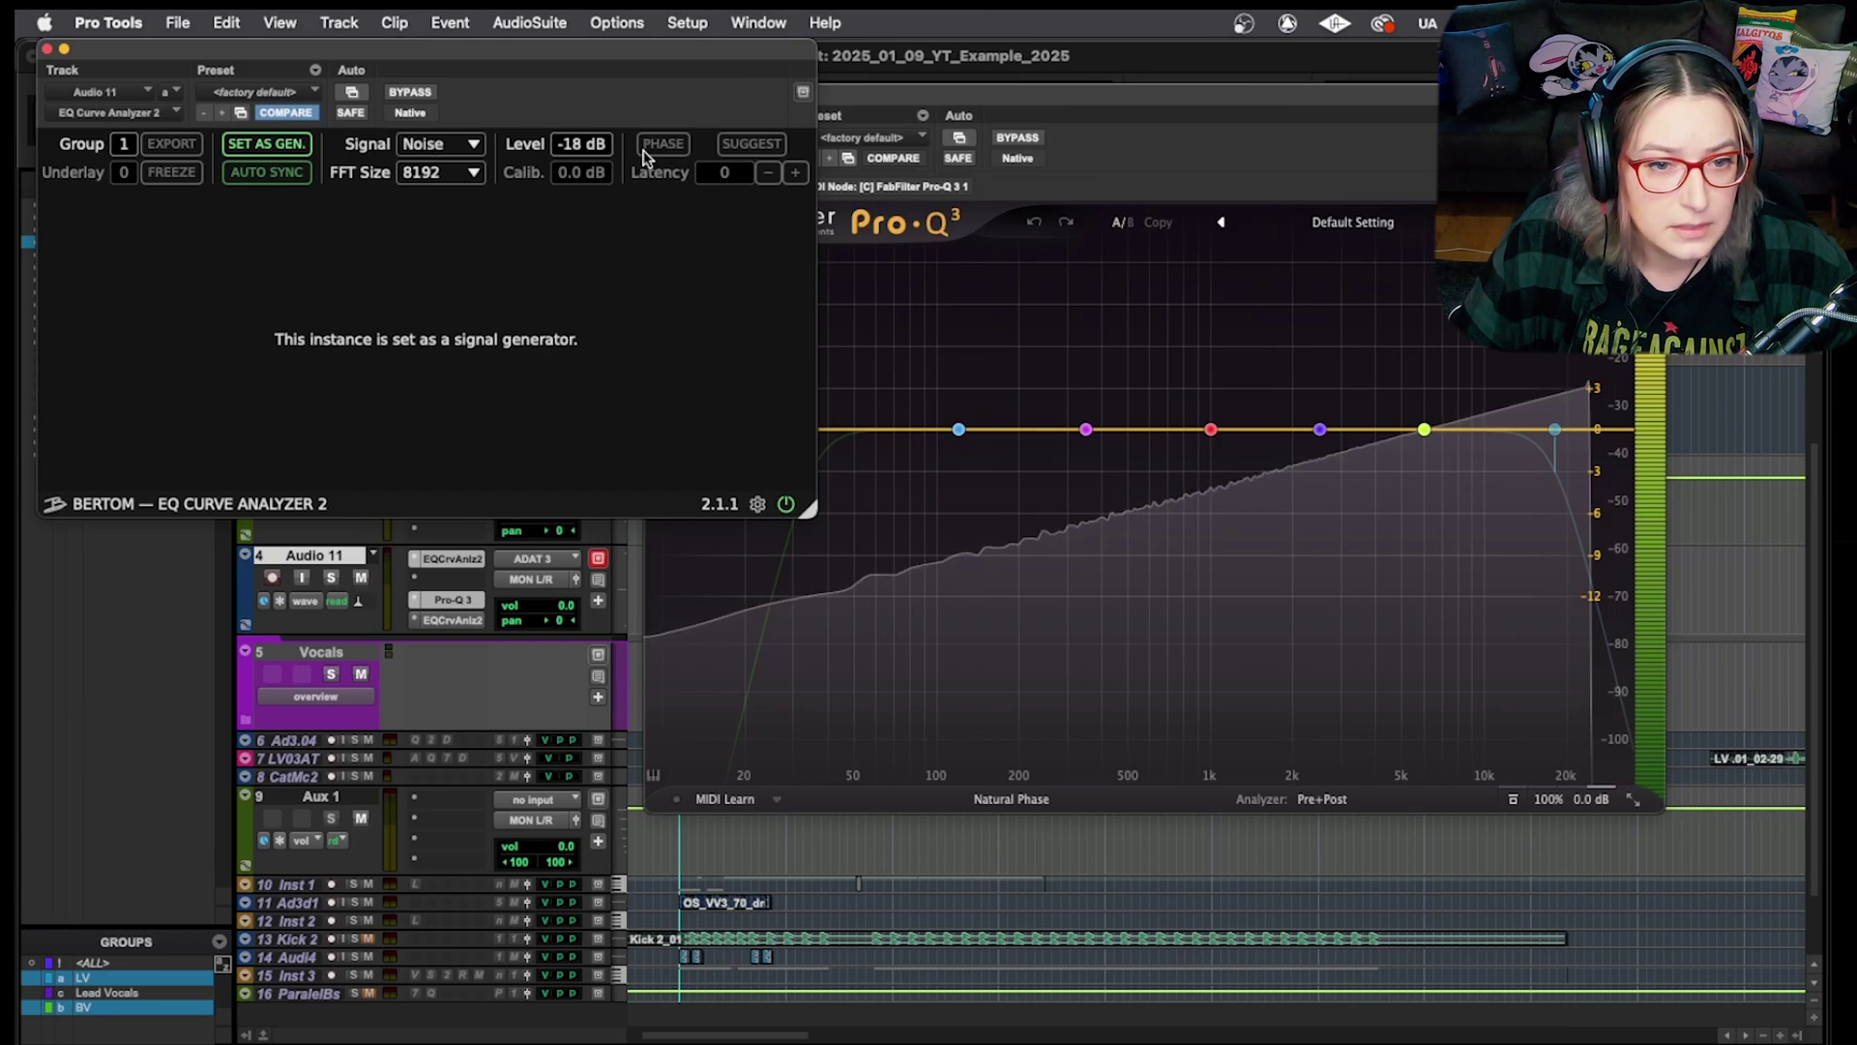
{"action": "left_click_drag", "start_coordinate": [580, 144], "coordinate": [581, 155]}
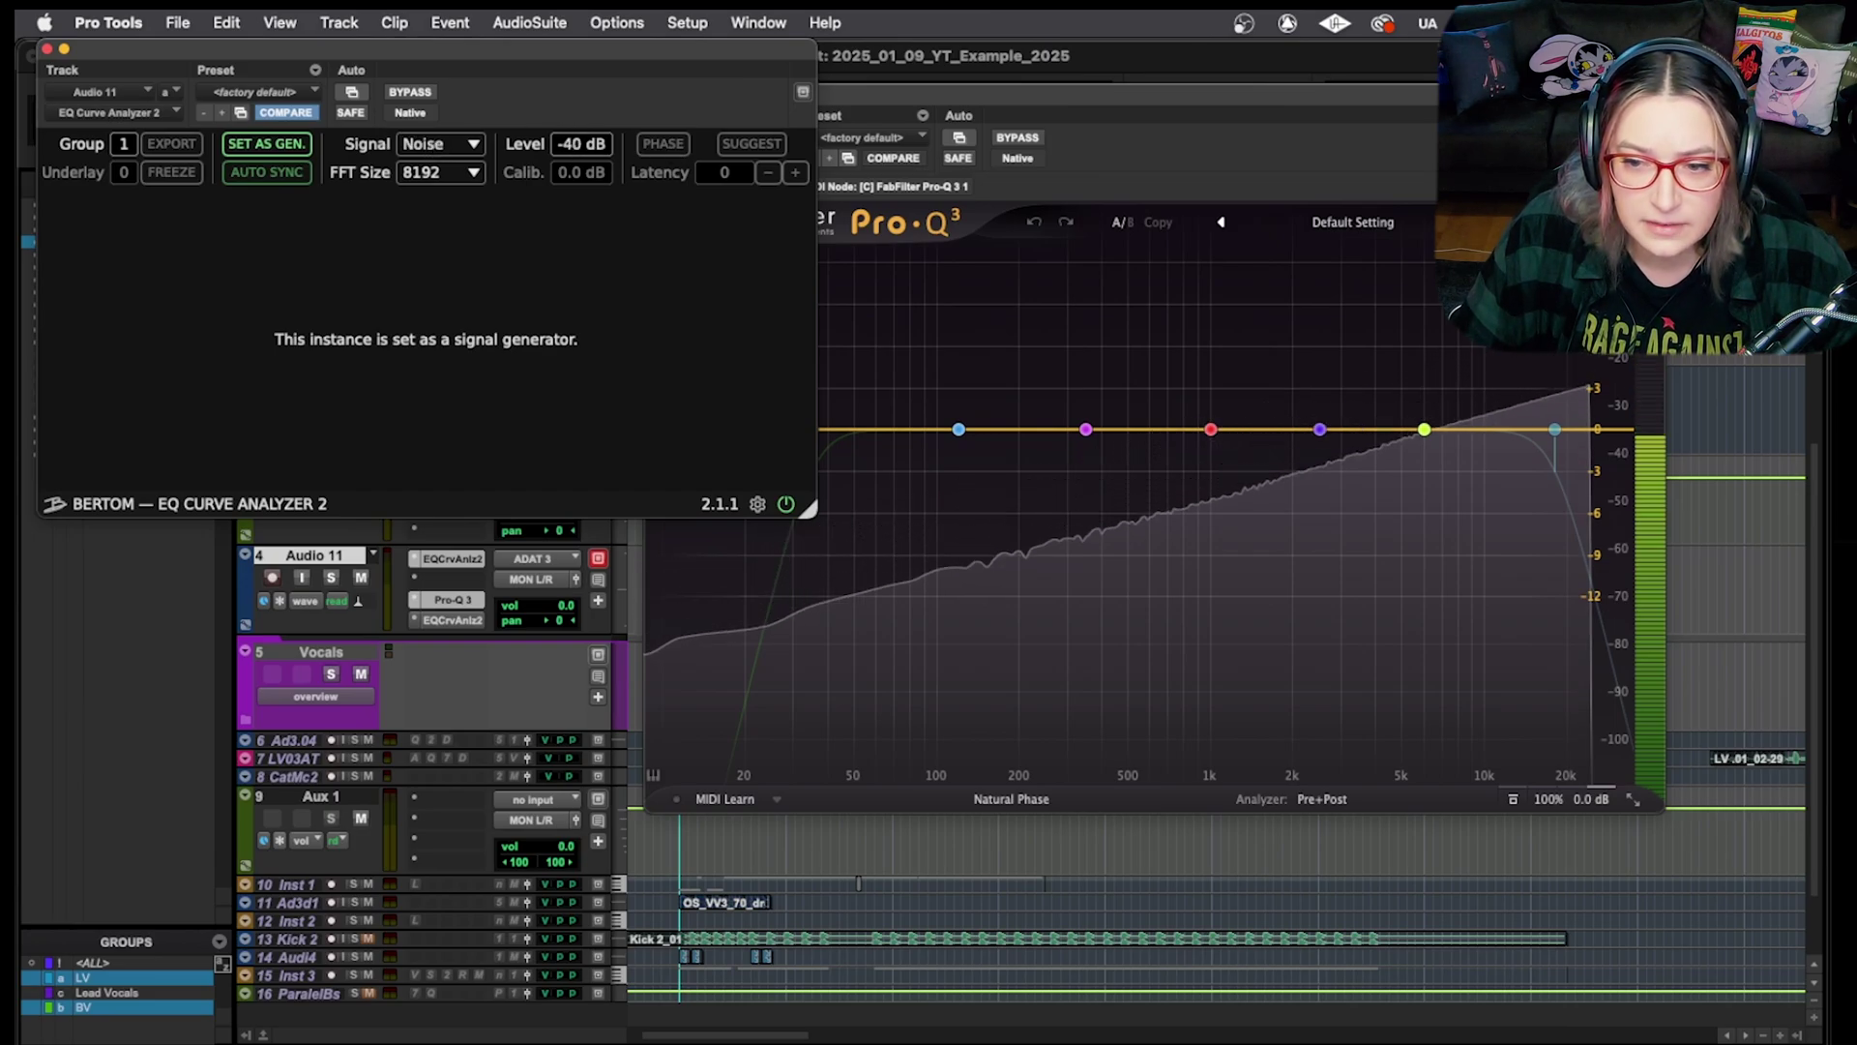
{"action": "left_click_drag", "start_coordinate": [580, 155], "coordinate": [581, 141]}
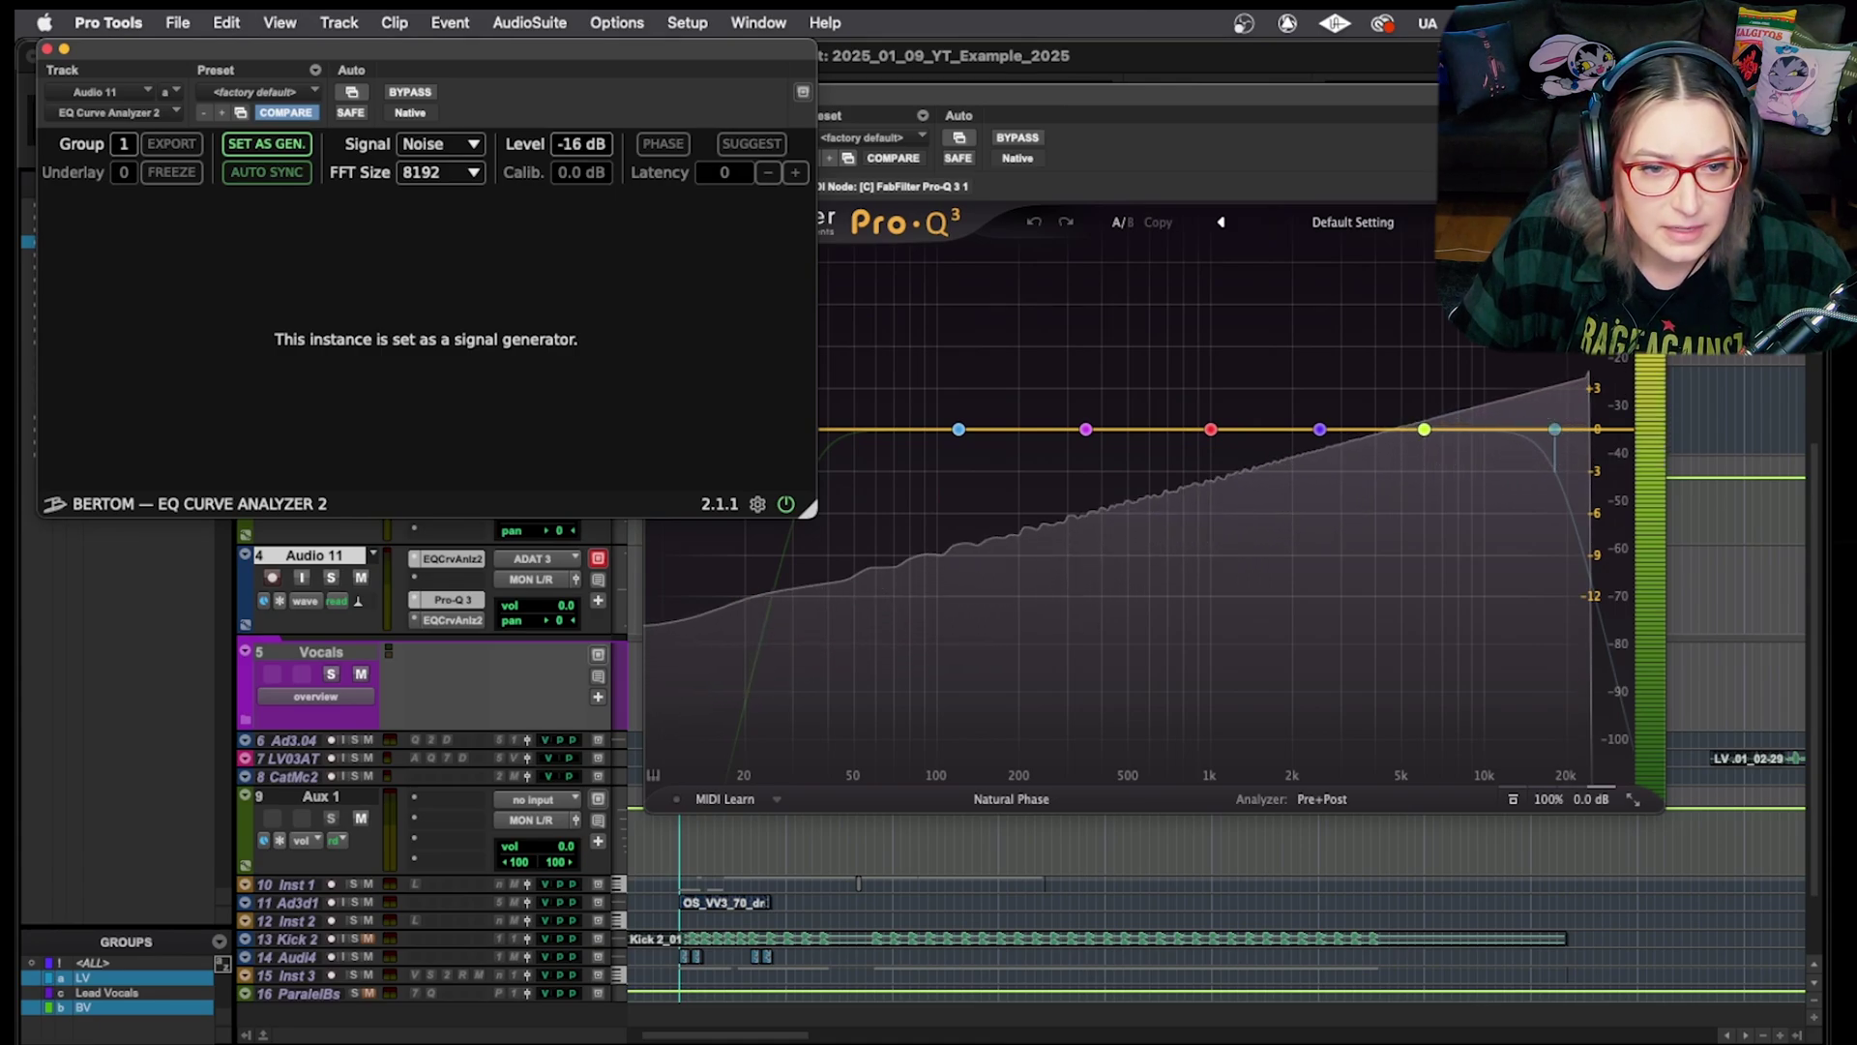
{"action": "left_click", "coordinate": [460, 620]}
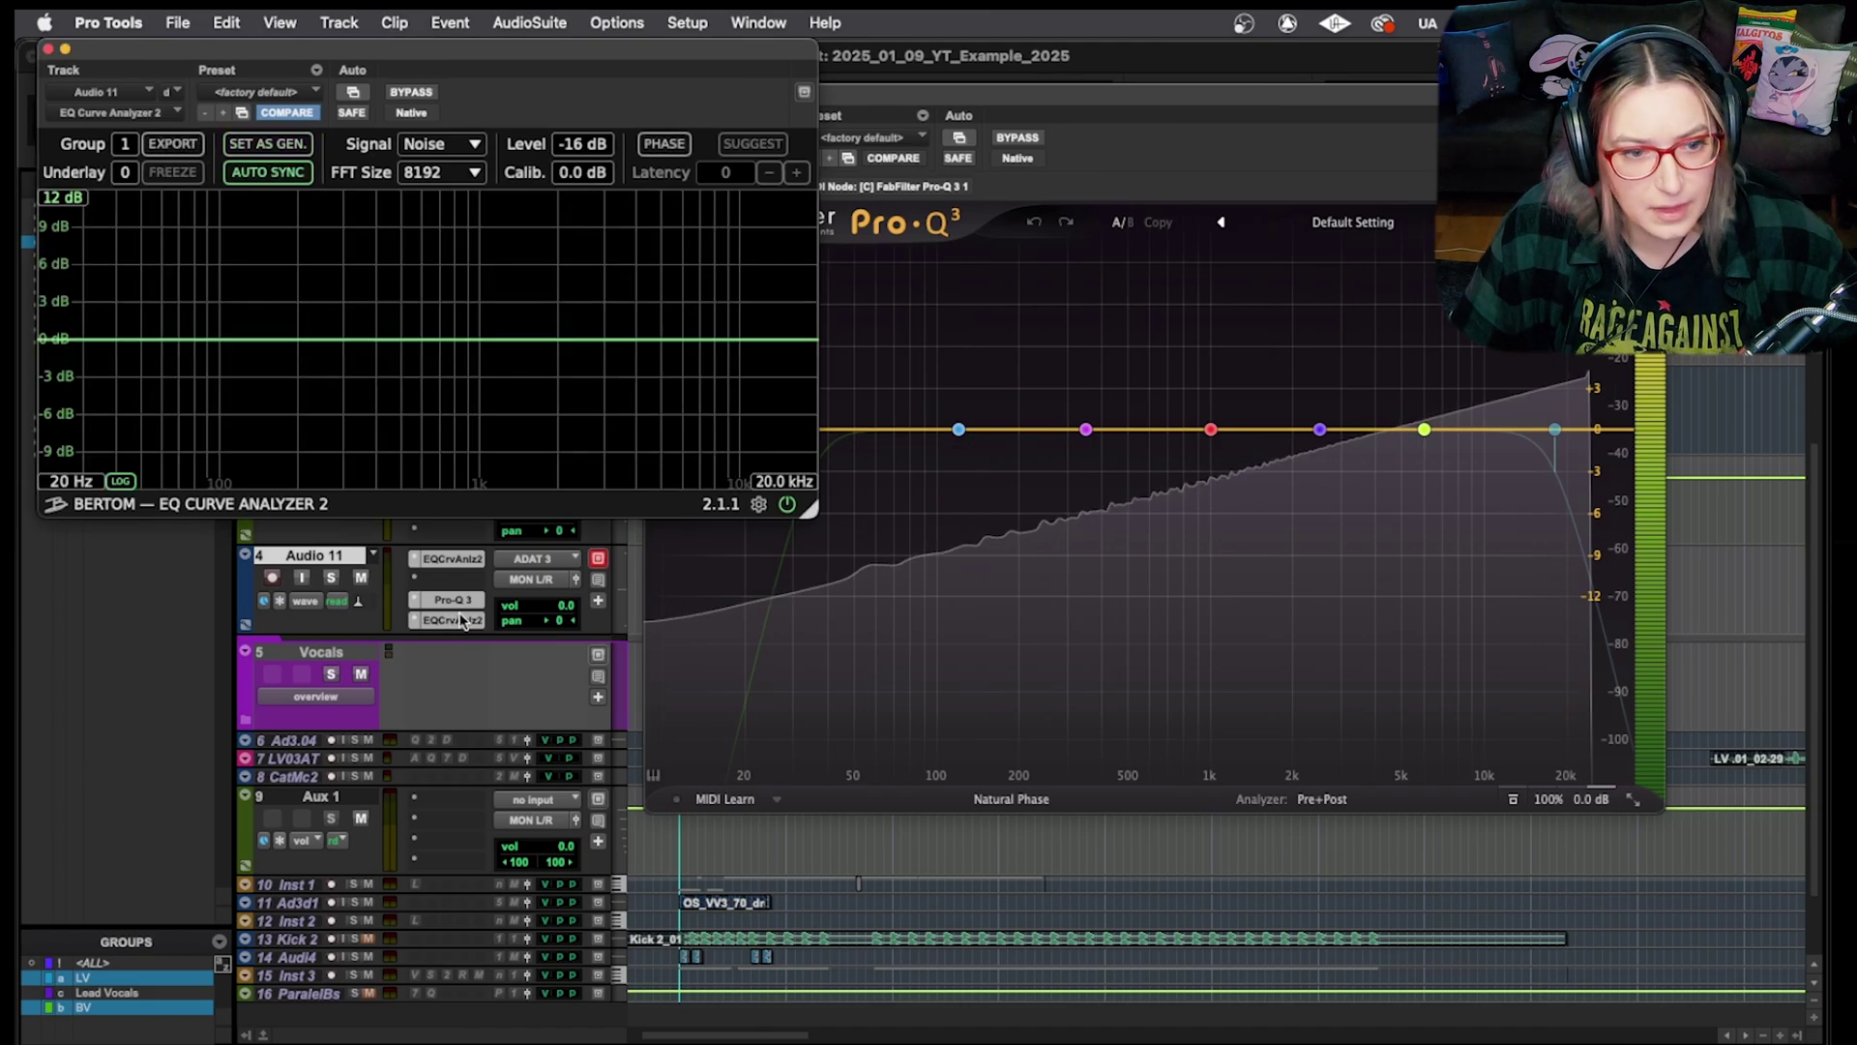
Bring the Pro-Q 3 window and then the upper analyzer to the front, and open the Setup menu
{"action": "left_click_drag", "start_coordinate": [465, 58], "coordinate": [474, 536]}
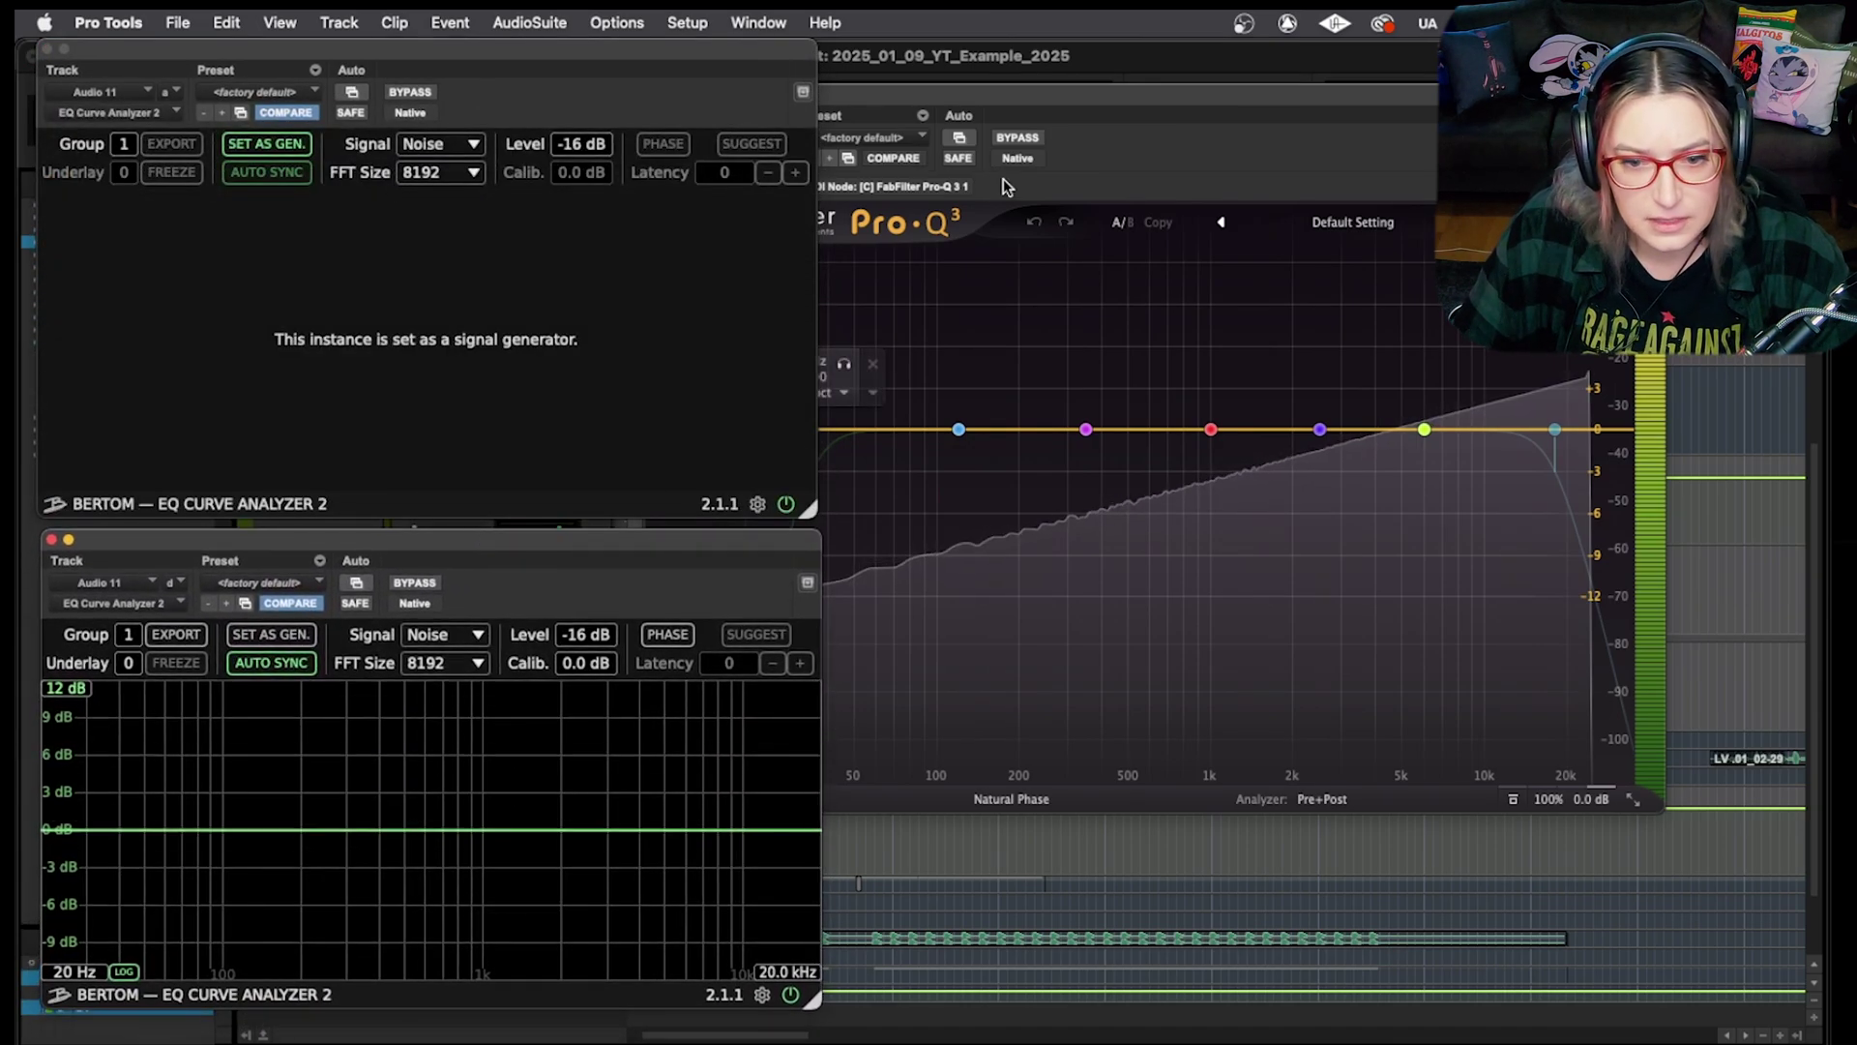
{"action": "left_click", "coordinate": [1116, 92]}
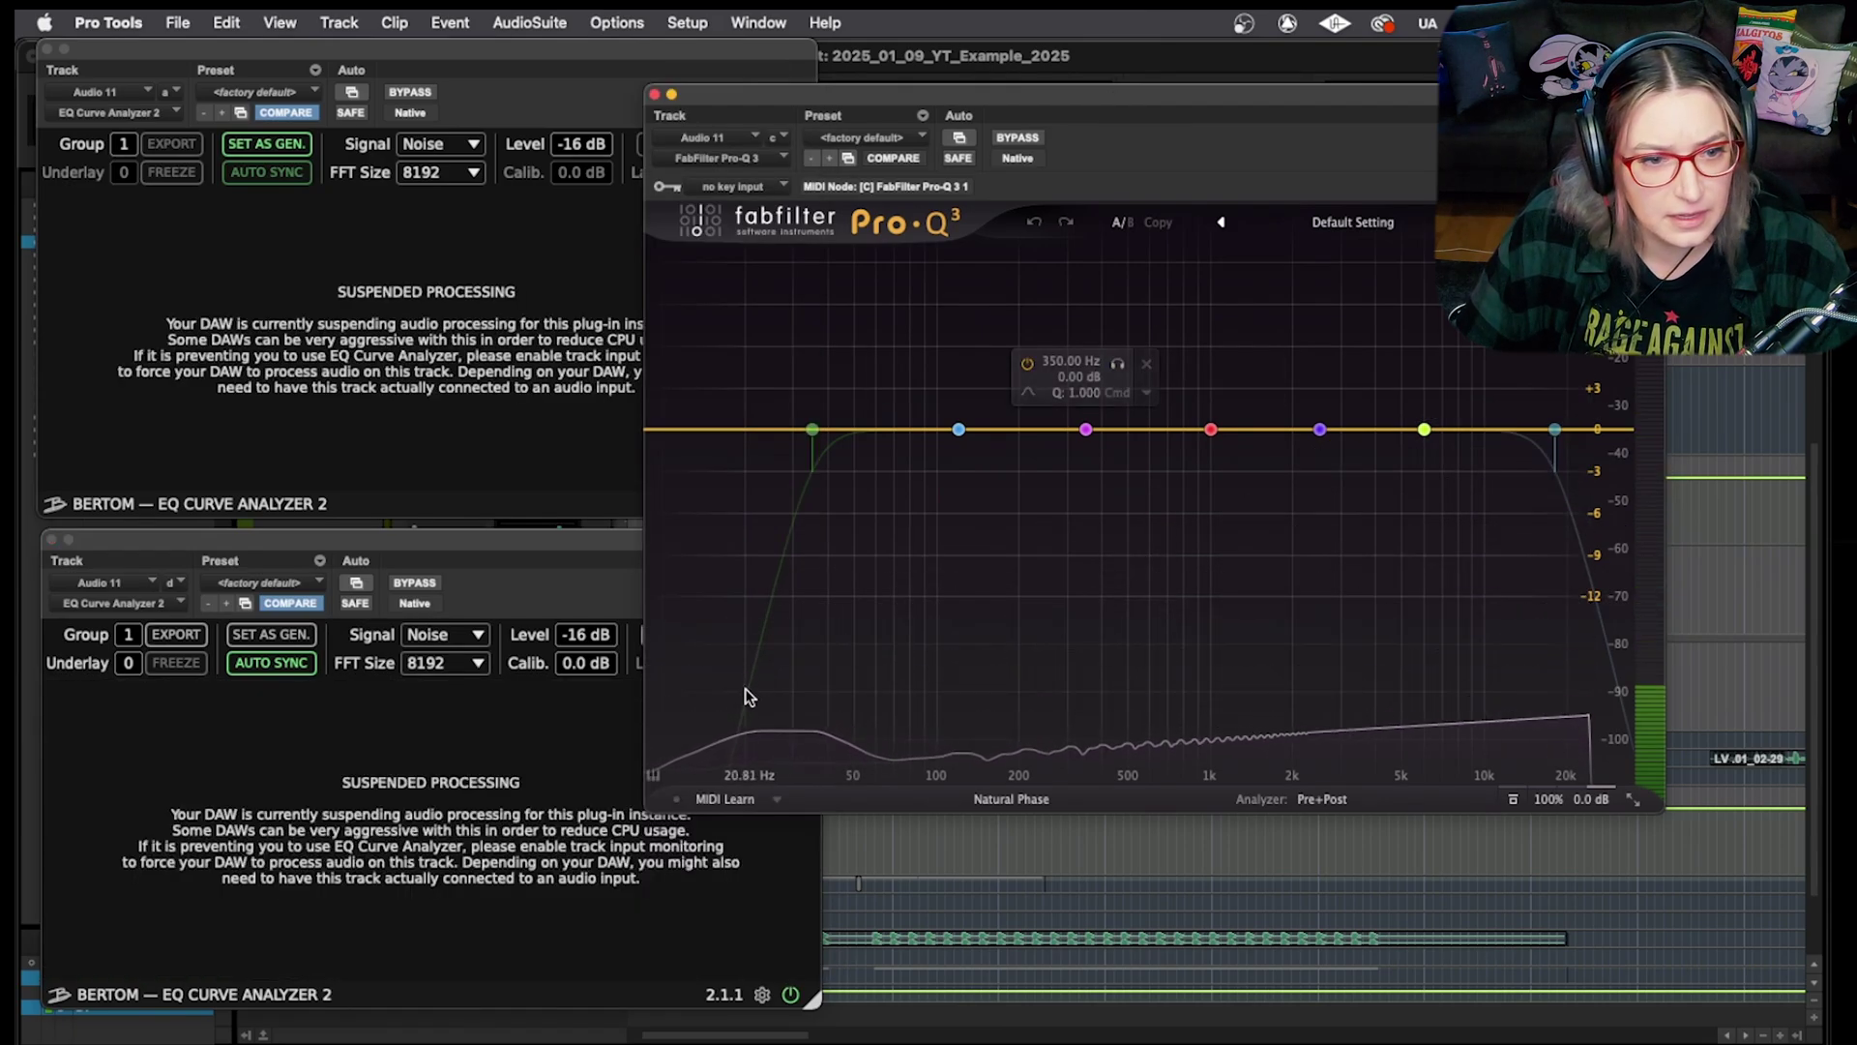
{"action": "left_click", "coordinate": [414, 360]}
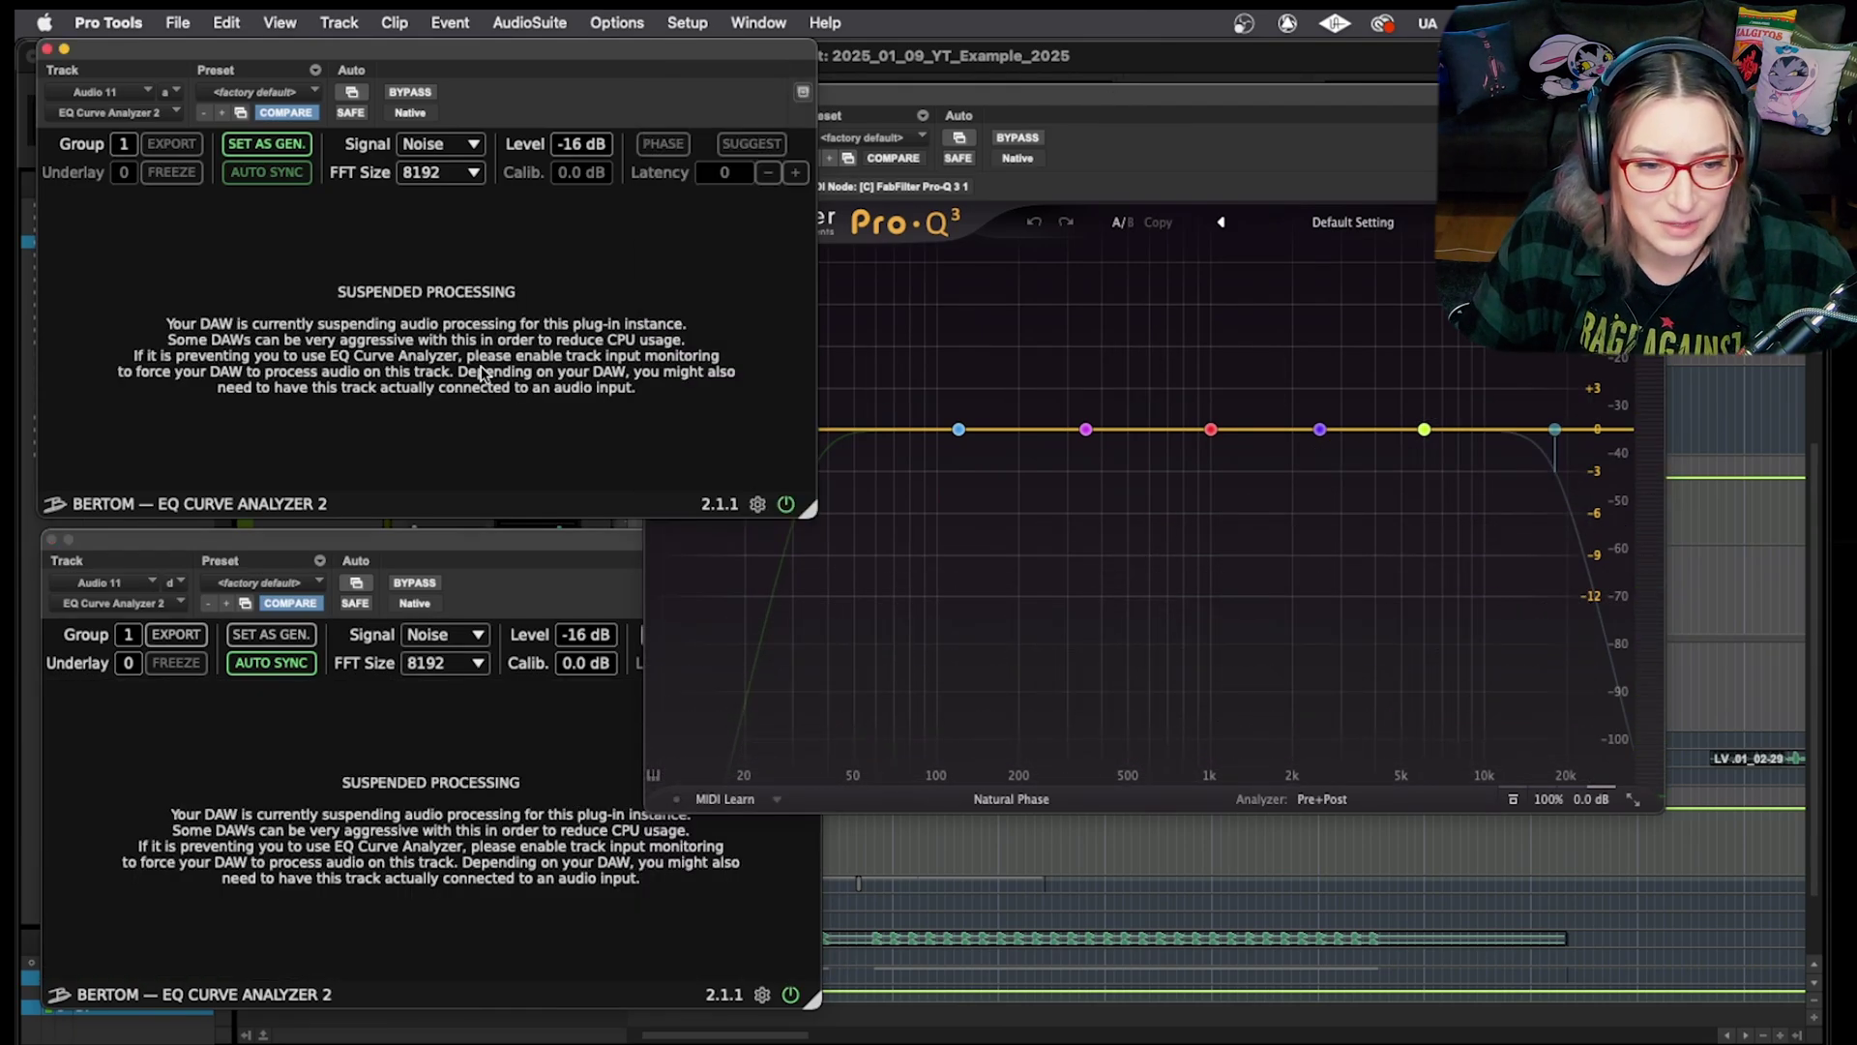
{"action": "left_click", "coordinate": [684, 21]}
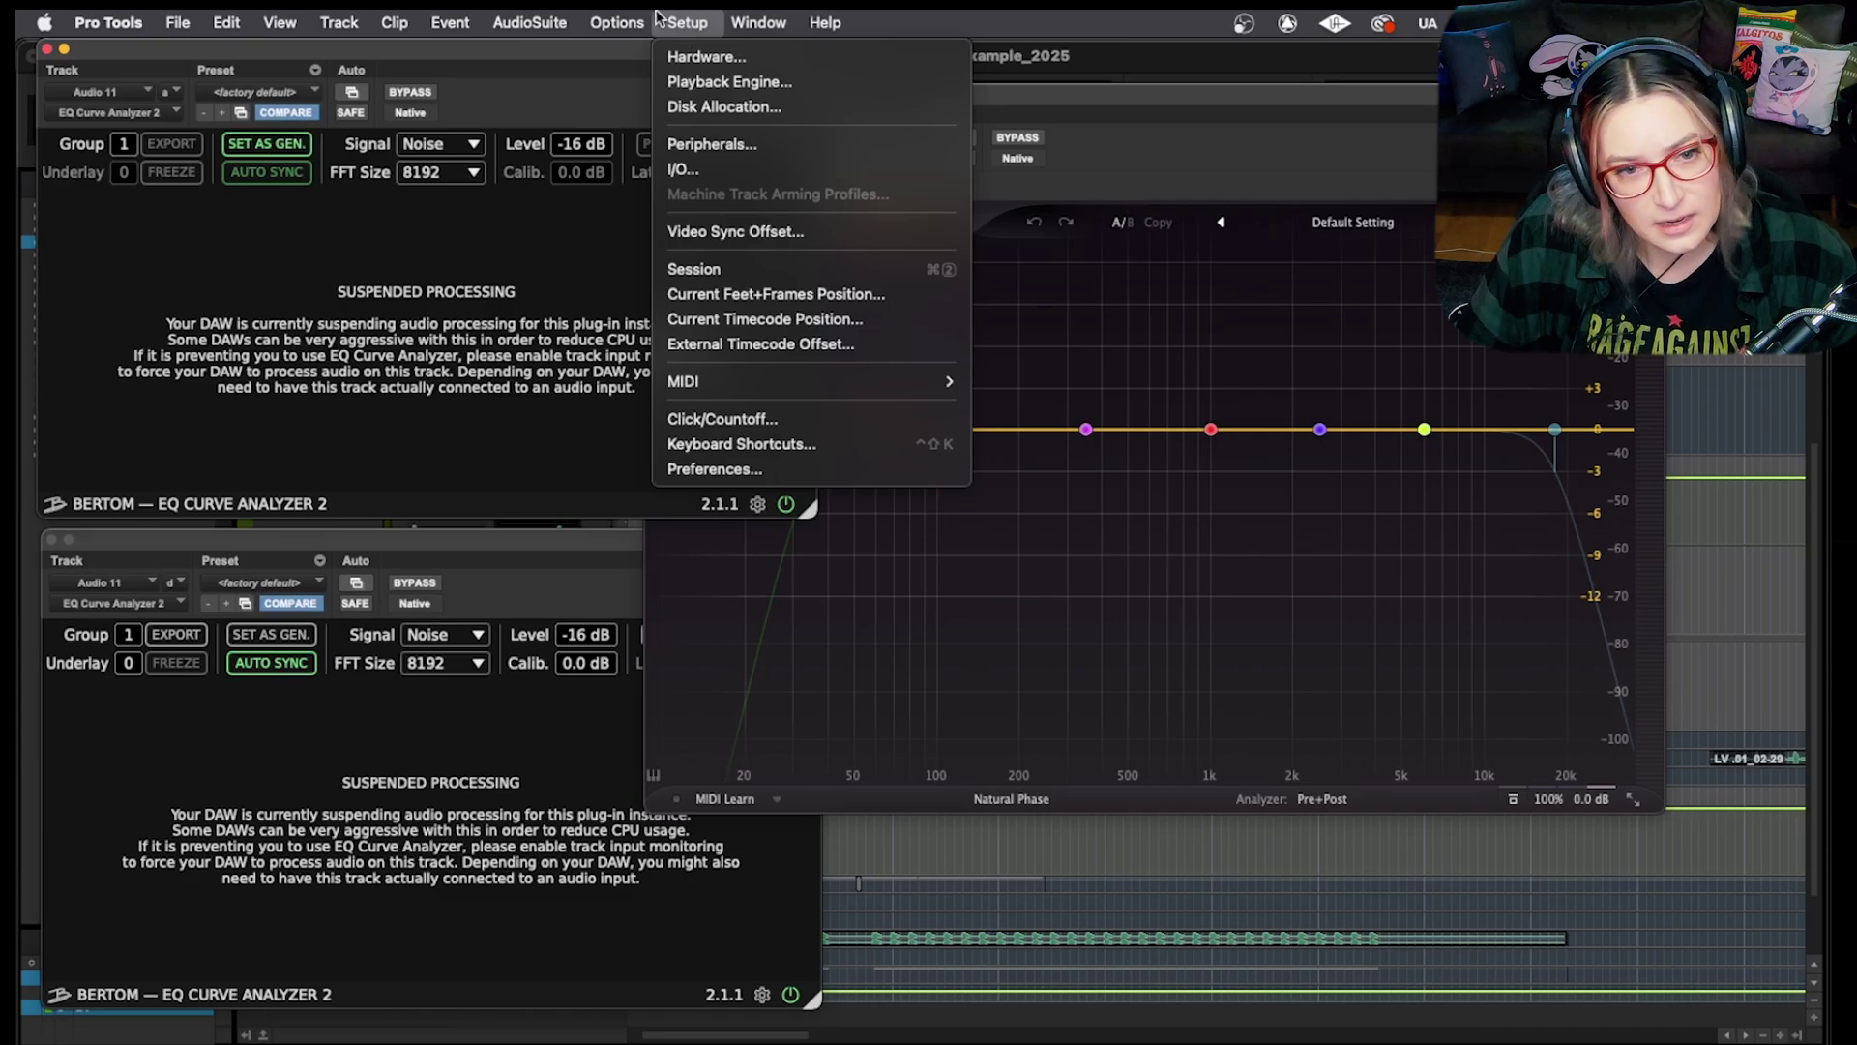
Set the Playback Engine's H/W Buffer Size to 1024 samples and confirm
{"action": "mouse_move", "coordinate": [612, 17]}
{"action": "mouse_move", "coordinate": [687, 22]}
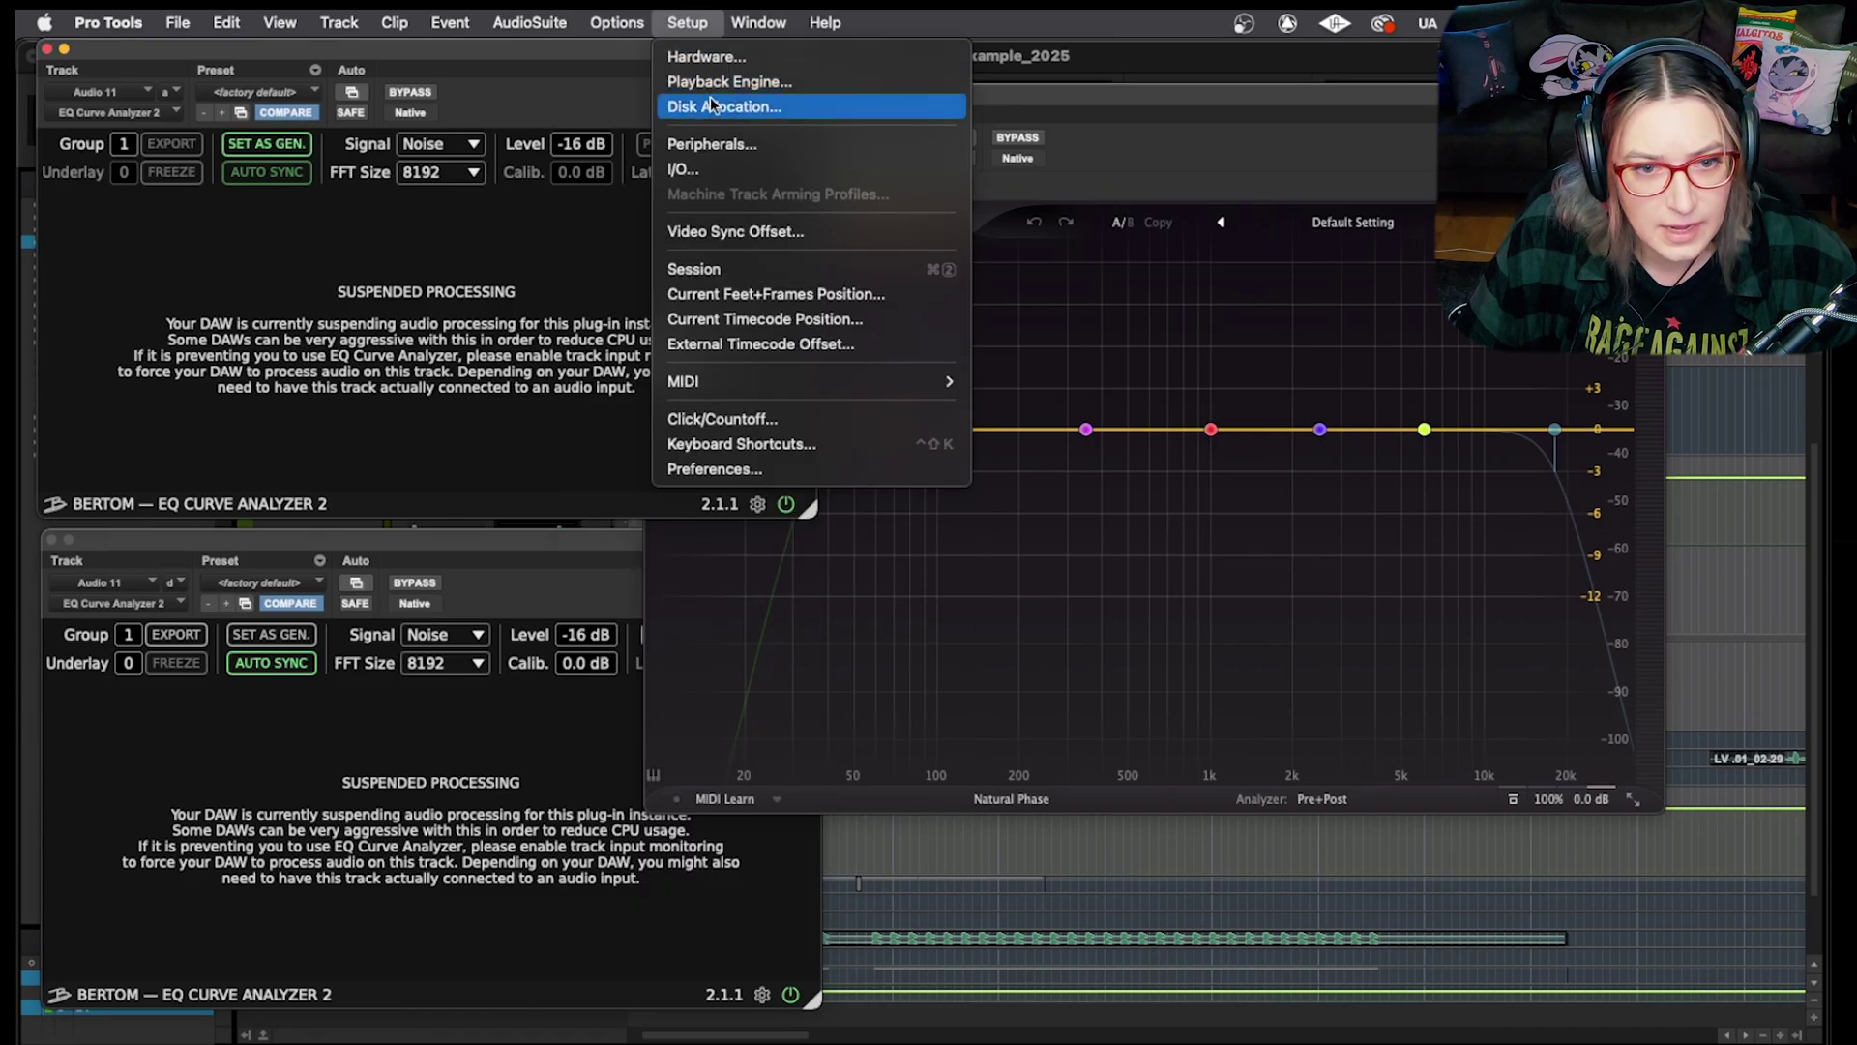
{"action": "left_click", "coordinate": [740, 78]}
{"action": "left_click", "coordinate": [917, 350]}
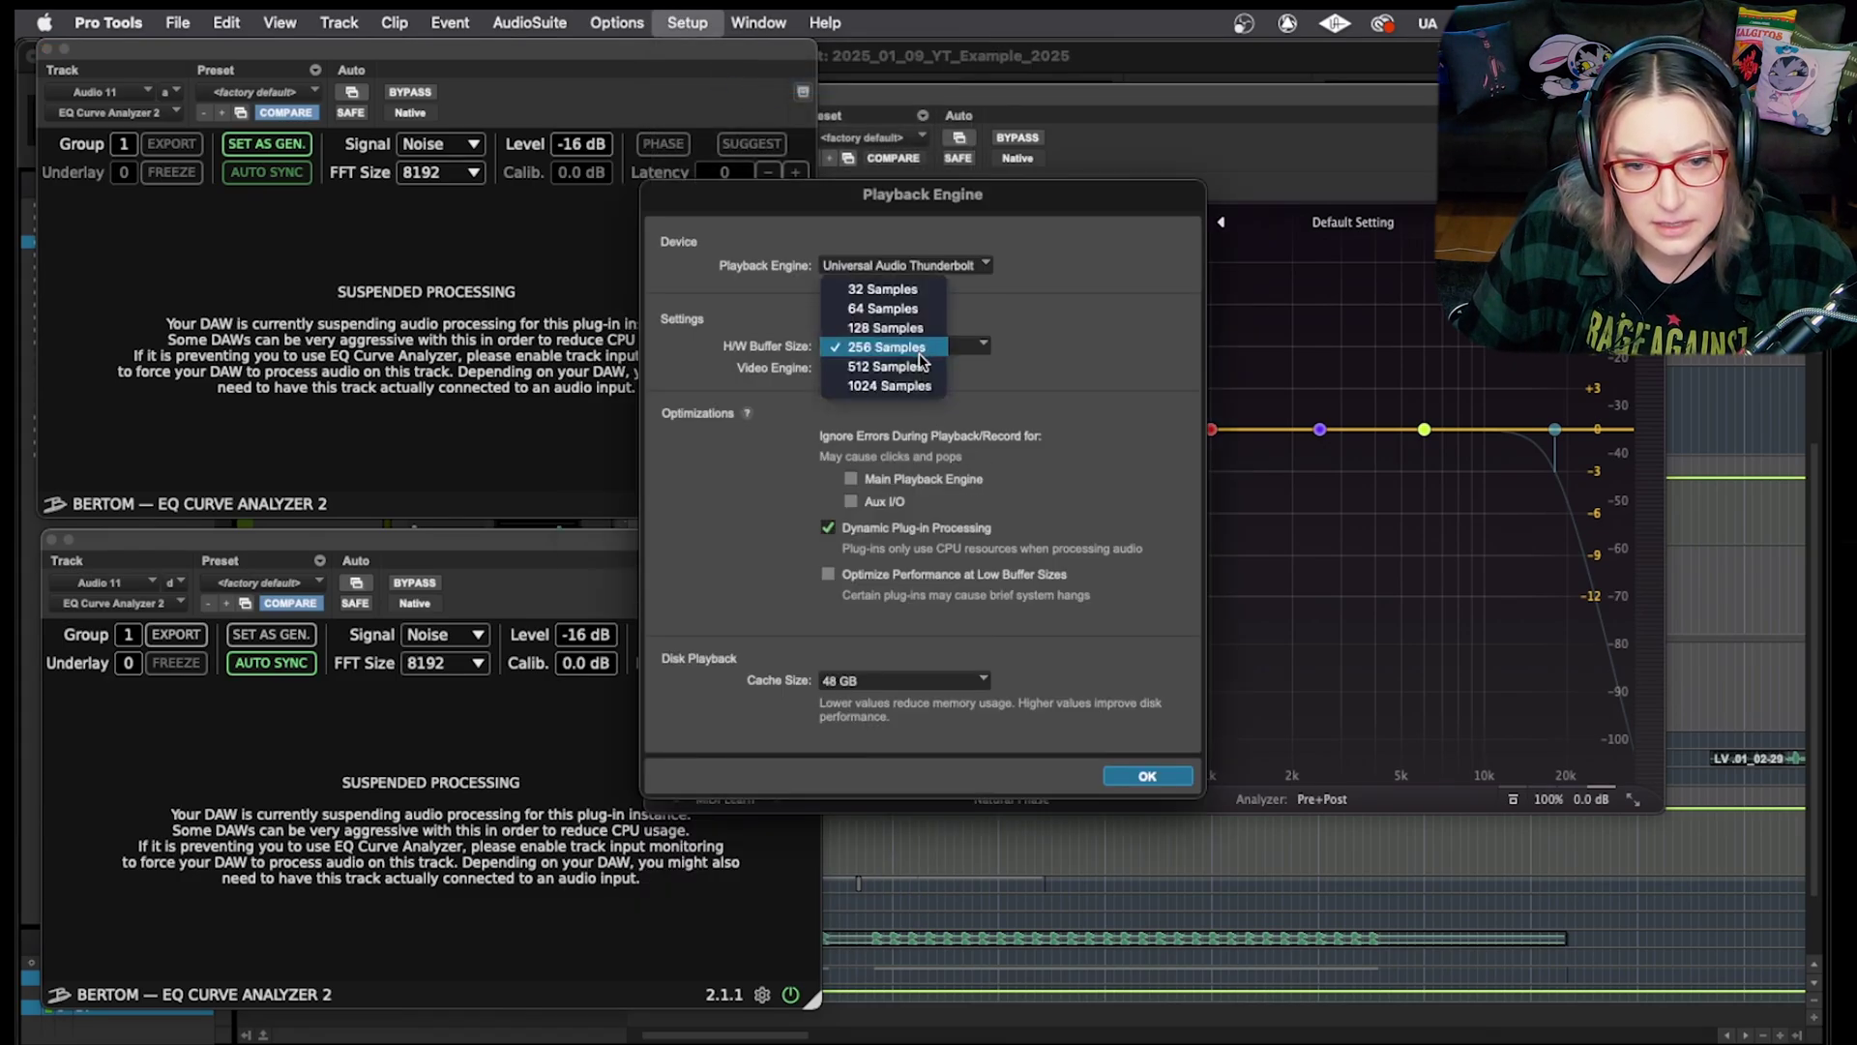
{"action": "left_click", "coordinate": [900, 387]}
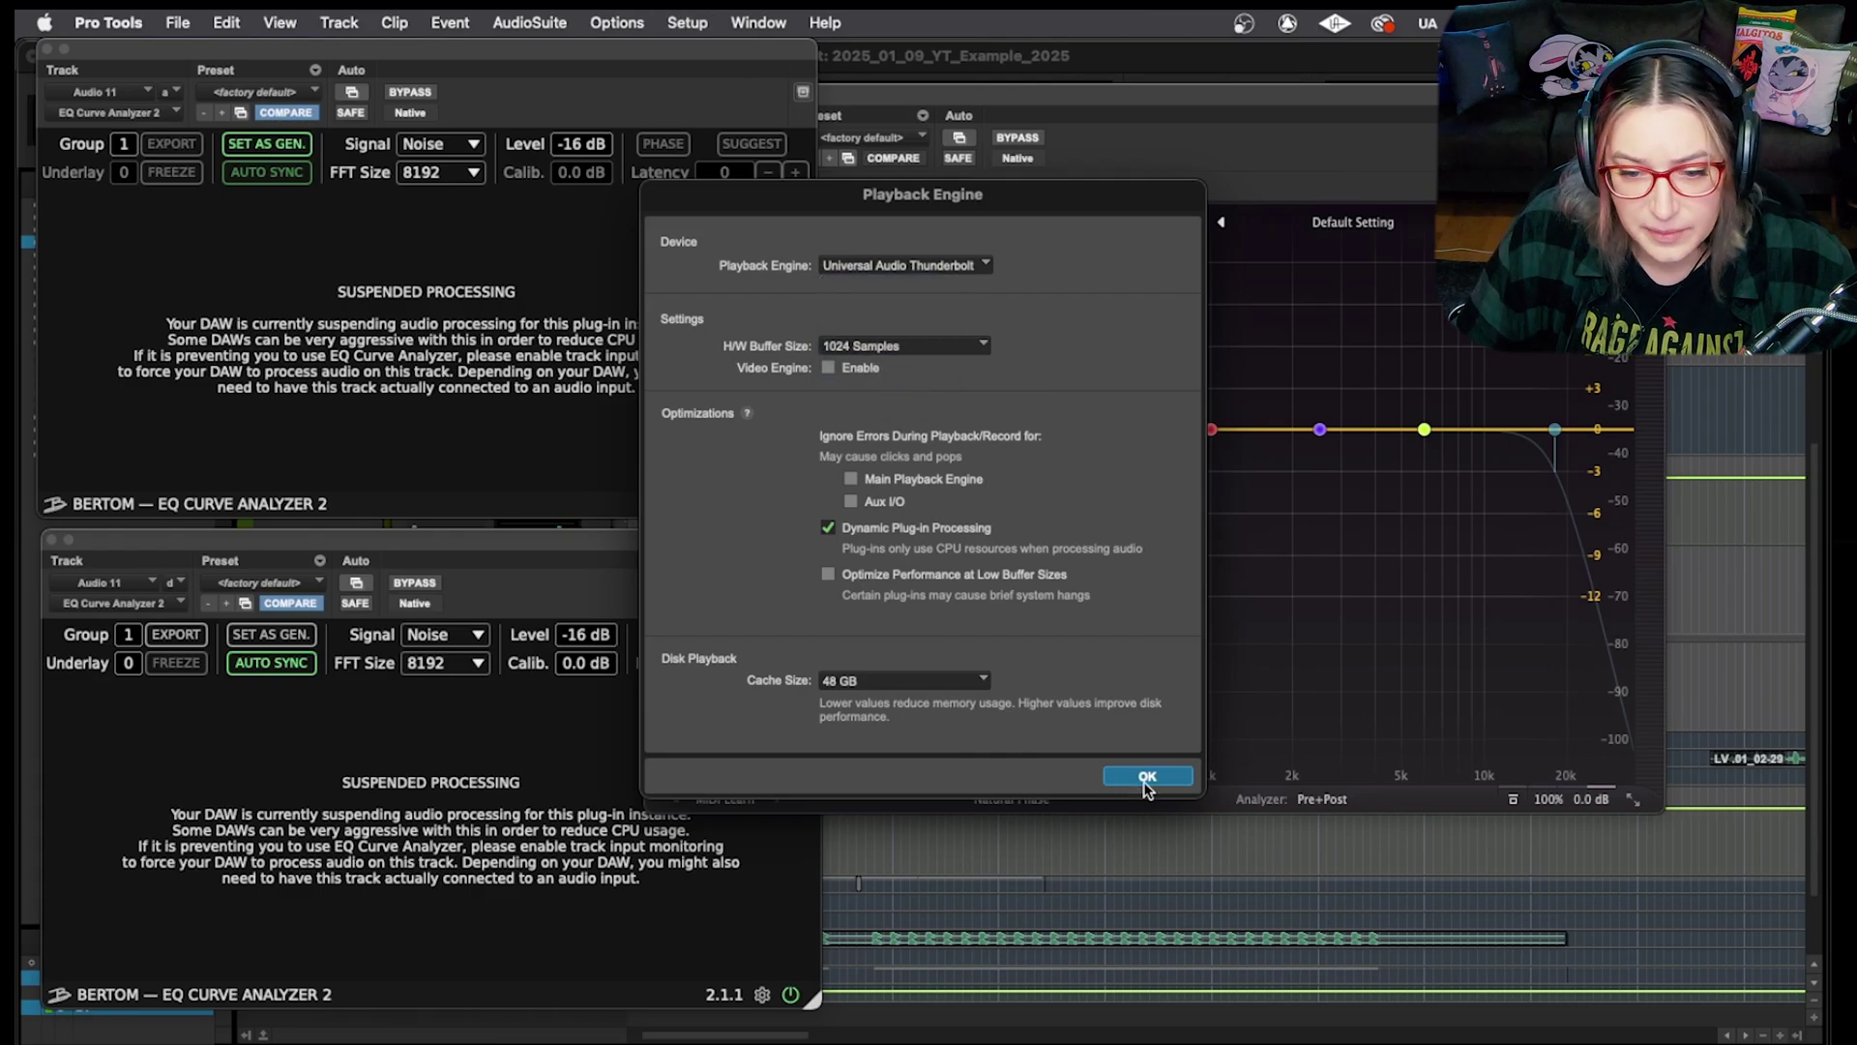
{"action": "left_click", "coordinate": [942, 347]}
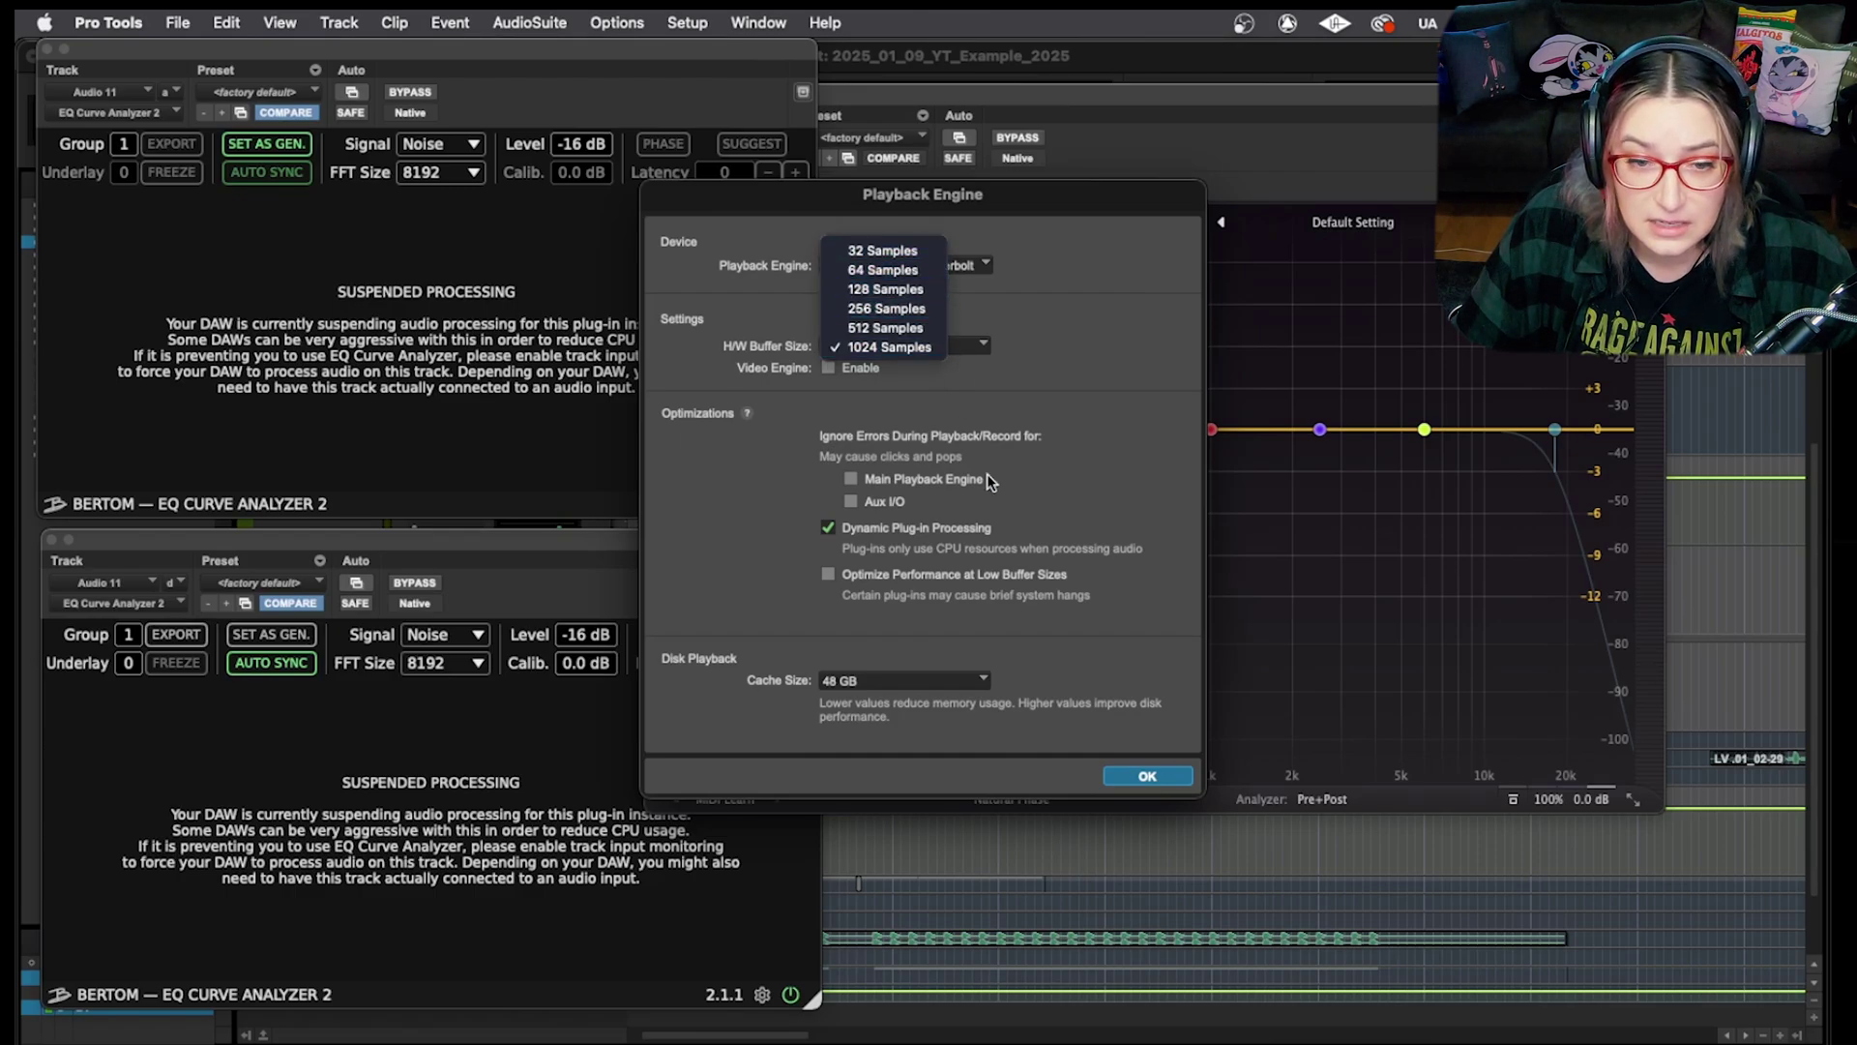
{"action": "left_click", "coordinate": [1100, 315]}
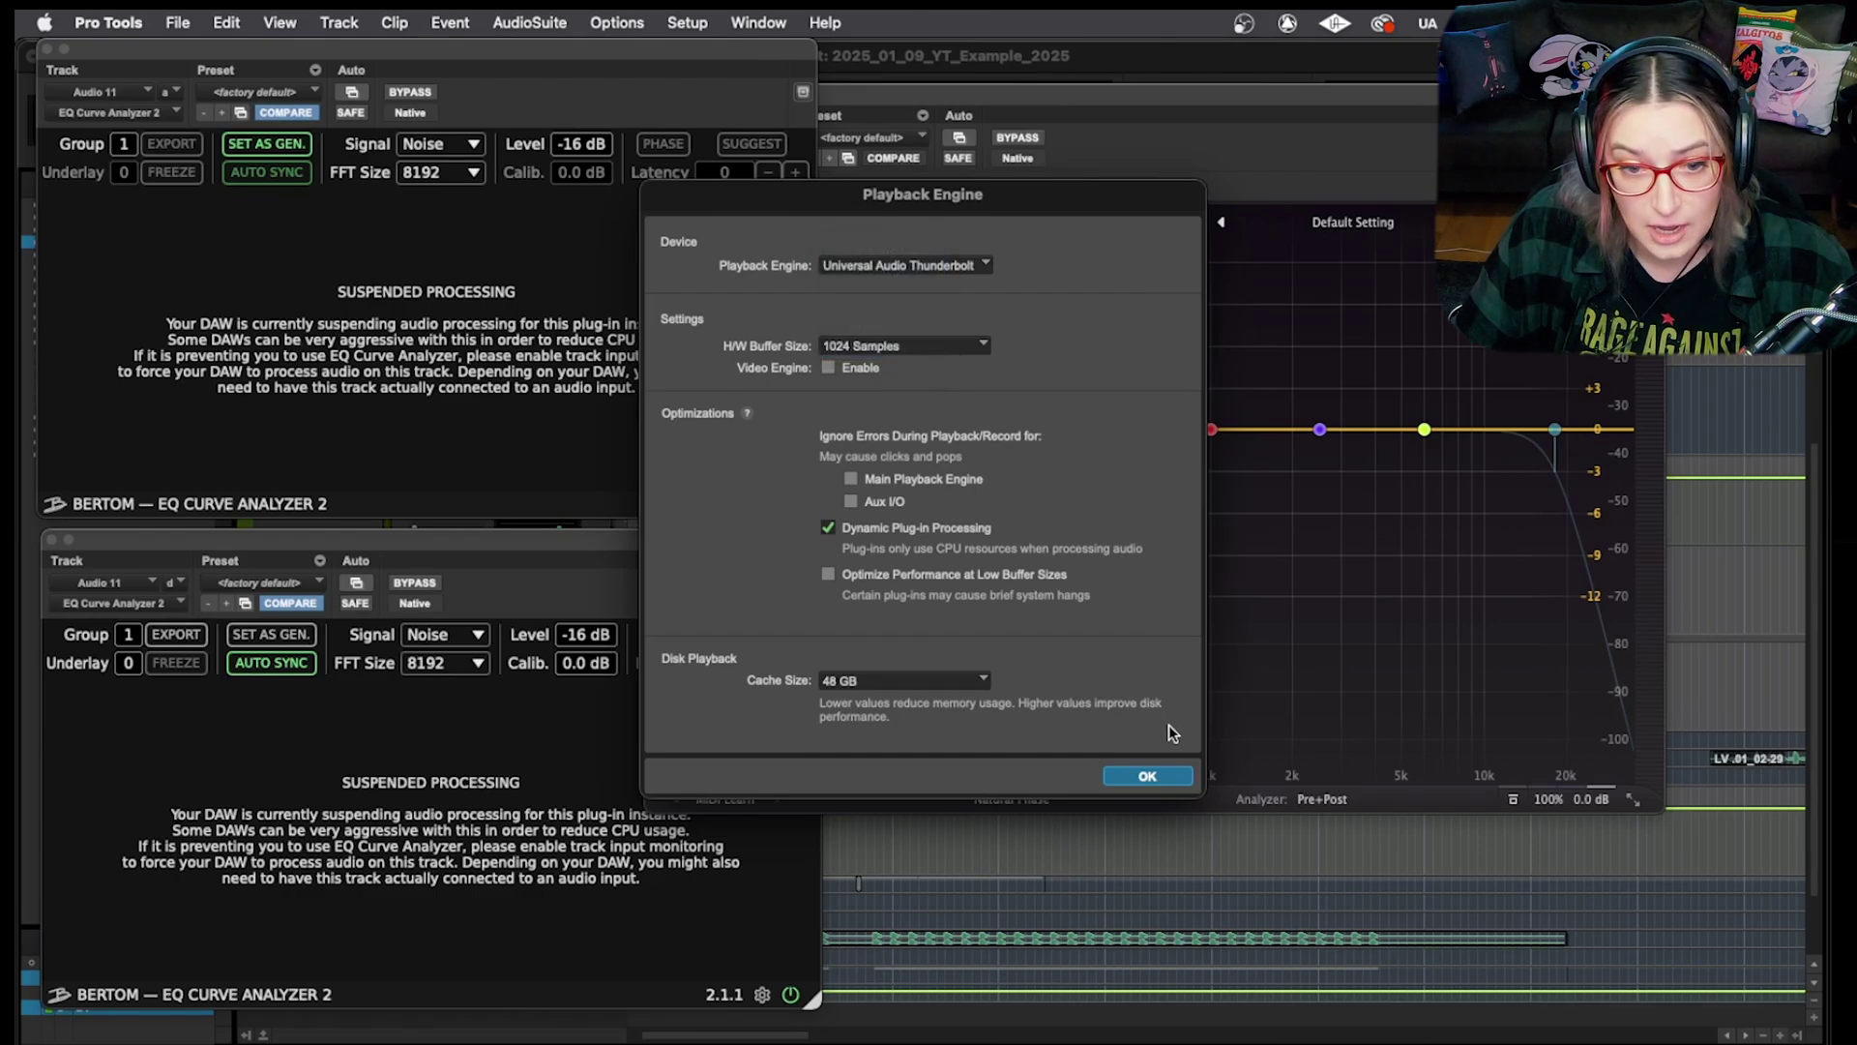
{"action": "left_click", "coordinate": [1149, 776]}
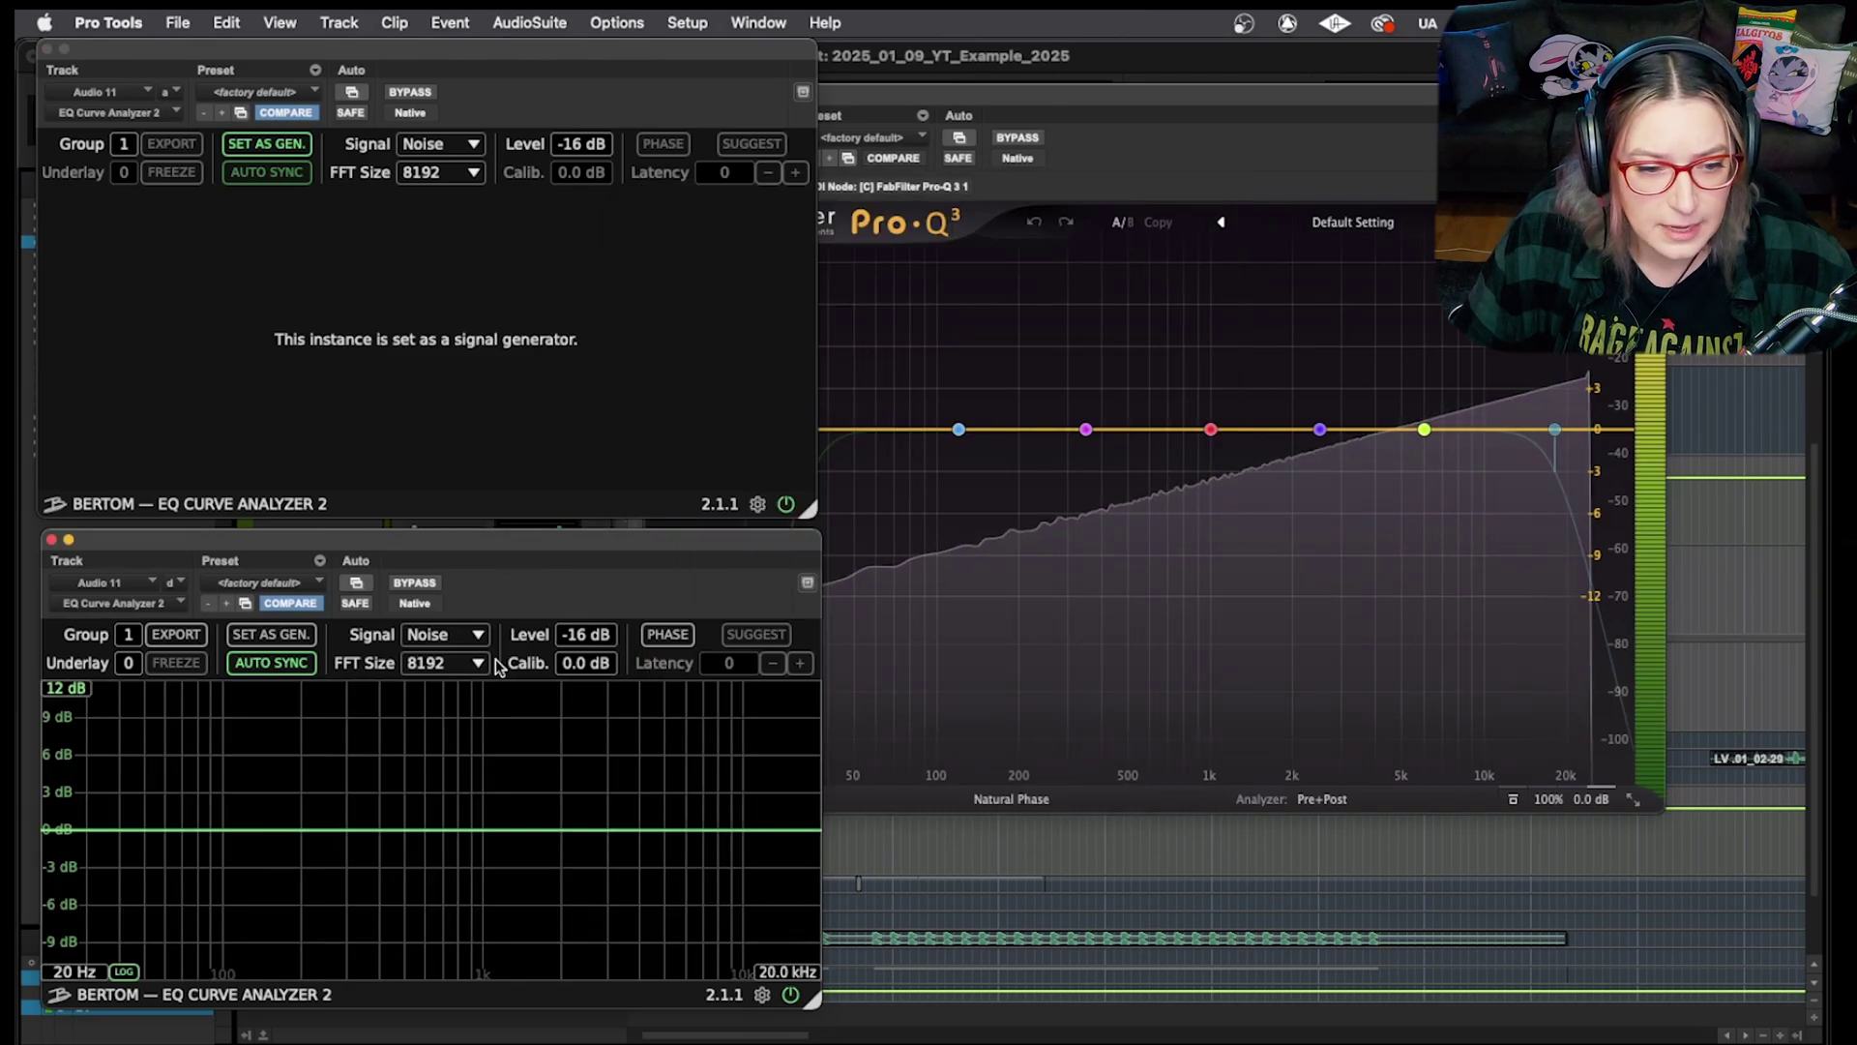
{"action": "left_click", "coordinate": [1244, 96]}
Add a 24 dB/oct low-cut band in Pro-Q 3, move it to about 350 Hz, and enable it
{"action": "double_click", "coordinate": [813, 429]}
{"action": "left_click_drag", "start_coordinate": [813, 428], "coordinate": [1209, 437]}
{"action": "left_click", "coordinate": [975, 661]}
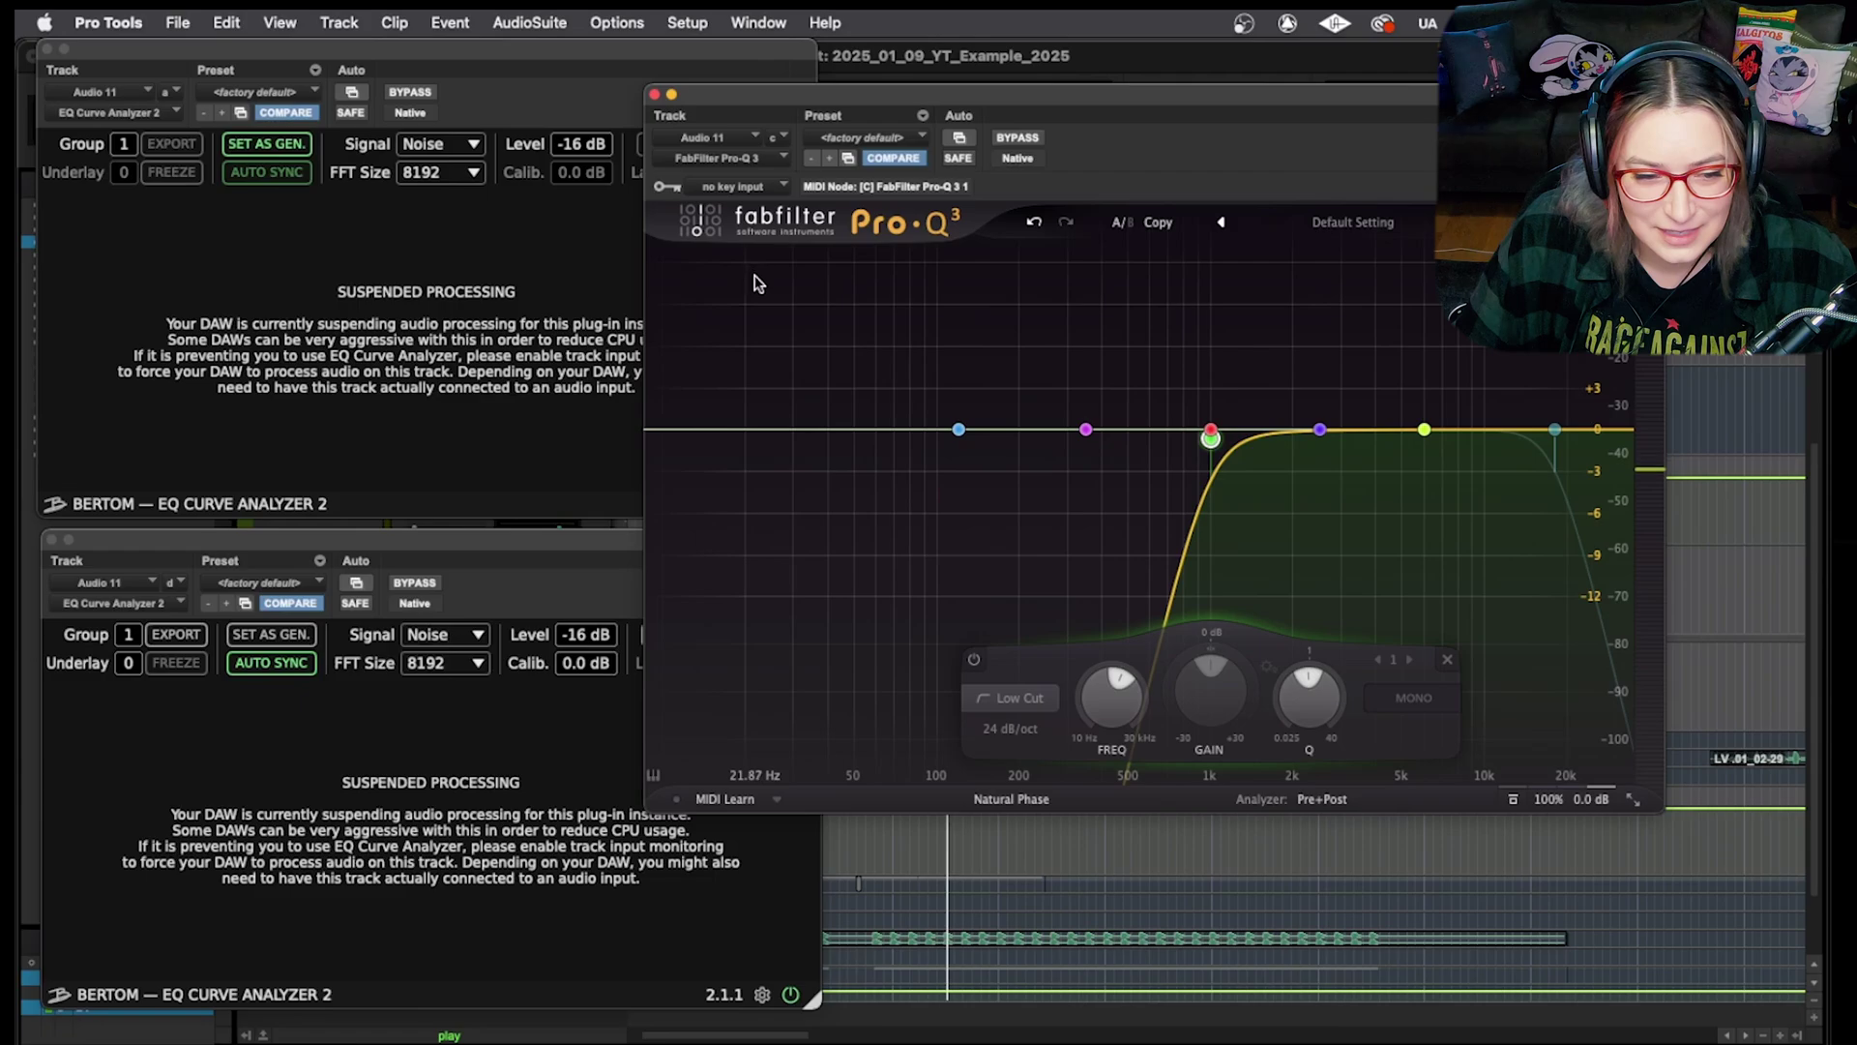
{"action": "left_click", "coordinate": [449, 484]}
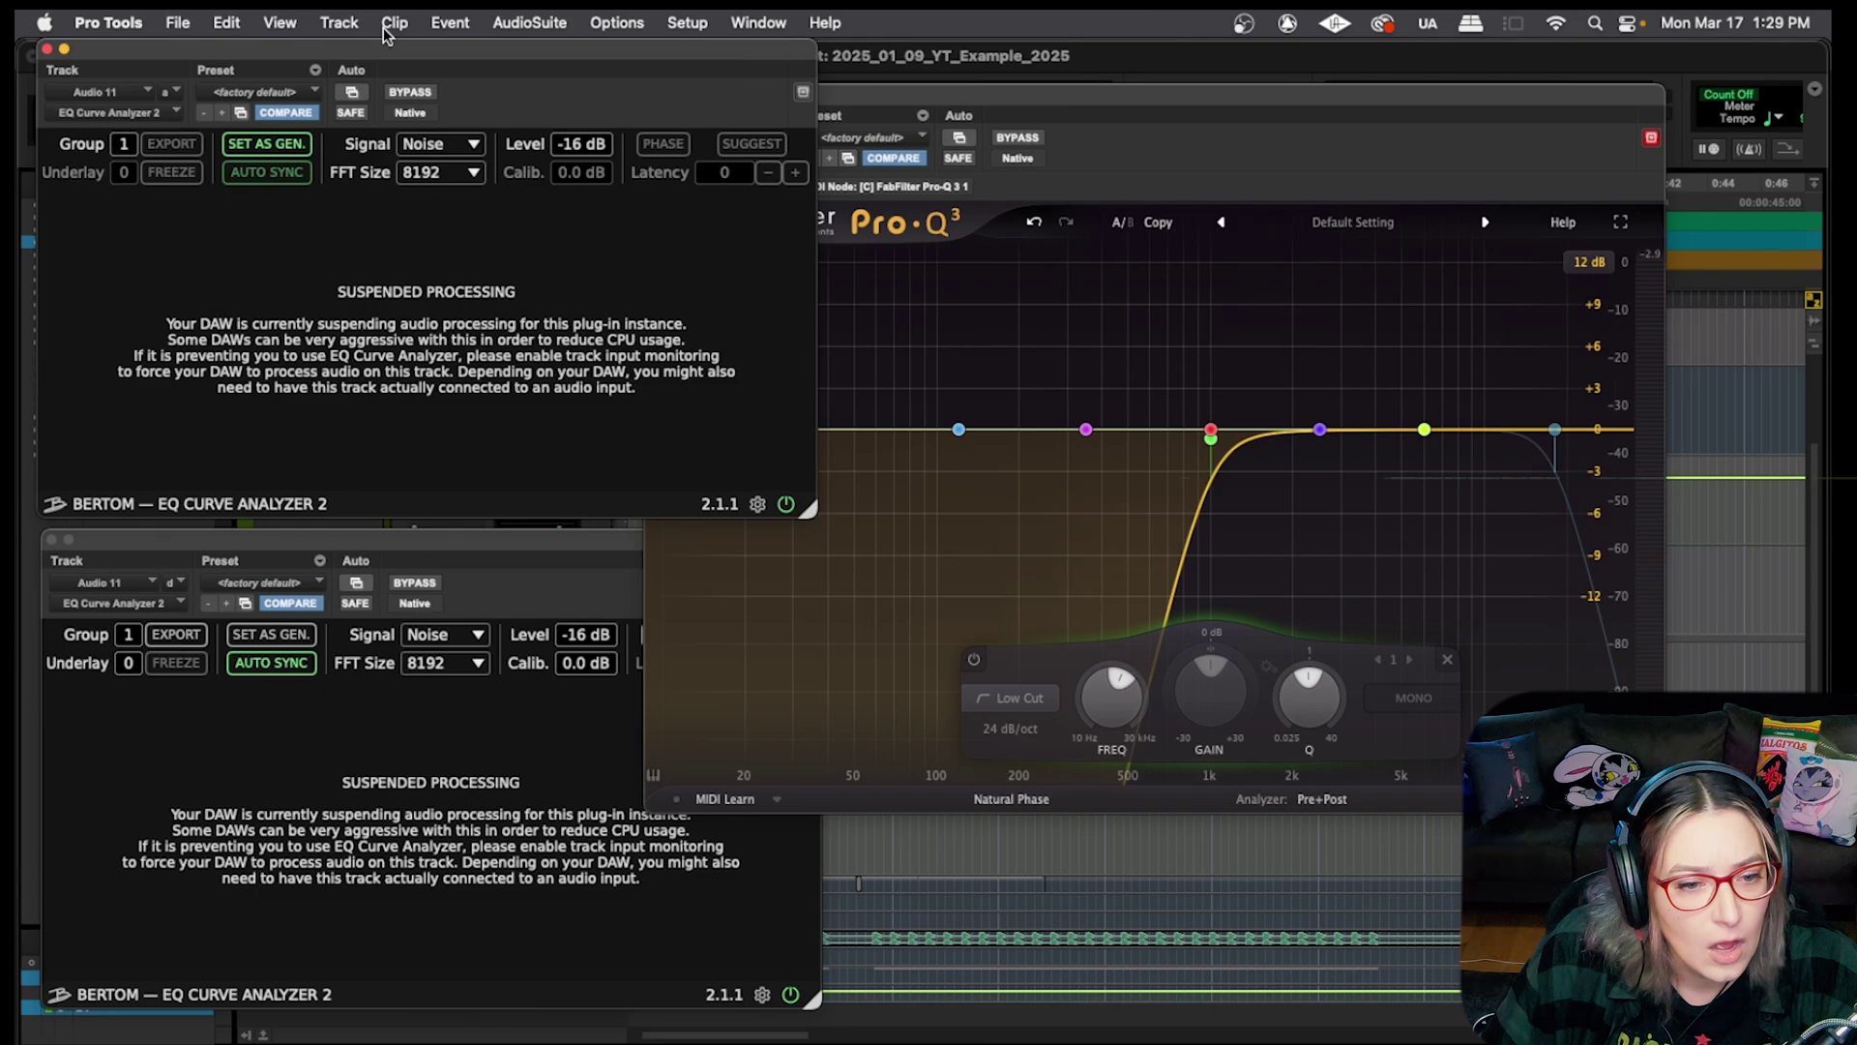
{"action": "left_click_drag", "start_coordinate": [392, 38], "coordinate": [887, 43]}
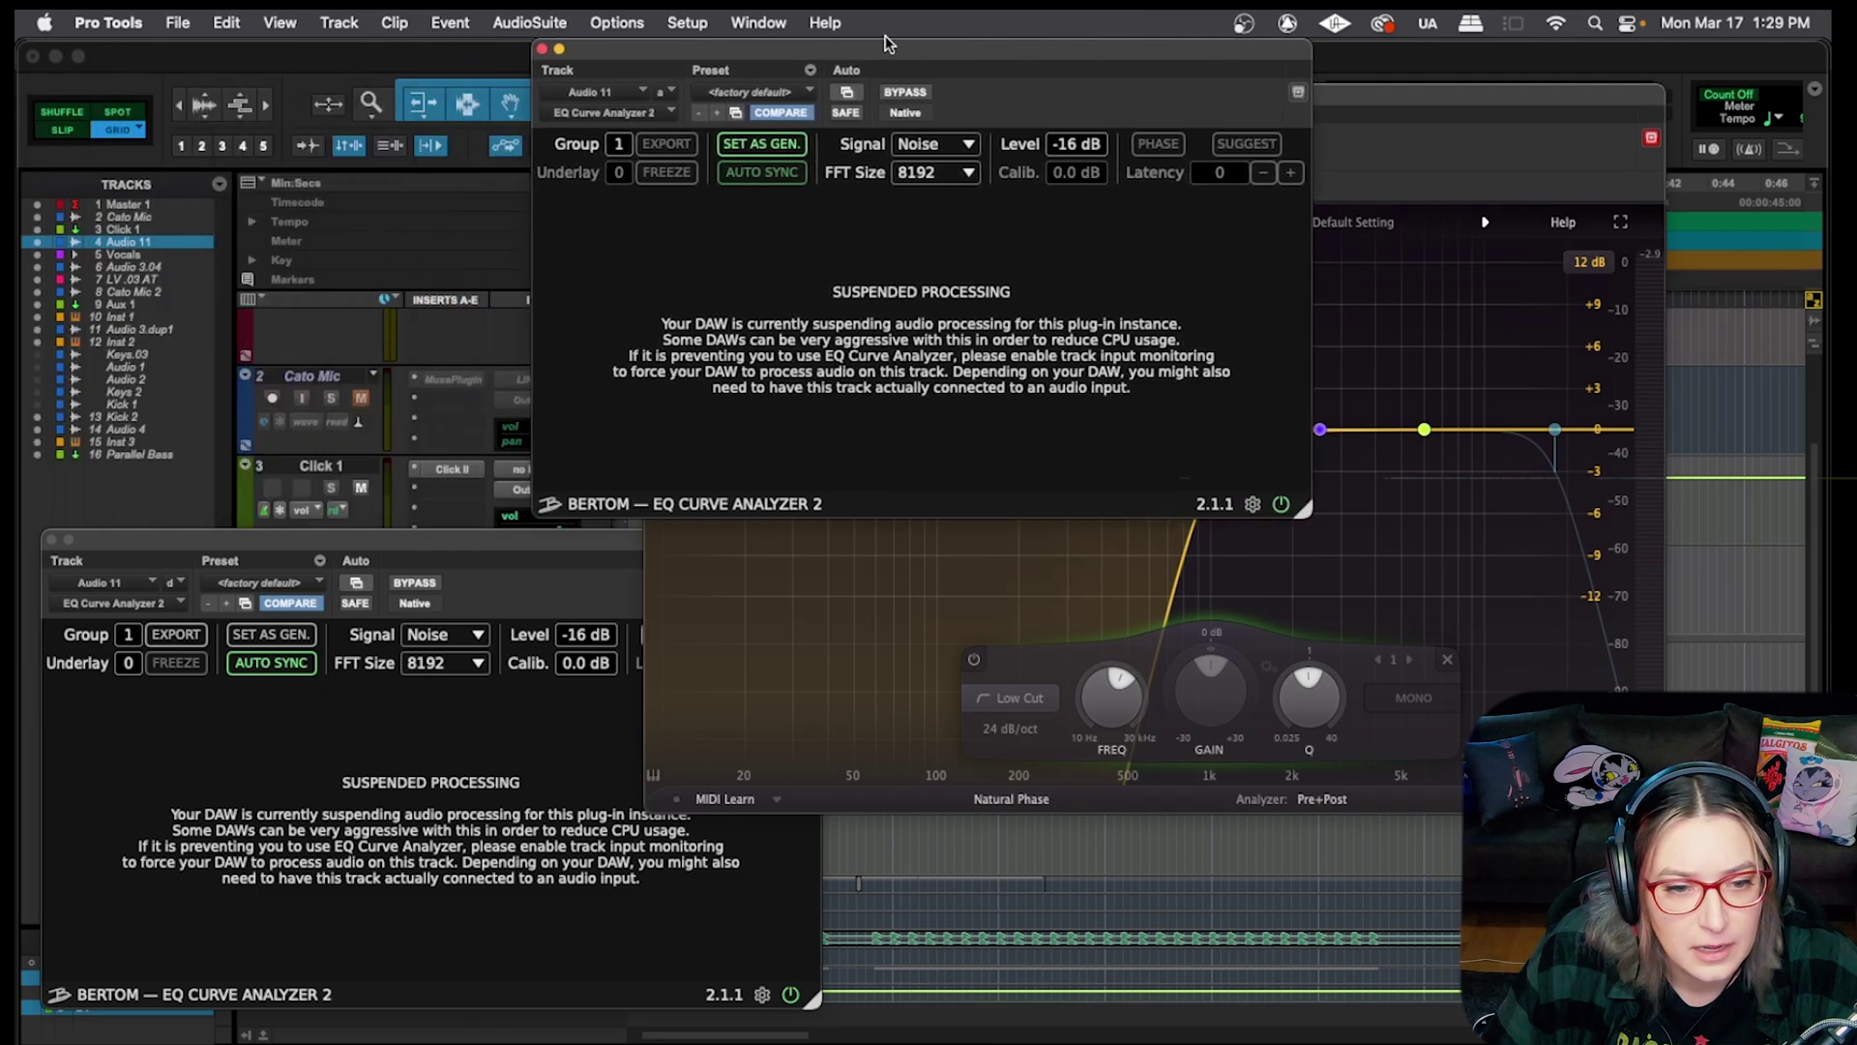
Enable input monitoring on Audio 11 and arrange the analyzer windows beside Pro-Q 3
{"action": "left_click_drag", "start_coordinate": [389, 548], "coordinate": [865, 538]}
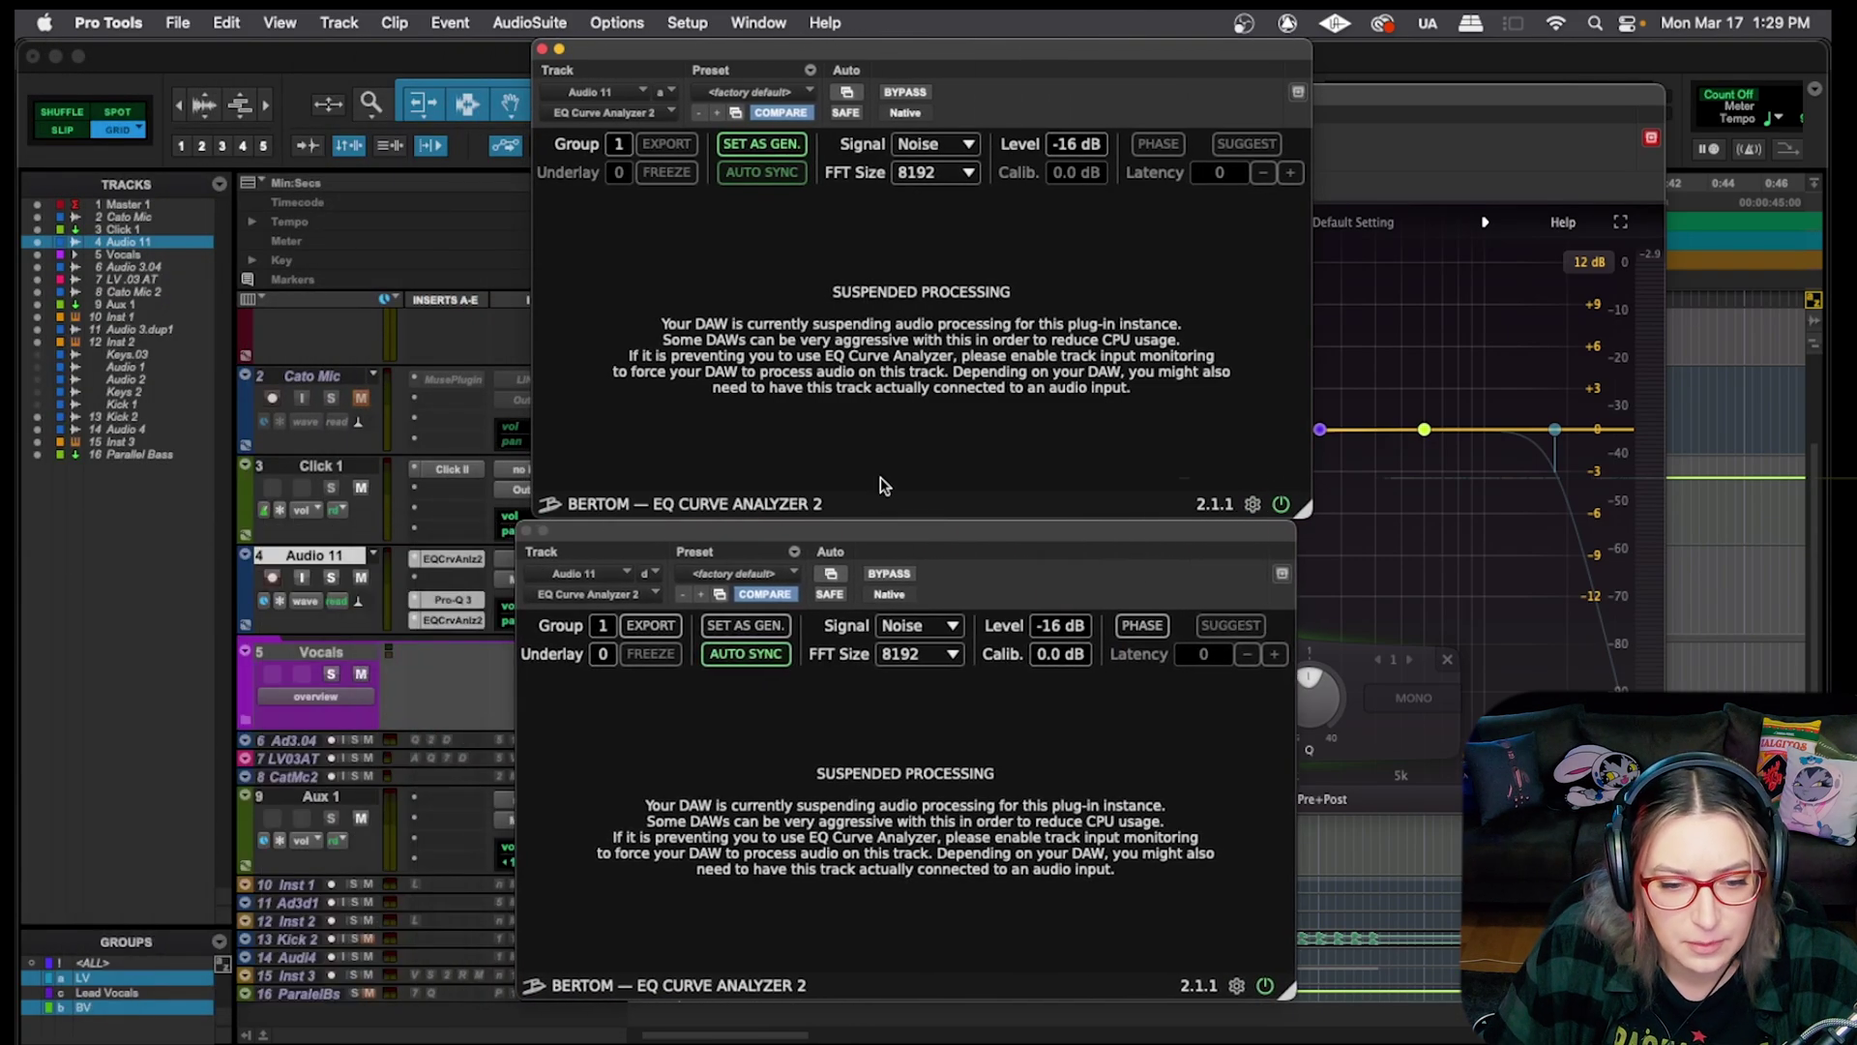
{"action": "left_click", "coordinate": [304, 577]}
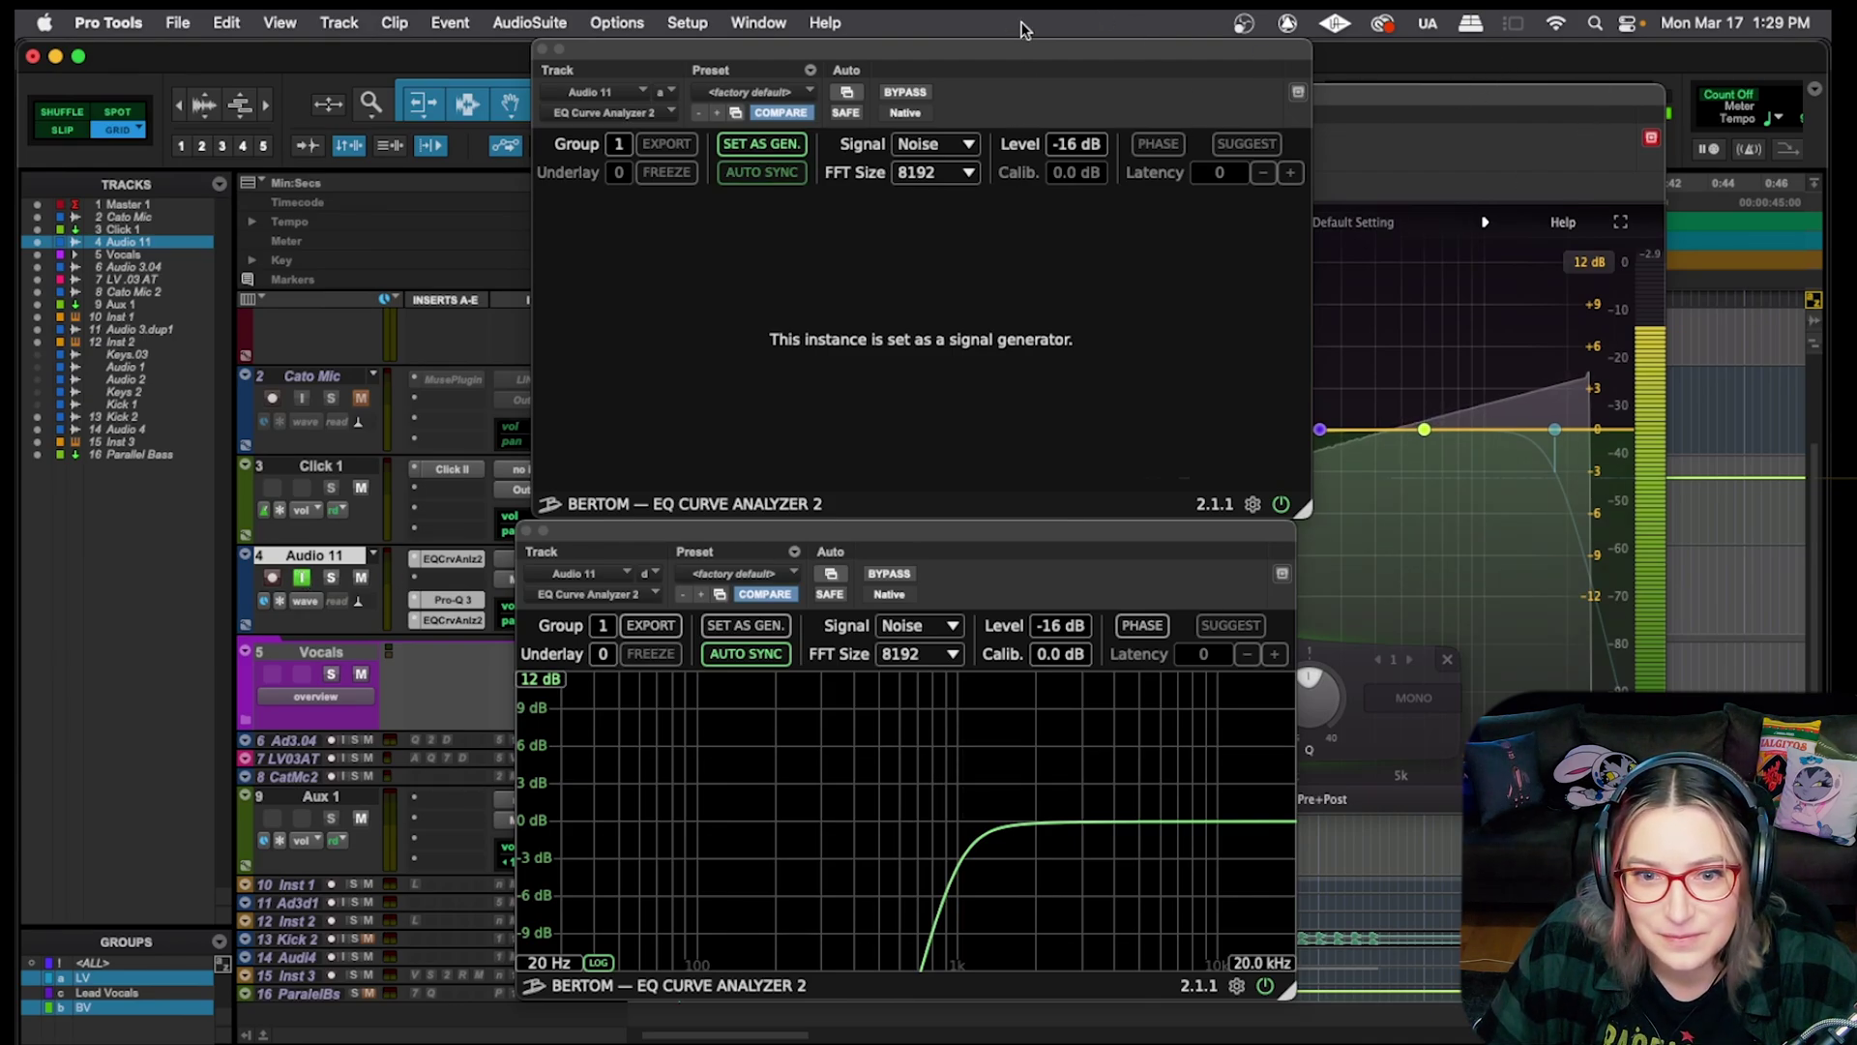
{"action": "left_click_drag", "start_coordinate": [1013, 47], "coordinate": [549, 47]}
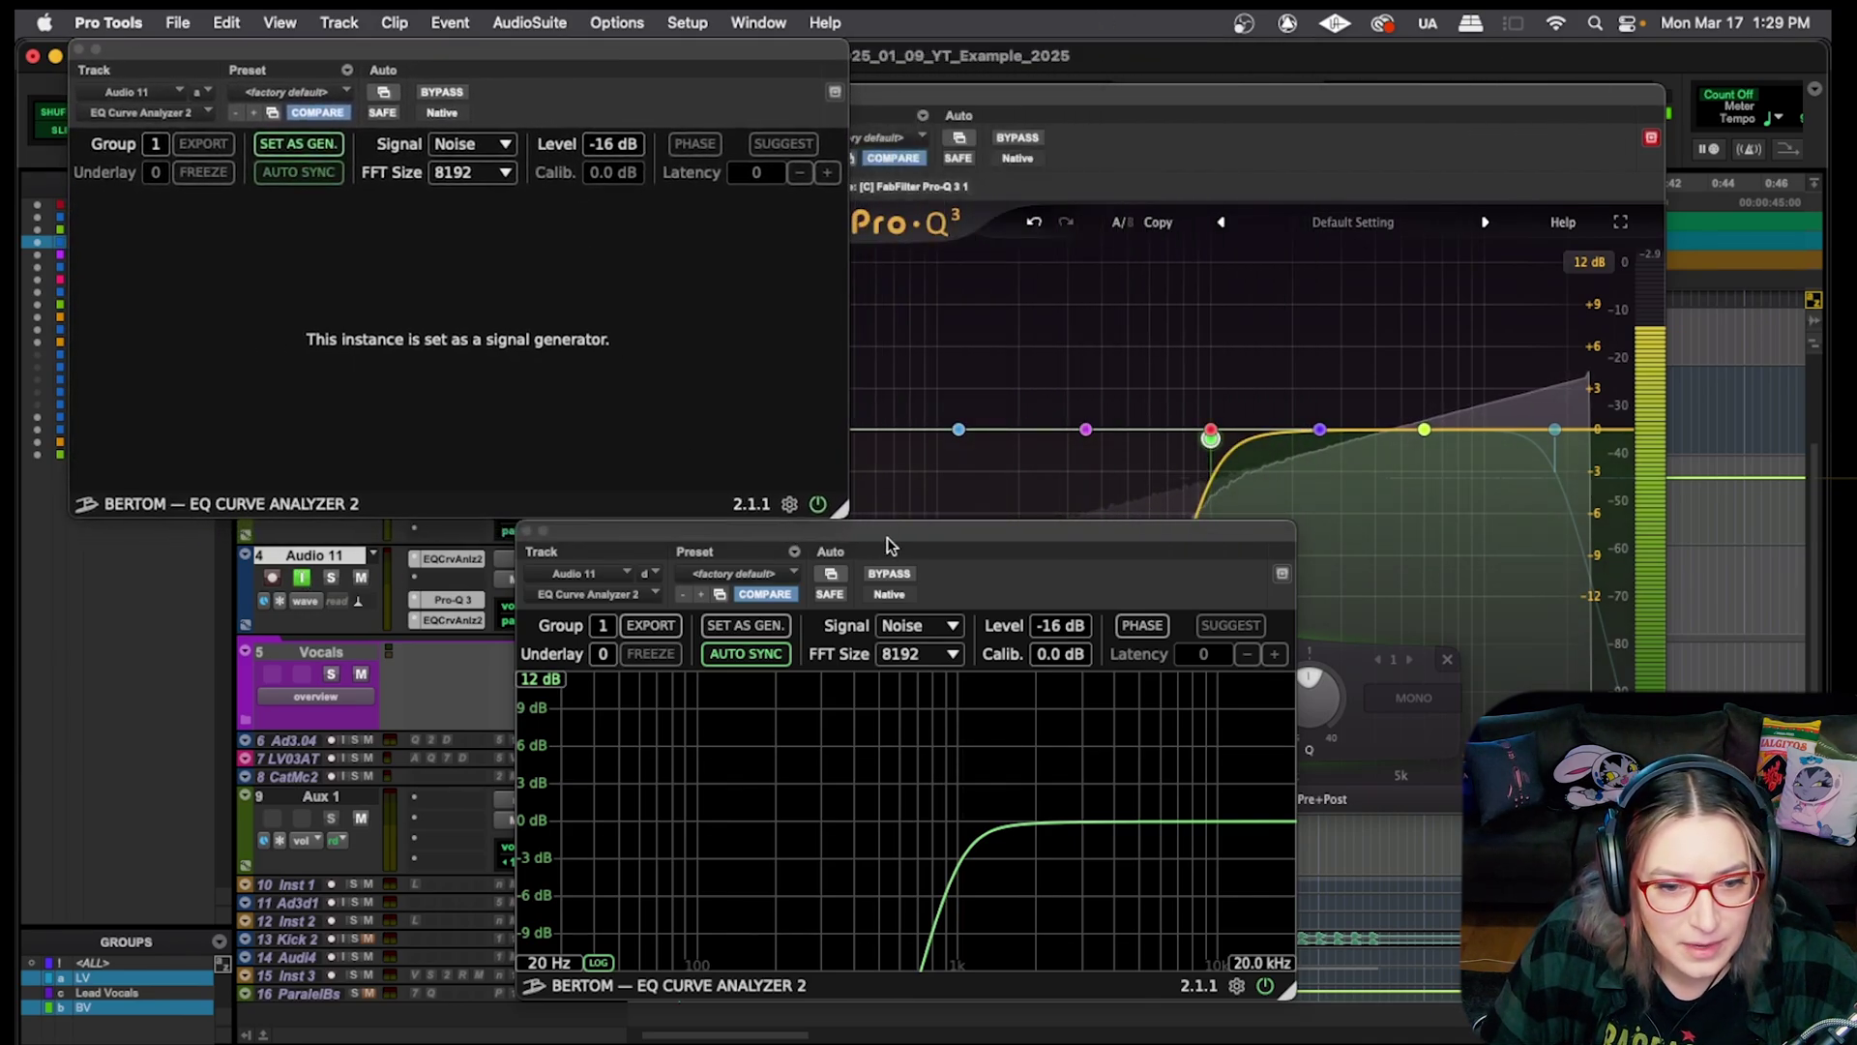
{"action": "left_click_drag", "start_coordinate": [934, 539], "coordinate": [485, 546]}
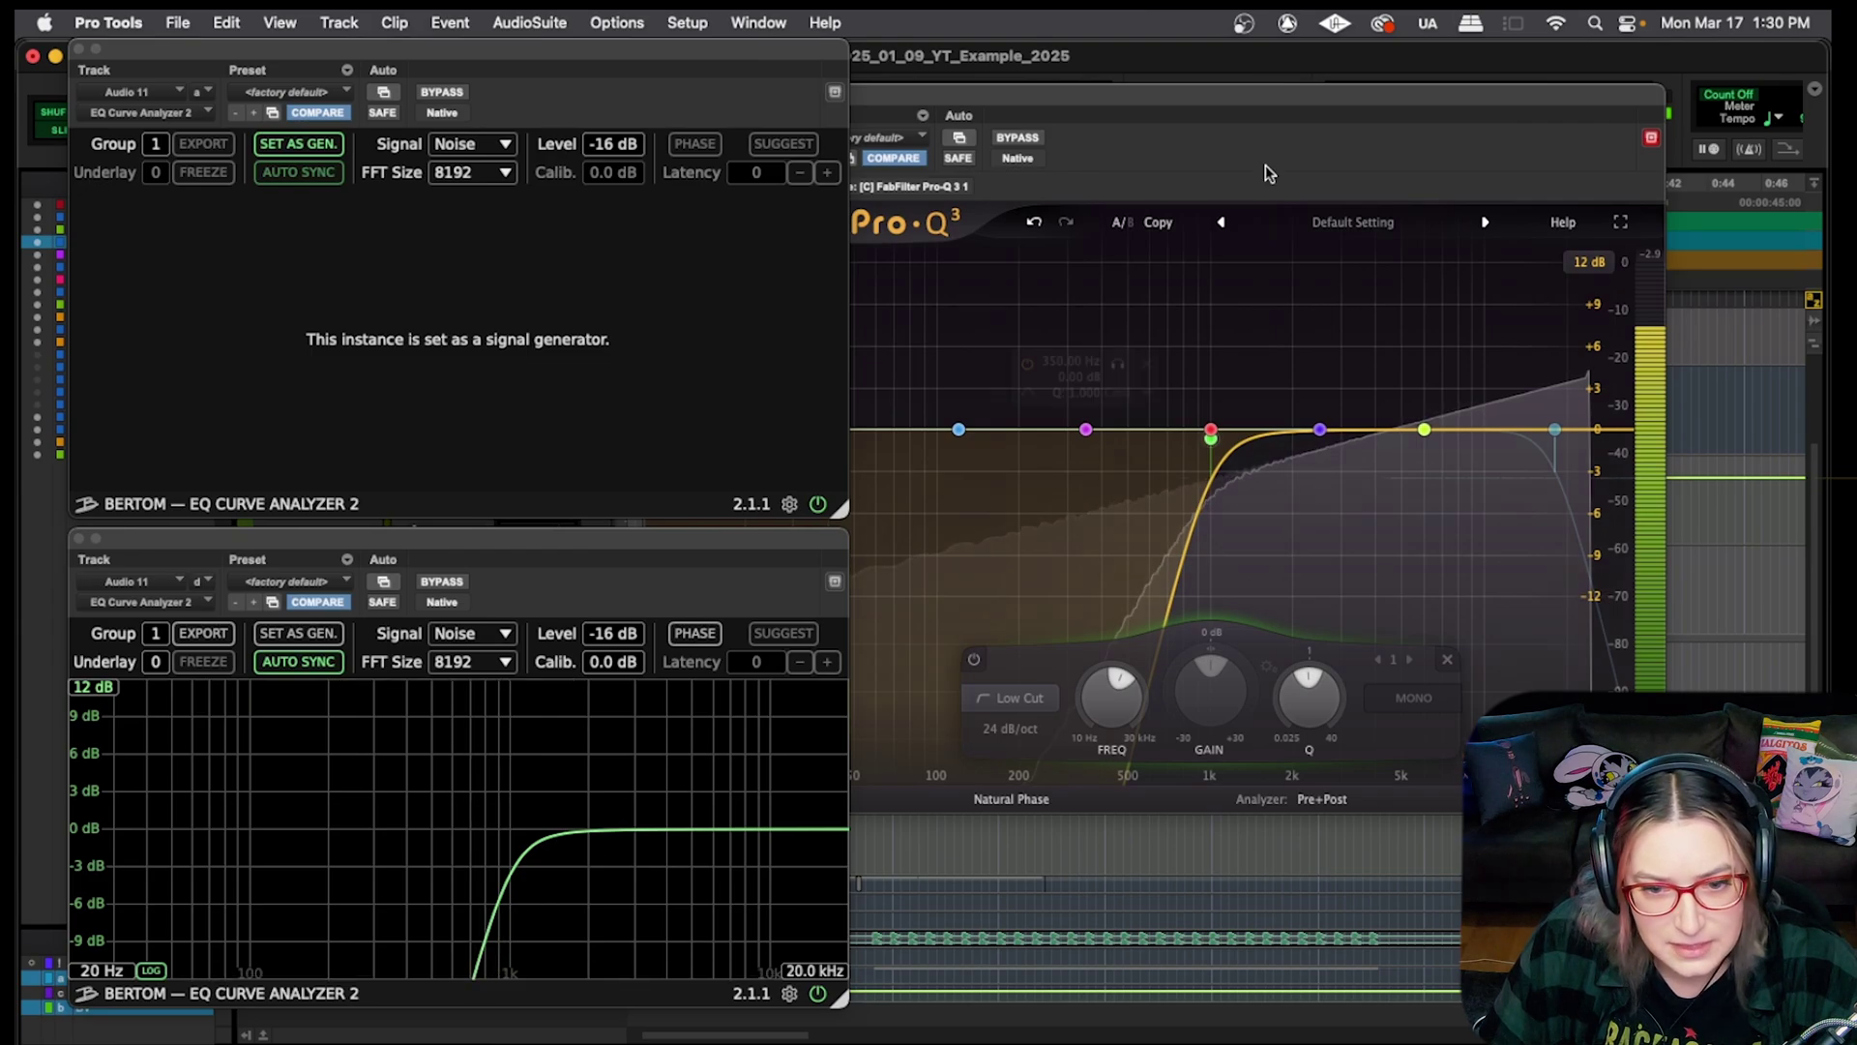
Compare the analyzer's plotted low-cut response against Pro-Q 3's spectrum and curve
{"action": "left_click", "coordinate": [1352, 89]}
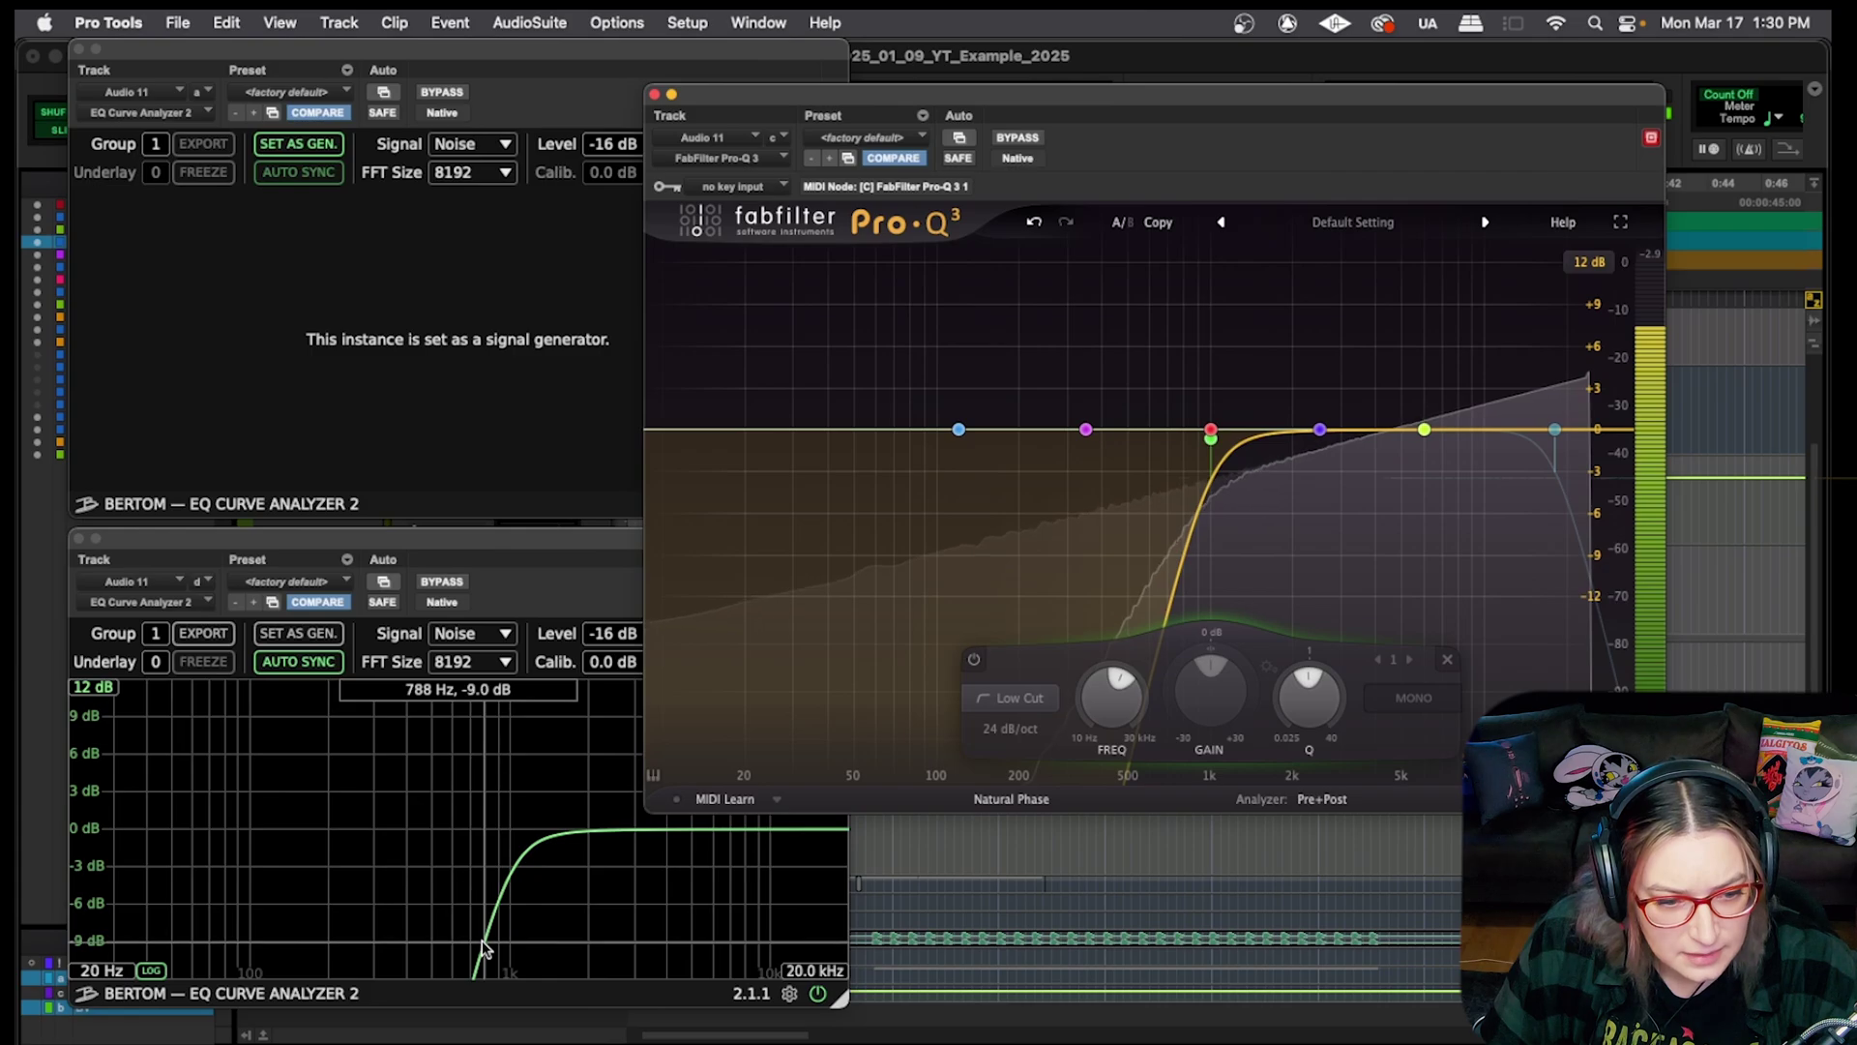
{"action": "mouse_move", "coordinate": [1565, 577]}
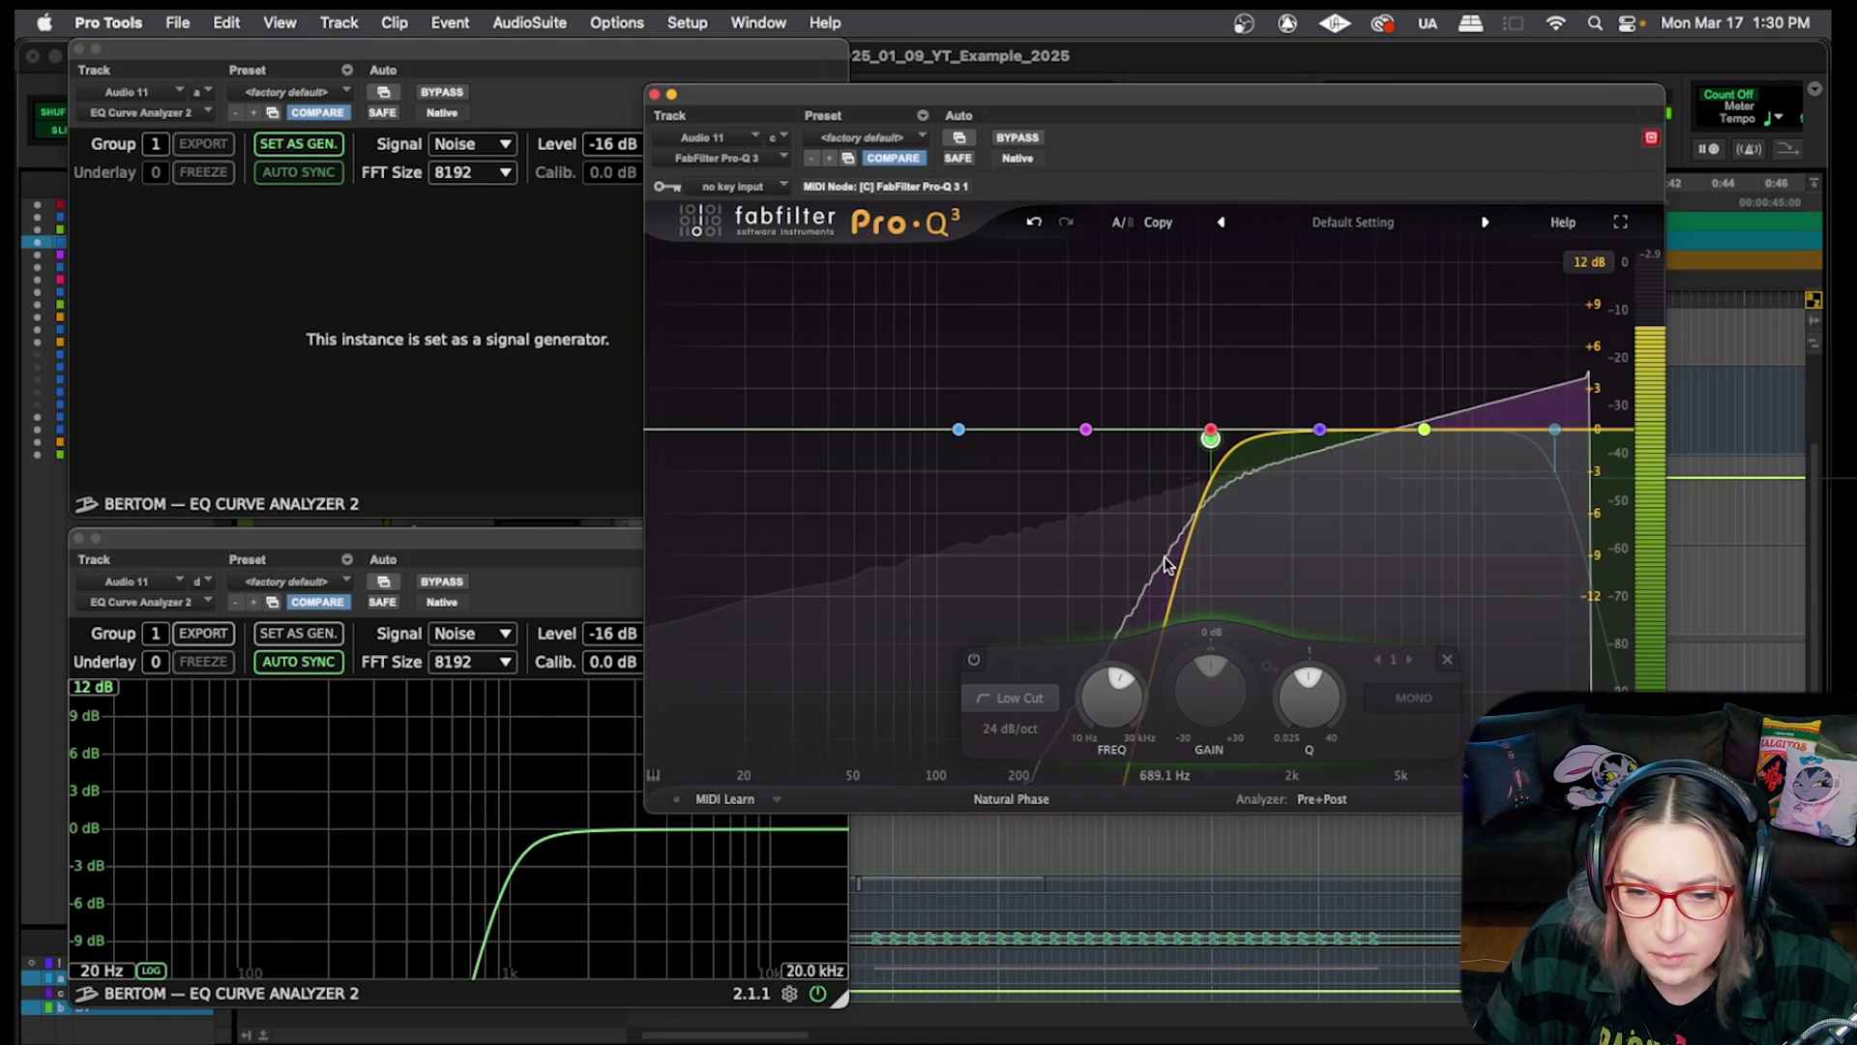
{"action": "left_click_drag", "start_coordinate": [1170, 564], "coordinate": [1166, 563]}
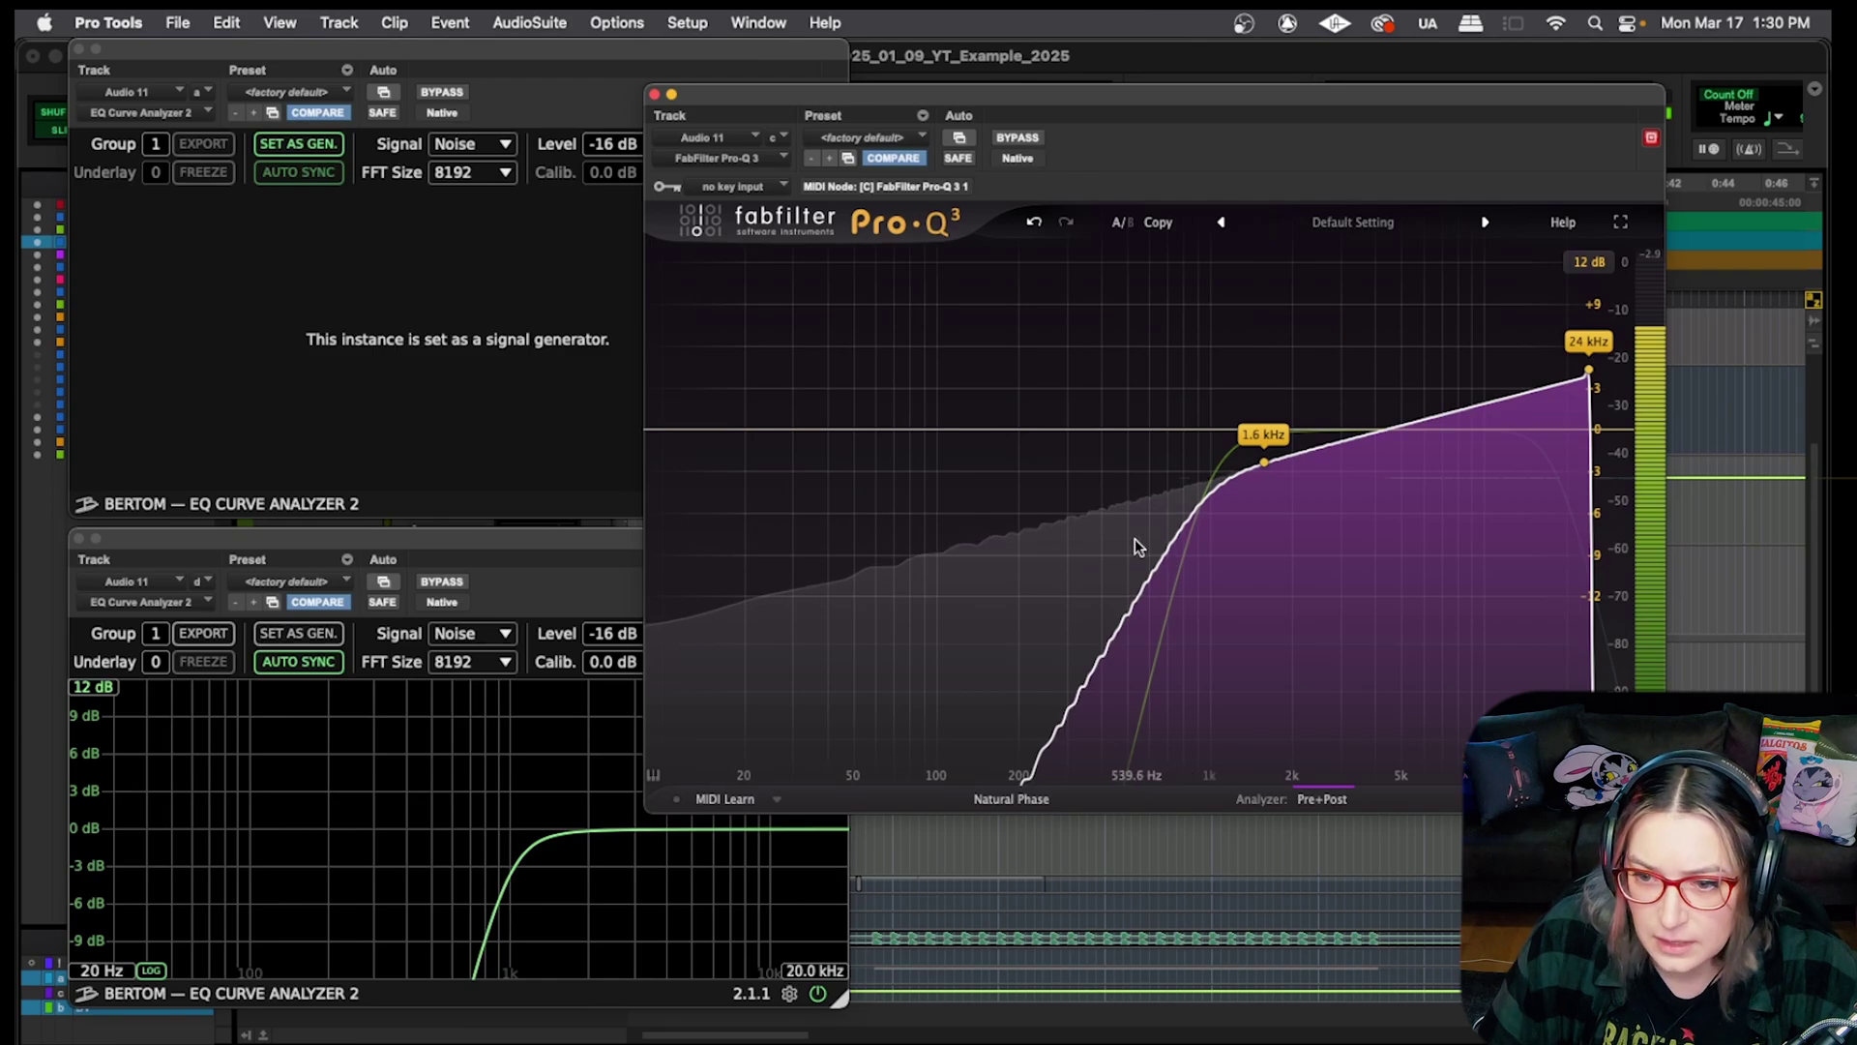
{"action": "key", "text": "super+z"}
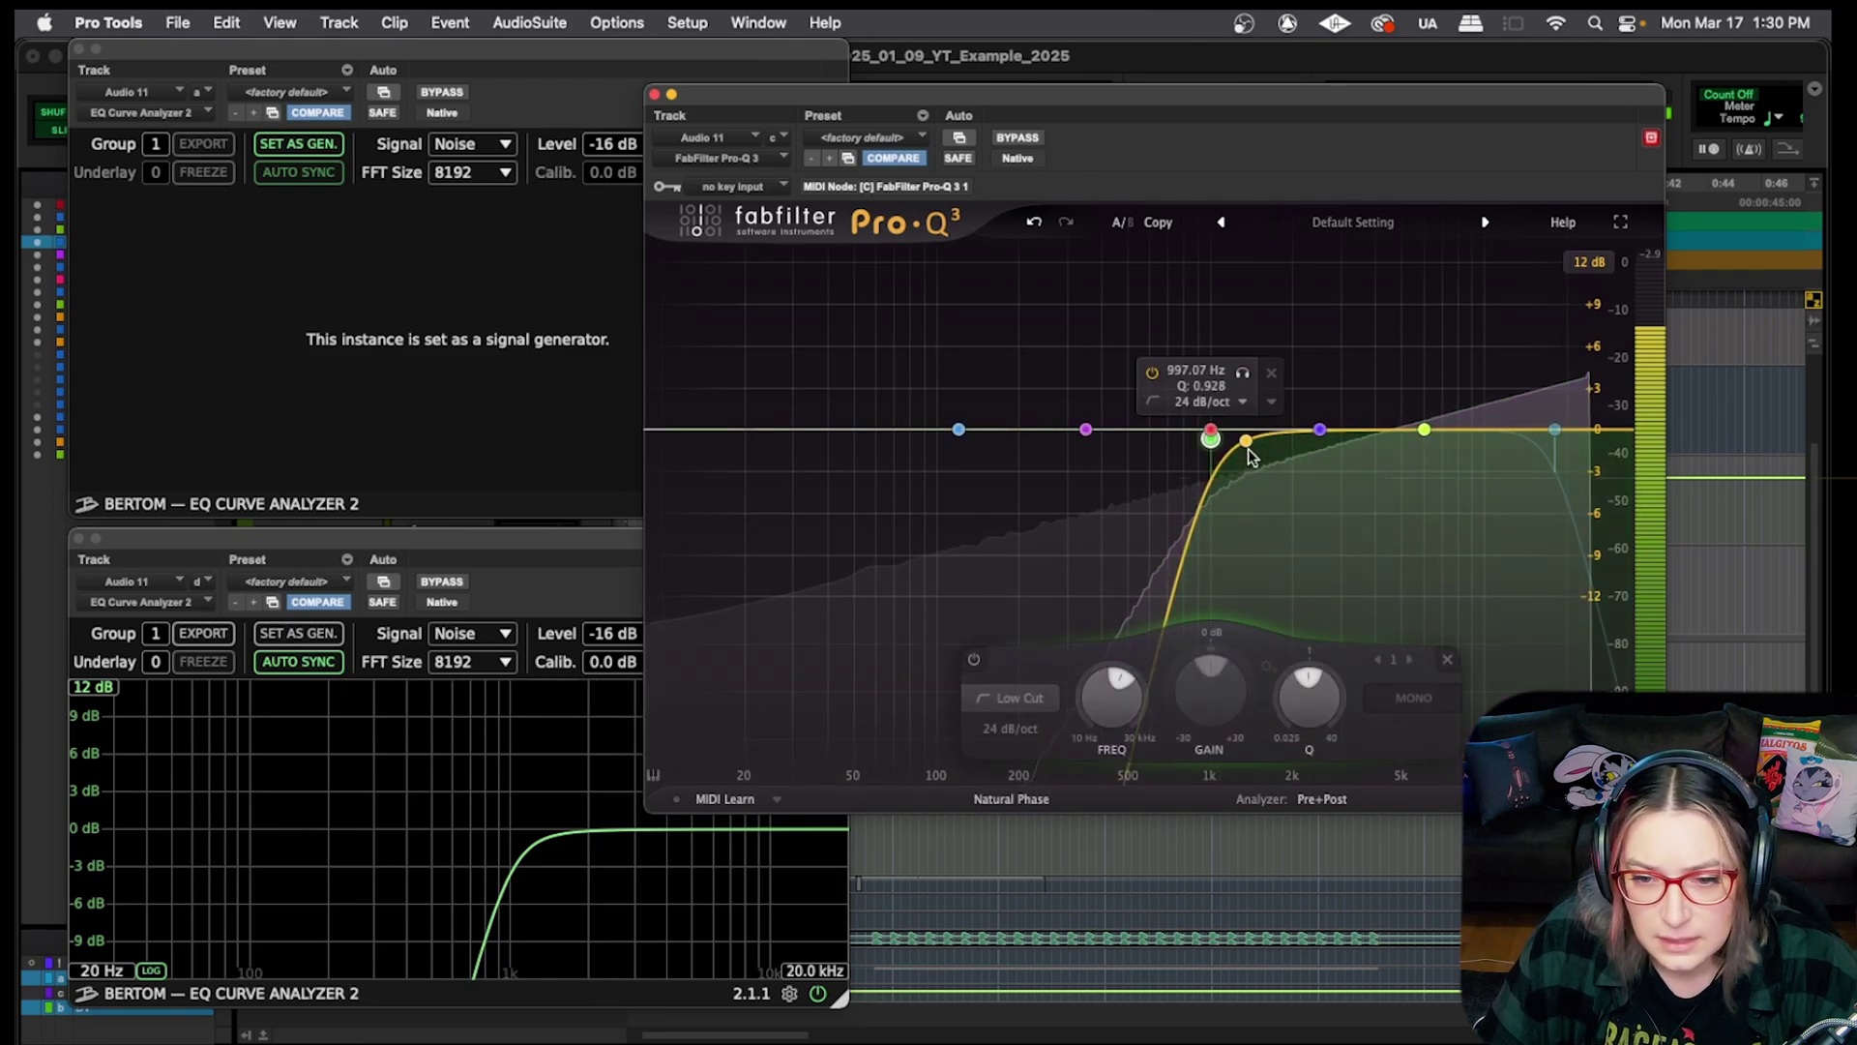
Move the lower analyzer aside and insert Pultec EQP-1A (mono) from the EQ plug-ins on Audio 11
{"action": "left_click", "coordinate": [171, 540]}
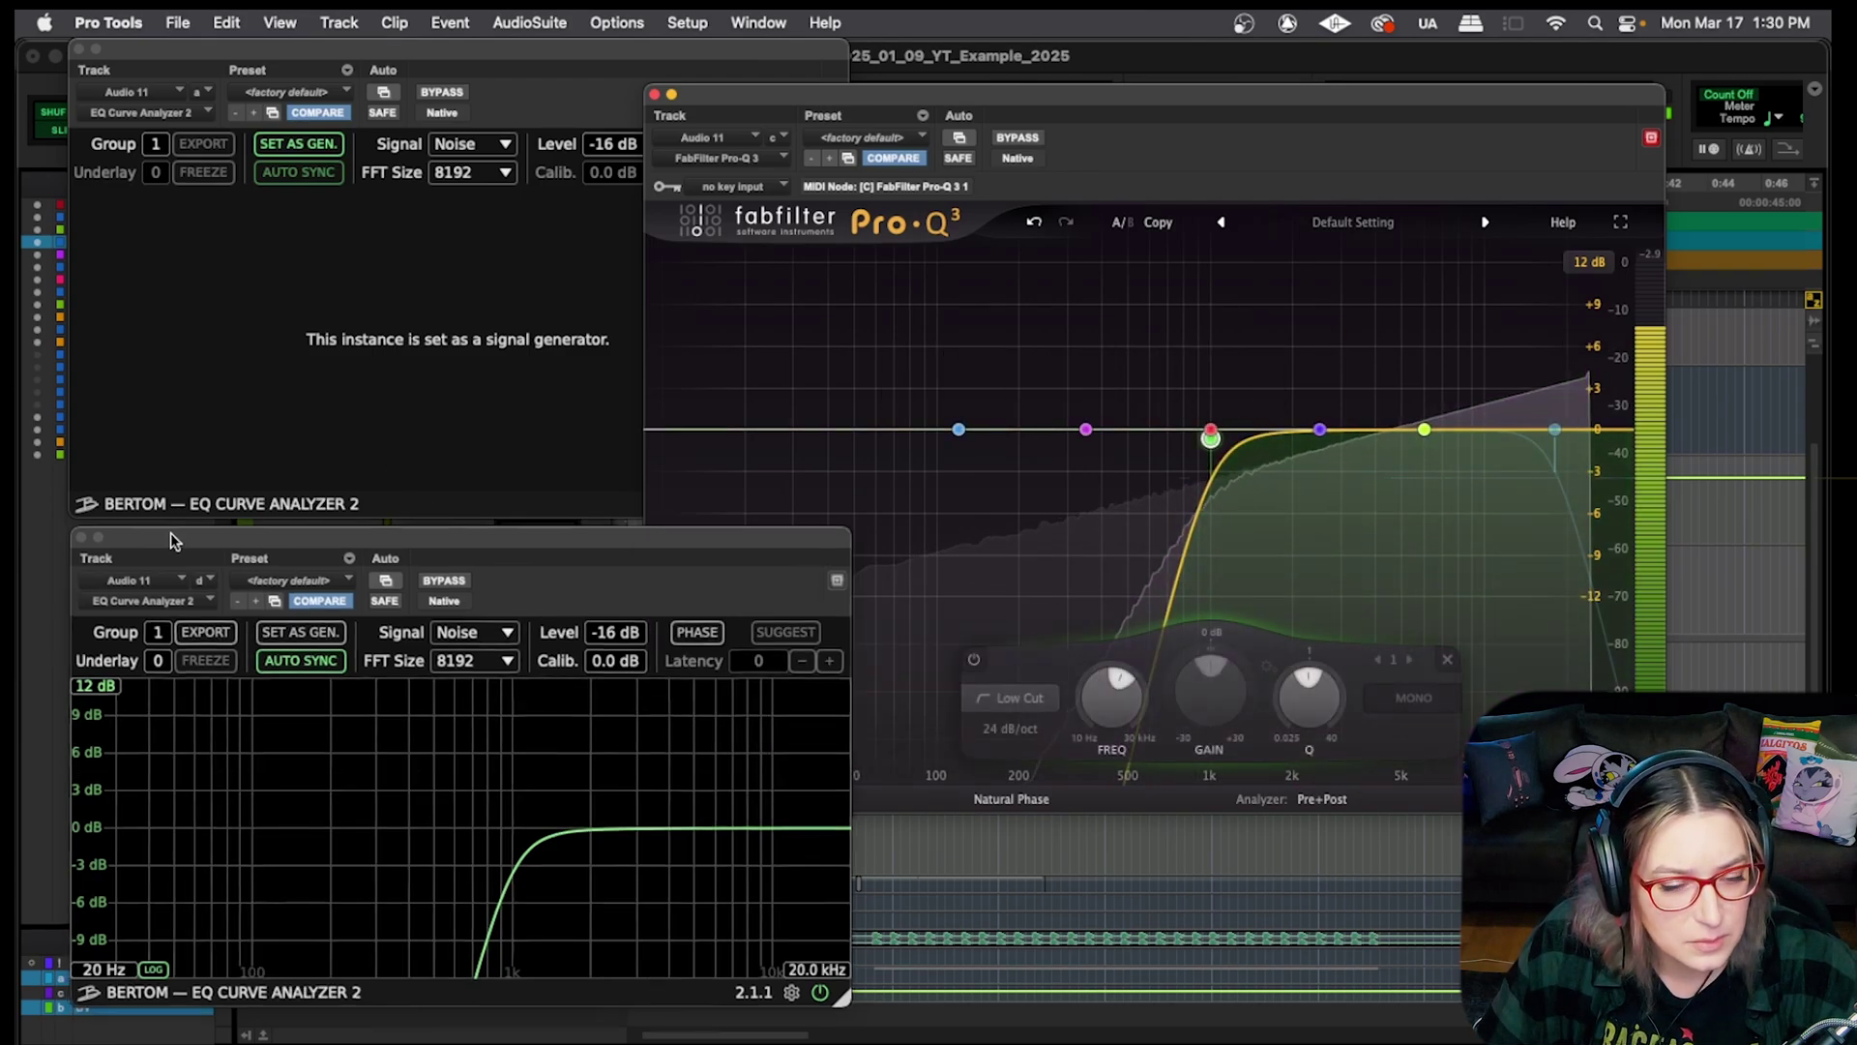
{"action": "left_click_drag", "start_coordinate": [172, 540], "coordinate": [1032, 516]}
{"action": "left_click", "coordinate": [435, 523]}
{"action": "mouse_move", "coordinate": [432, 607]}
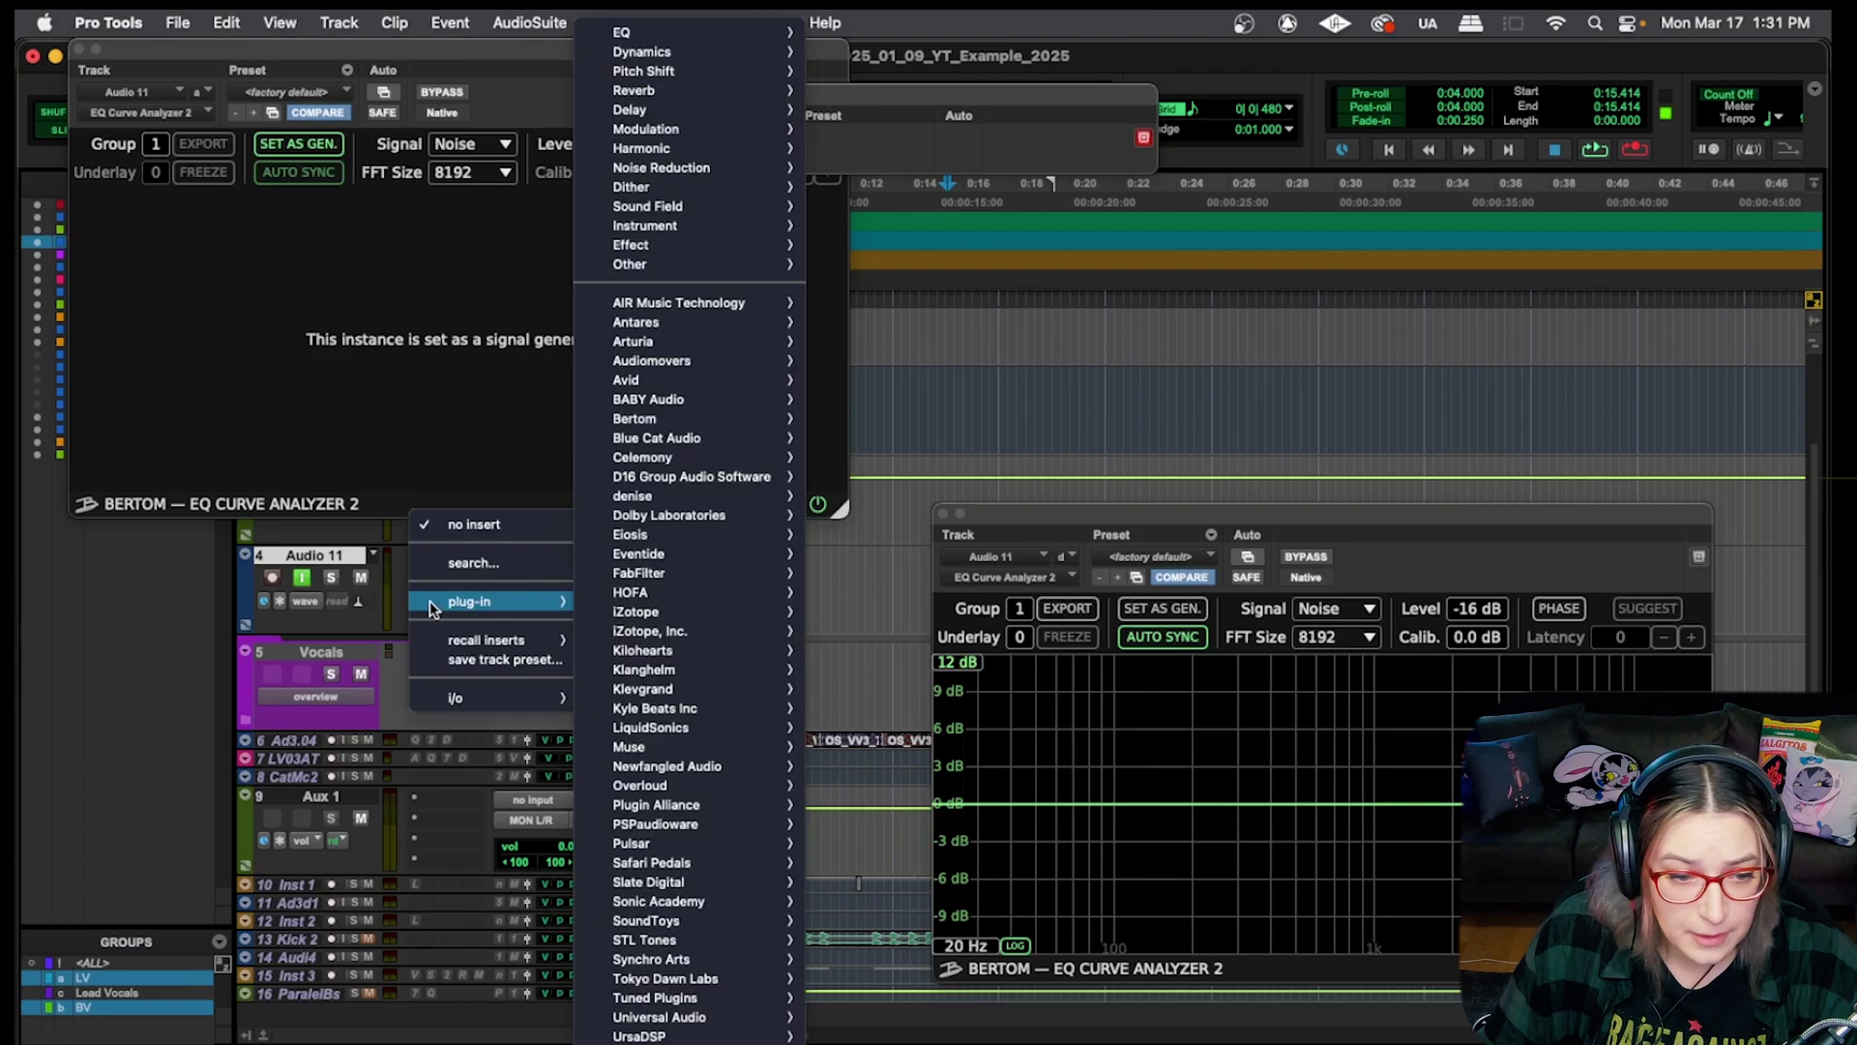
{"action": "mouse_move", "coordinate": [697, 628]}
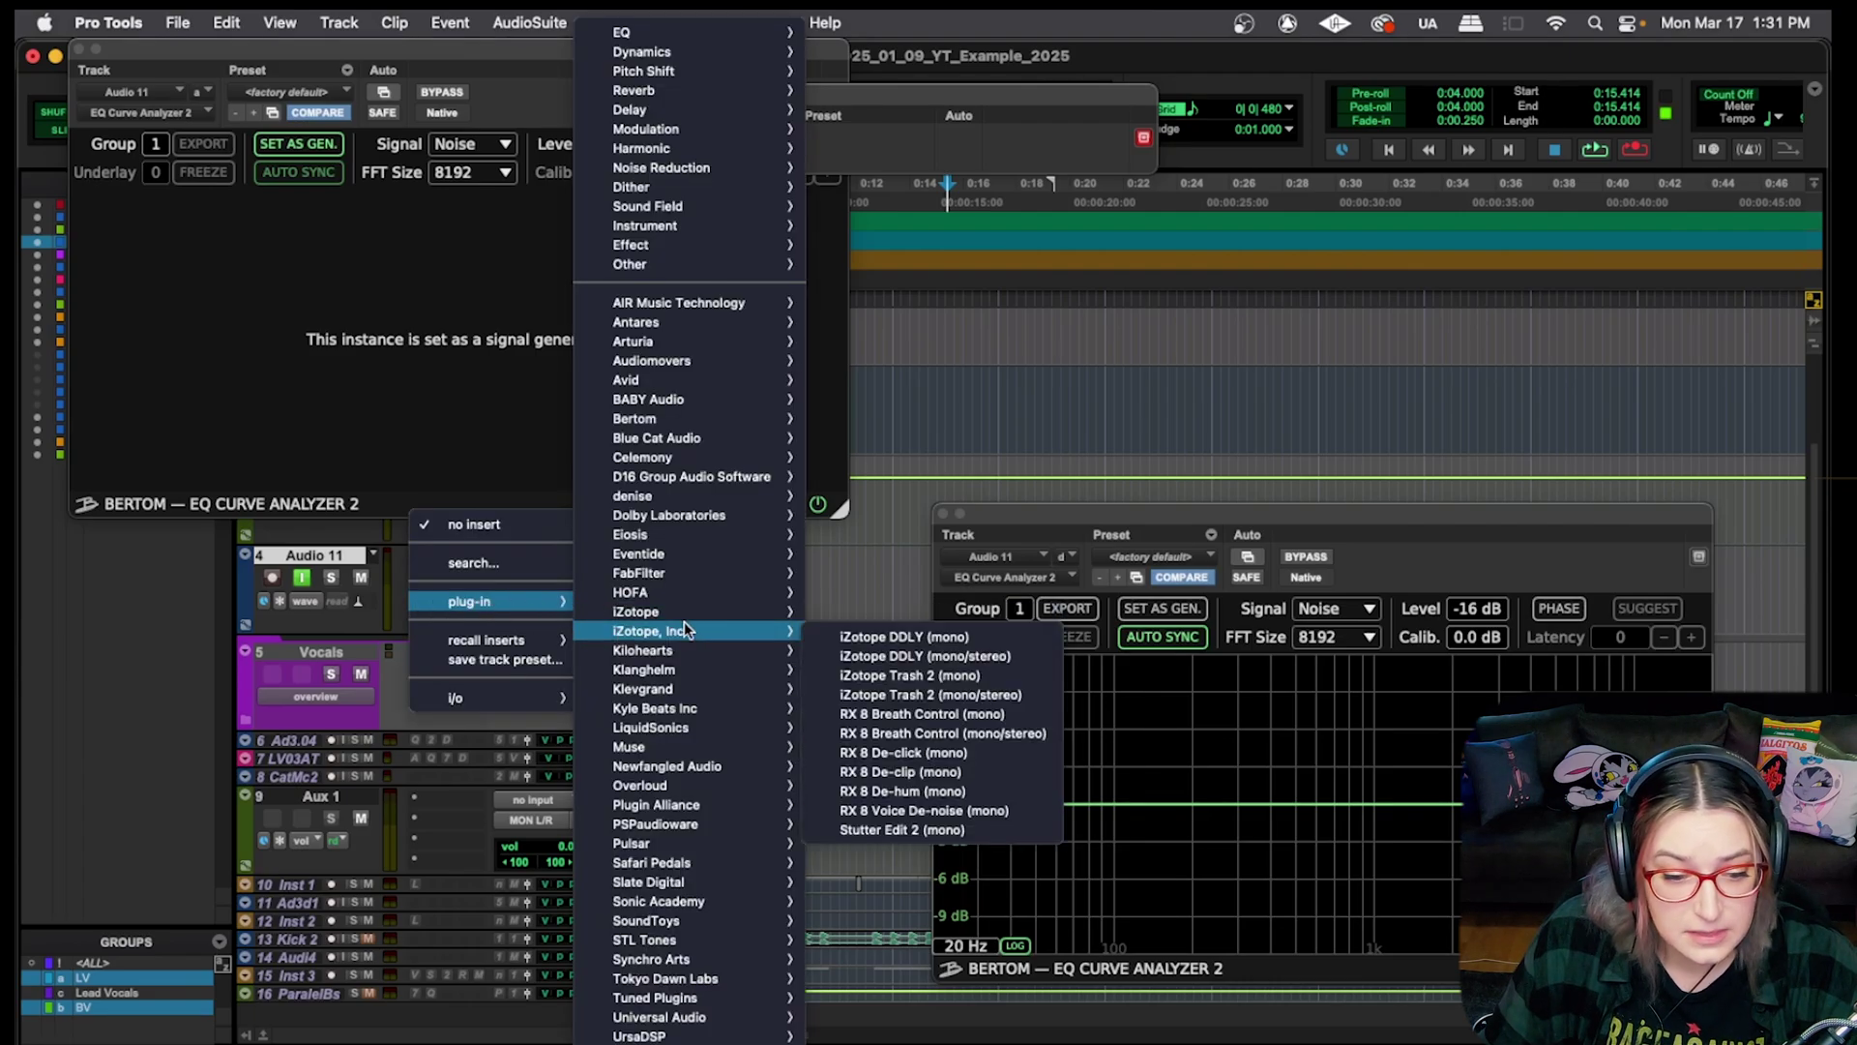
{"action": "mouse_move", "coordinate": [522, 601]}
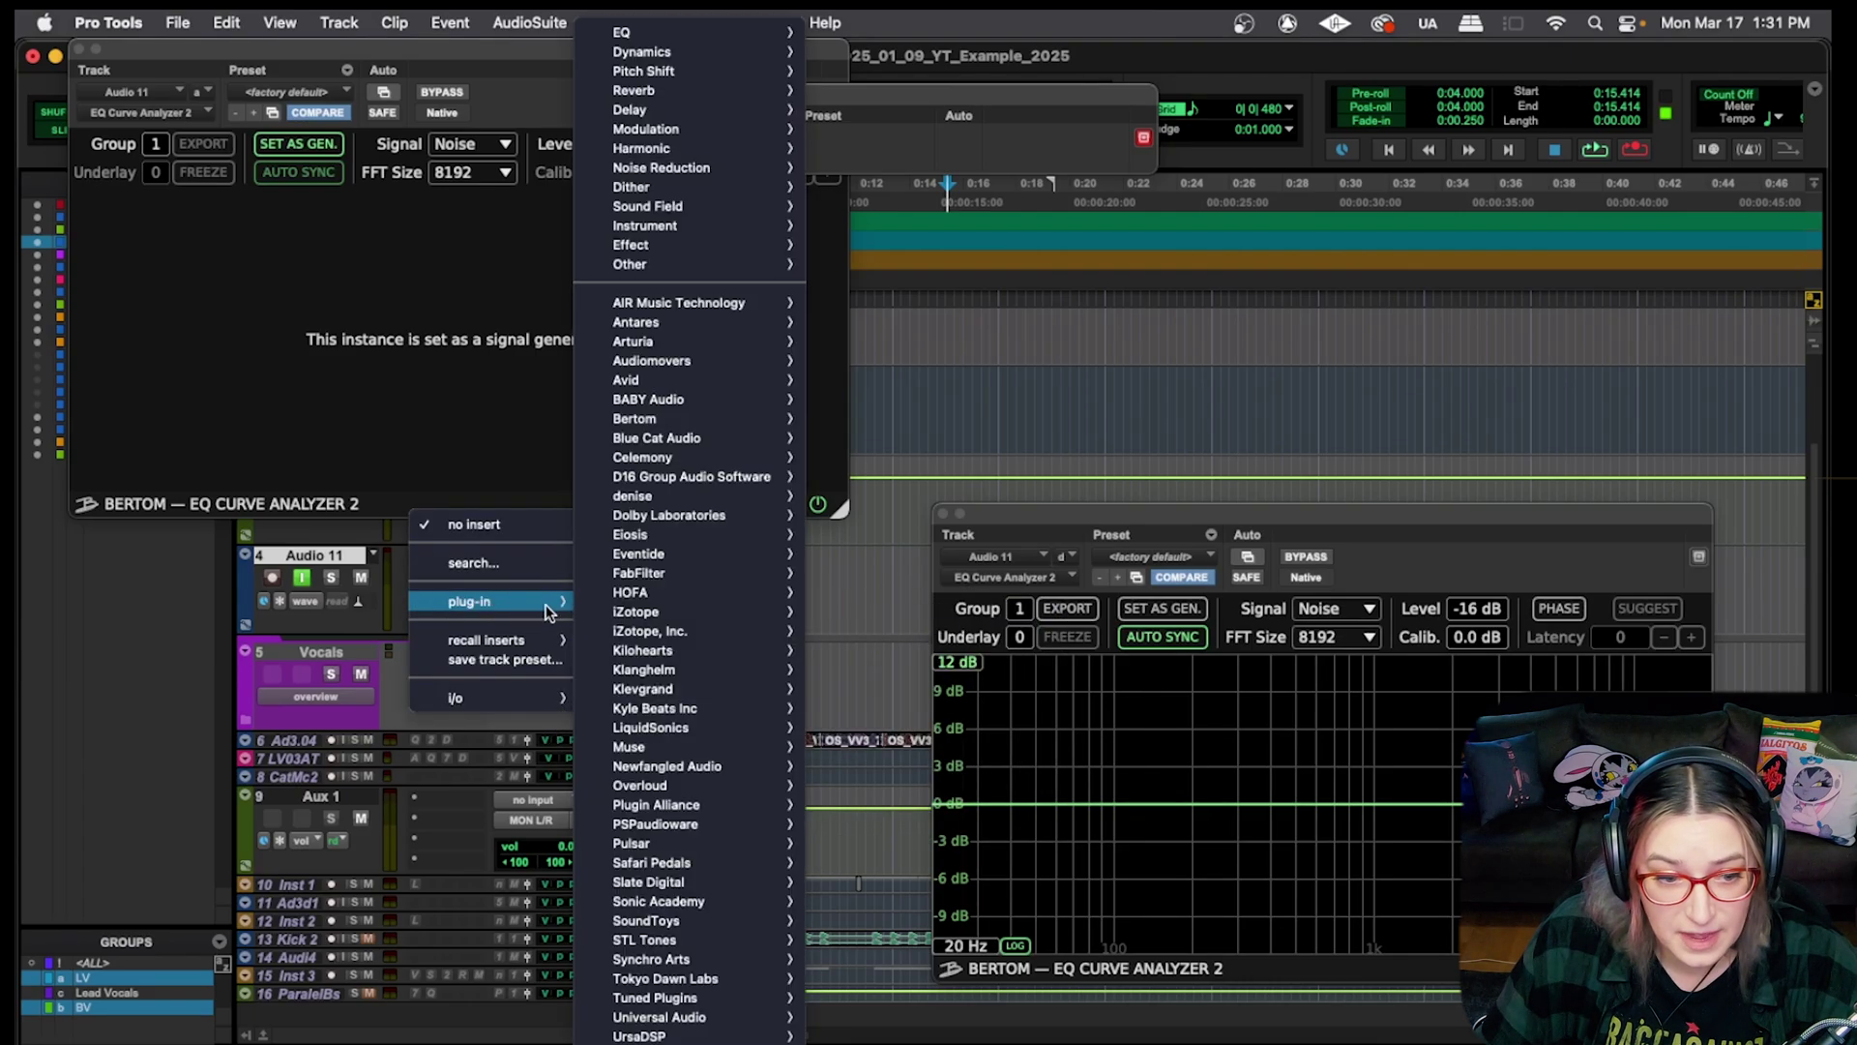
{"action": "mouse_move", "coordinate": [731, 670]}
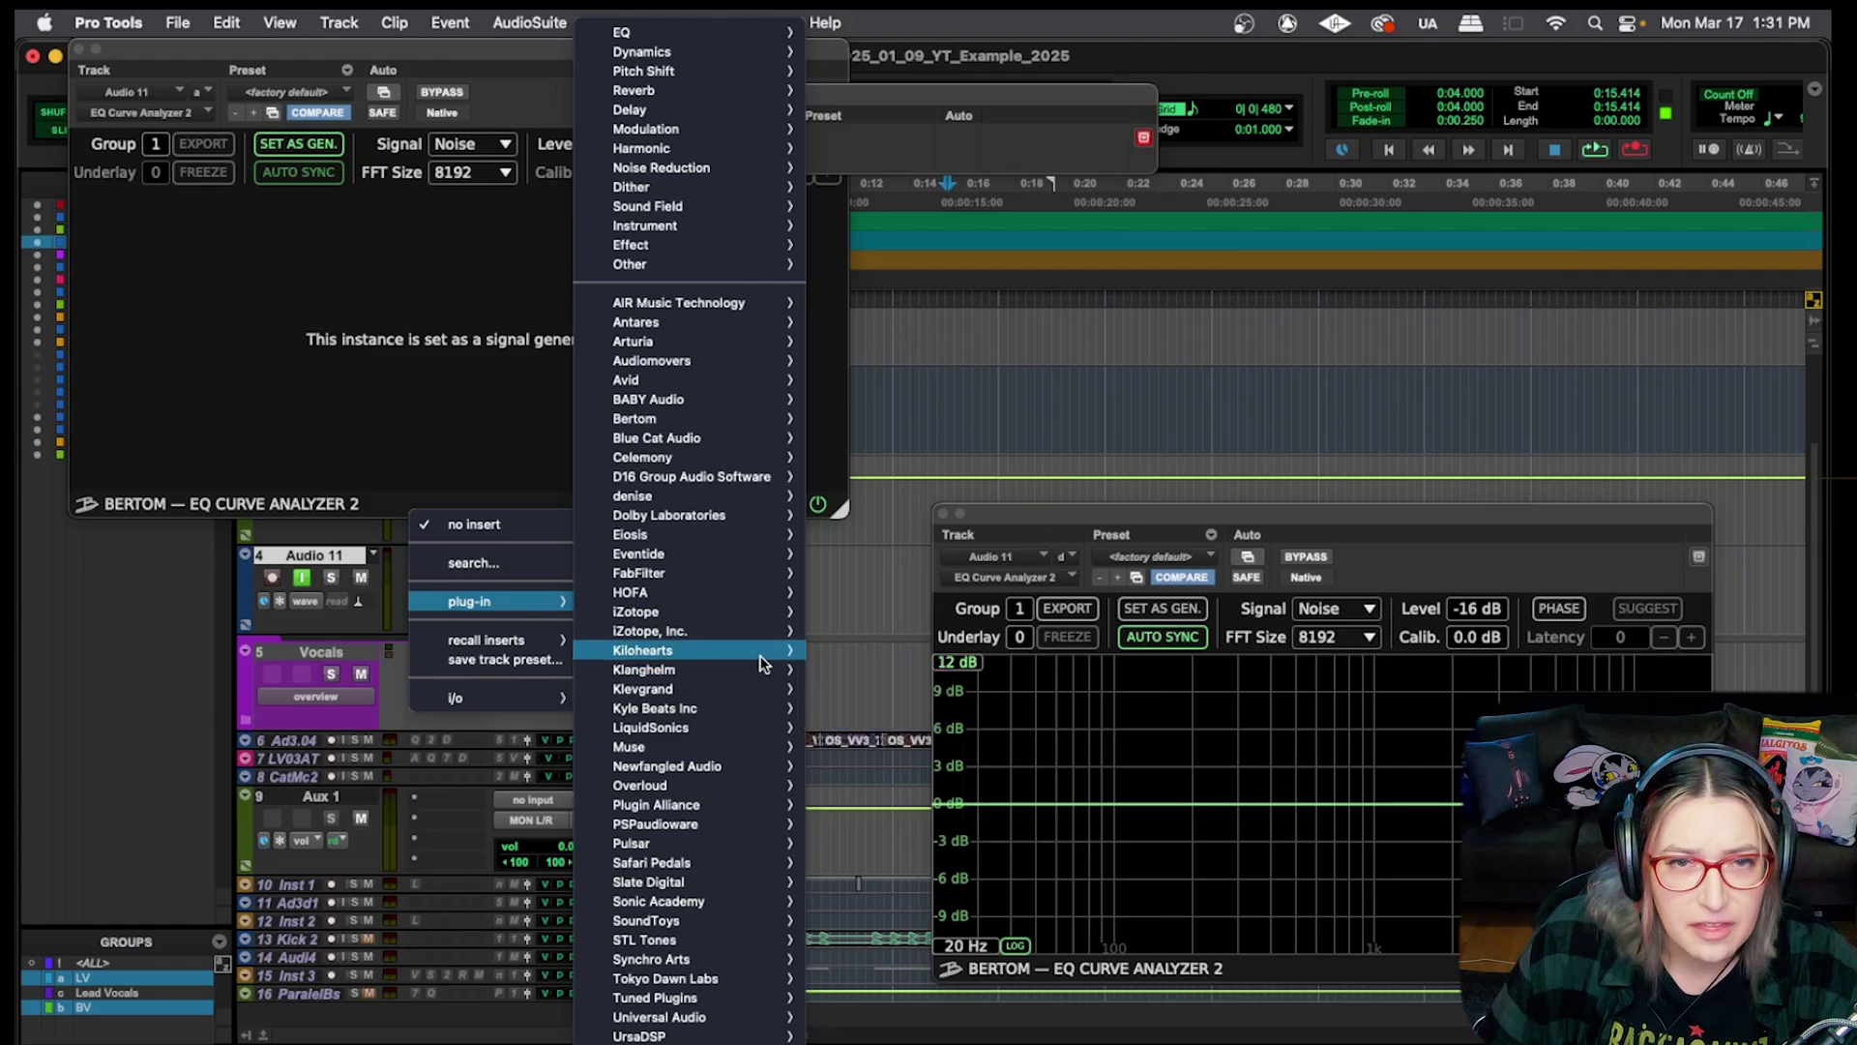
{"action": "mouse_move", "coordinate": [779, 578]}
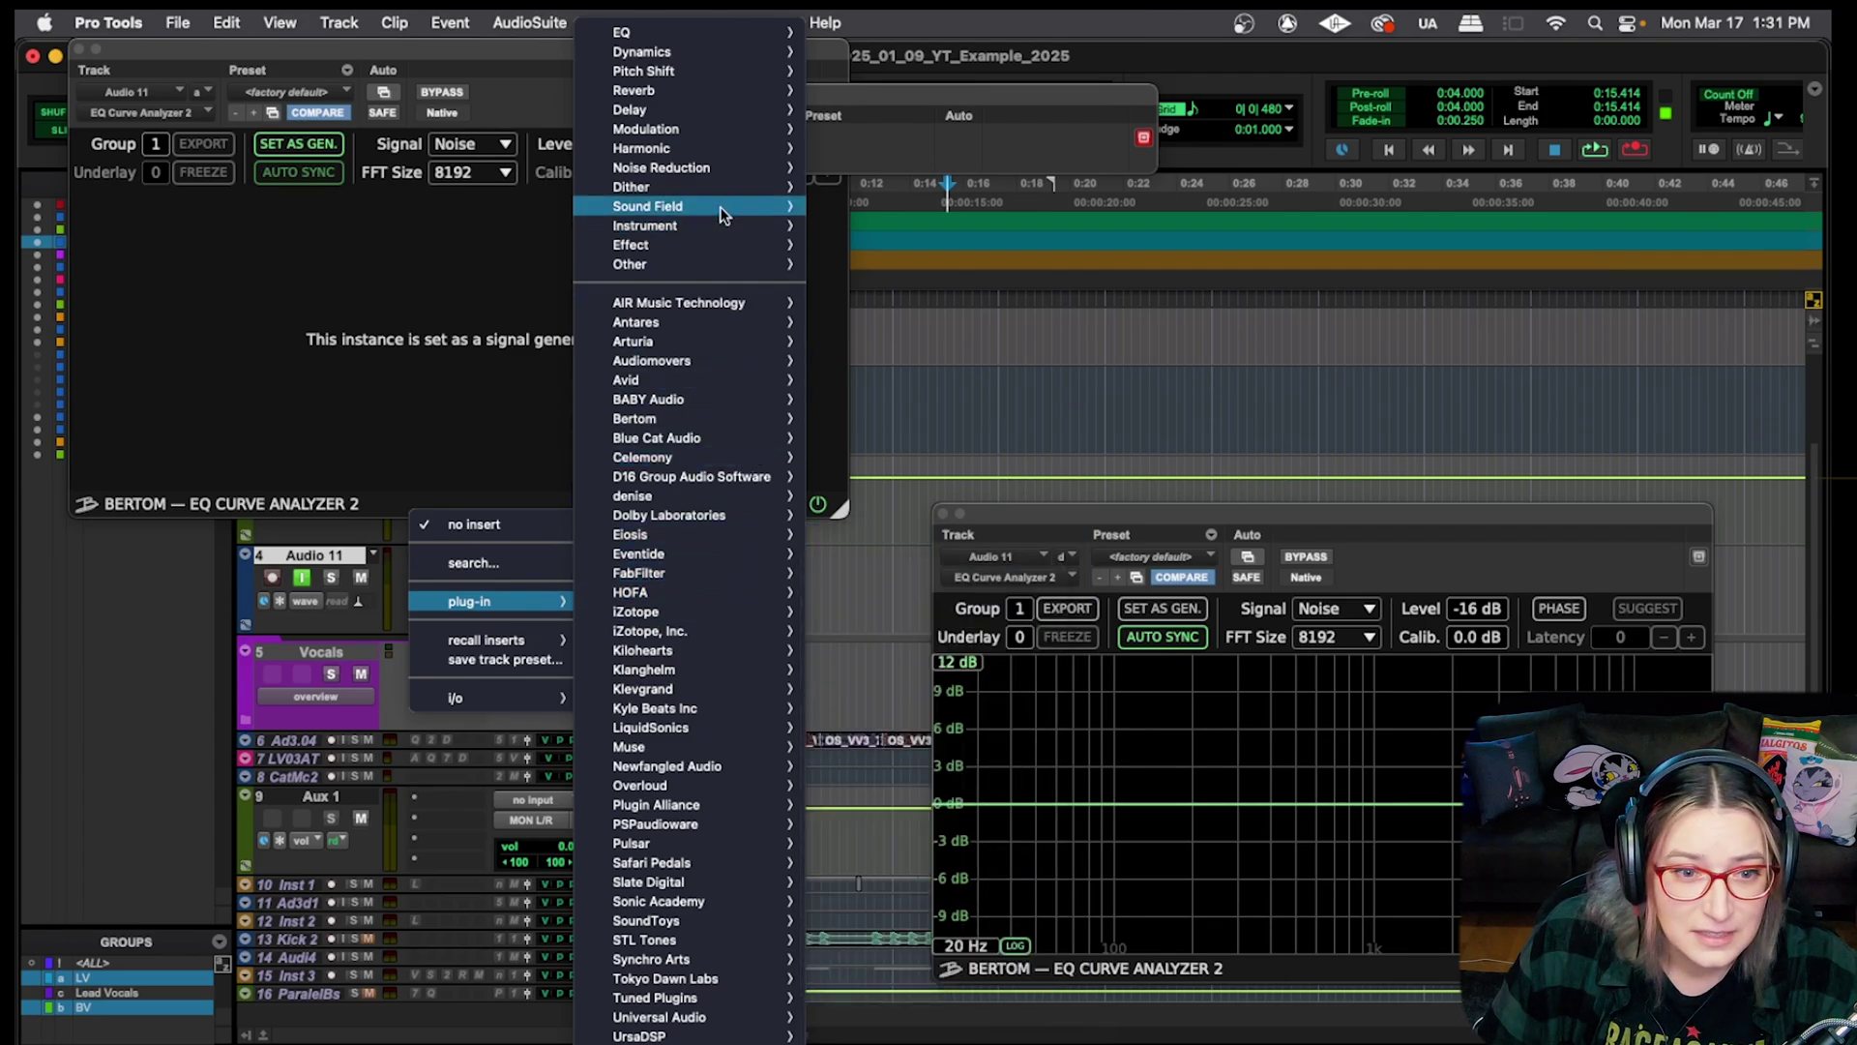
{"action": "mouse_move", "coordinate": [737, 33]}
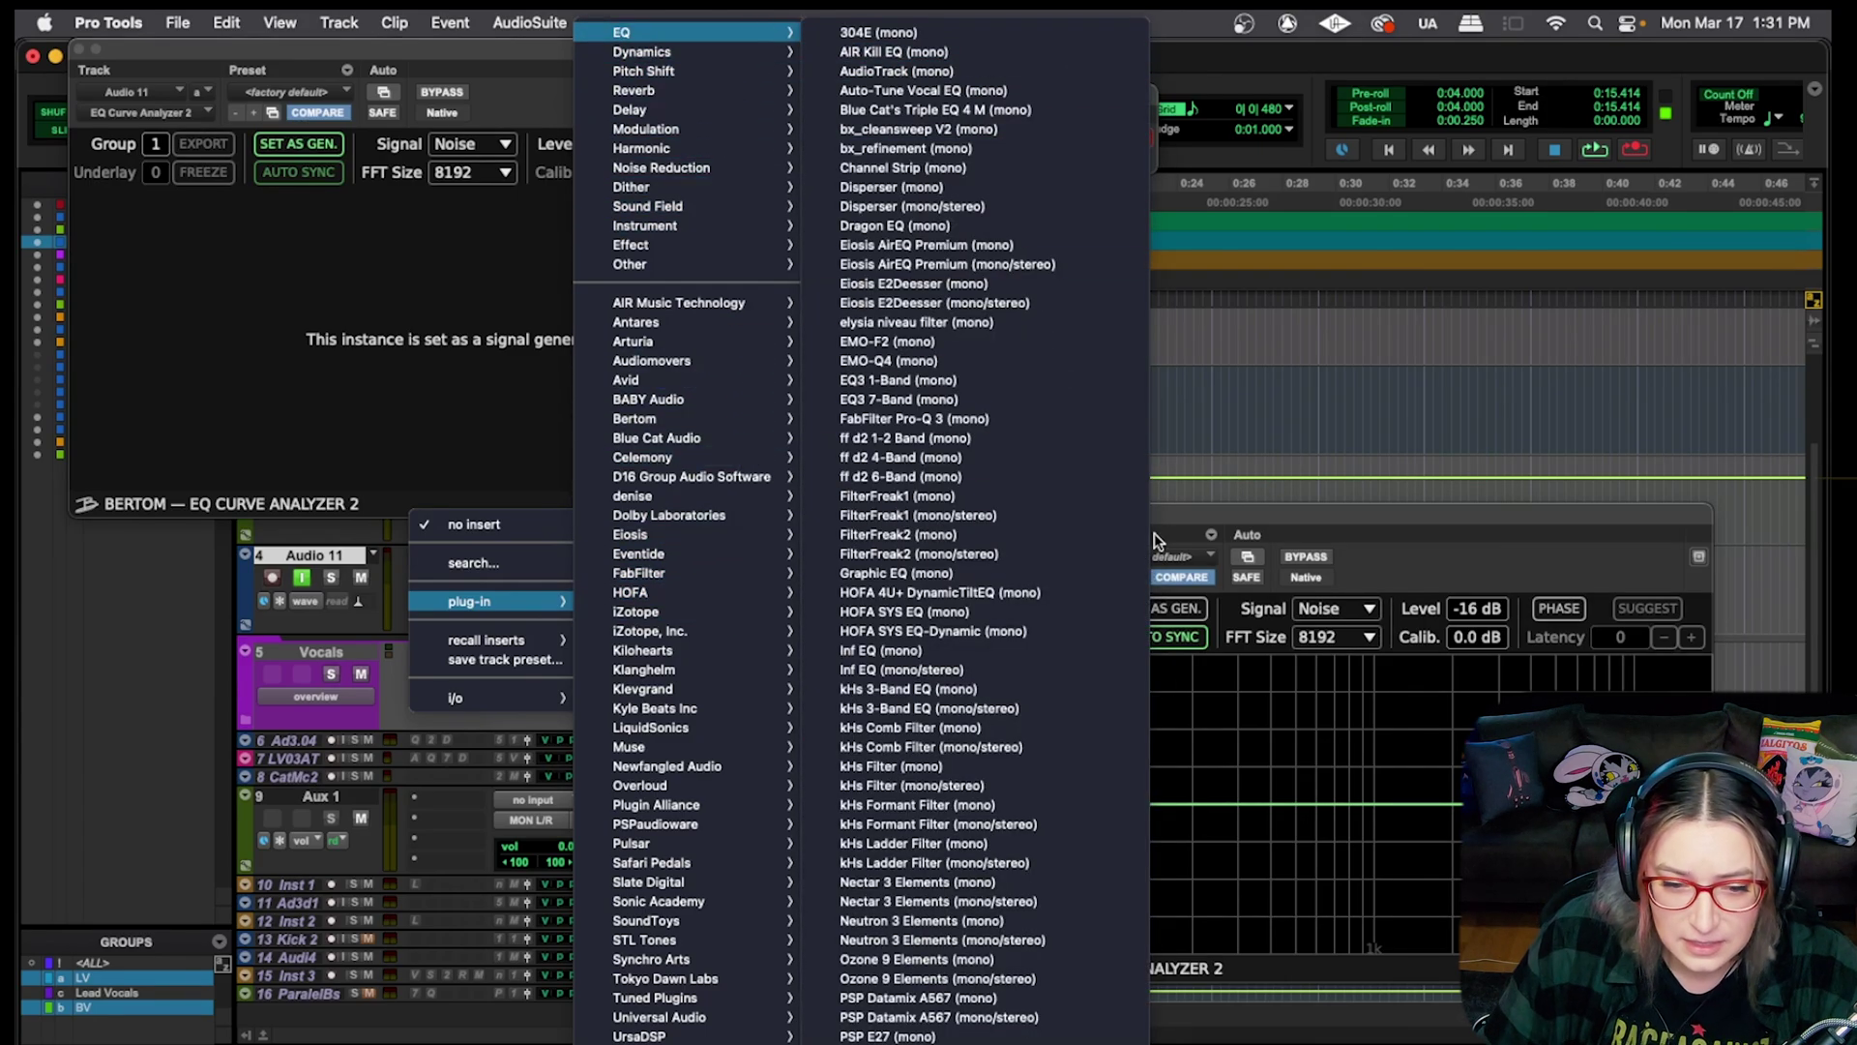
{"action": "scroll", "coordinate": [1064, 666], "scroll_direction": "down", "scroll_amount": 3}
{"action": "scroll", "coordinate": [1064, 666], "scroll_direction": "down", "scroll_amount": 4}
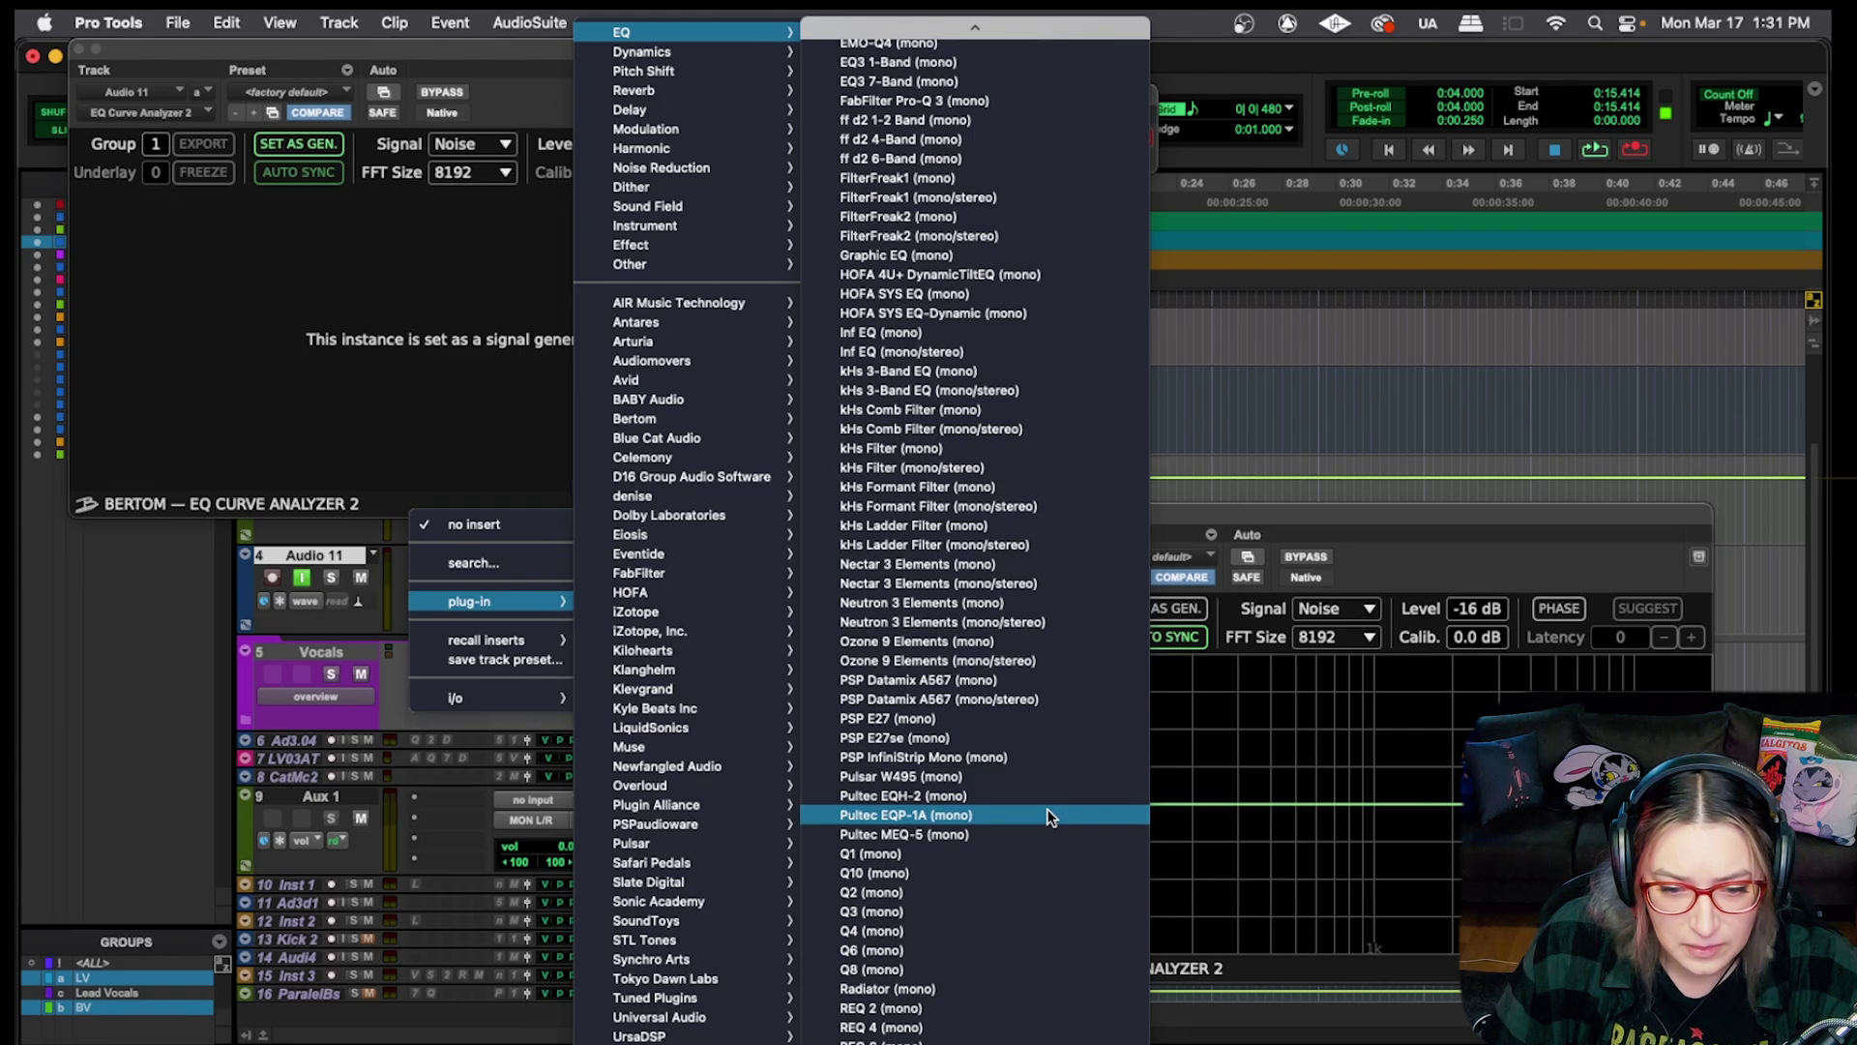
{"action": "left_click", "coordinate": [1049, 815]}
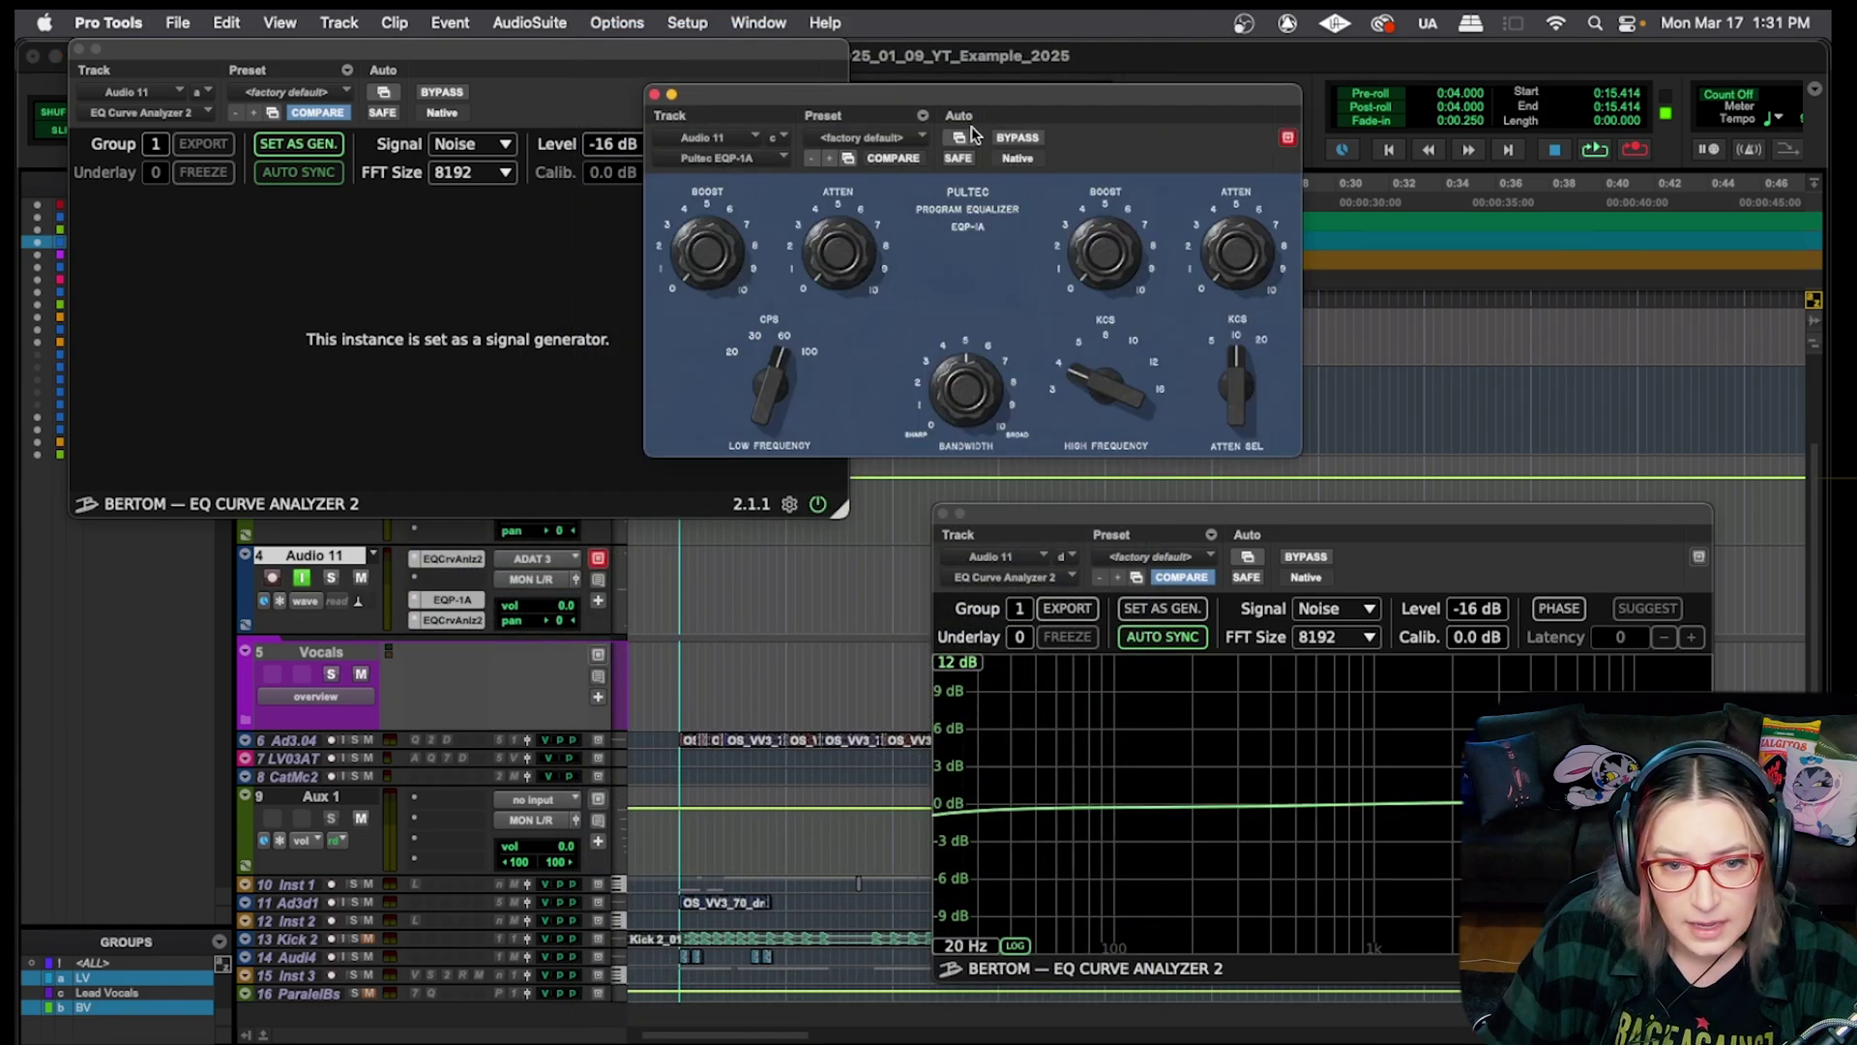
Separate the Pultec and analyzer windows, add a low boost, and try low frequency settings
{"action": "left_click_drag", "start_coordinate": [990, 99], "coordinate": [1197, 144]}
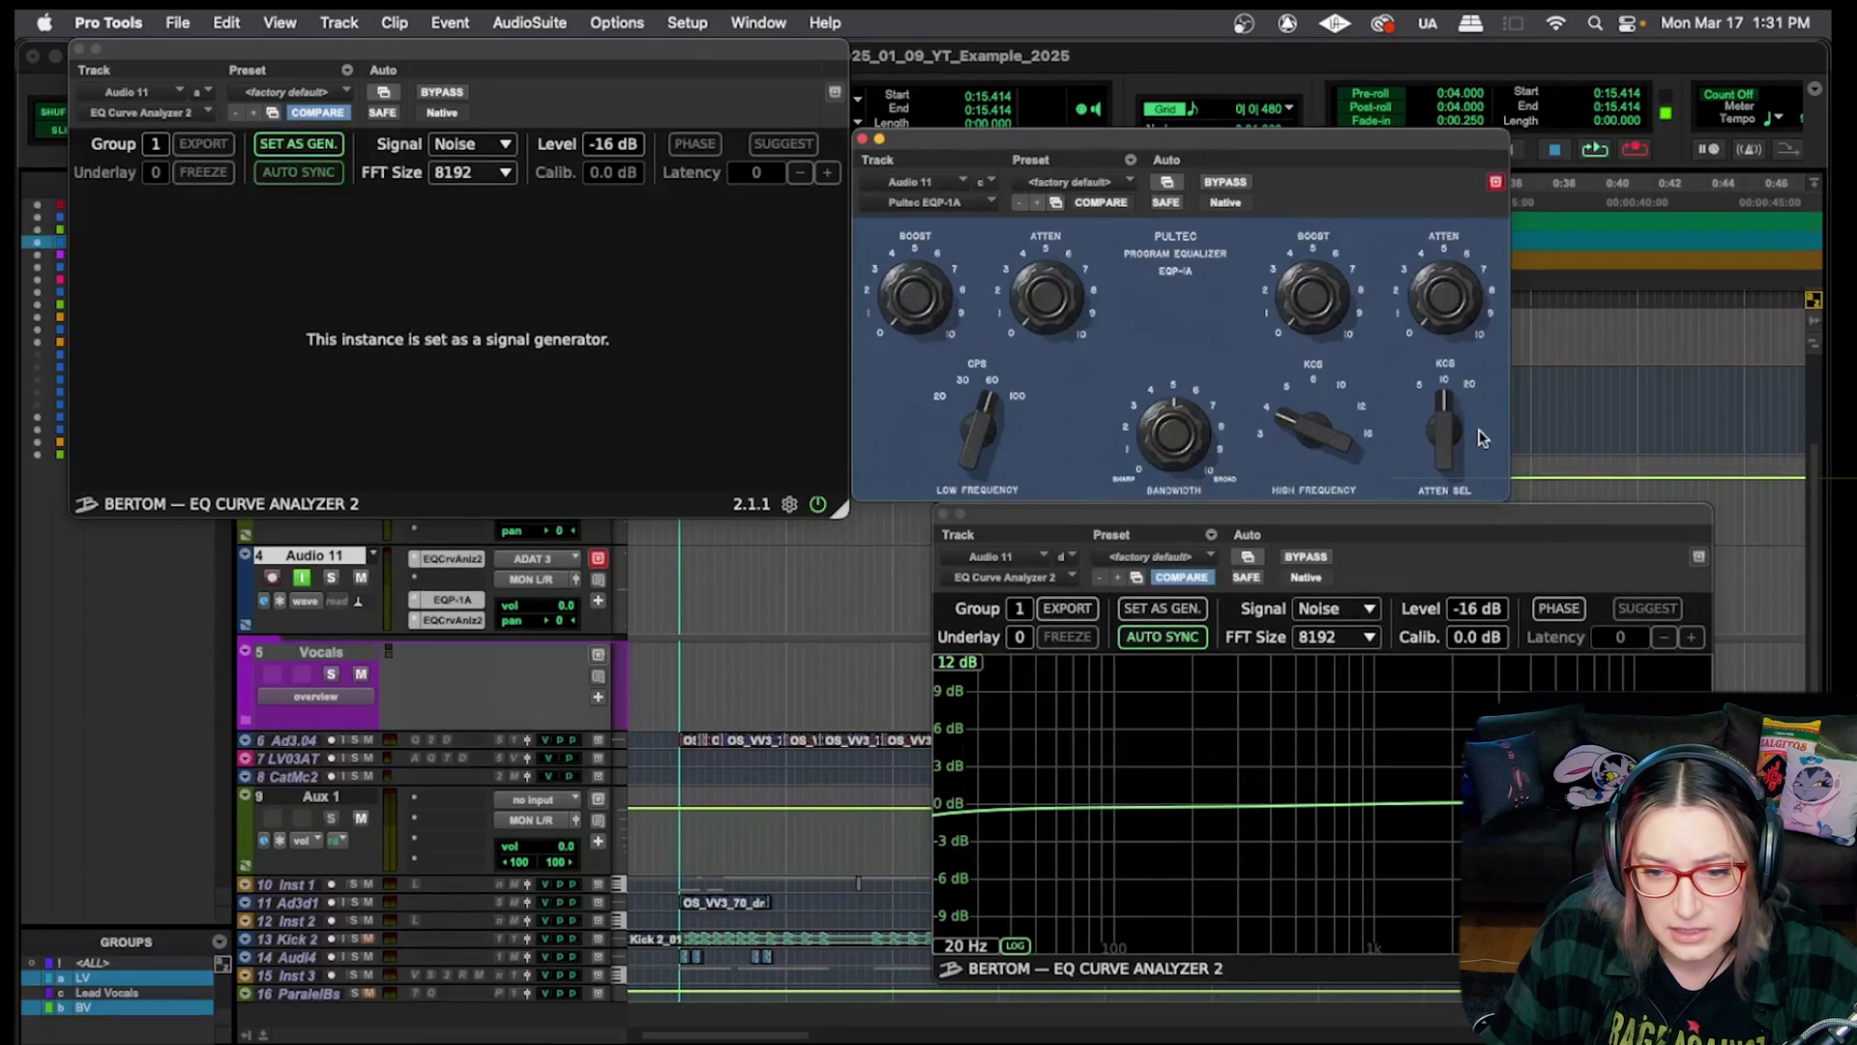
{"action": "left_click_drag", "start_coordinate": [1559, 520], "coordinate": [1096, 523]}
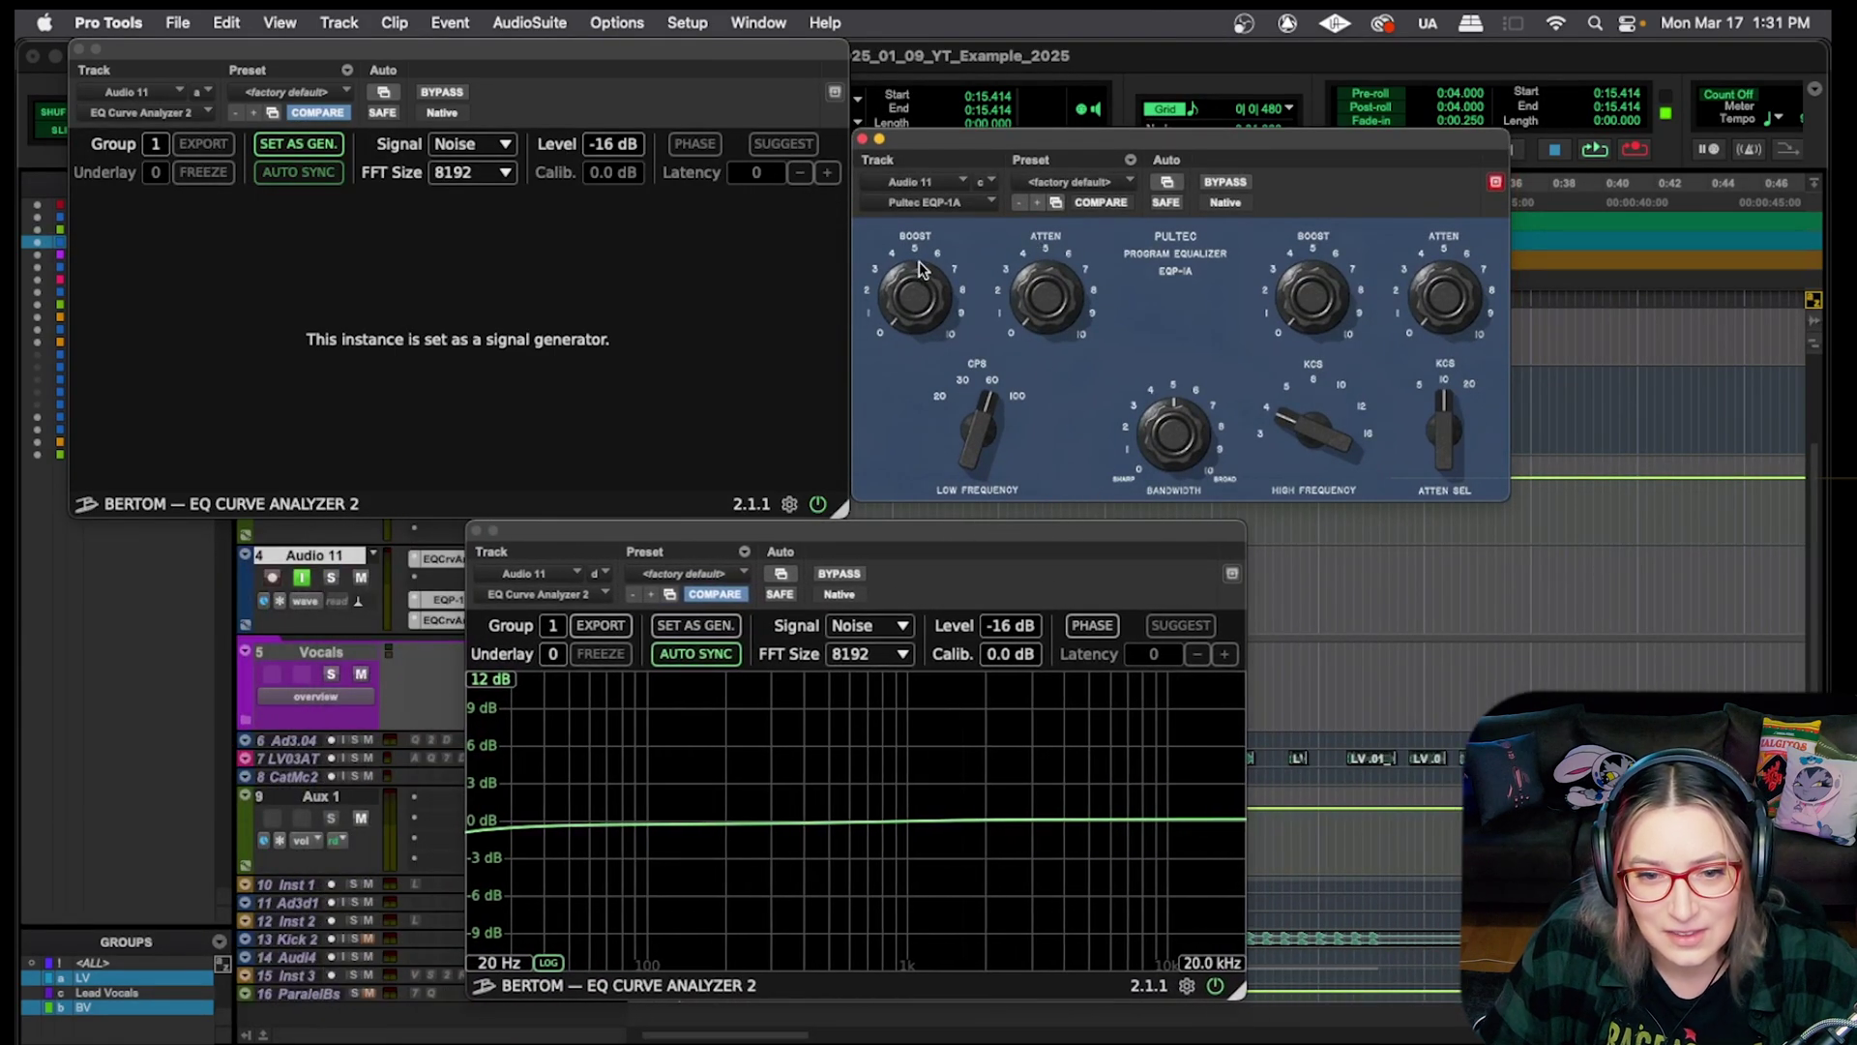
{"action": "left_click_drag", "start_coordinate": [914, 221], "coordinate": [921, 191]}
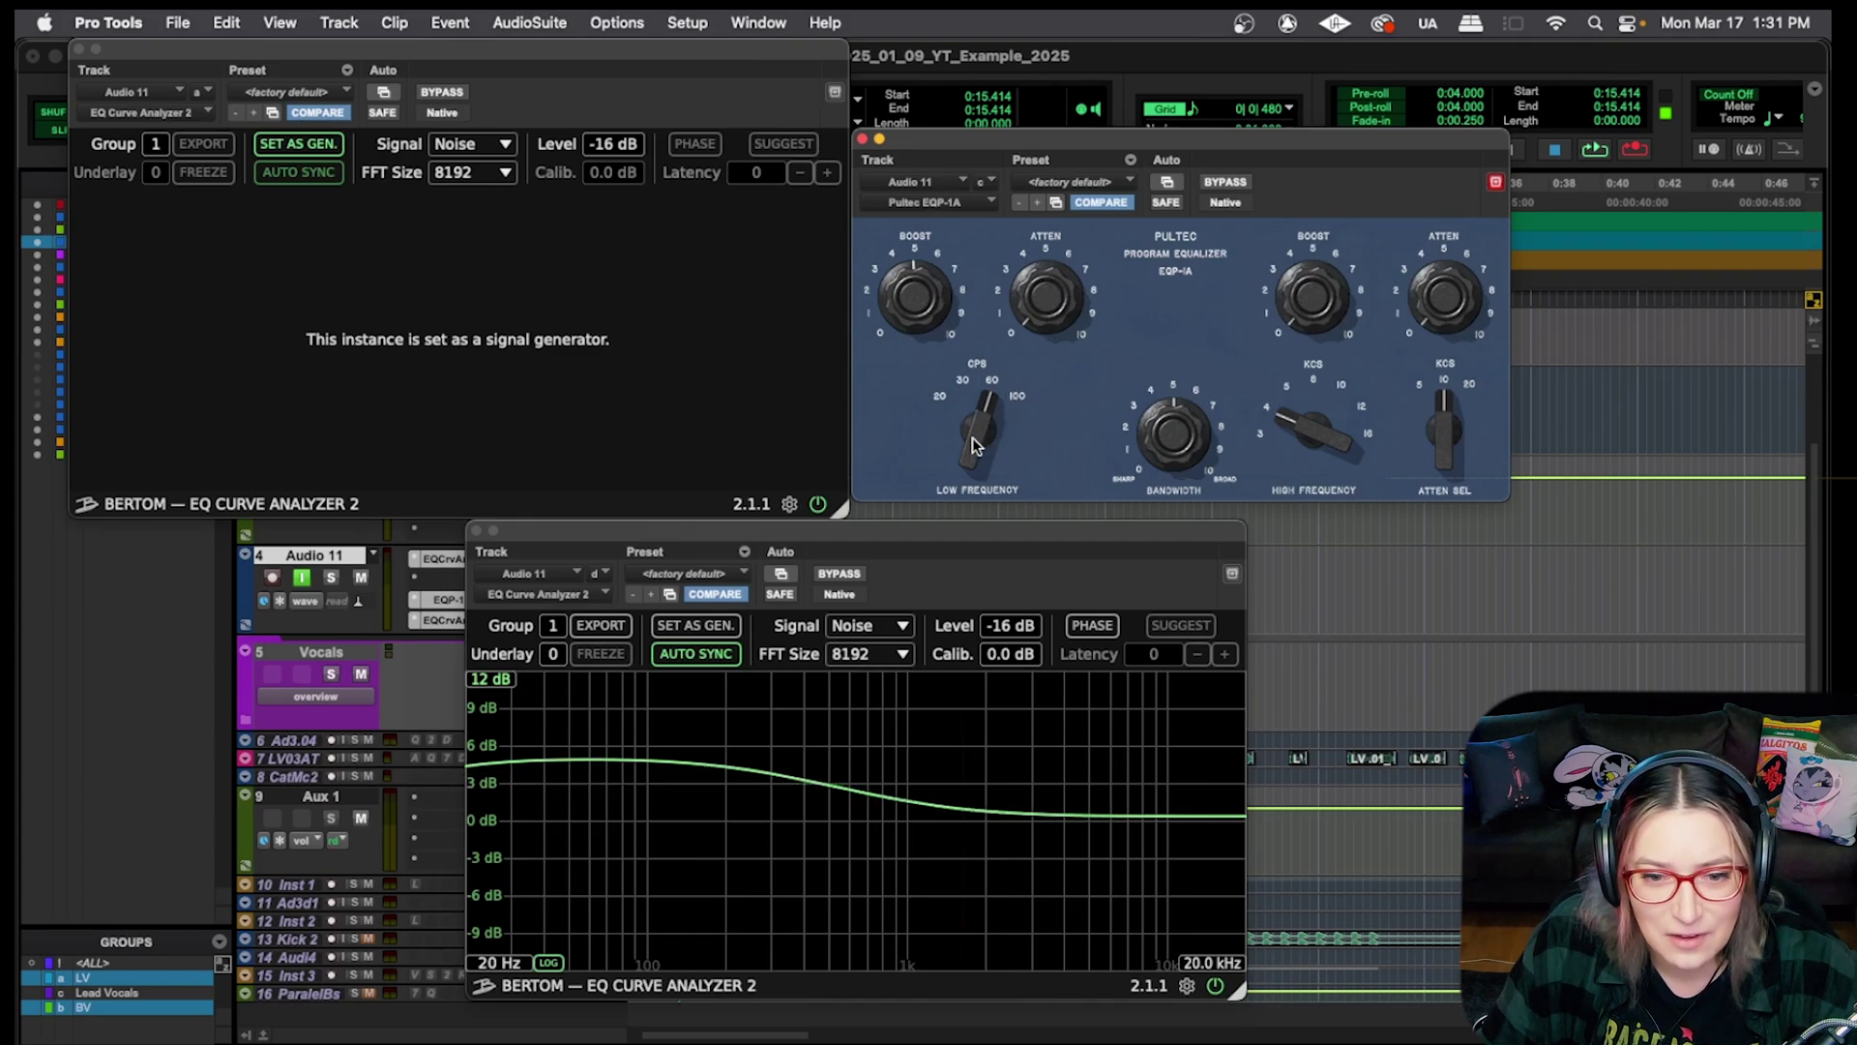
{"action": "left_click_drag", "start_coordinate": [974, 443], "coordinate": [987, 394]}
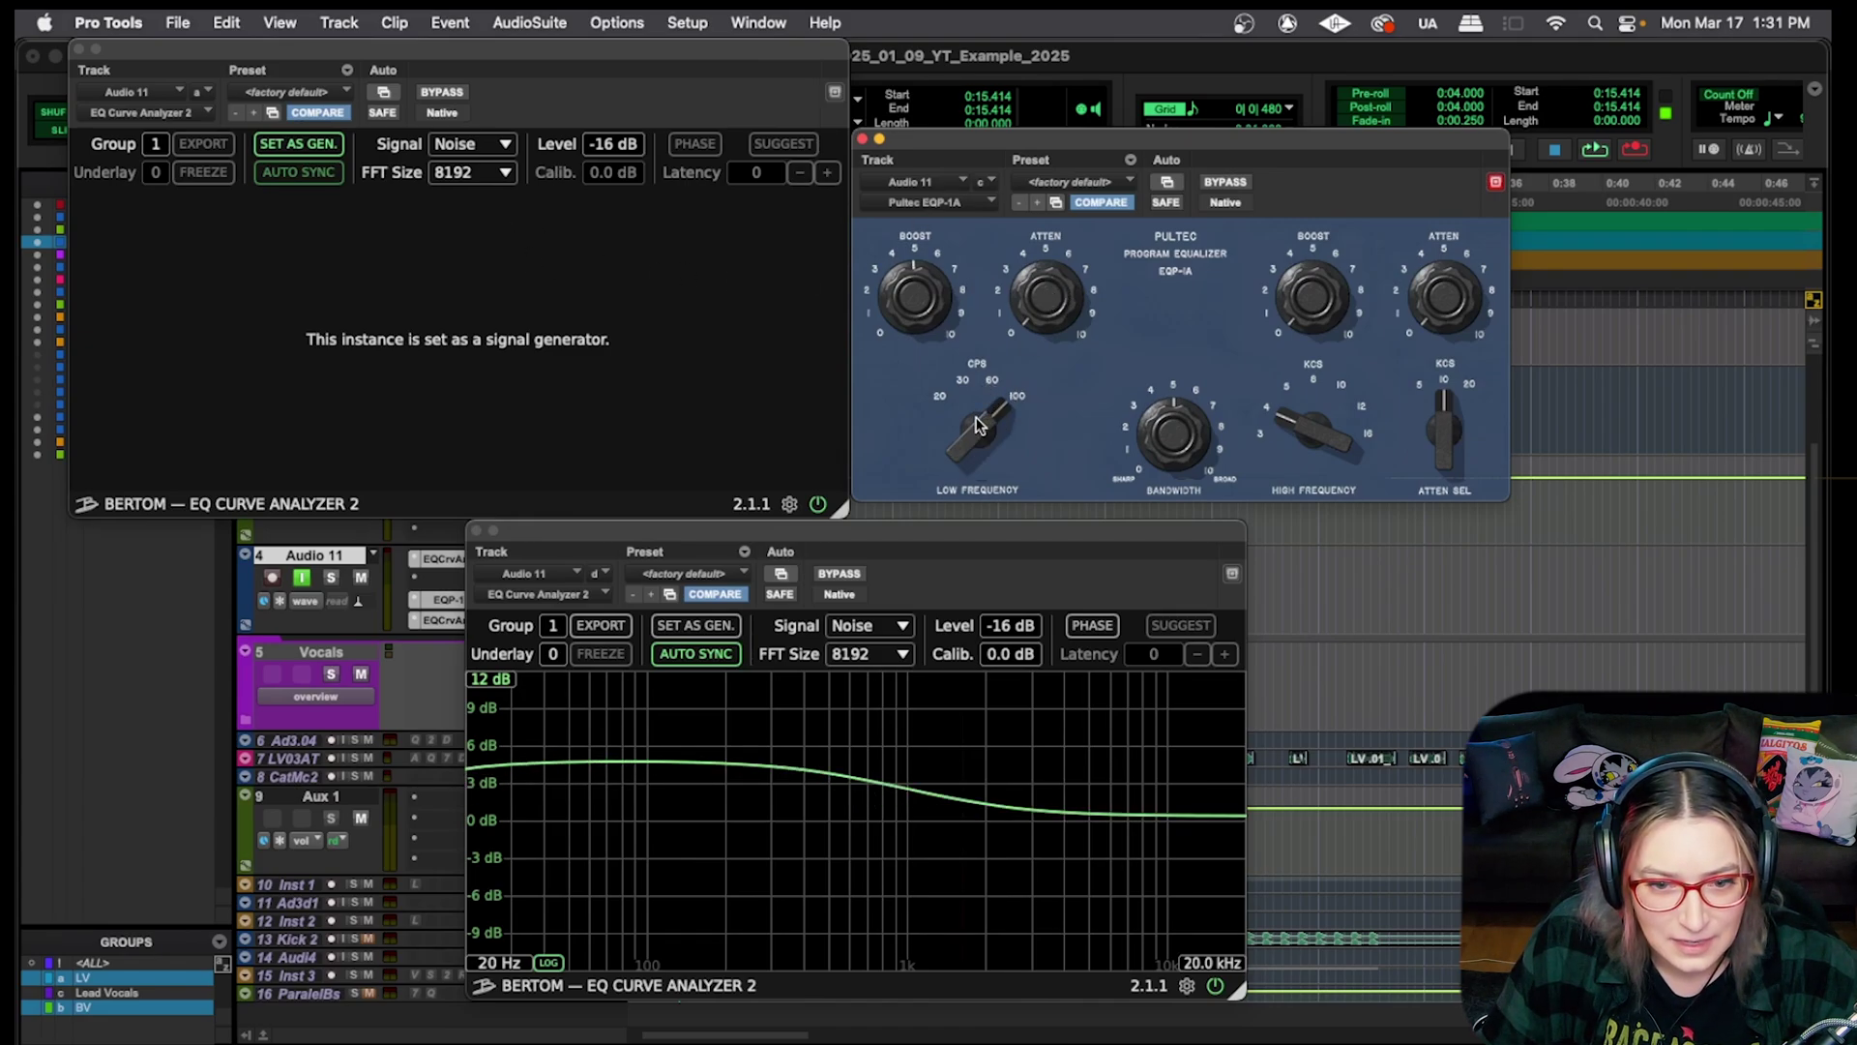
{"action": "left_click_drag", "start_coordinate": [977, 425], "coordinate": [975, 484]}
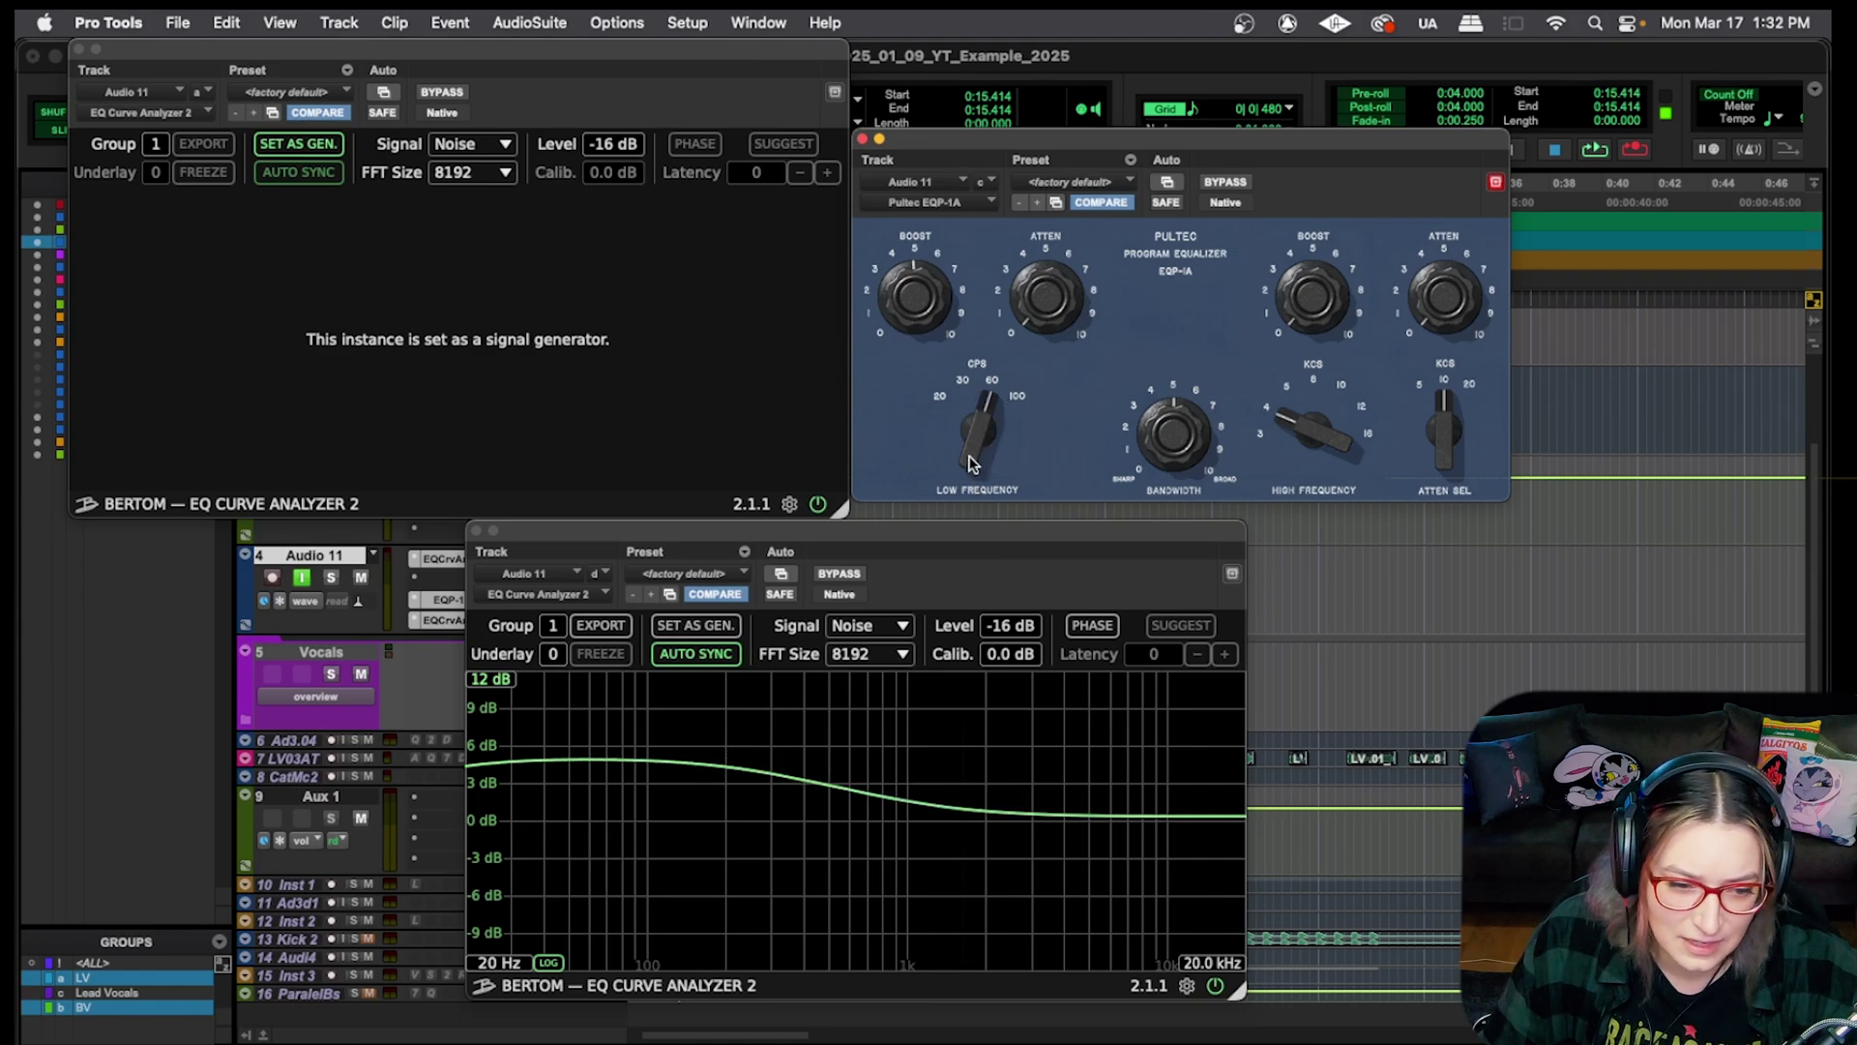
{"action": "left_click_drag", "start_coordinate": [972, 440], "coordinate": [987, 458]}
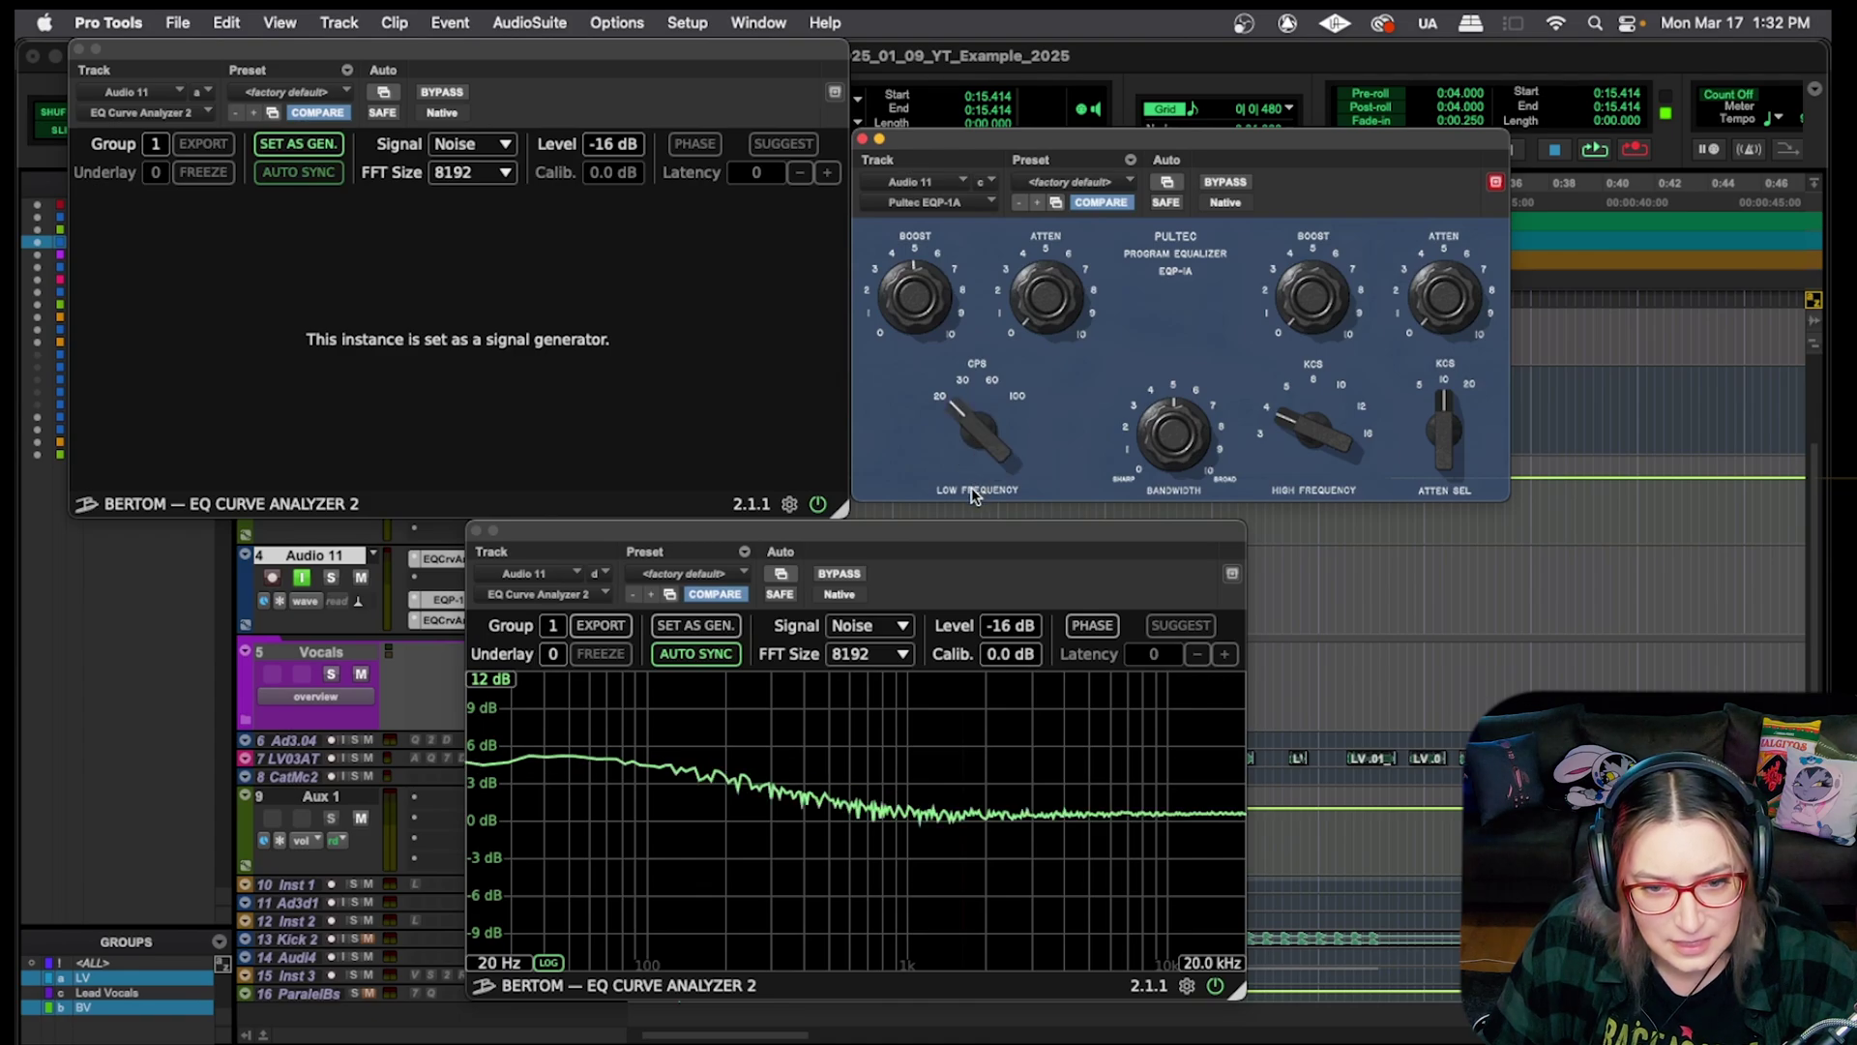
Set the Pultec low frequency to 100 CPS, increase the boost, and adjust attenuation to shape the dip
{"action": "left_click_drag", "start_coordinate": [981, 433], "coordinate": [984, 378]}
{"action": "left_click_drag", "start_coordinate": [982, 442], "coordinate": [1058, 346]}
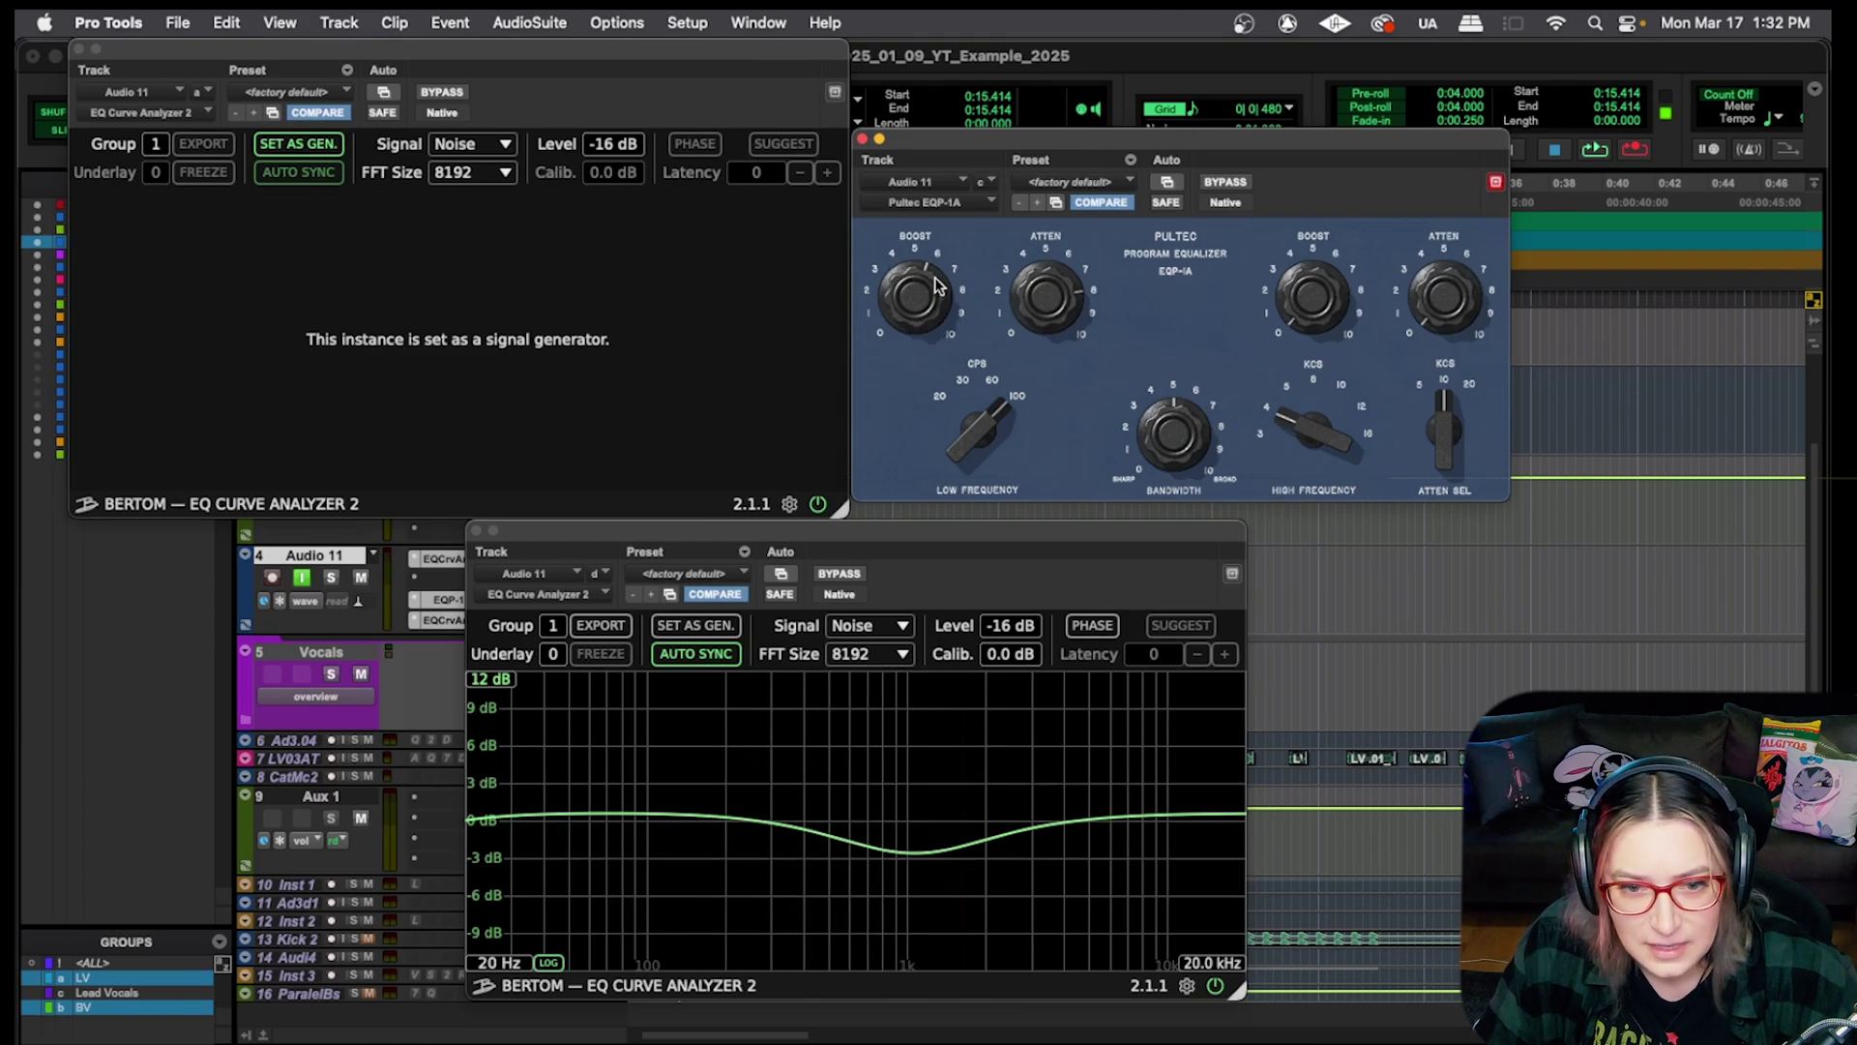
{"action": "left_click_drag", "start_coordinate": [935, 285], "coordinate": [936, 273]}
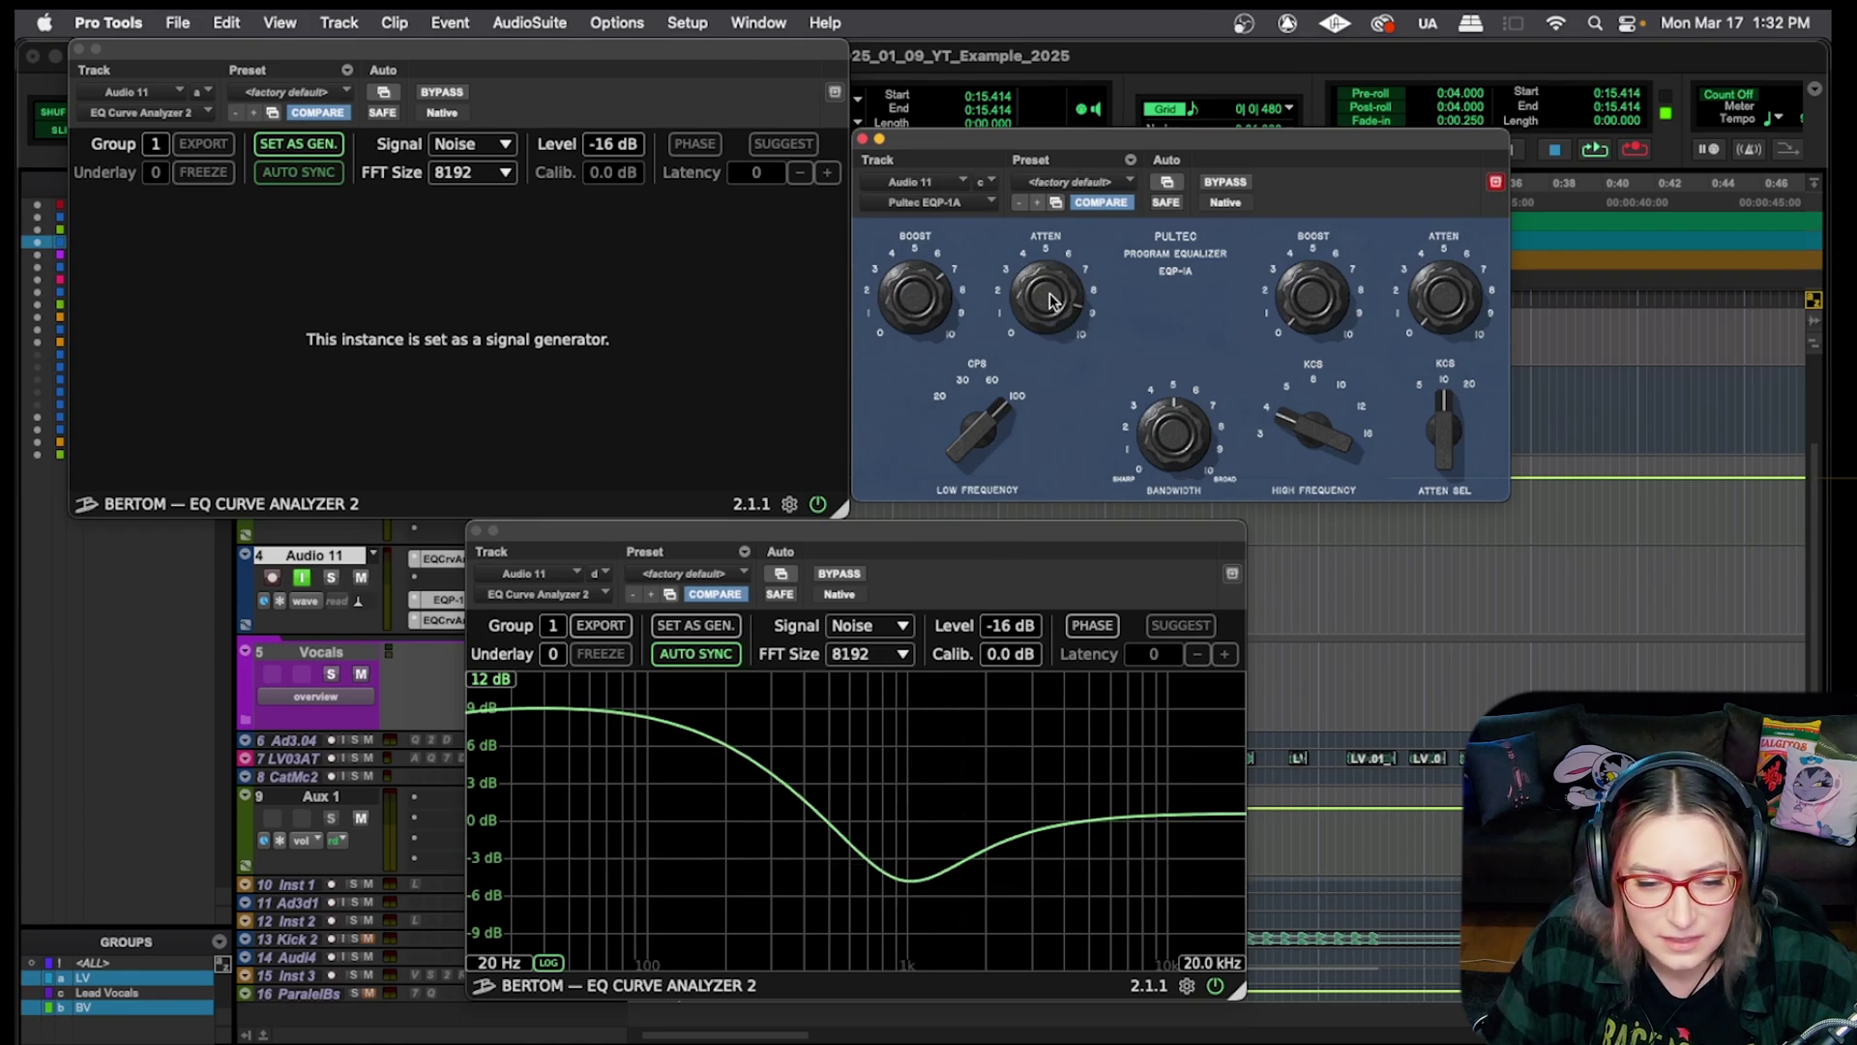
{"action": "left_click_drag", "start_coordinate": [1058, 295], "coordinate": [1054, 339]}
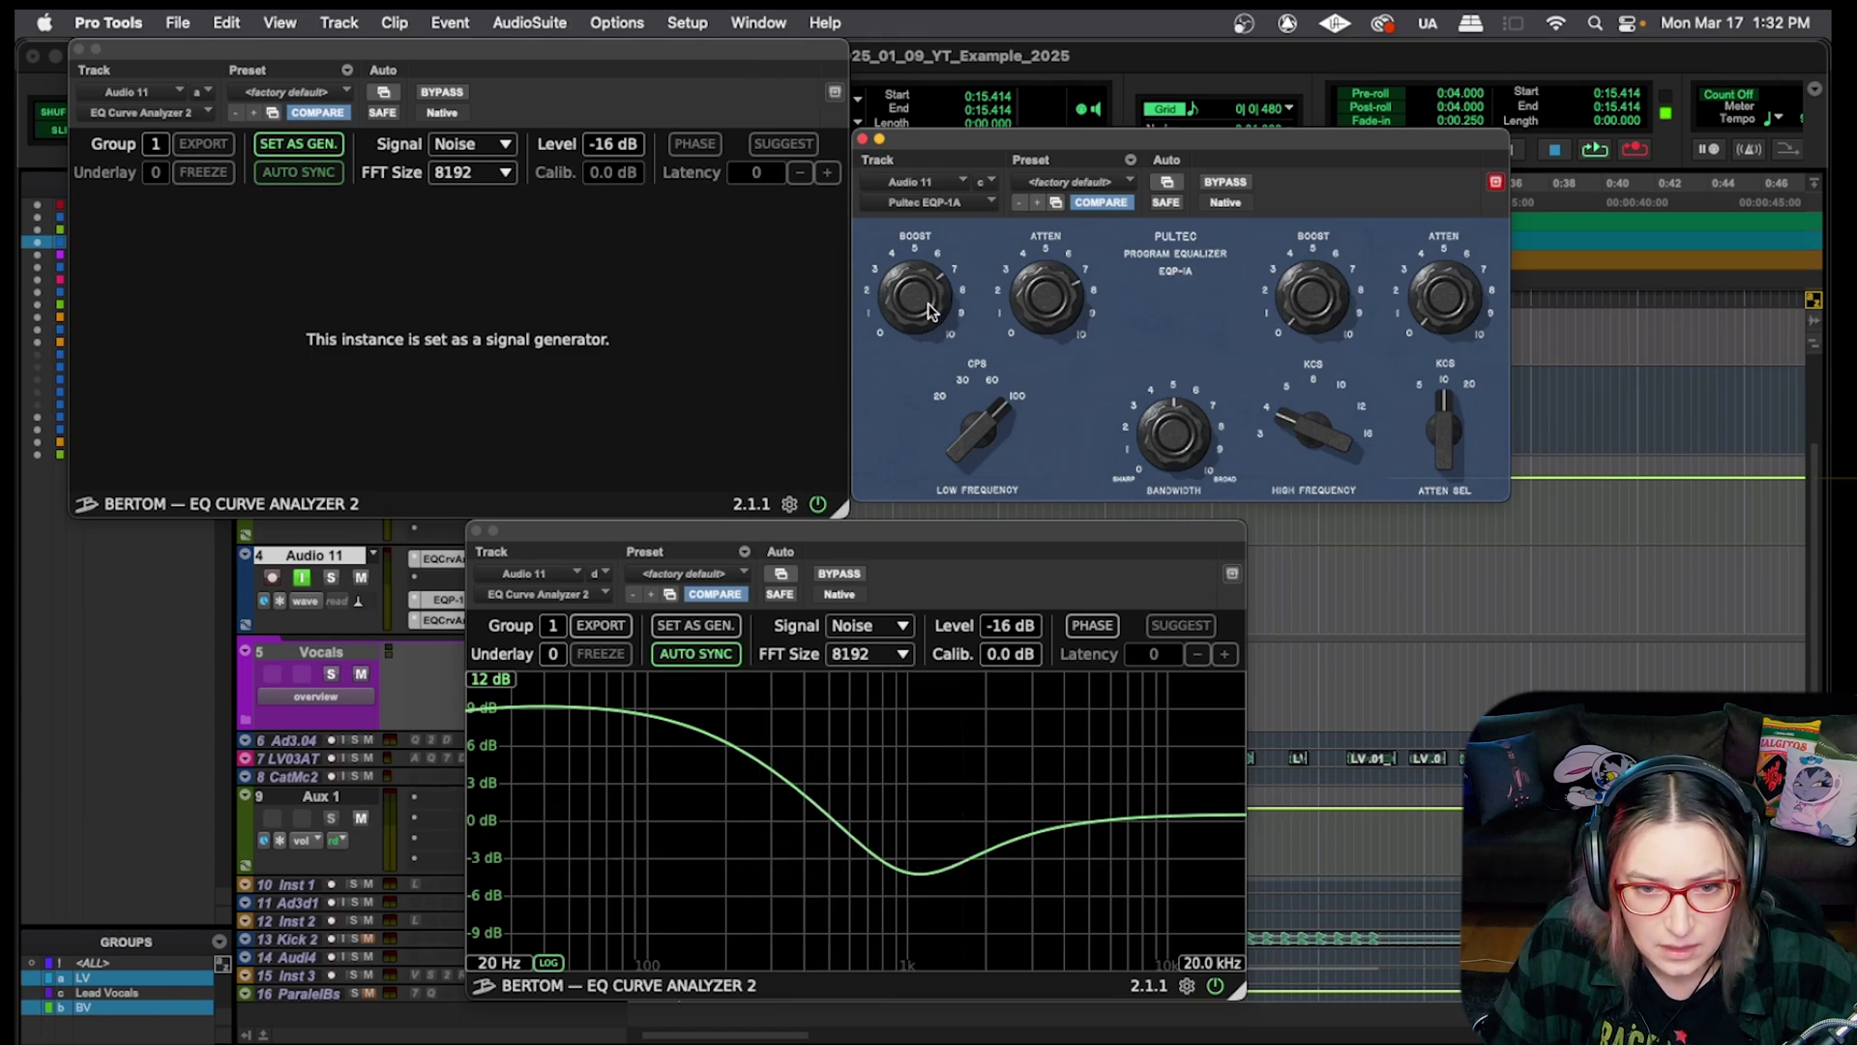
{"action": "left_click_drag", "start_coordinate": [925, 331], "coordinate": [919, 392]}
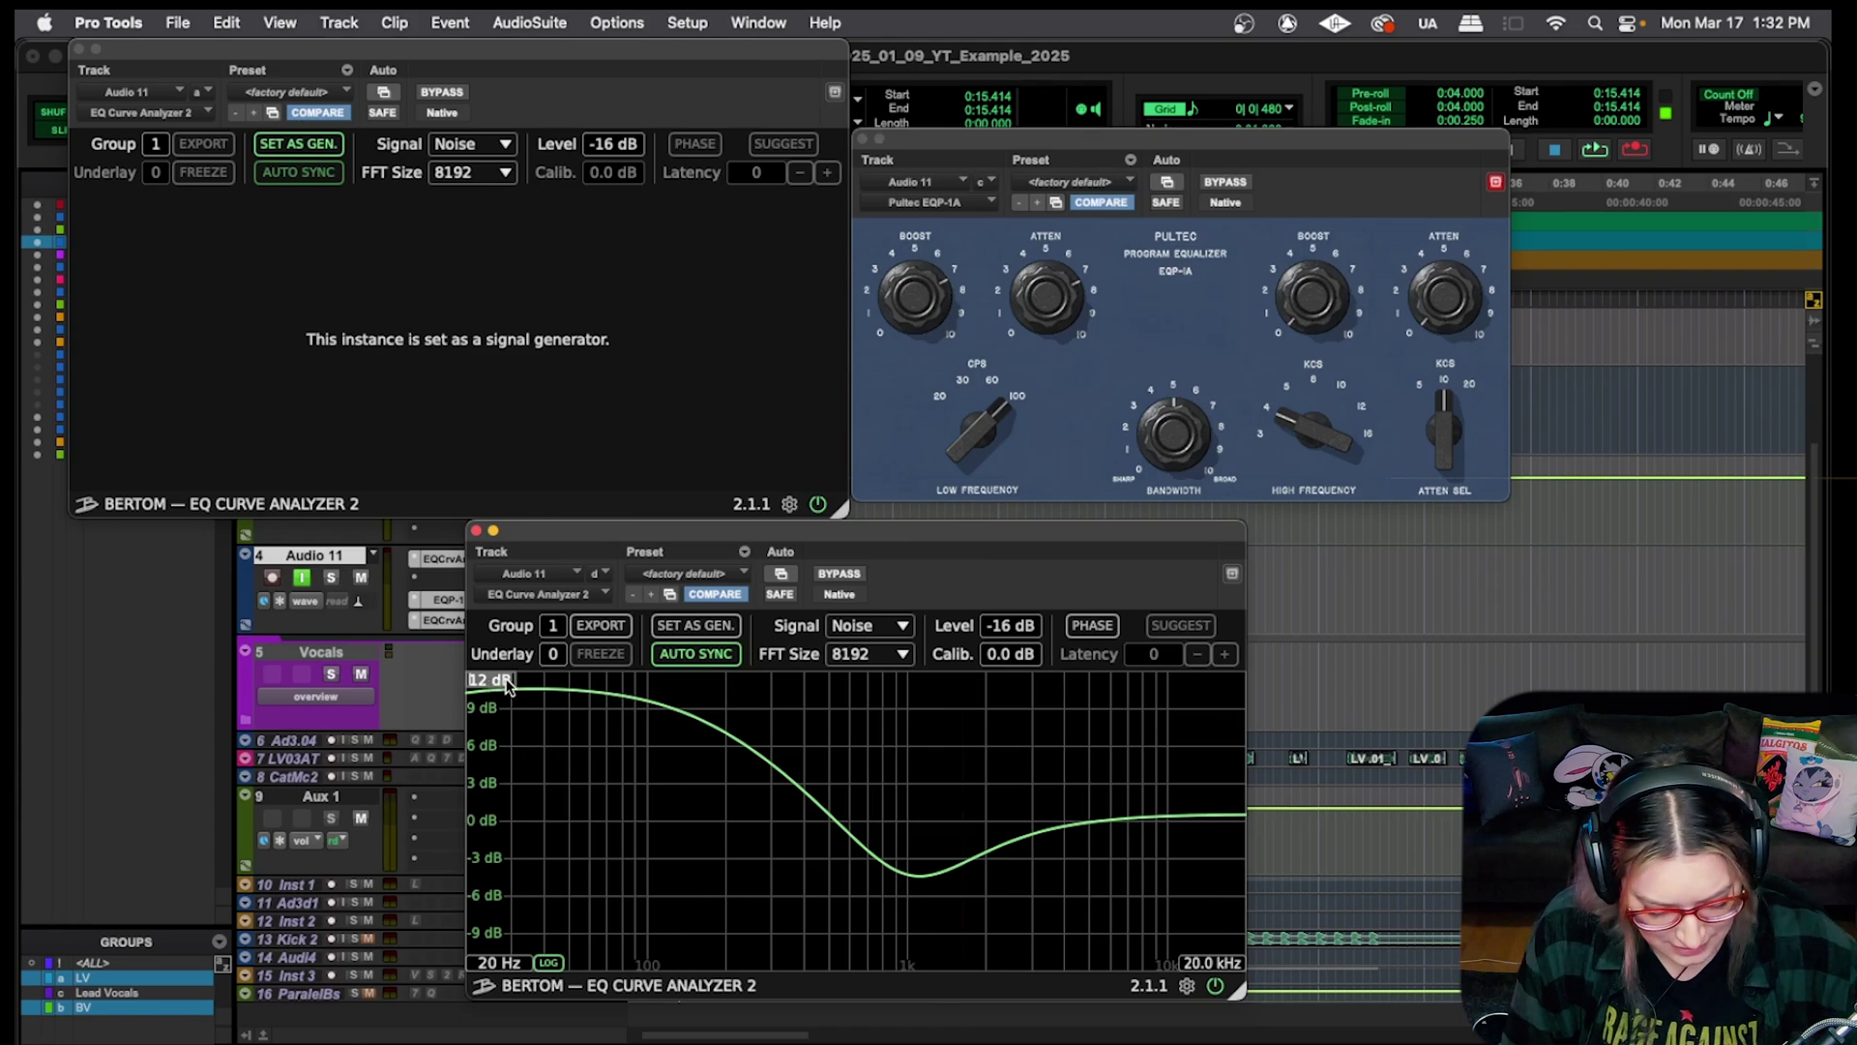
Set the analyzer top range to 50 dB, raise the Pultec low boost, and slightly attenuate highs
{"action": "left_click", "coordinate": [504, 685]}
{"action": "type", "text": "50"}
{"action": "key", "text": "Return"}
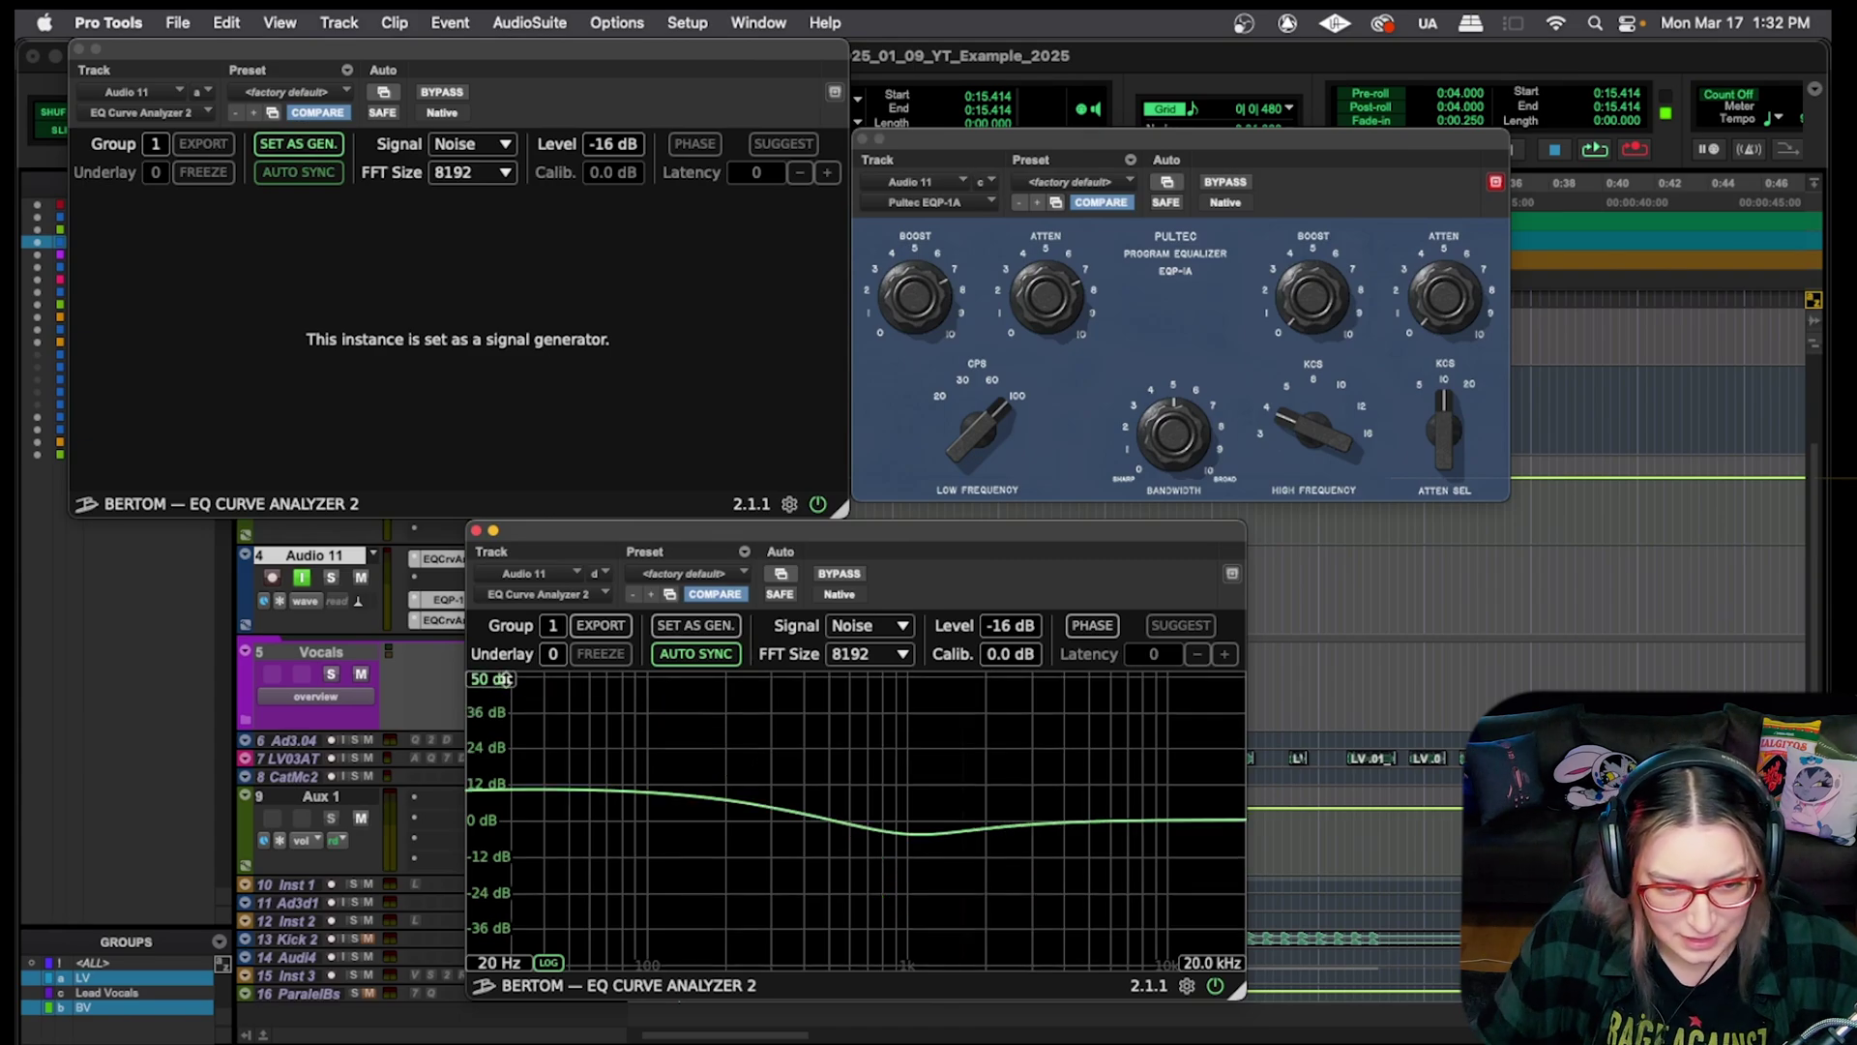
{"action": "left_click_drag", "start_coordinate": [930, 322], "coordinate": [909, 255]}
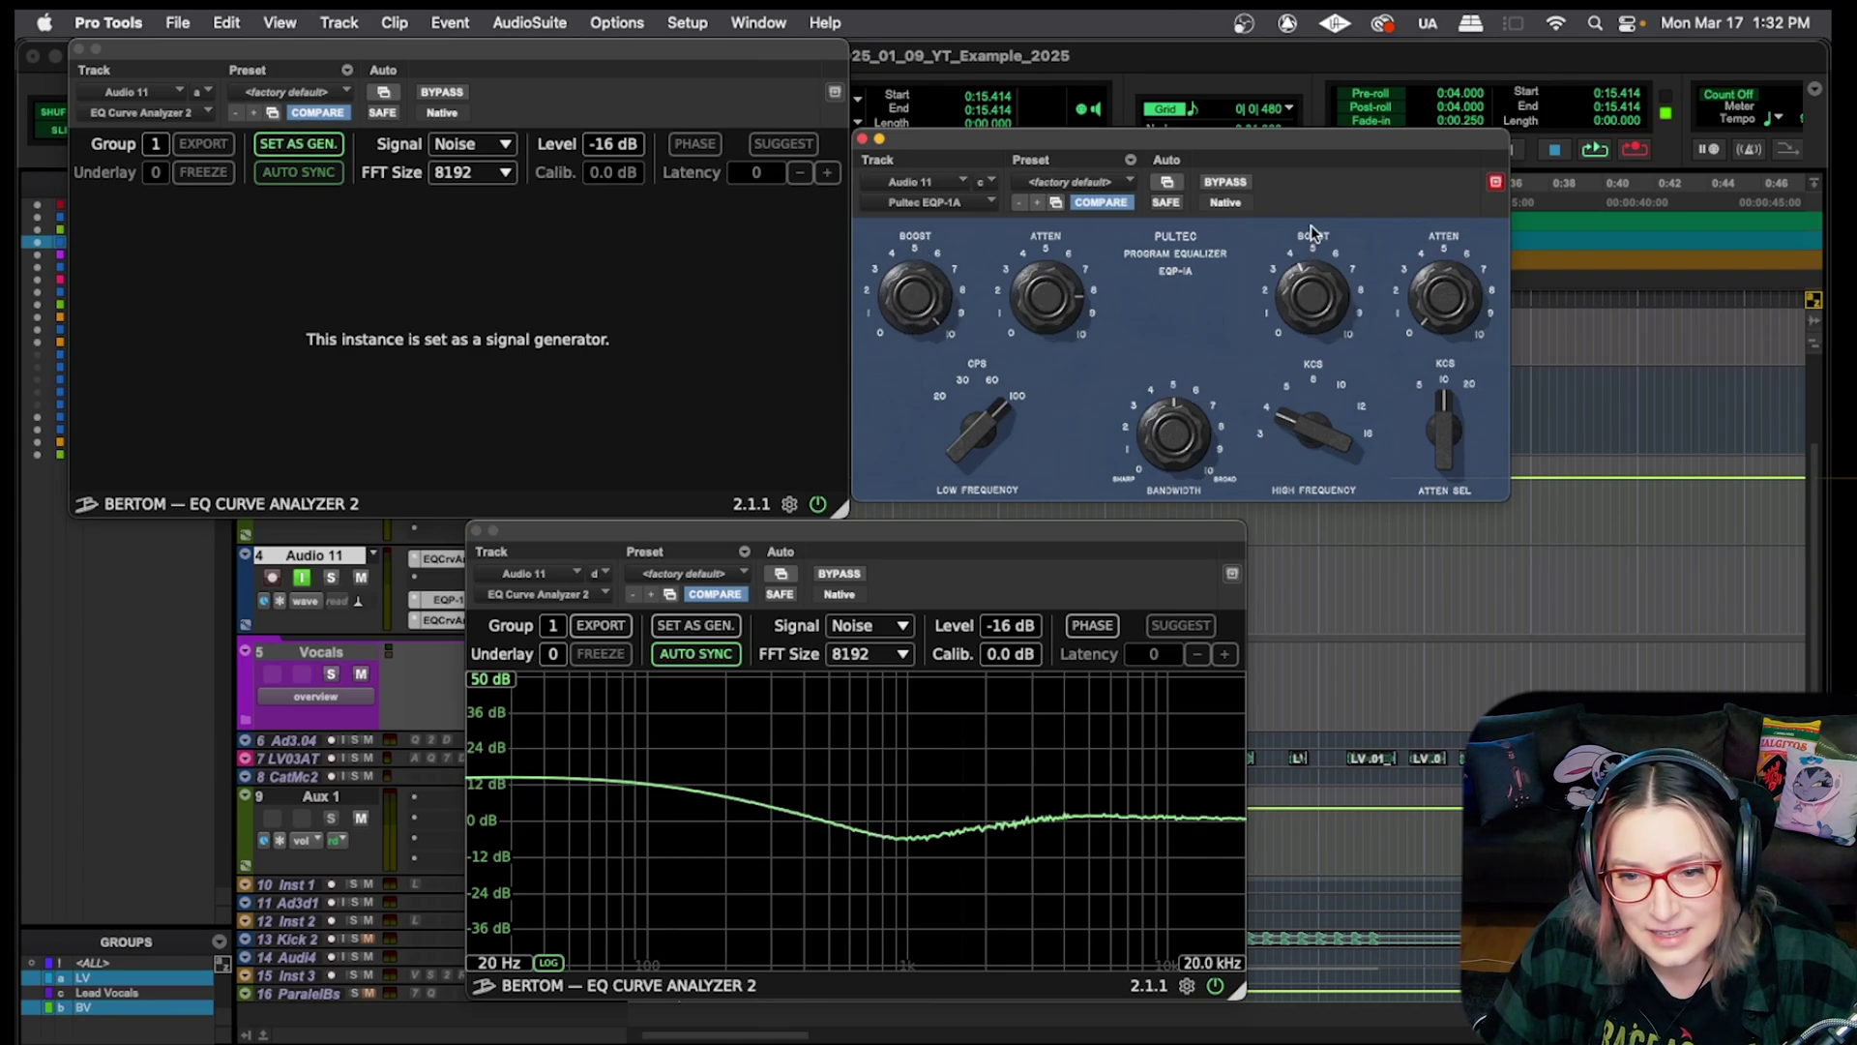
{"action": "mouse_move", "coordinate": [1441, 312]}
{"action": "left_mouse_down"}
{"action": "mouse_move", "coordinate": [1441, 219]}
{"action": "mouse_move", "coordinate": [1401, 295]}
{"action": "mouse_move", "coordinate": [1467, 287]}
{"action": "mouse_move", "coordinate": [1465, 314]}
{"action": "left_mouse_up"}
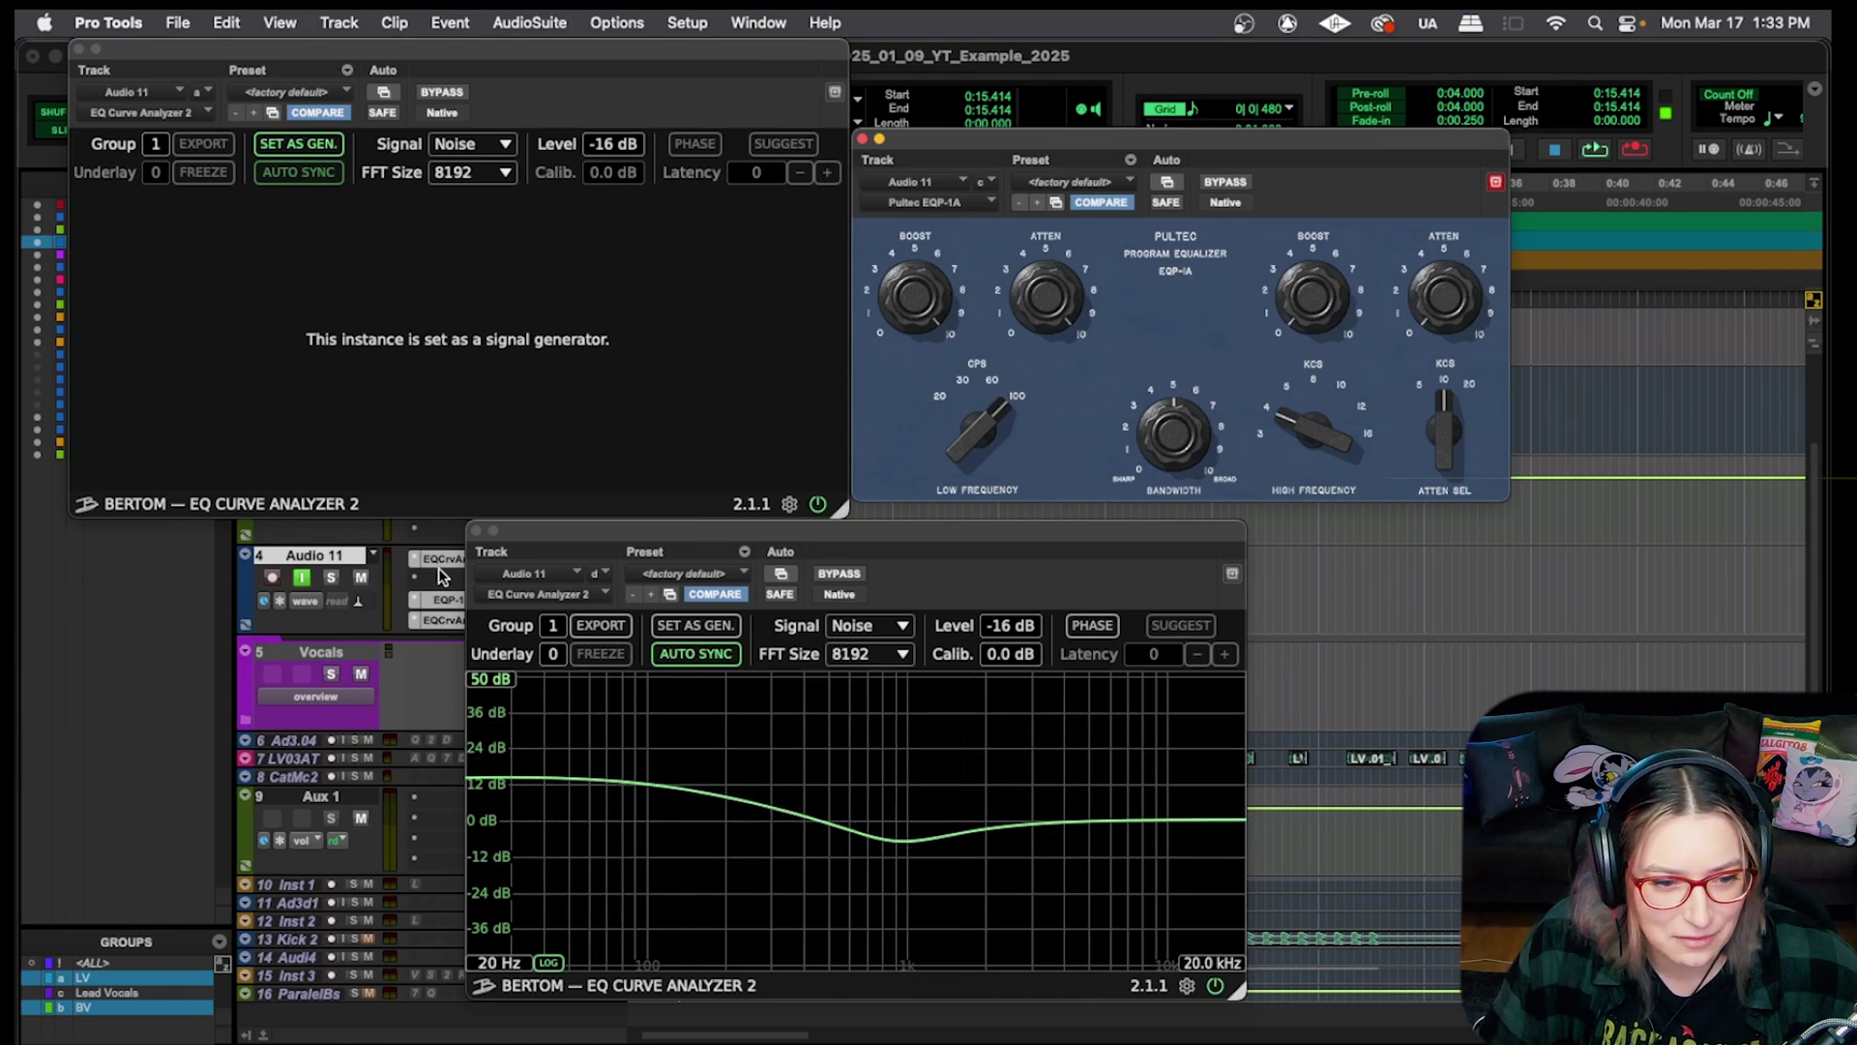
Bypass the Pultec EQP-1A and insert UAD Pultec EQP-1A Legacy (mono) via a 'pult' search
{"action": "left_click", "coordinate": [444, 602], "text": "super"}
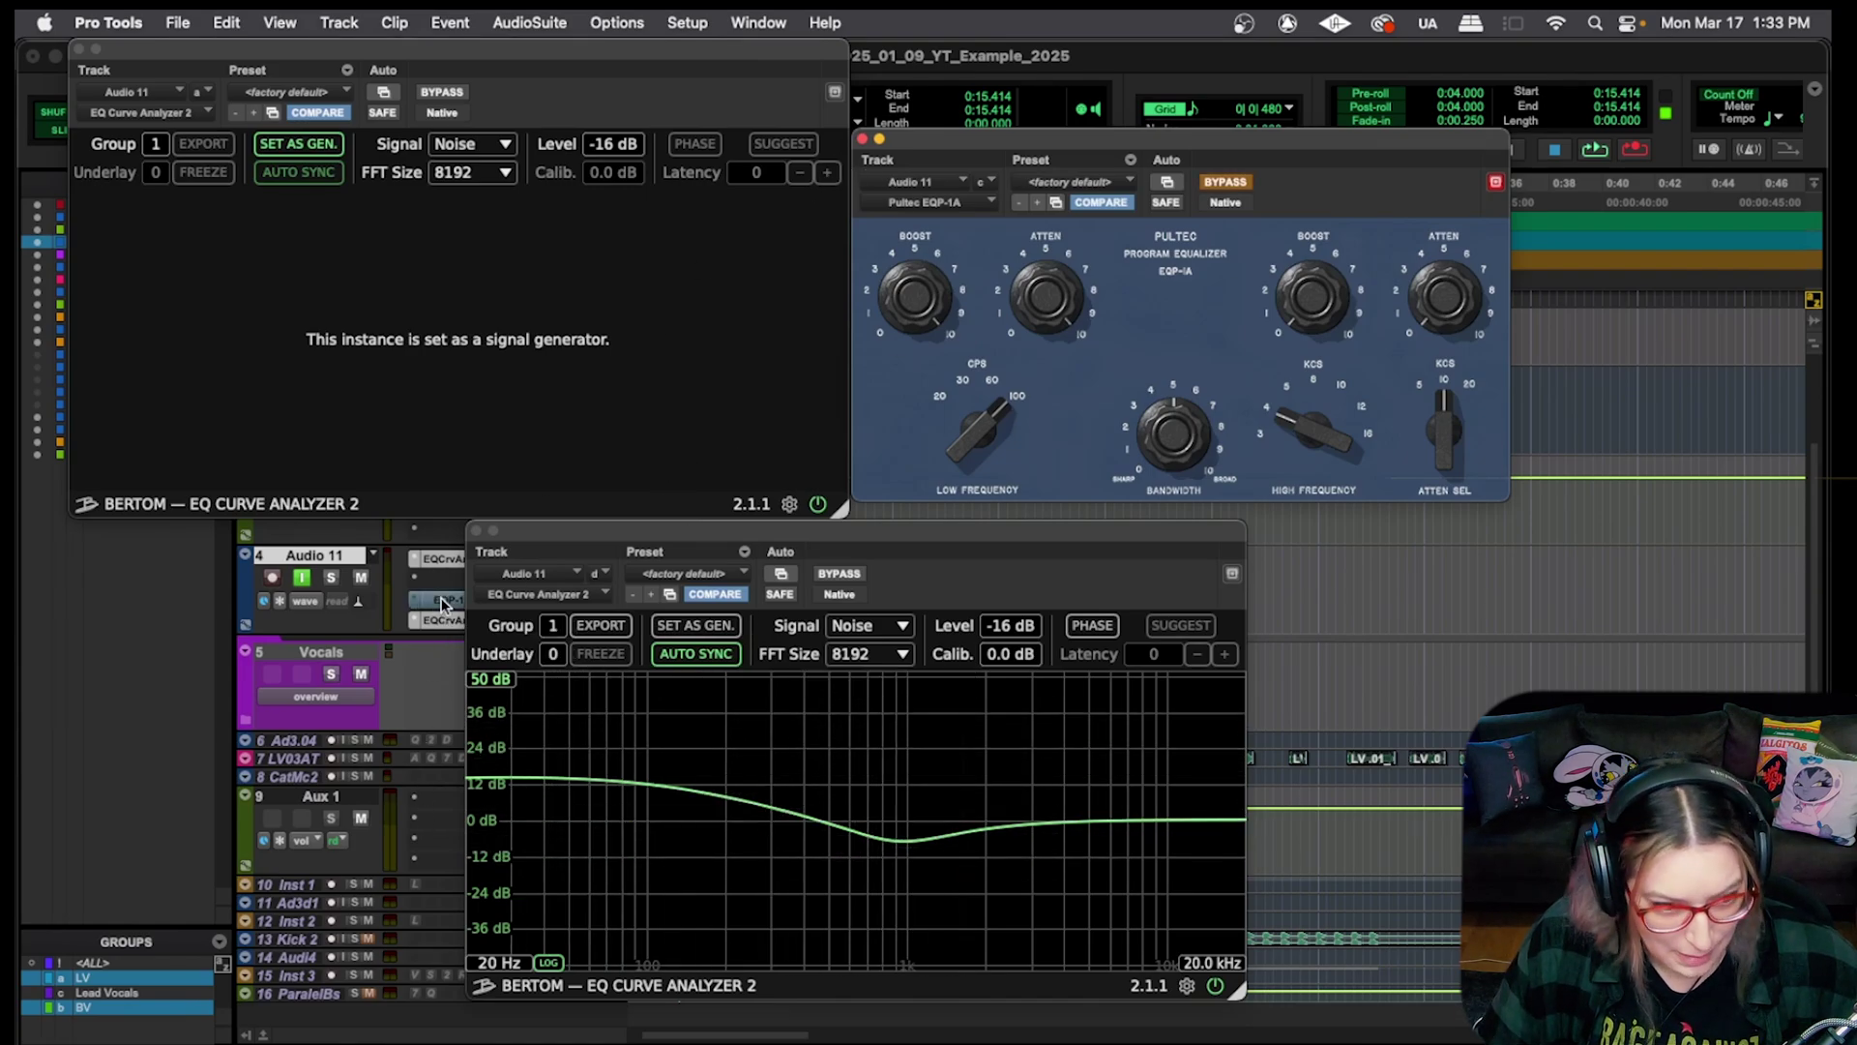
{"action": "left_click", "coordinate": [433, 587]}
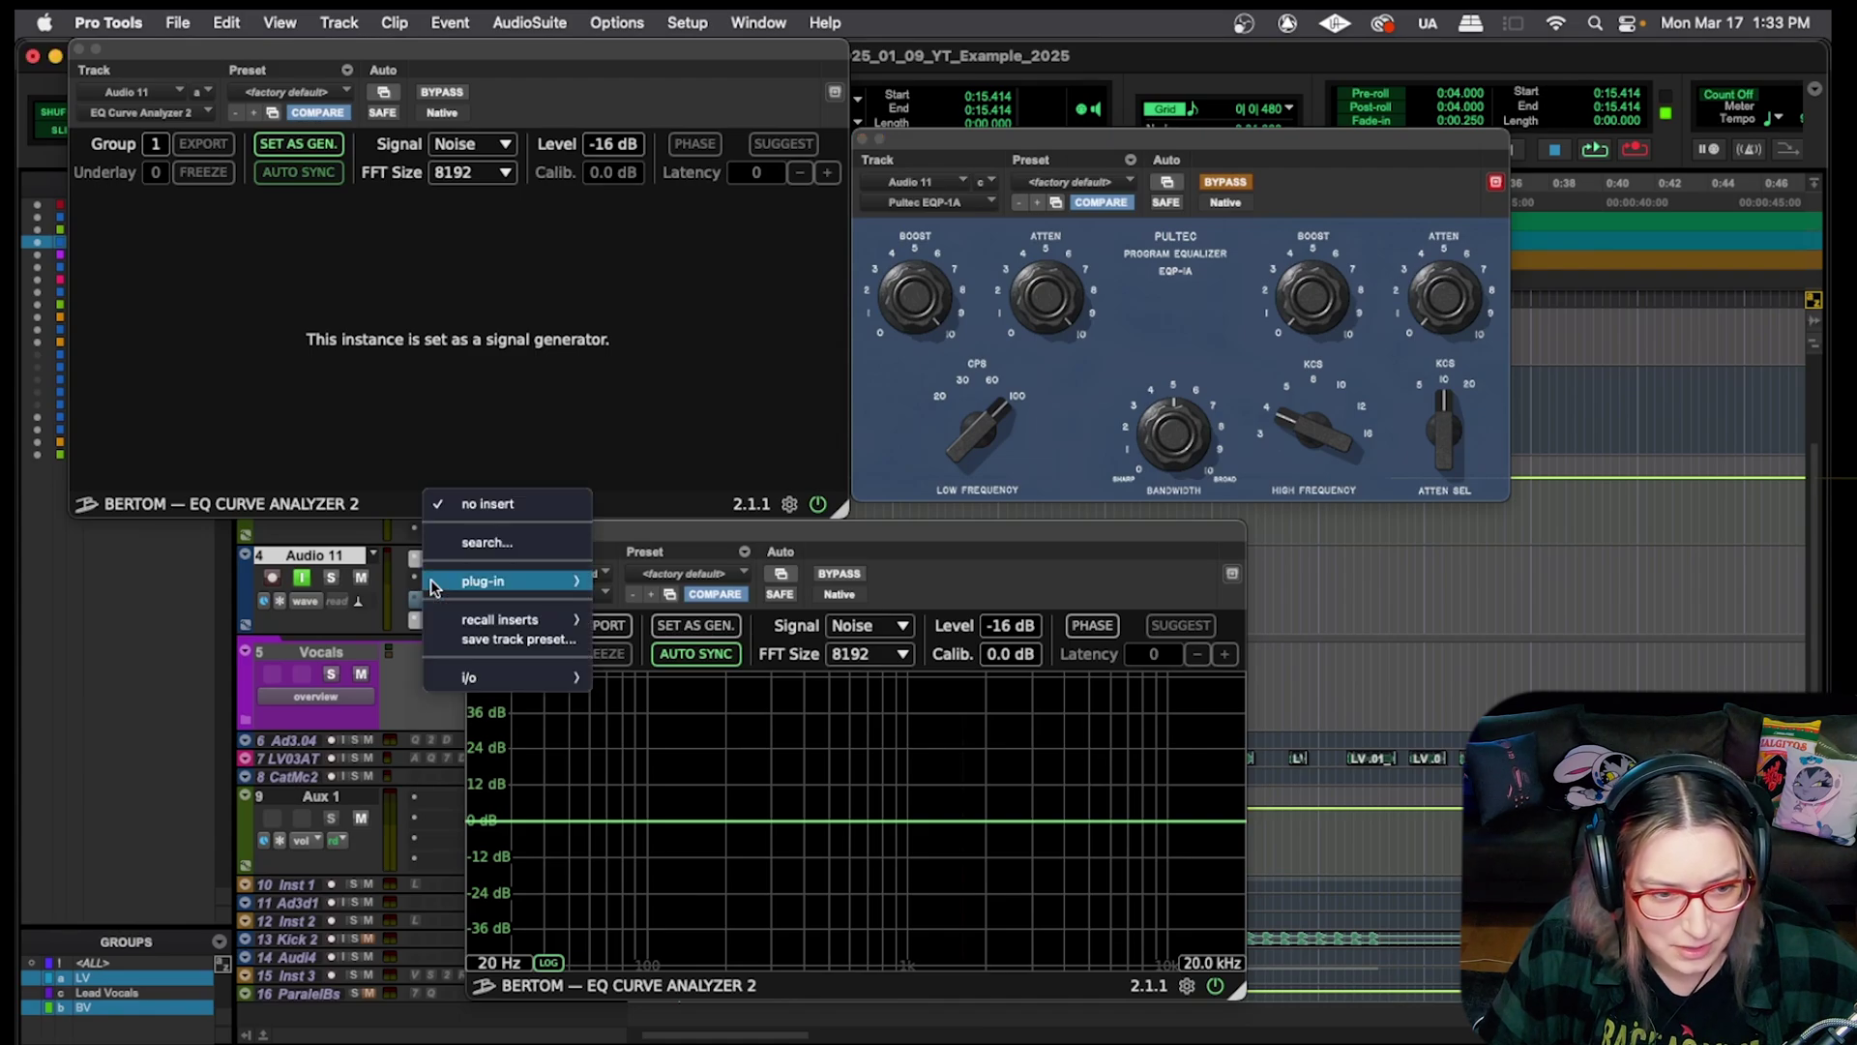
{"action": "left_click", "coordinate": [452, 544]}
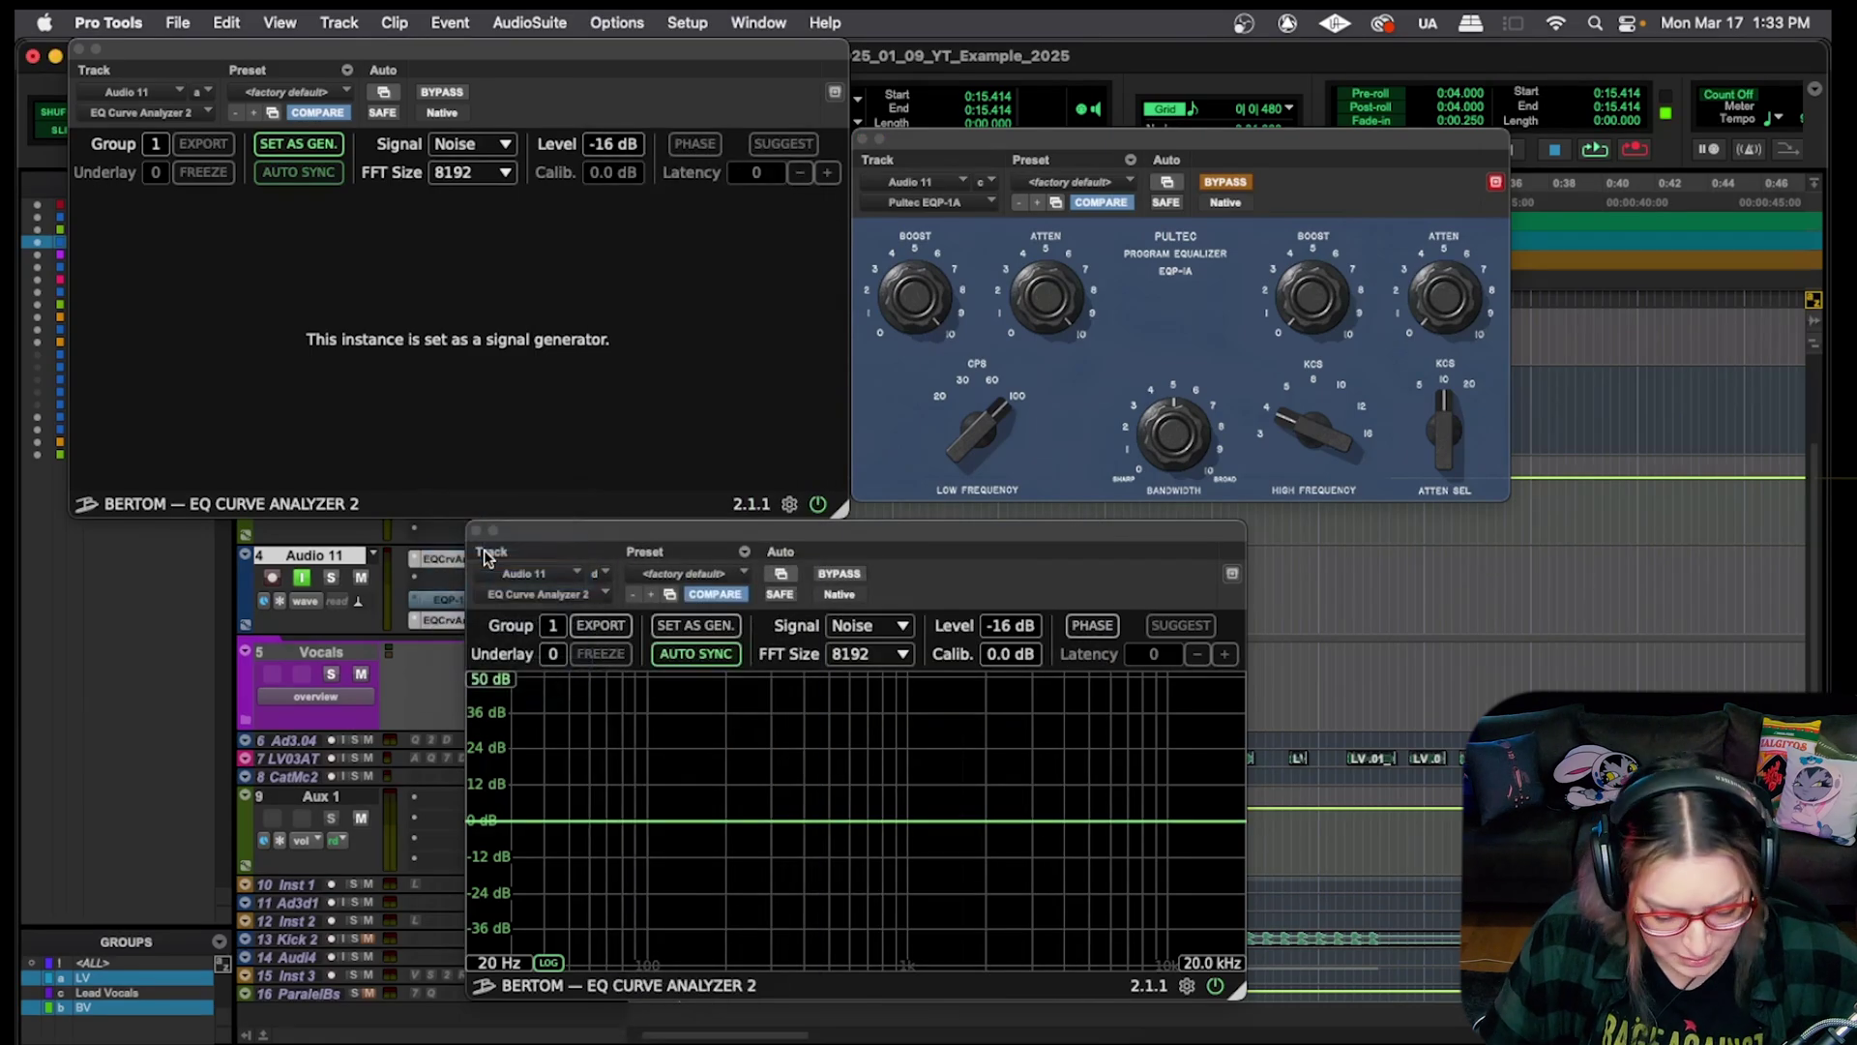
{"action": "type", "text": "pult"}
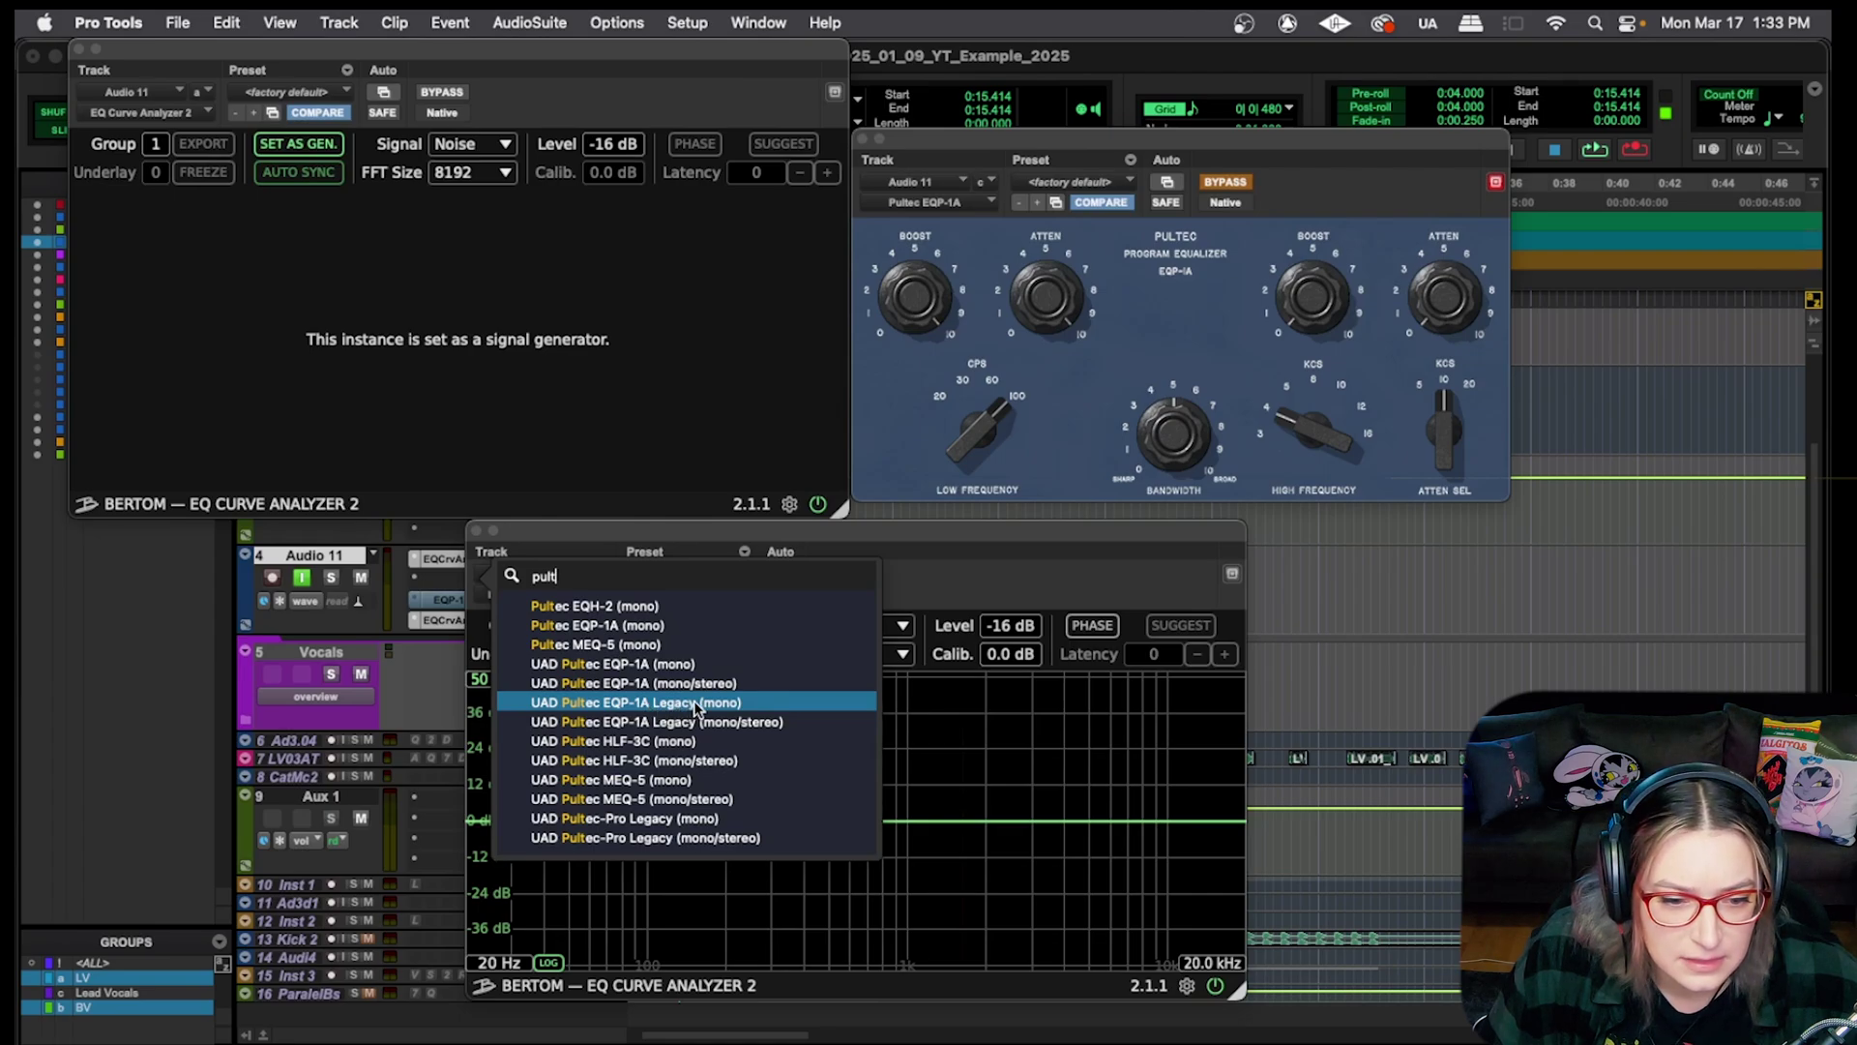
{"action": "left_click", "coordinate": [694, 705]}
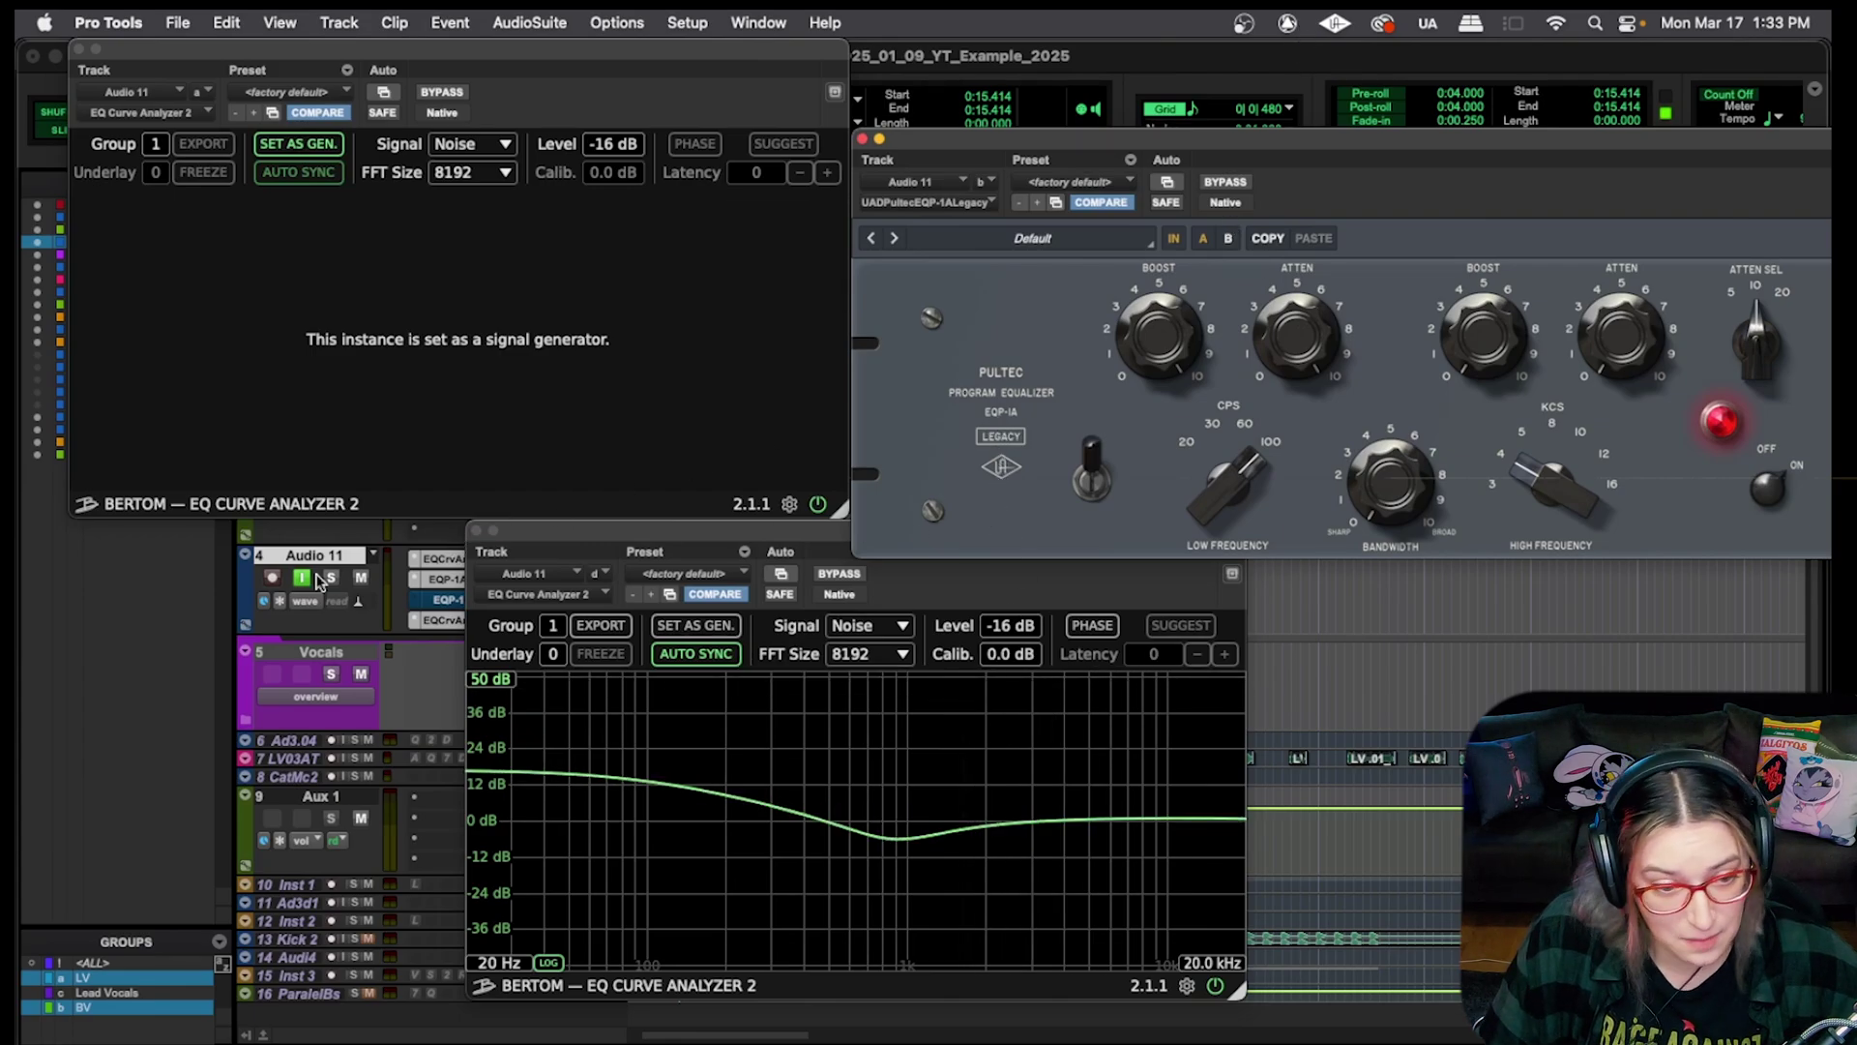
{"action": "left_click", "coordinate": [444, 581], "text": "super"}
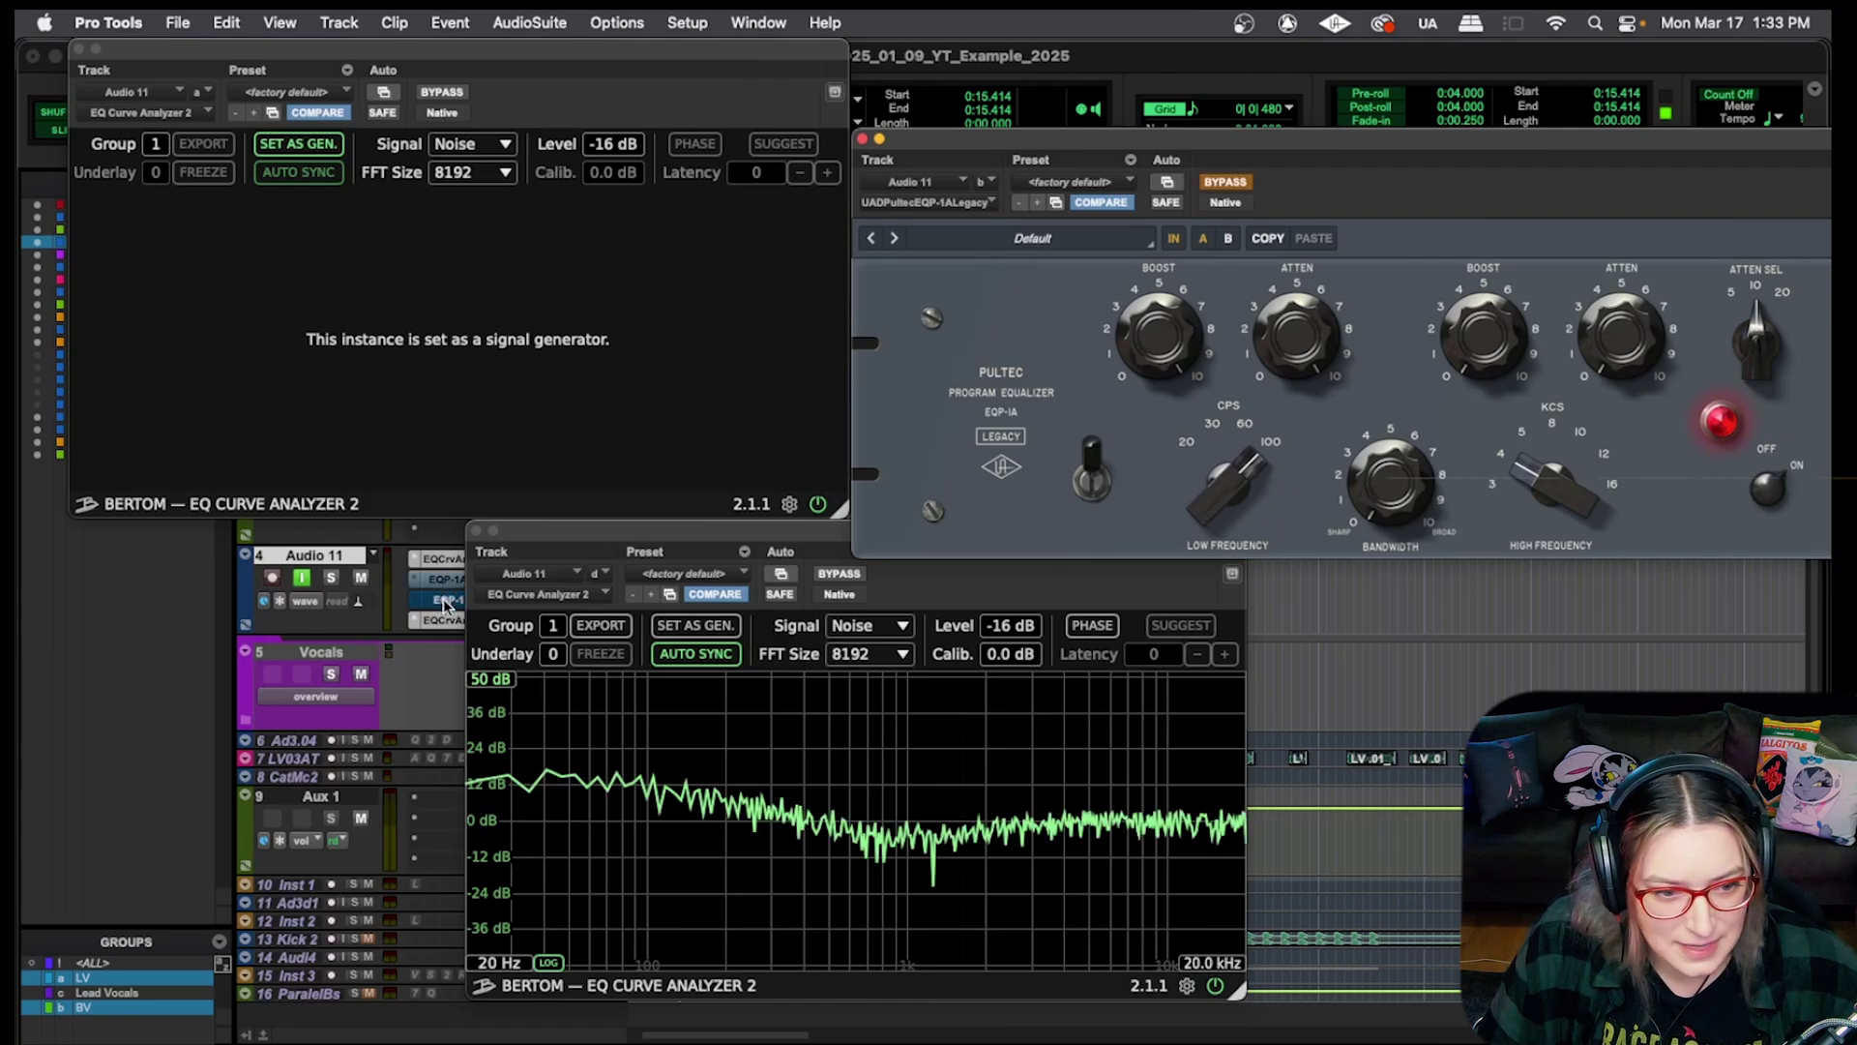
{"action": "left_click", "coordinate": [446, 600], "text": "super"}
{"action": "left_click", "coordinate": [446, 602]}
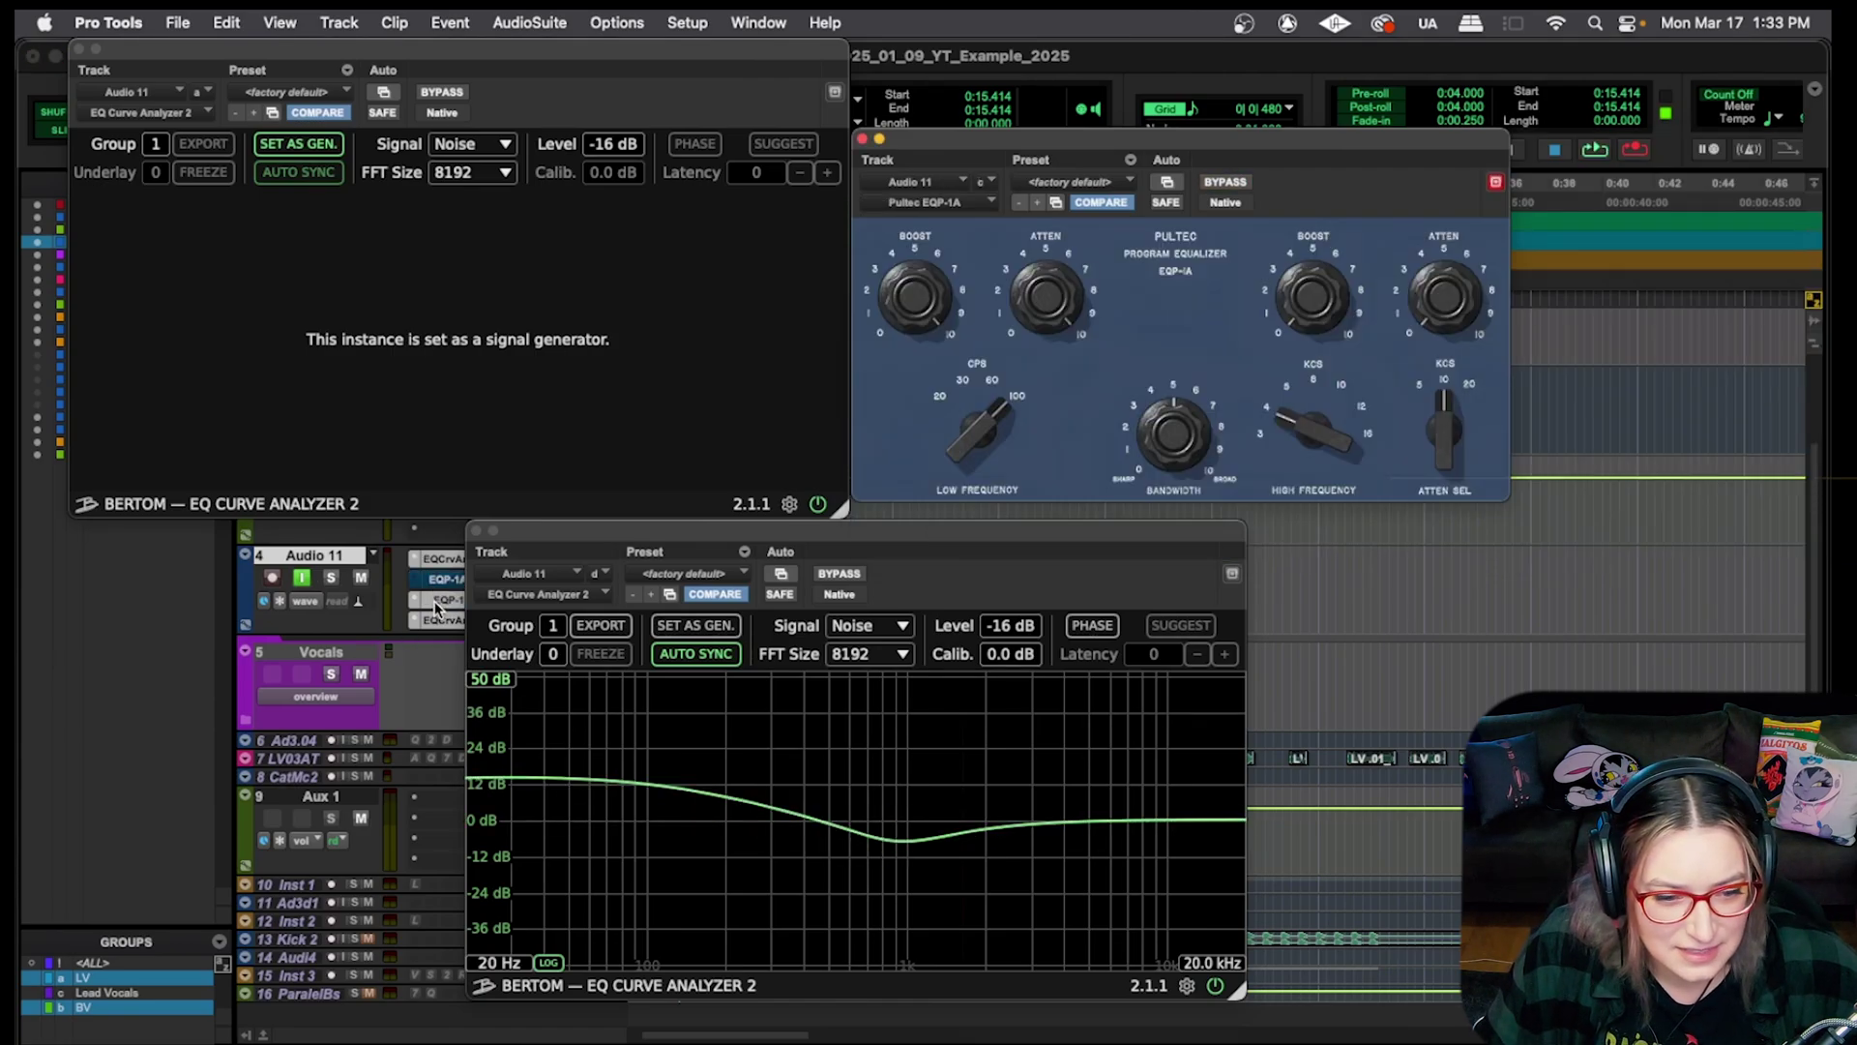
{"action": "left_click", "coordinate": [436, 602], "text": "super"}
{"action": "left_click", "coordinate": [440, 581], "text": "super"}
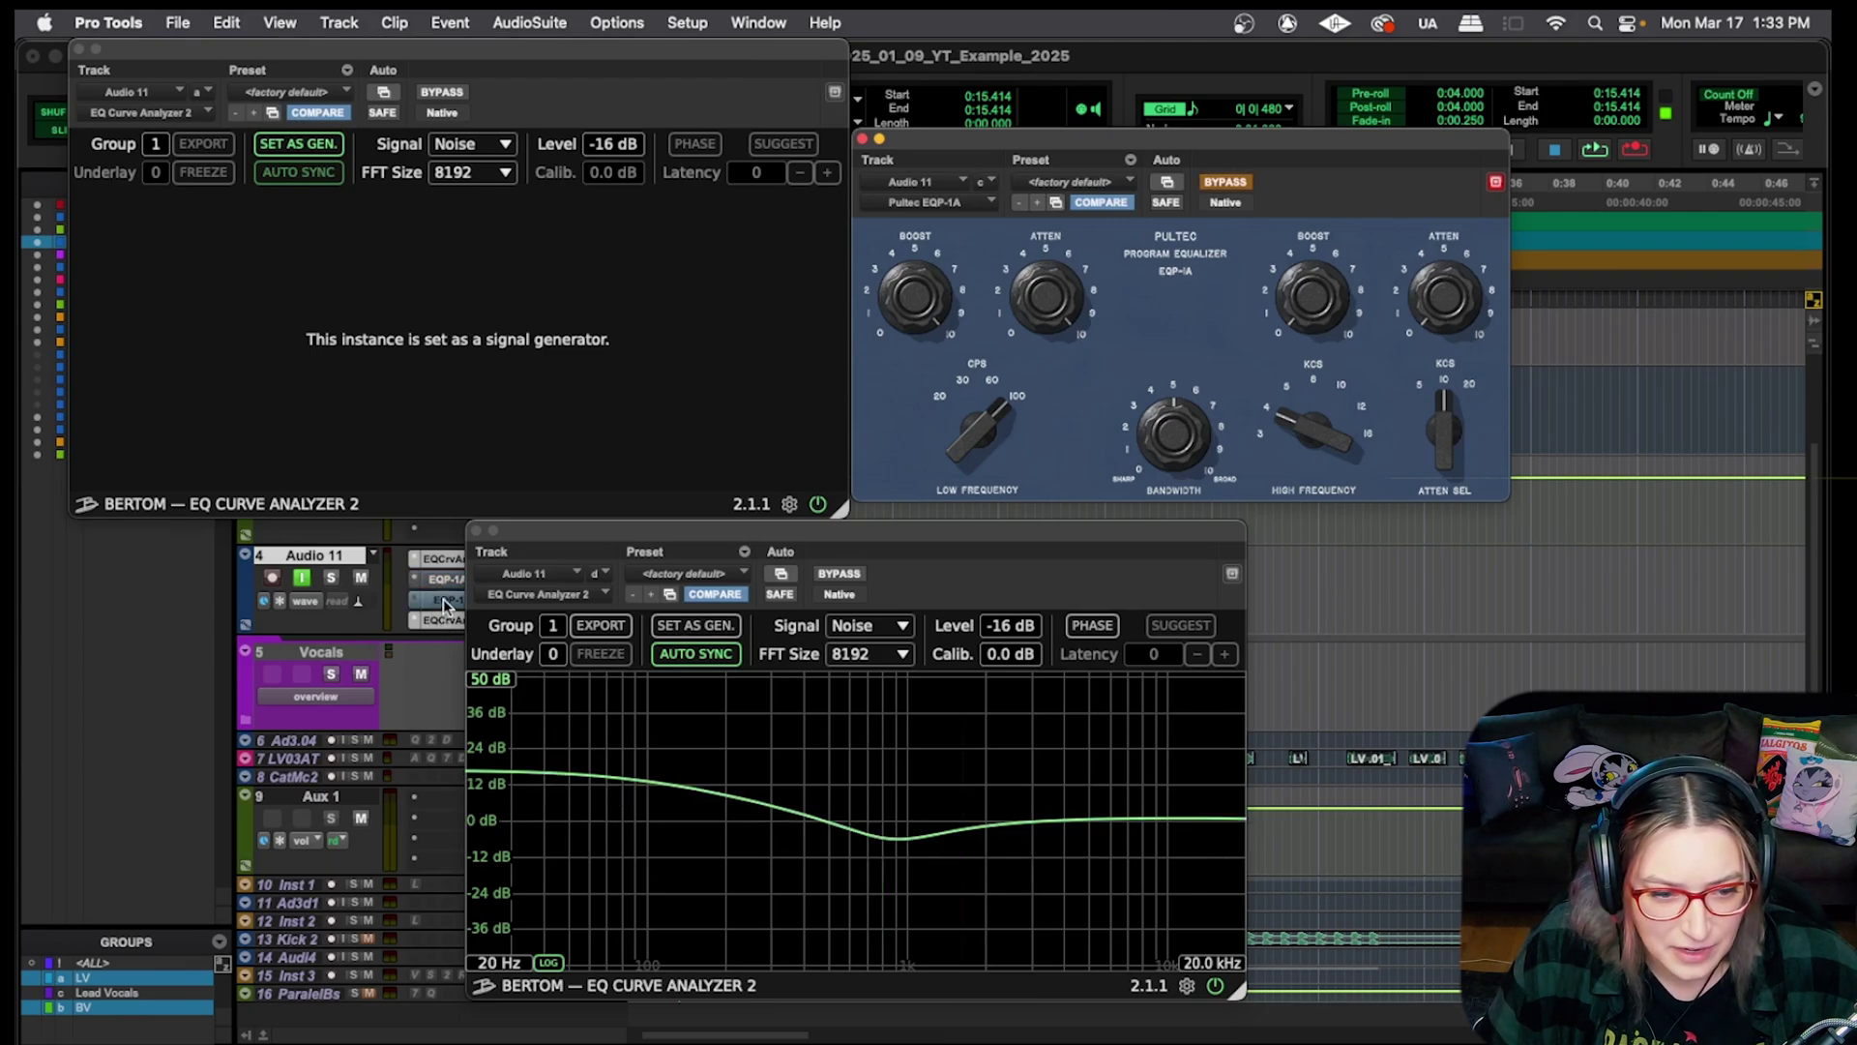
{"action": "left_click", "coordinate": [445, 602], "text": "super"}
{"action": "left_click", "coordinate": [447, 580], "text": "super"}
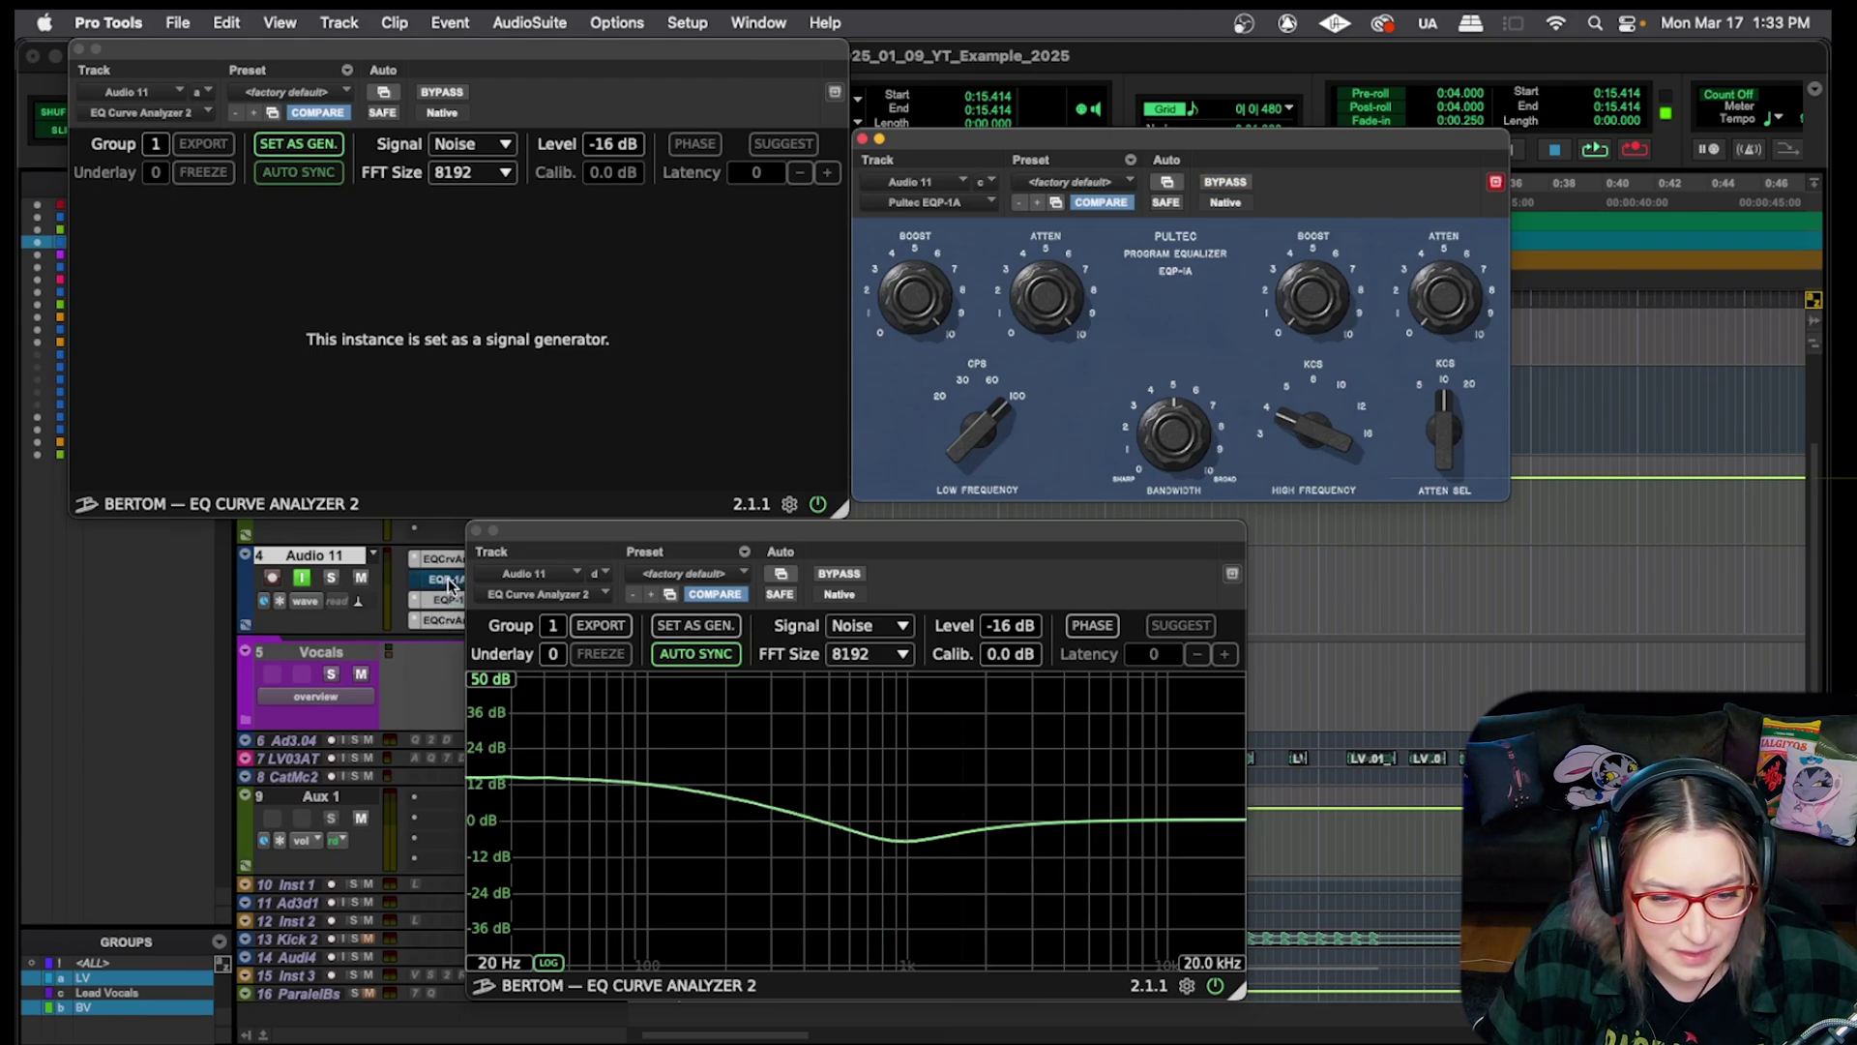
{"action": "left_click", "coordinate": [447, 581], "text": "super"}
{"action": "left_click", "coordinate": [445, 602], "text": "super"}
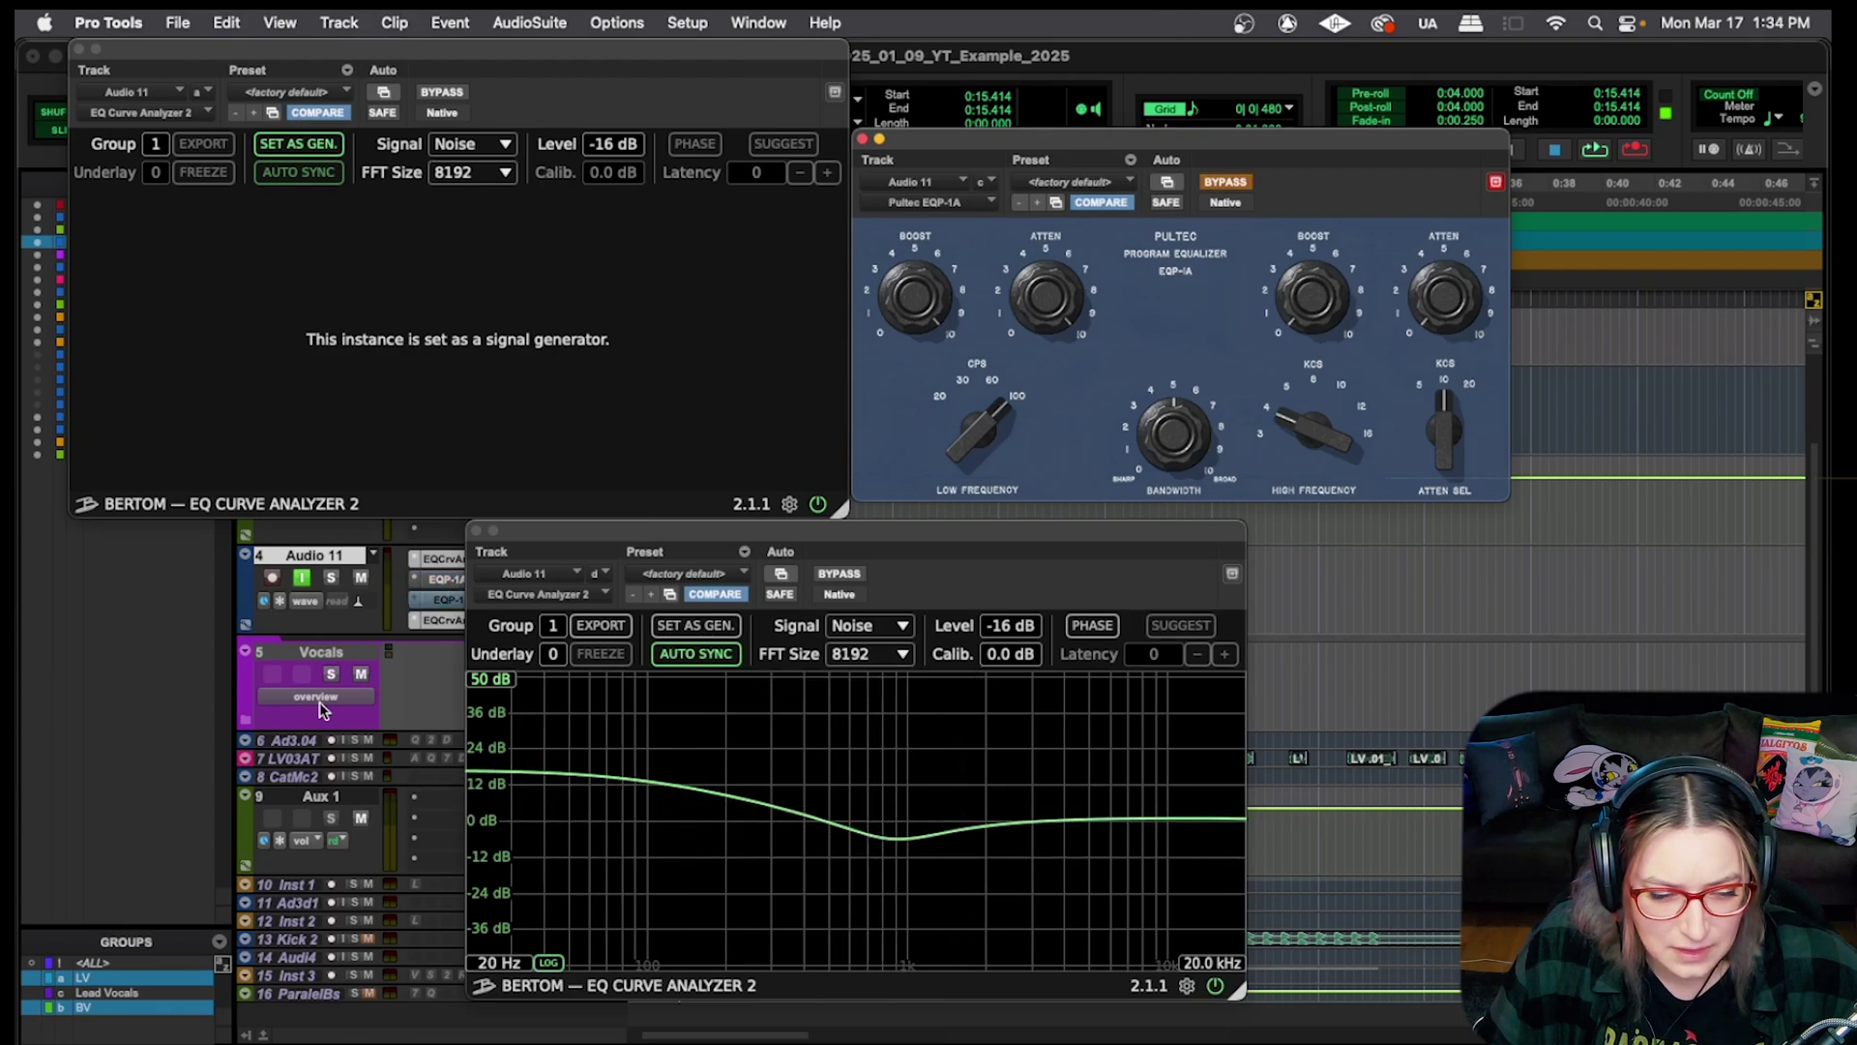
{"action": "left_click", "coordinate": [442, 580], "text": "super"}
{"action": "left_click", "coordinate": [445, 602], "text": "super"}
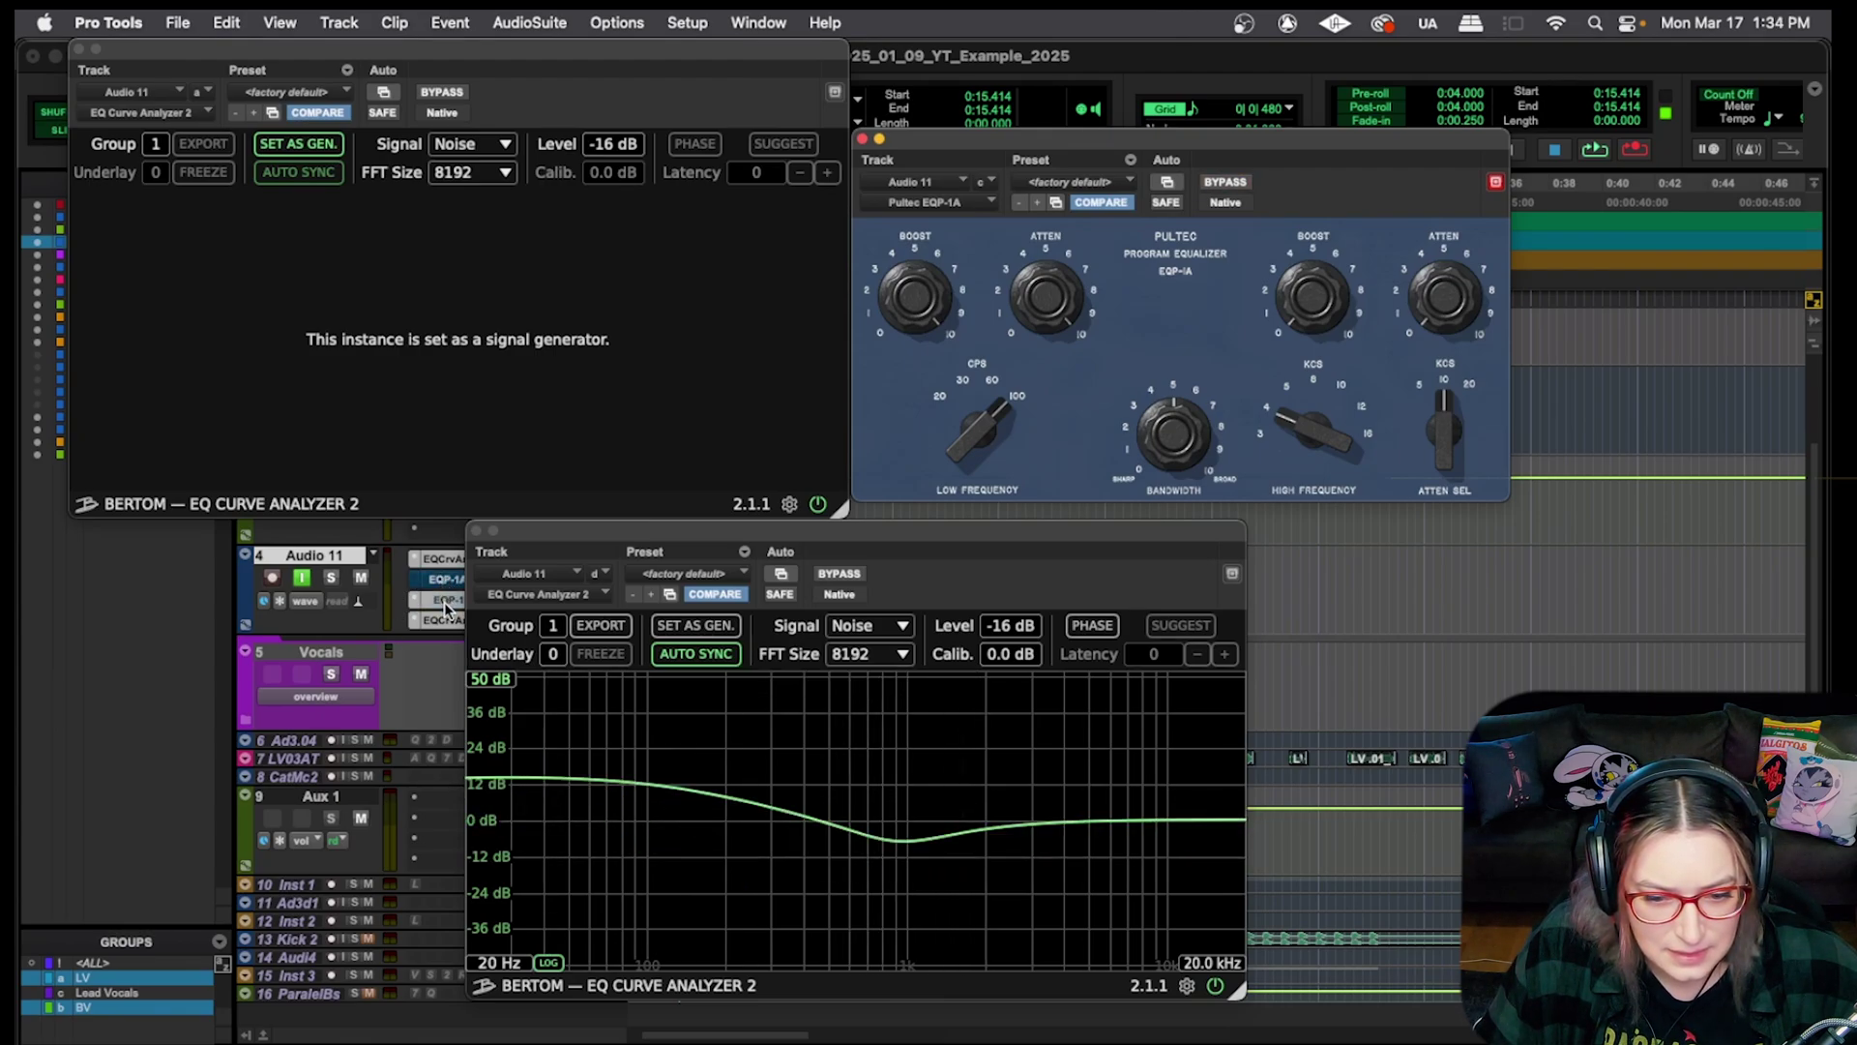
{"action": "left_click", "coordinate": [447, 600], "text": "super"}
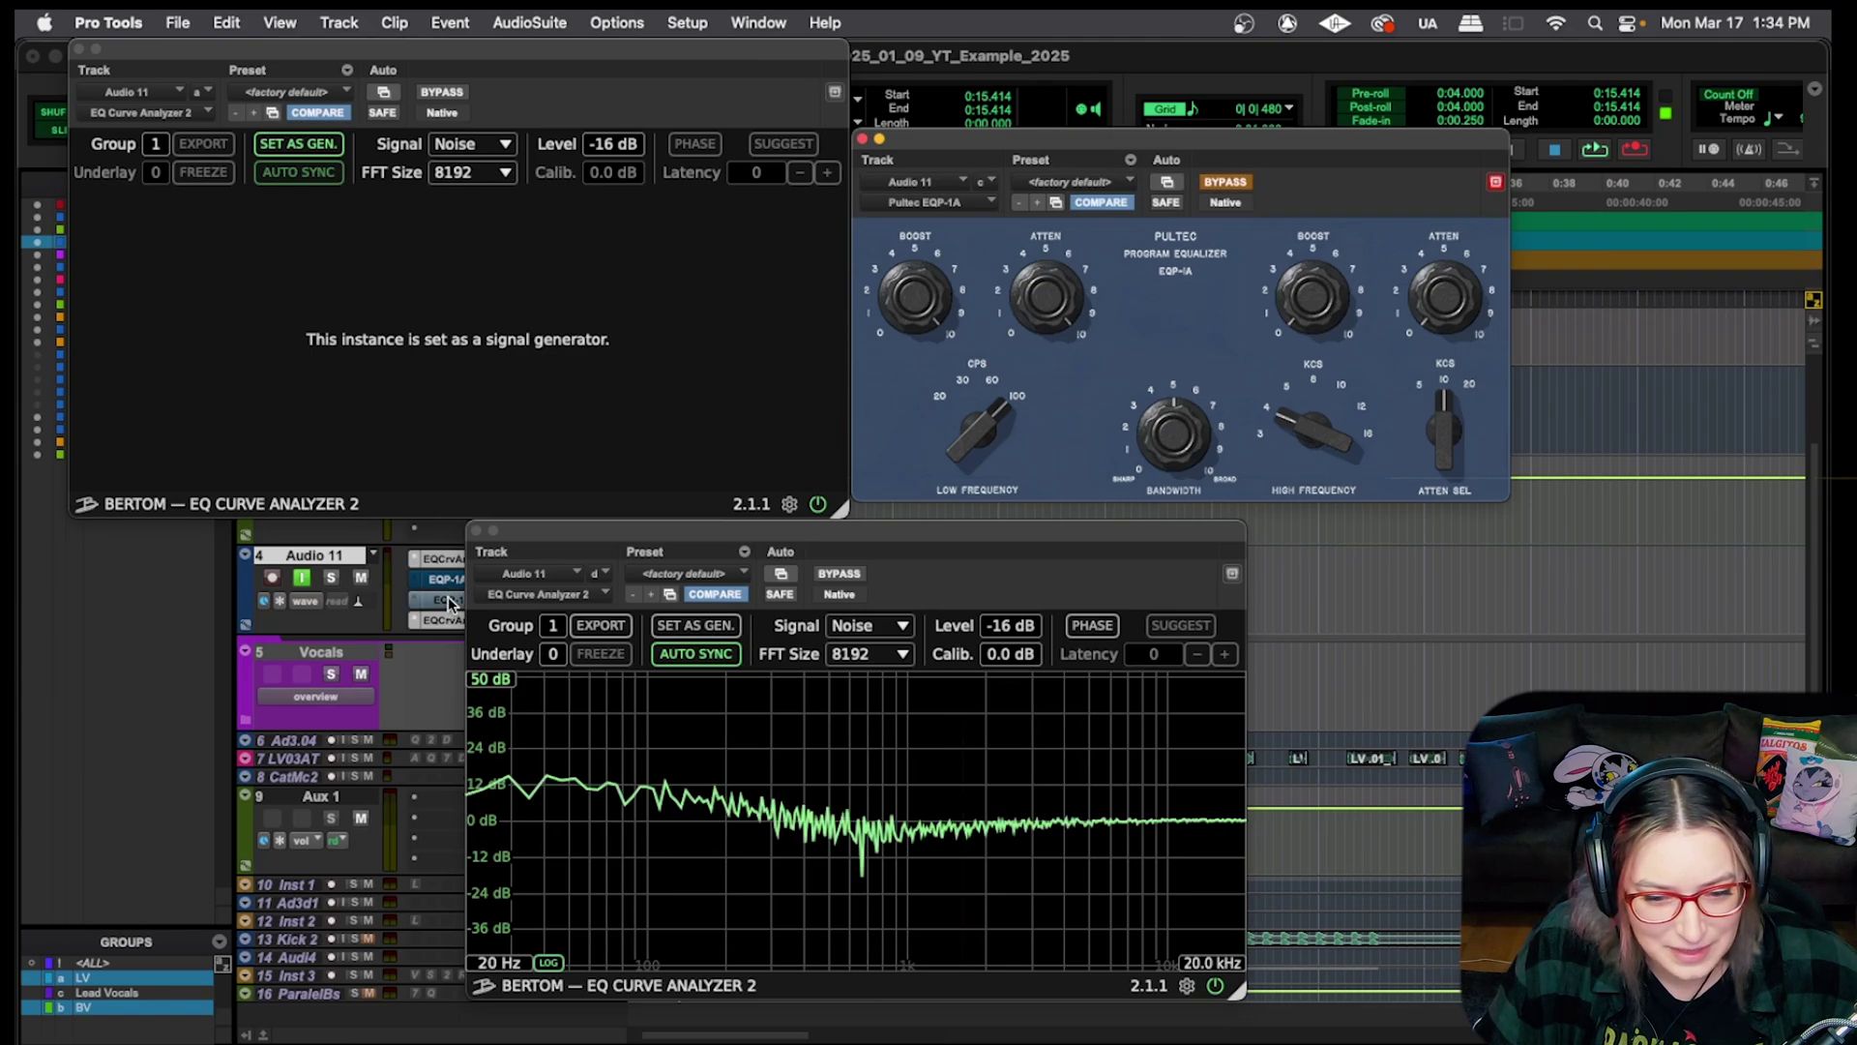
{"action": "left_click", "coordinate": [450, 580], "text": "super"}
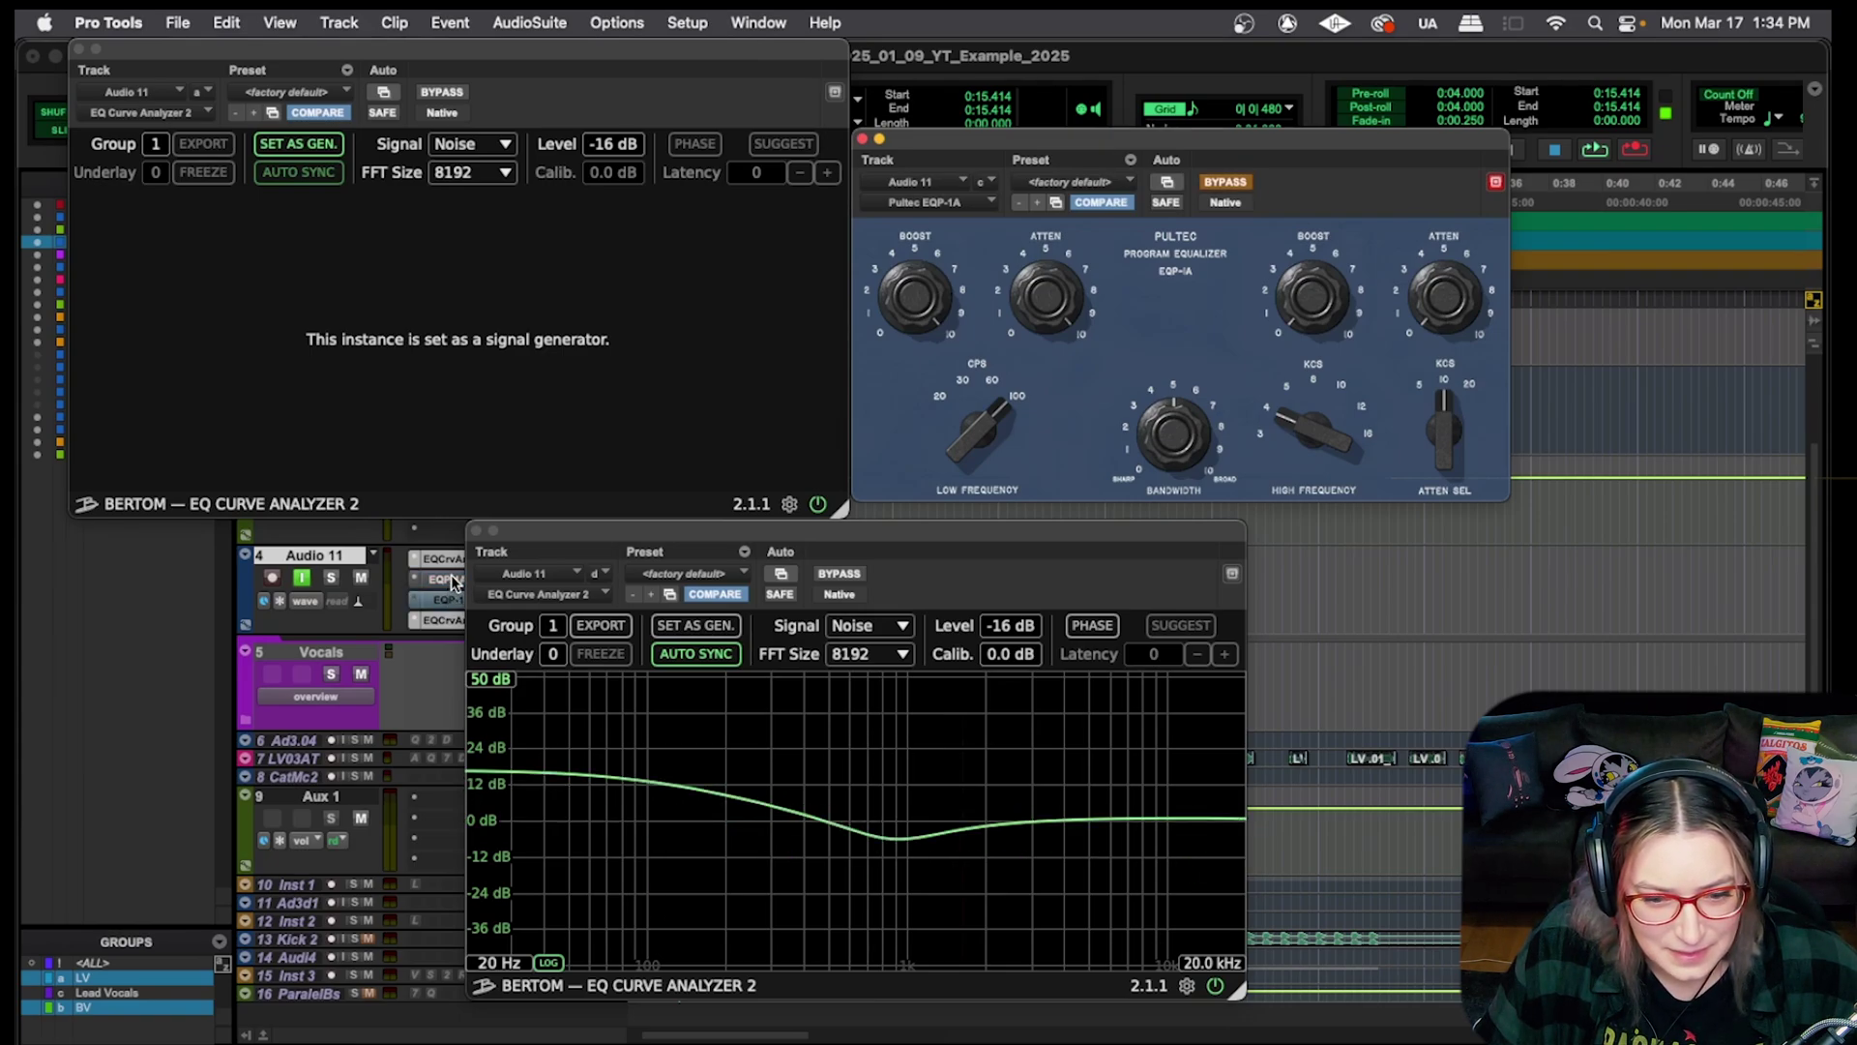
{"action": "left_click", "coordinate": [450, 580]}
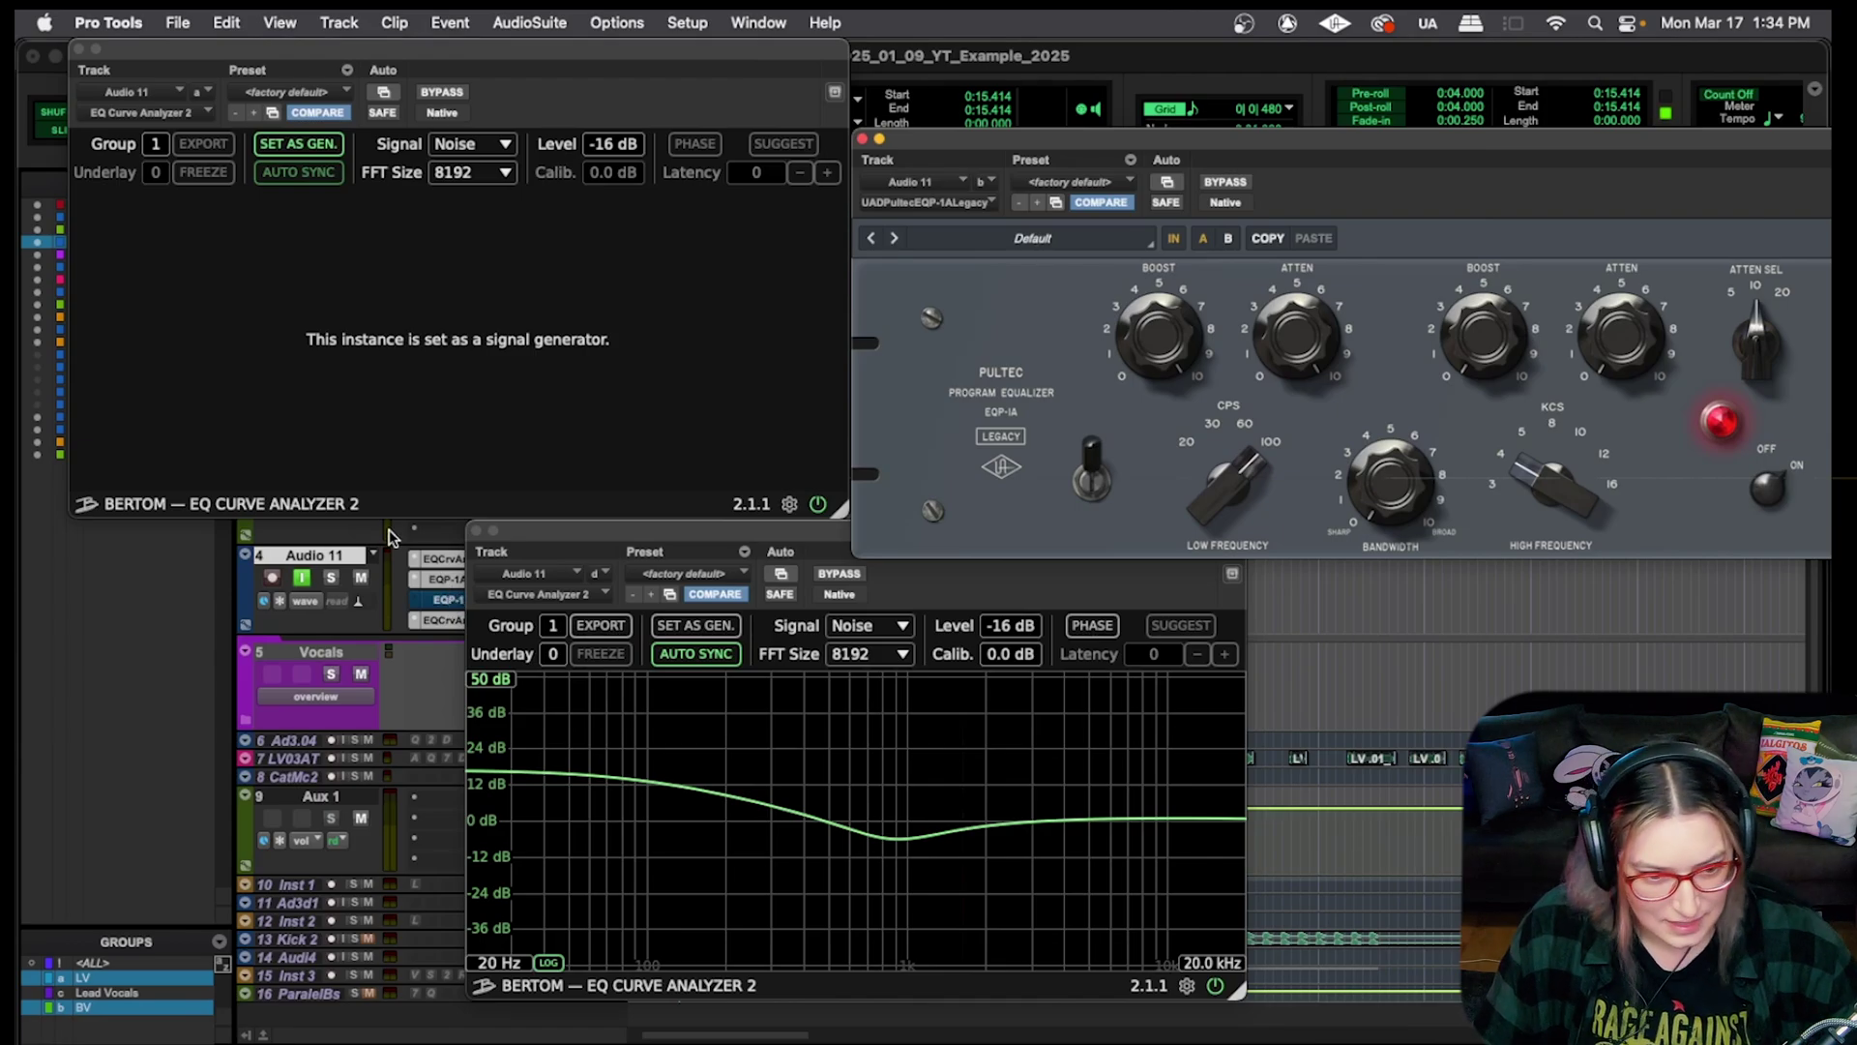
{"action": "left_click", "coordinate": [488, 699]}
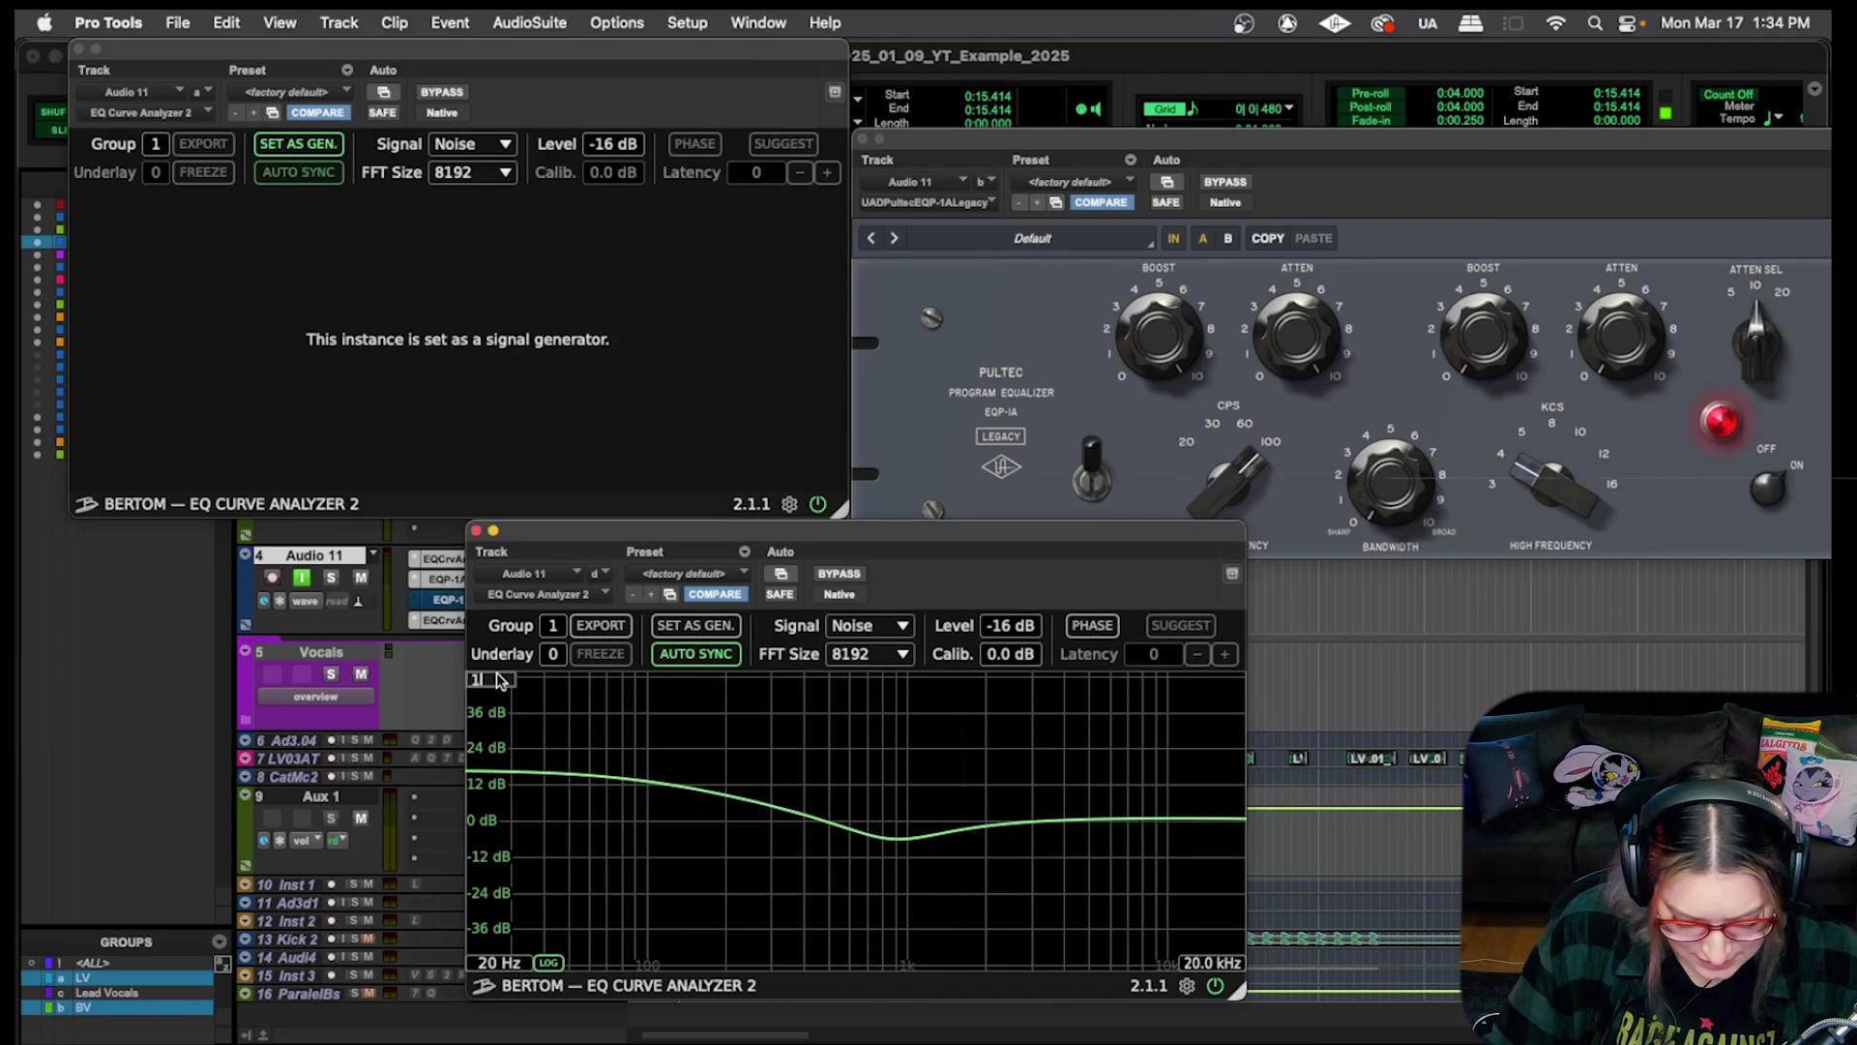
Set the analyzer range to 10 dB, re-enable EQP-1, move it above EQP-1A, and bypass EQP-1A
{"action": "left_click", "coordinate": [493, 678]}
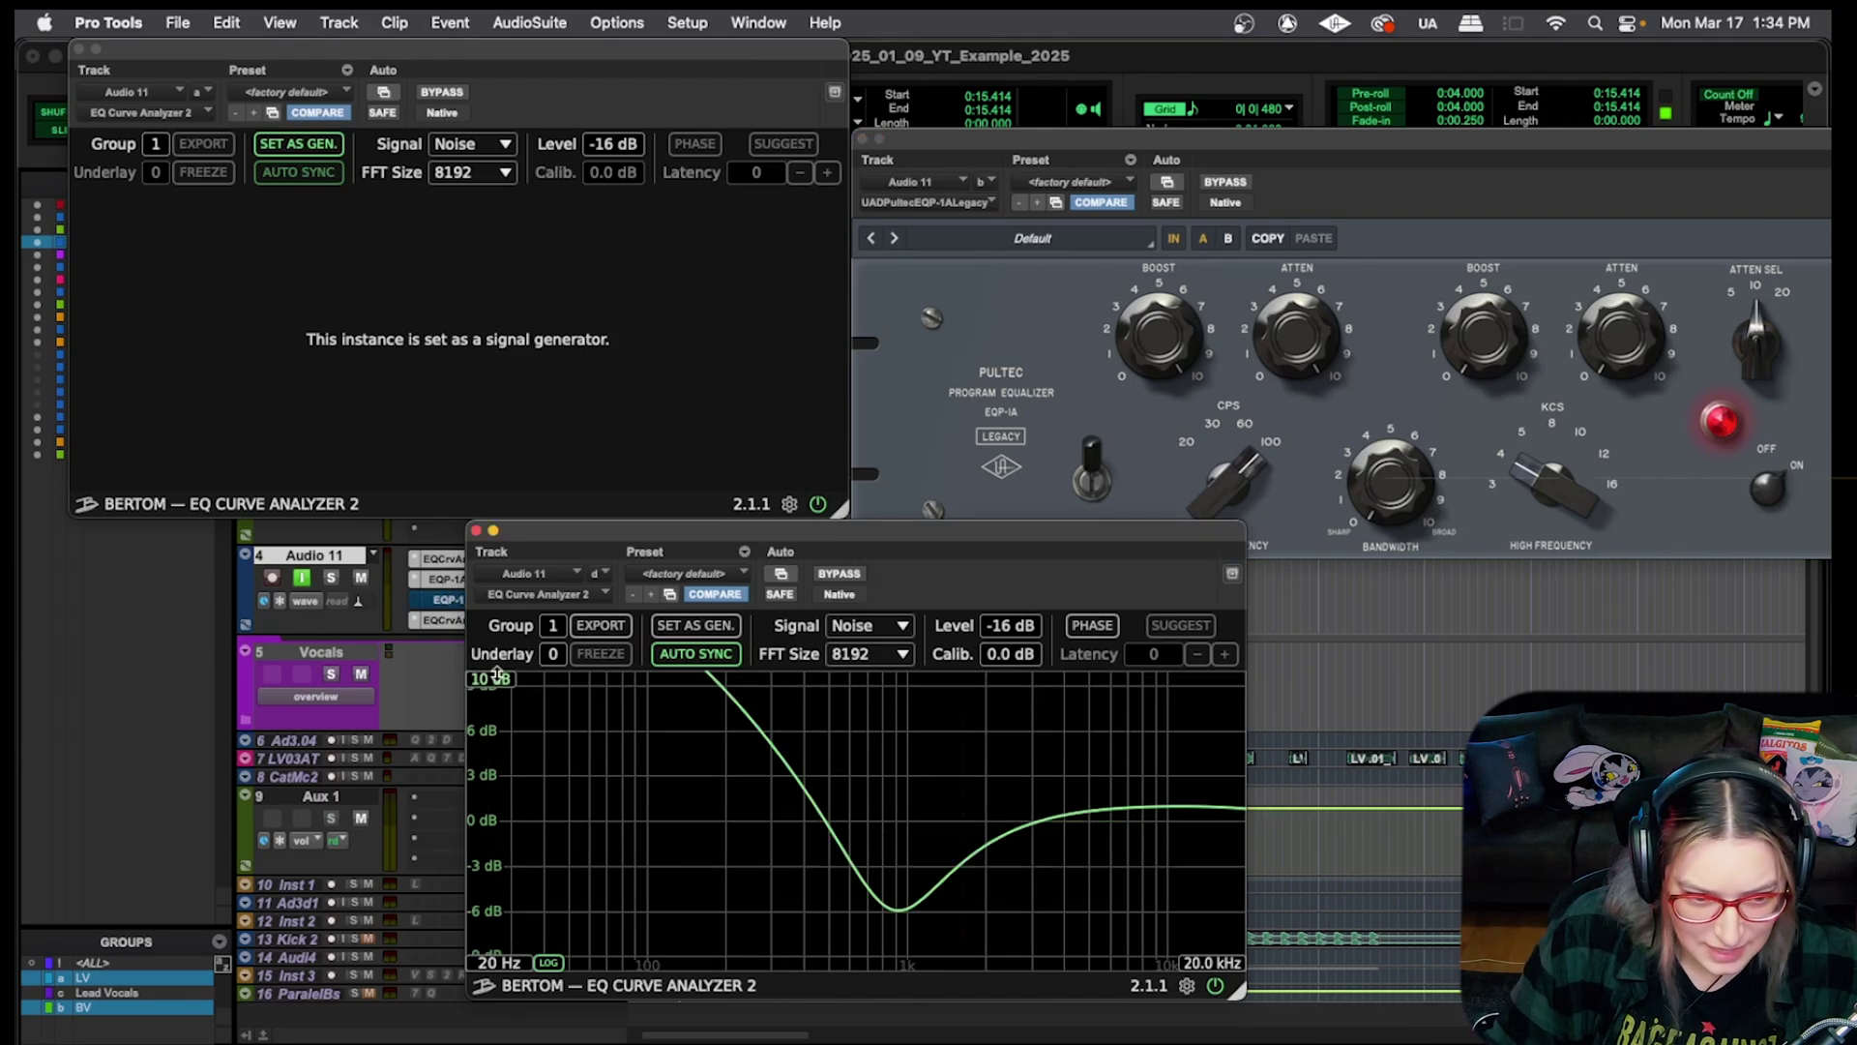
{"action": "left_click", "coordinate": [449, 579], "text": "super"}
{"action": "left_click", "coordinate": [449, 600], "text": "super"}
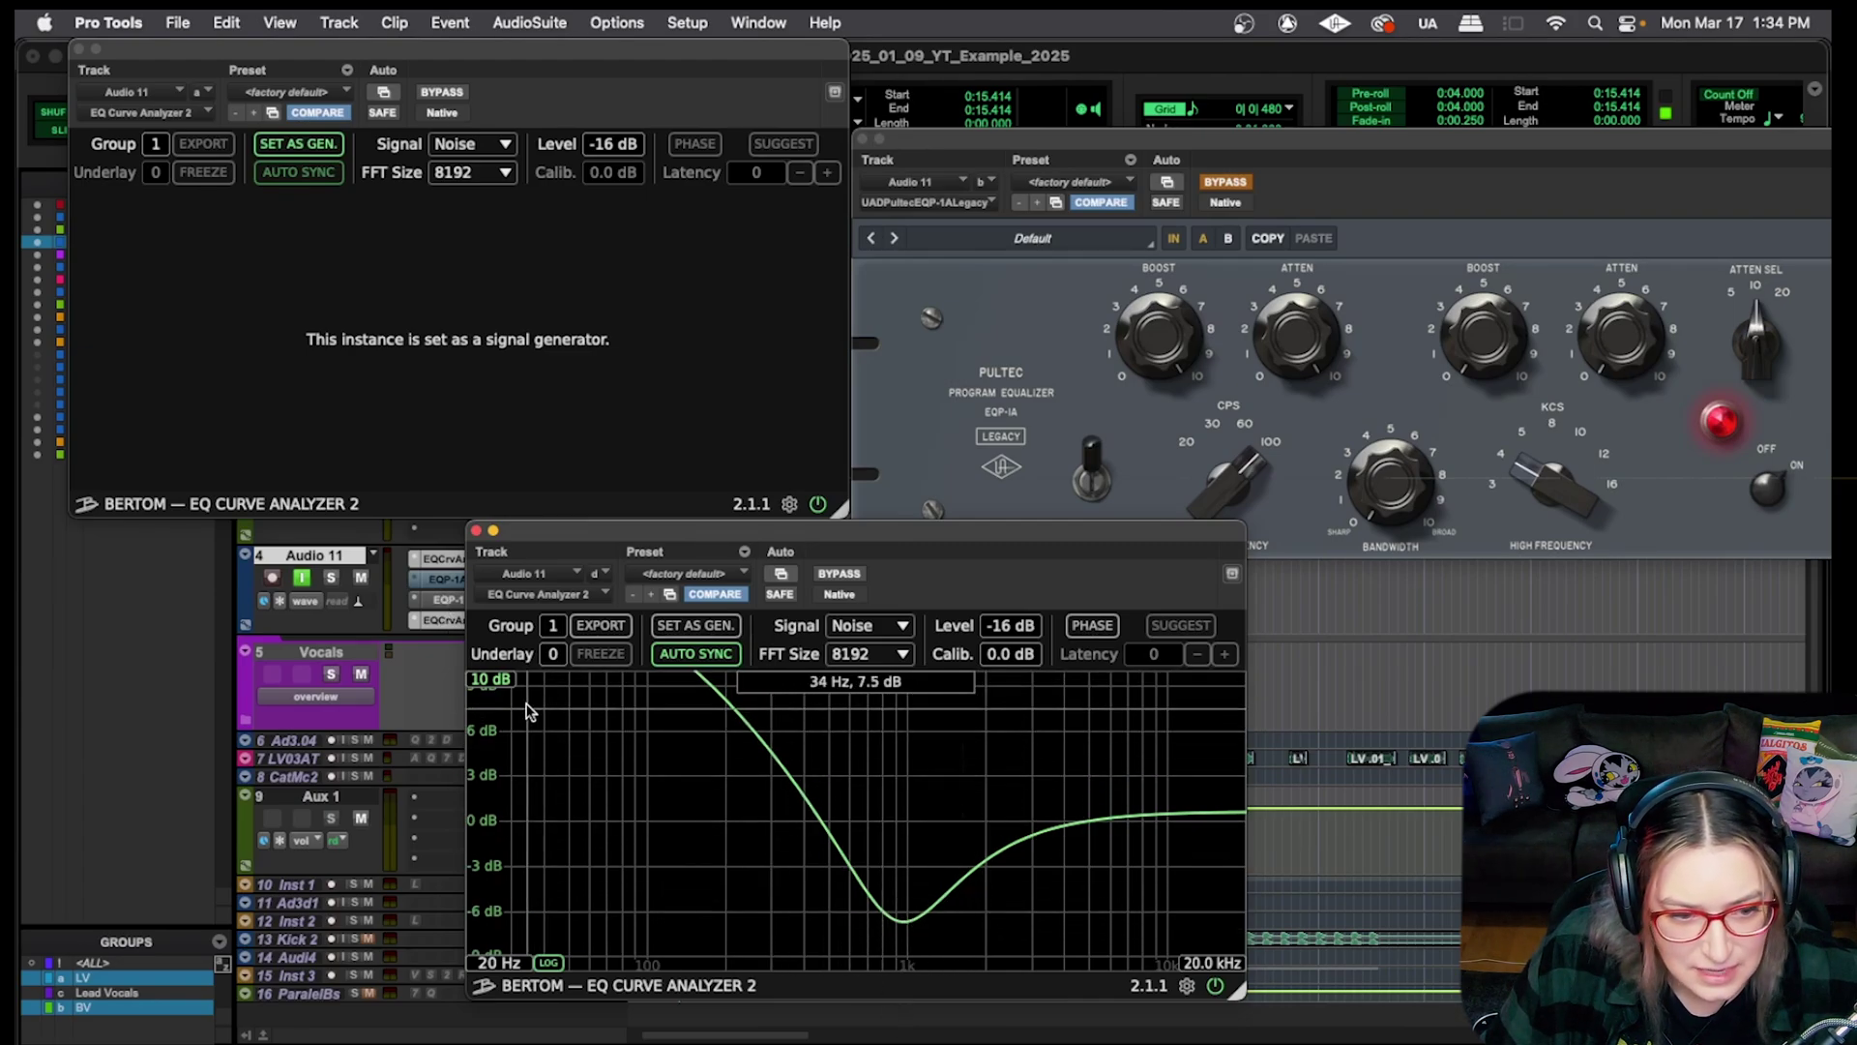
{"action": "left_click_drag", "start_coordinate": [451, 604], "coordinate": [444, 578]}
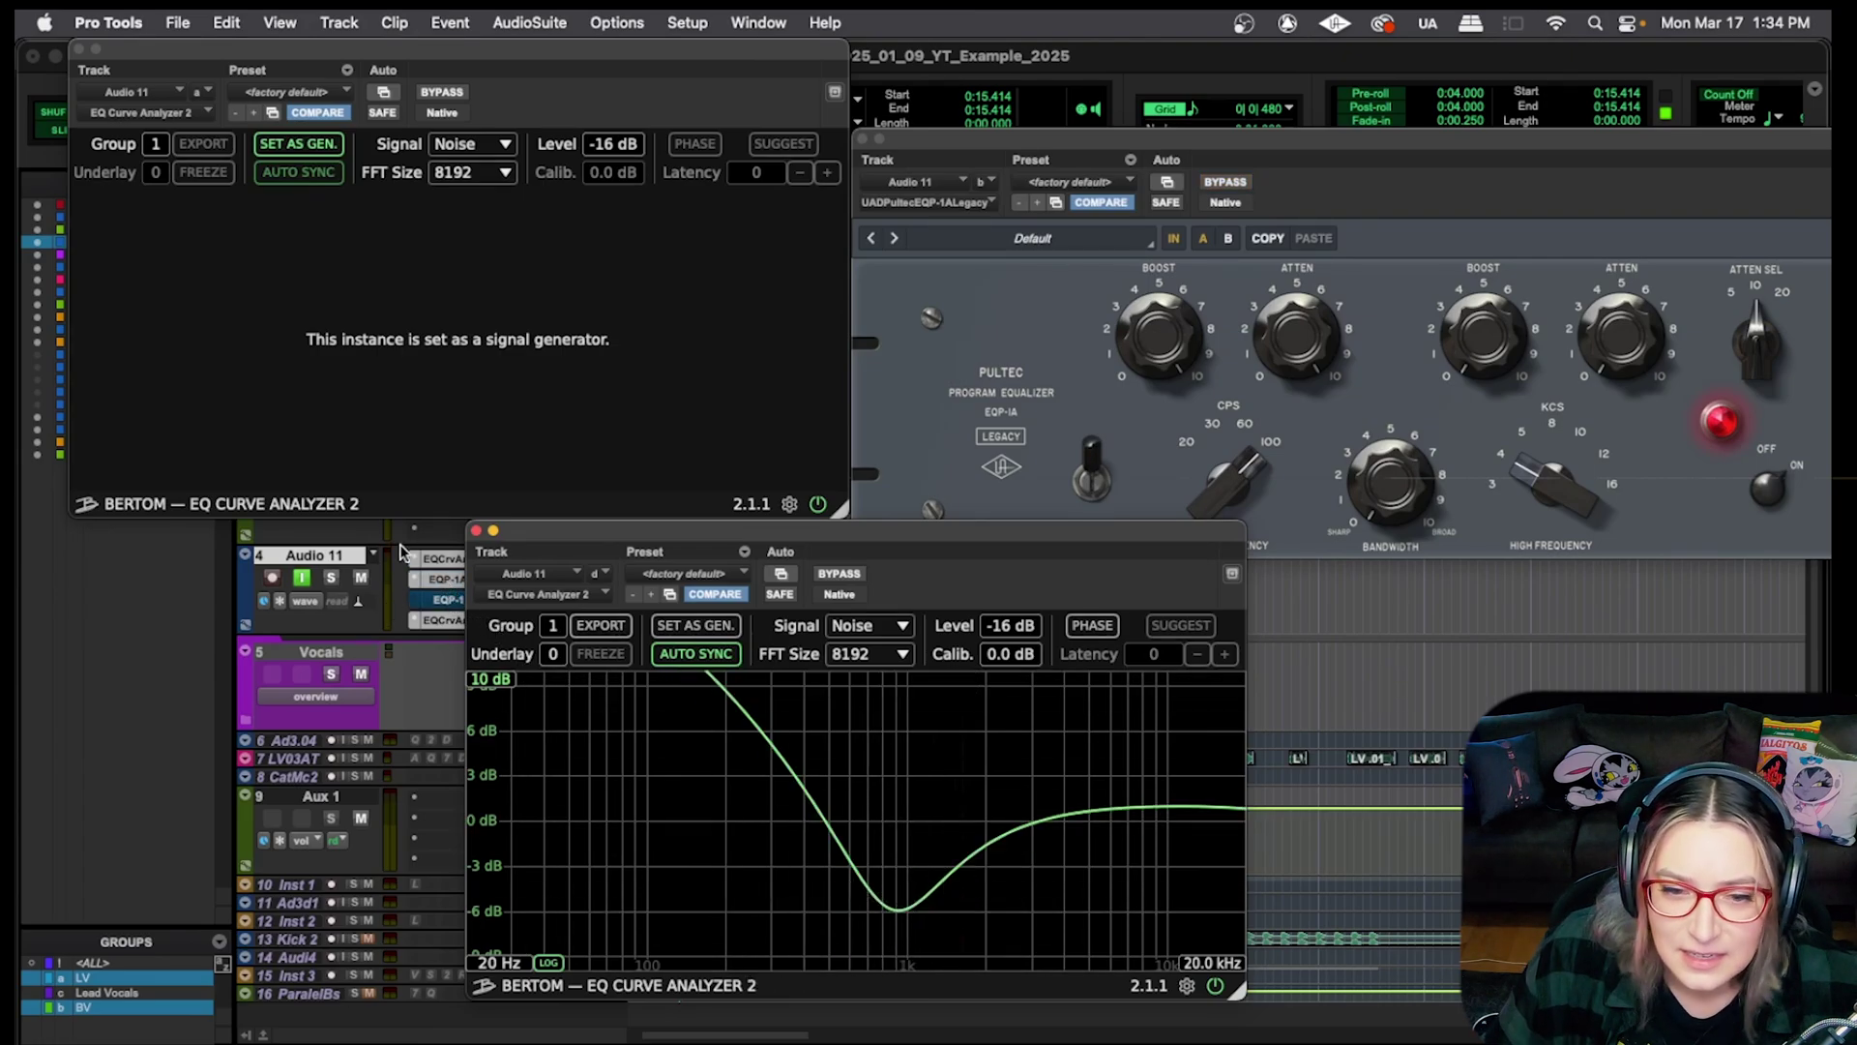
{"action": "left_click", "coordinate": [447, 586], "text": "super"}
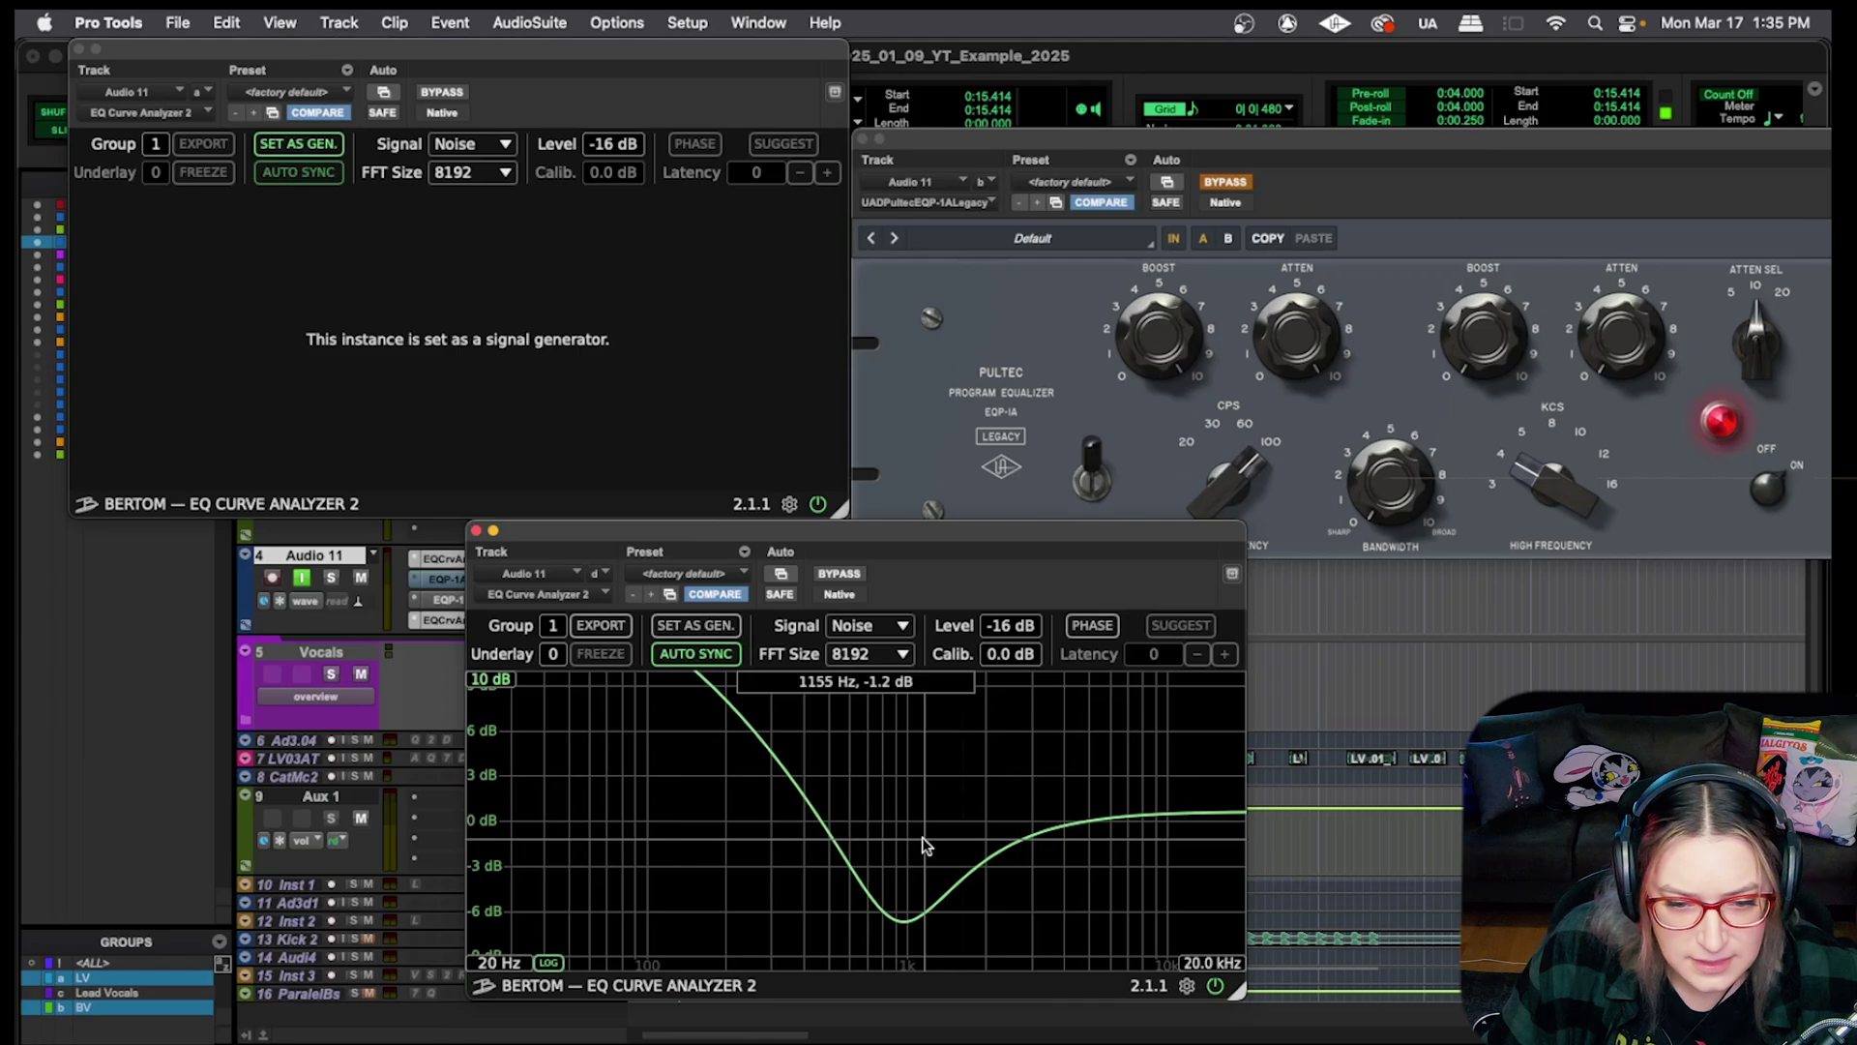
Insert FabFilter Pro-C 2 (mono) from the Dynamics plug-ins on Audio 11
{"action": "left_click", "coordinate": [414, 599]}
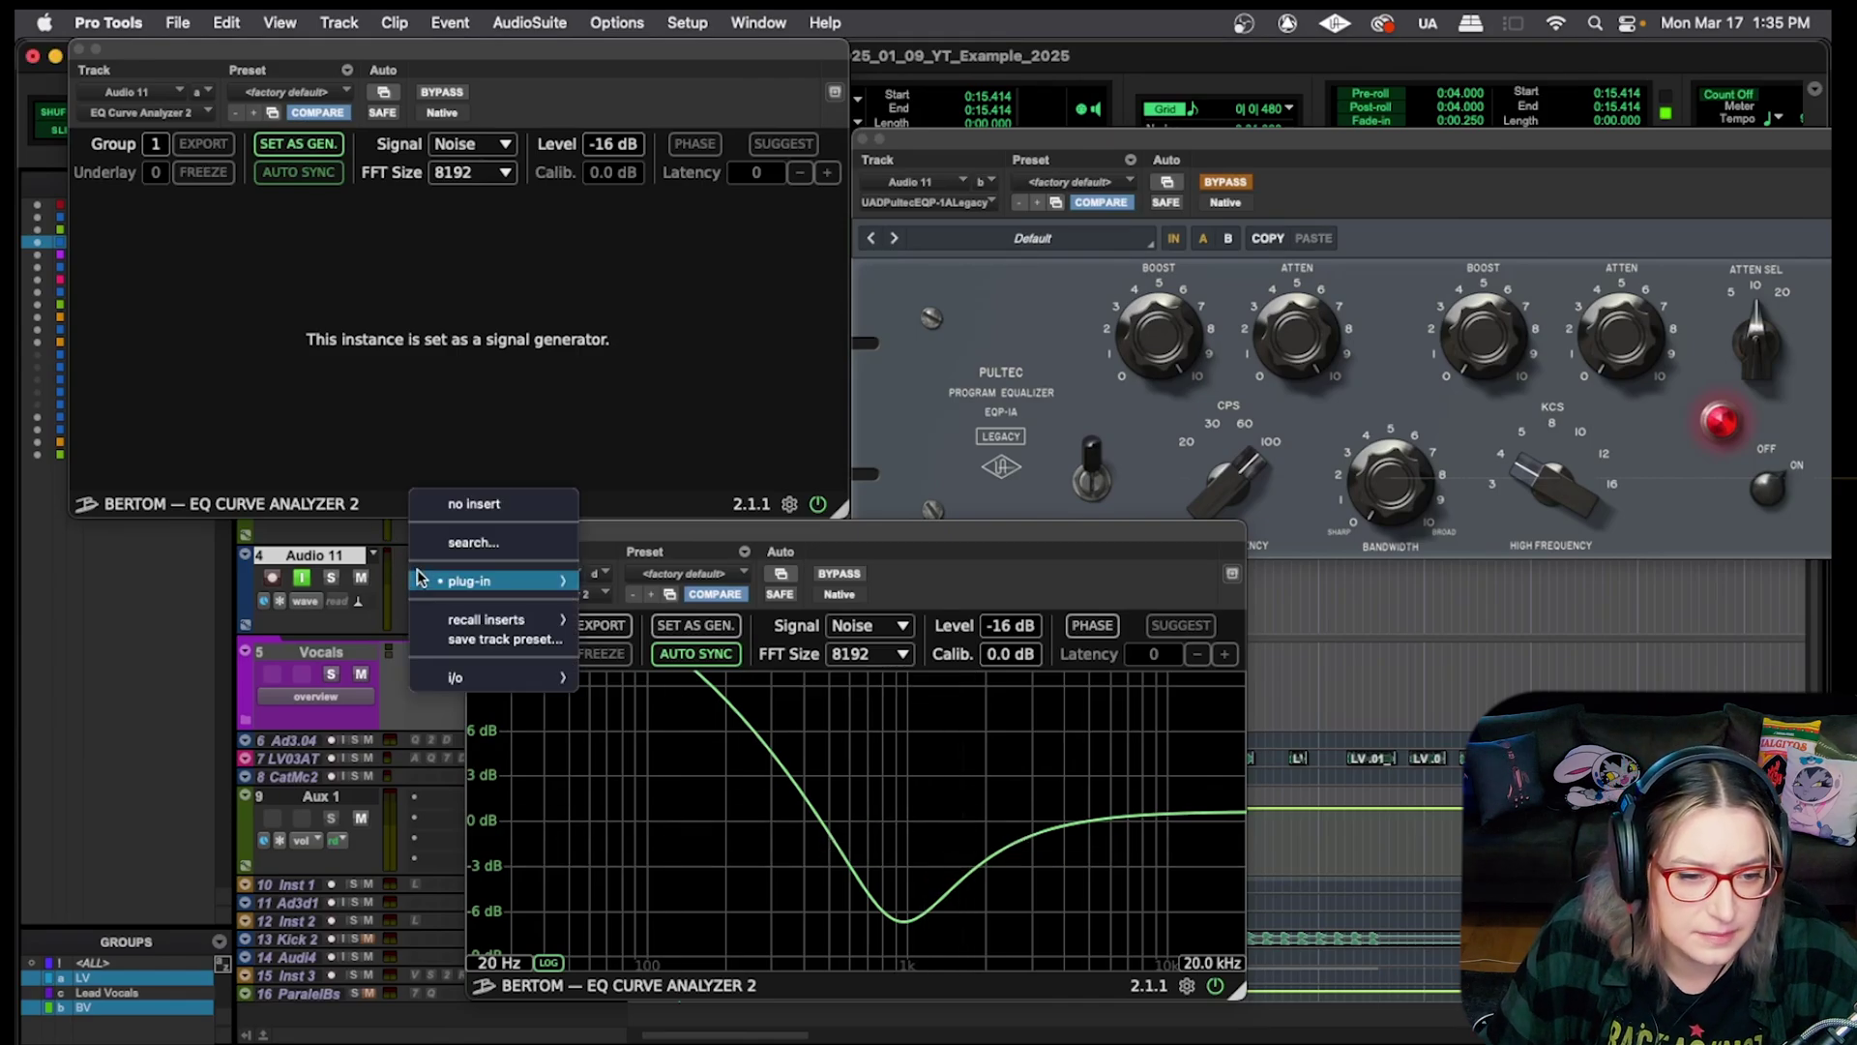
{"action": "mouse_move", "coordinate": [483, 600]}
{"action": "mouse_move", "coordinate": [787, 49]}
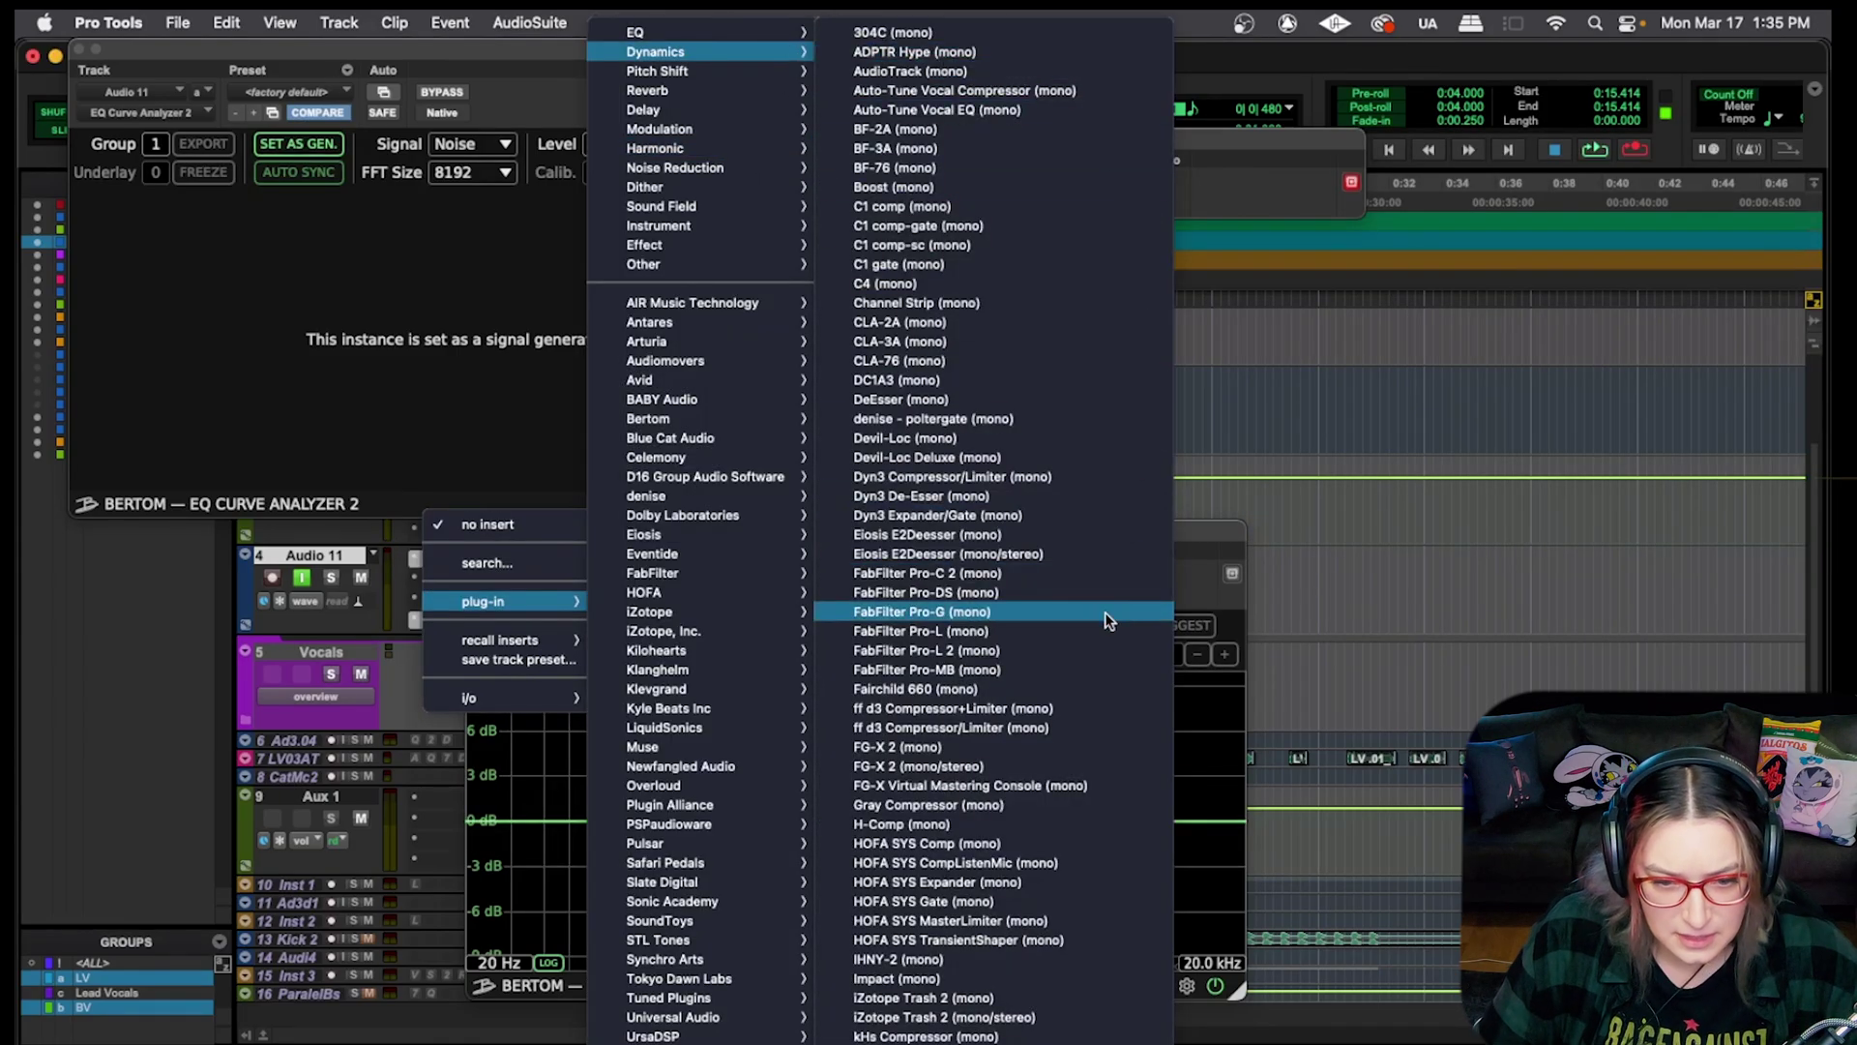
{"action": "left_click", "coordinate": [1058, 572]}
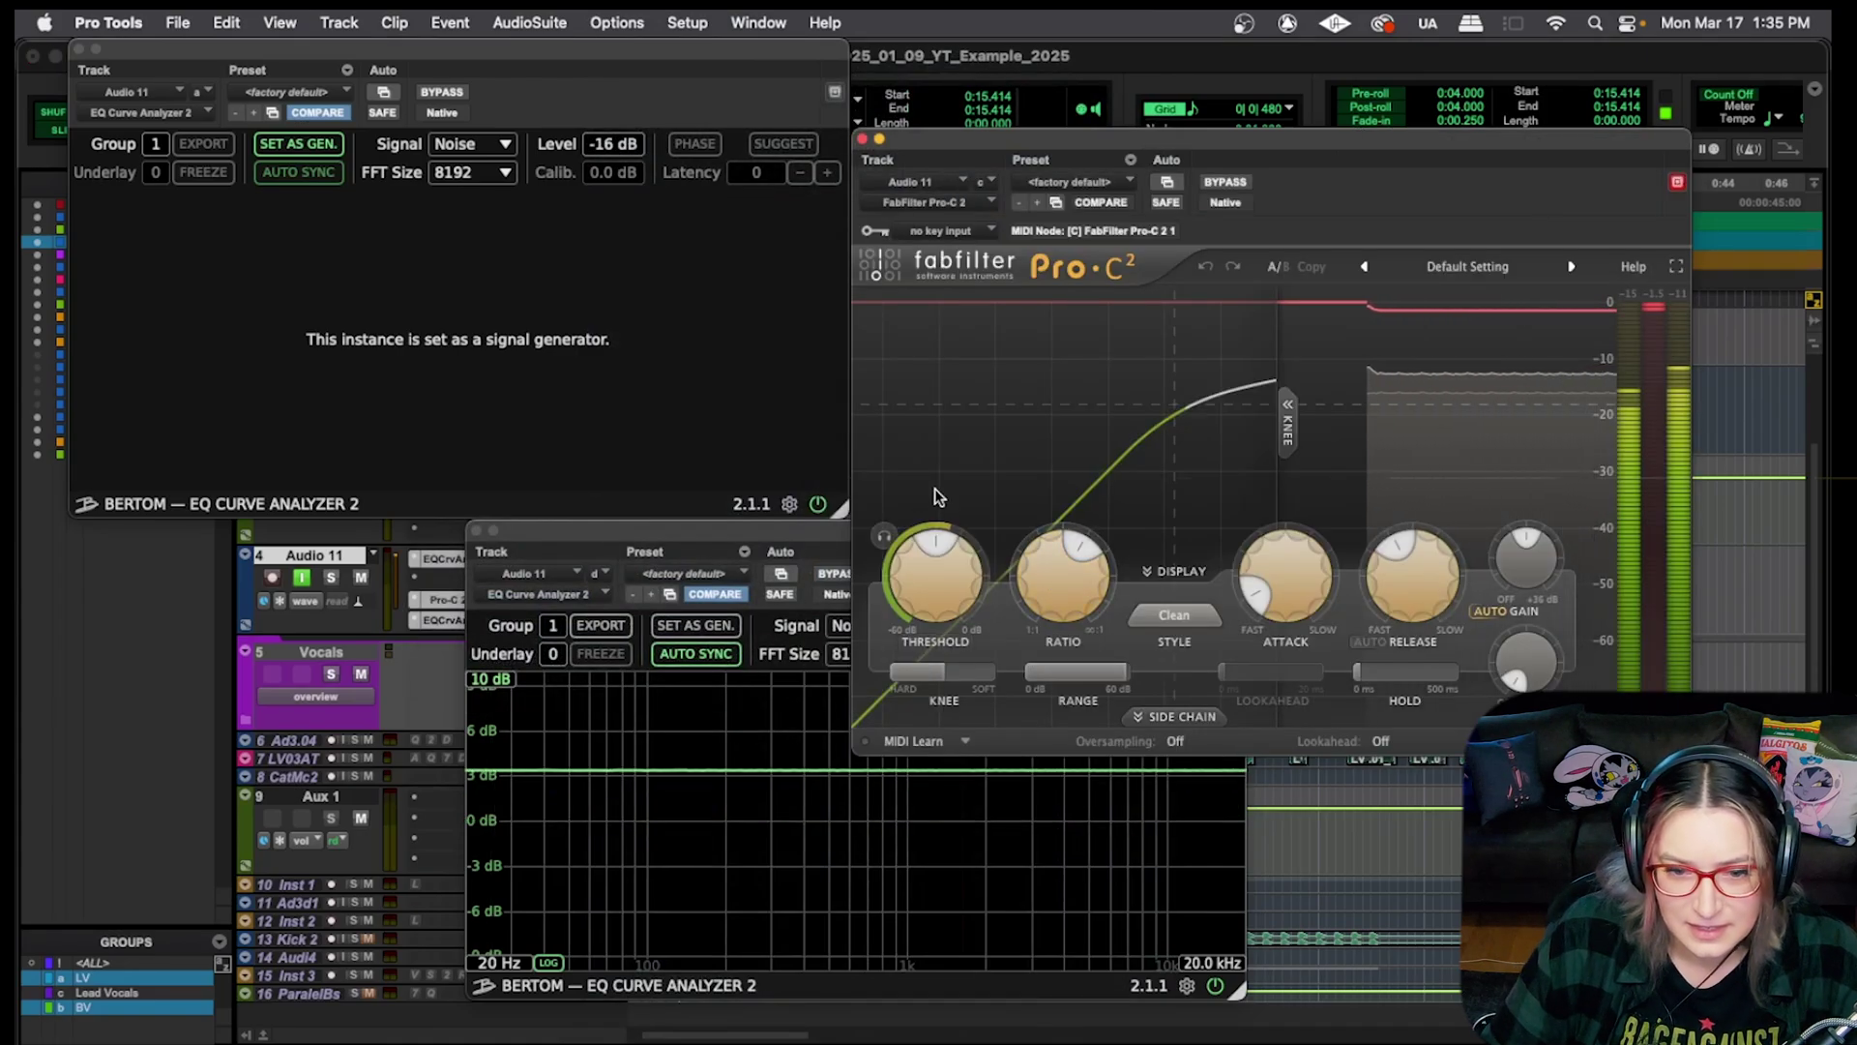
Lower the Pro-C 2 threshold, turn off Auto Gain, and raise the wet gain to about +4.93 dB
{"action": "left_click_drag", "start_coordinate": [933, 570], "coordinate": [924, 663]}
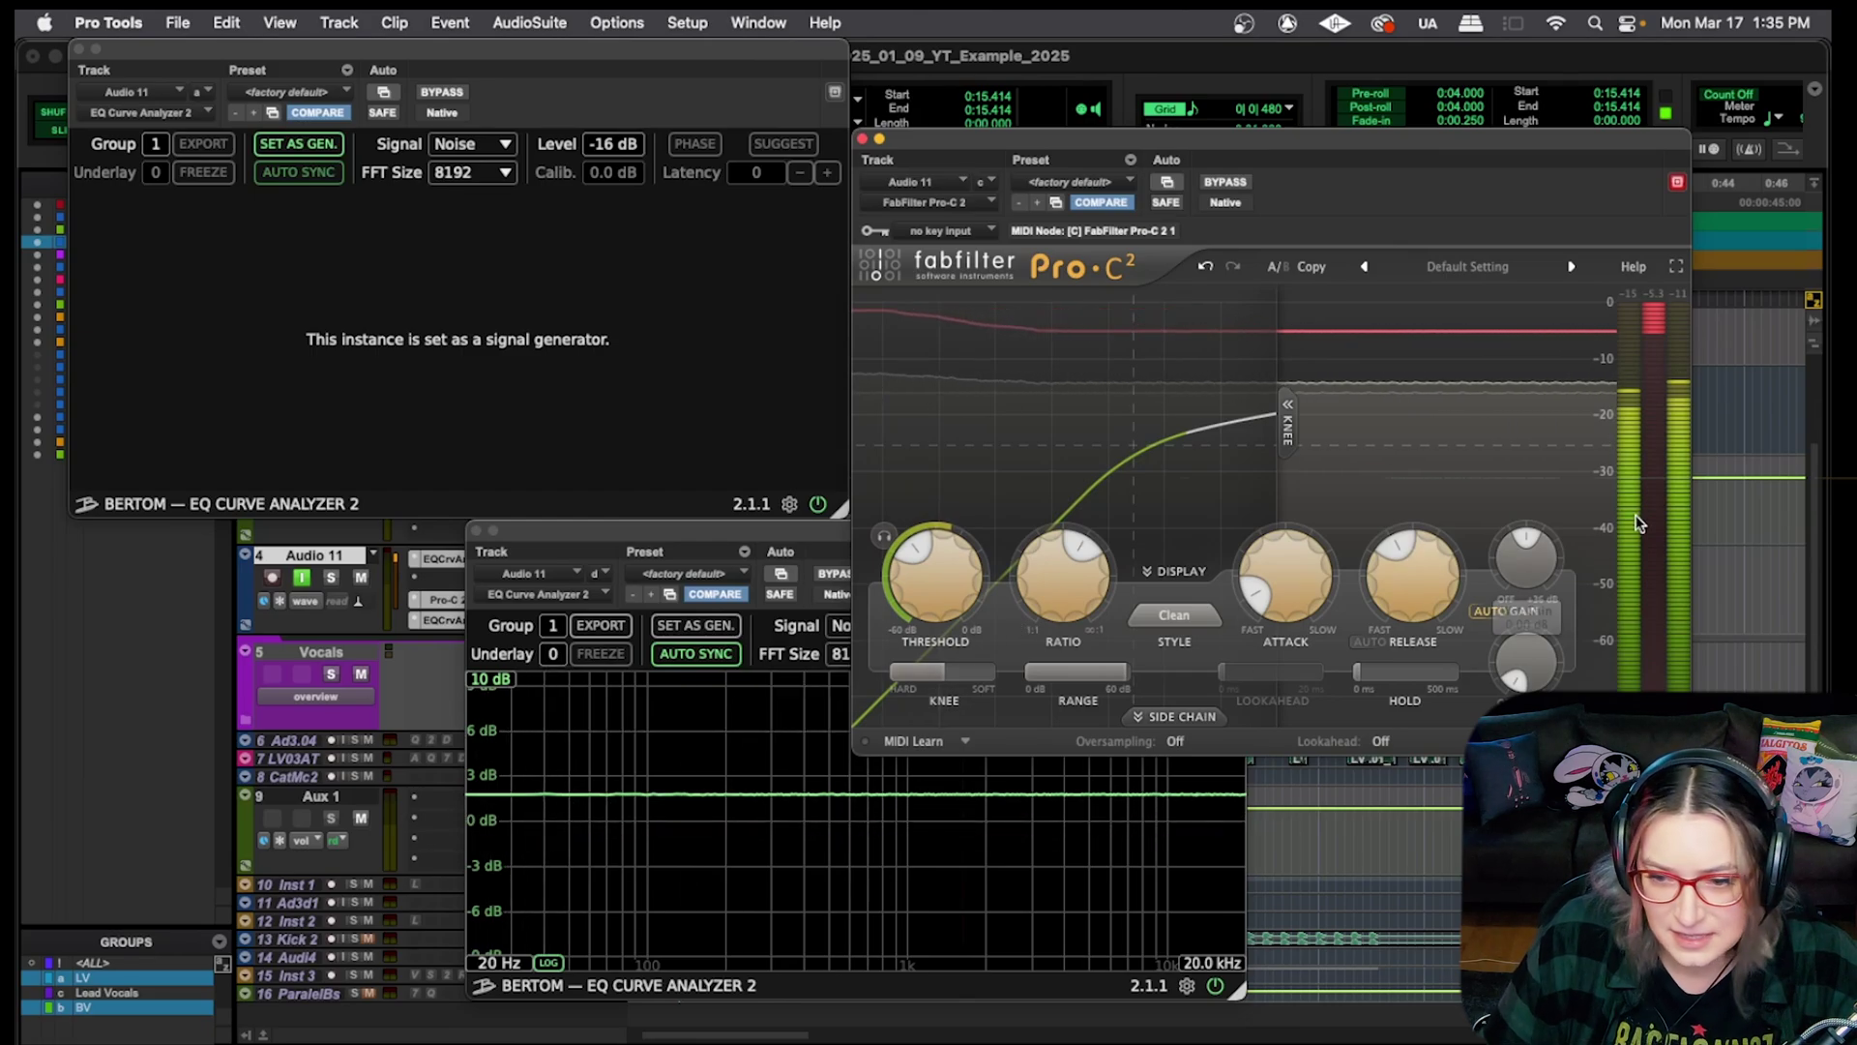
{"action": "left_click", "coordinate": [1500, 610]}
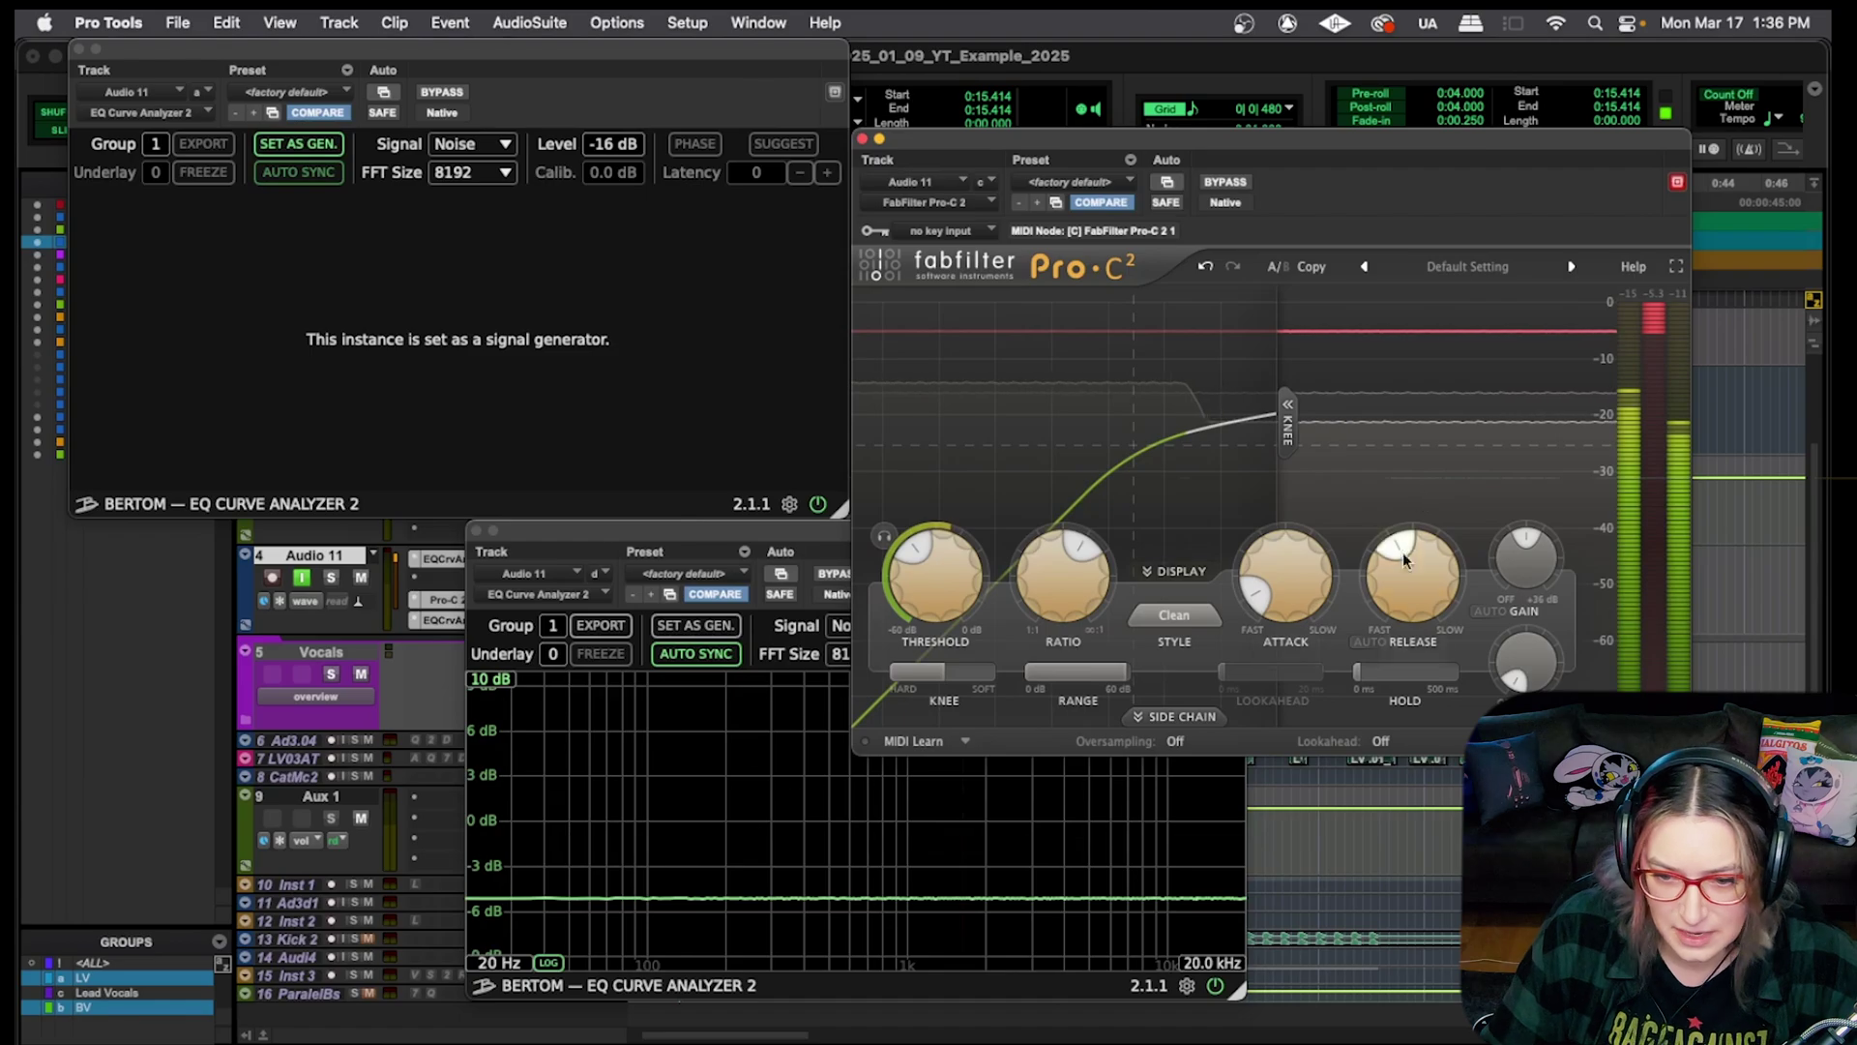
{"action": "mouse_move", "coordinate": [1526, 571]}
{"action": "left_click_drag", "start_coordinate": [1526, 571], "coordinate": [1512, 456]}
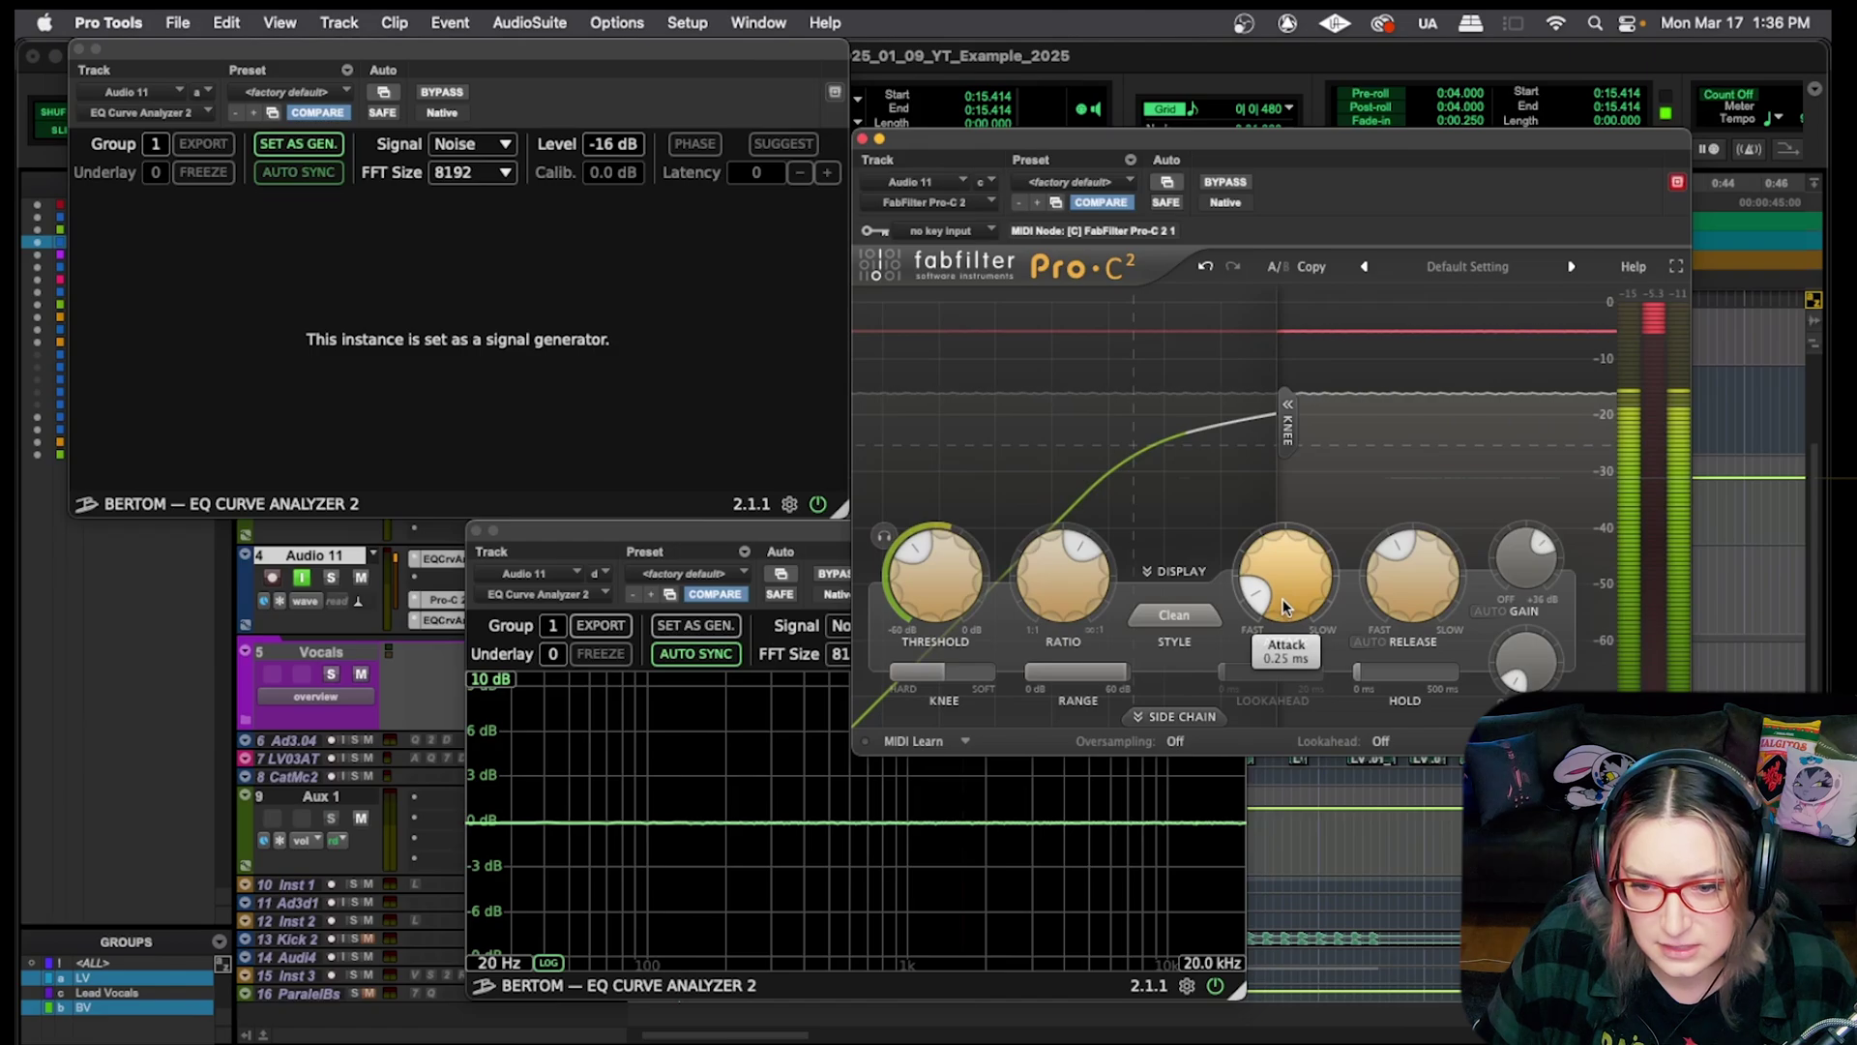
Set the Pro-C 2 attack to about 5.55 ms and switch the analyzer test signal to Impulse
{"action": "left_click_drag", "start_coordinate": [1284, 561], "coordinate": [1320, 315]}
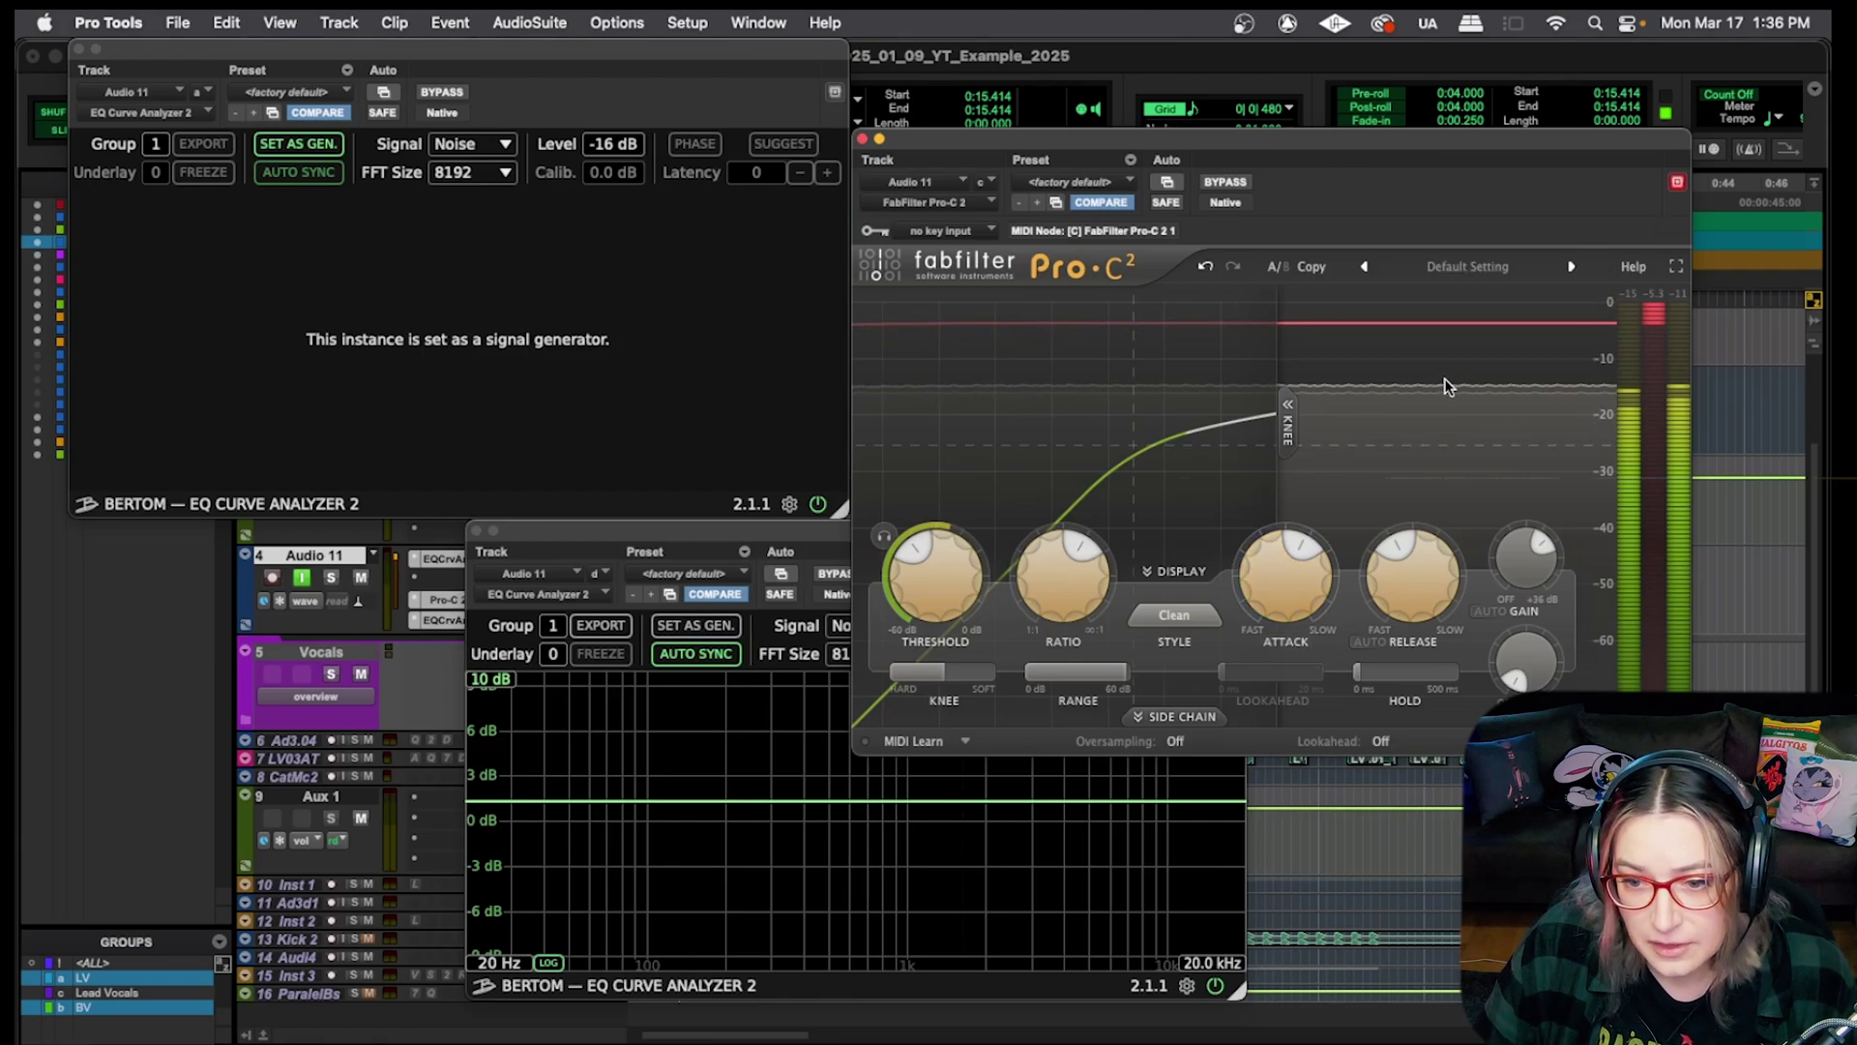
{"action": "left_click_drag", "start_coordinate": [1285, 576], "coordinate": [1274, 707]}
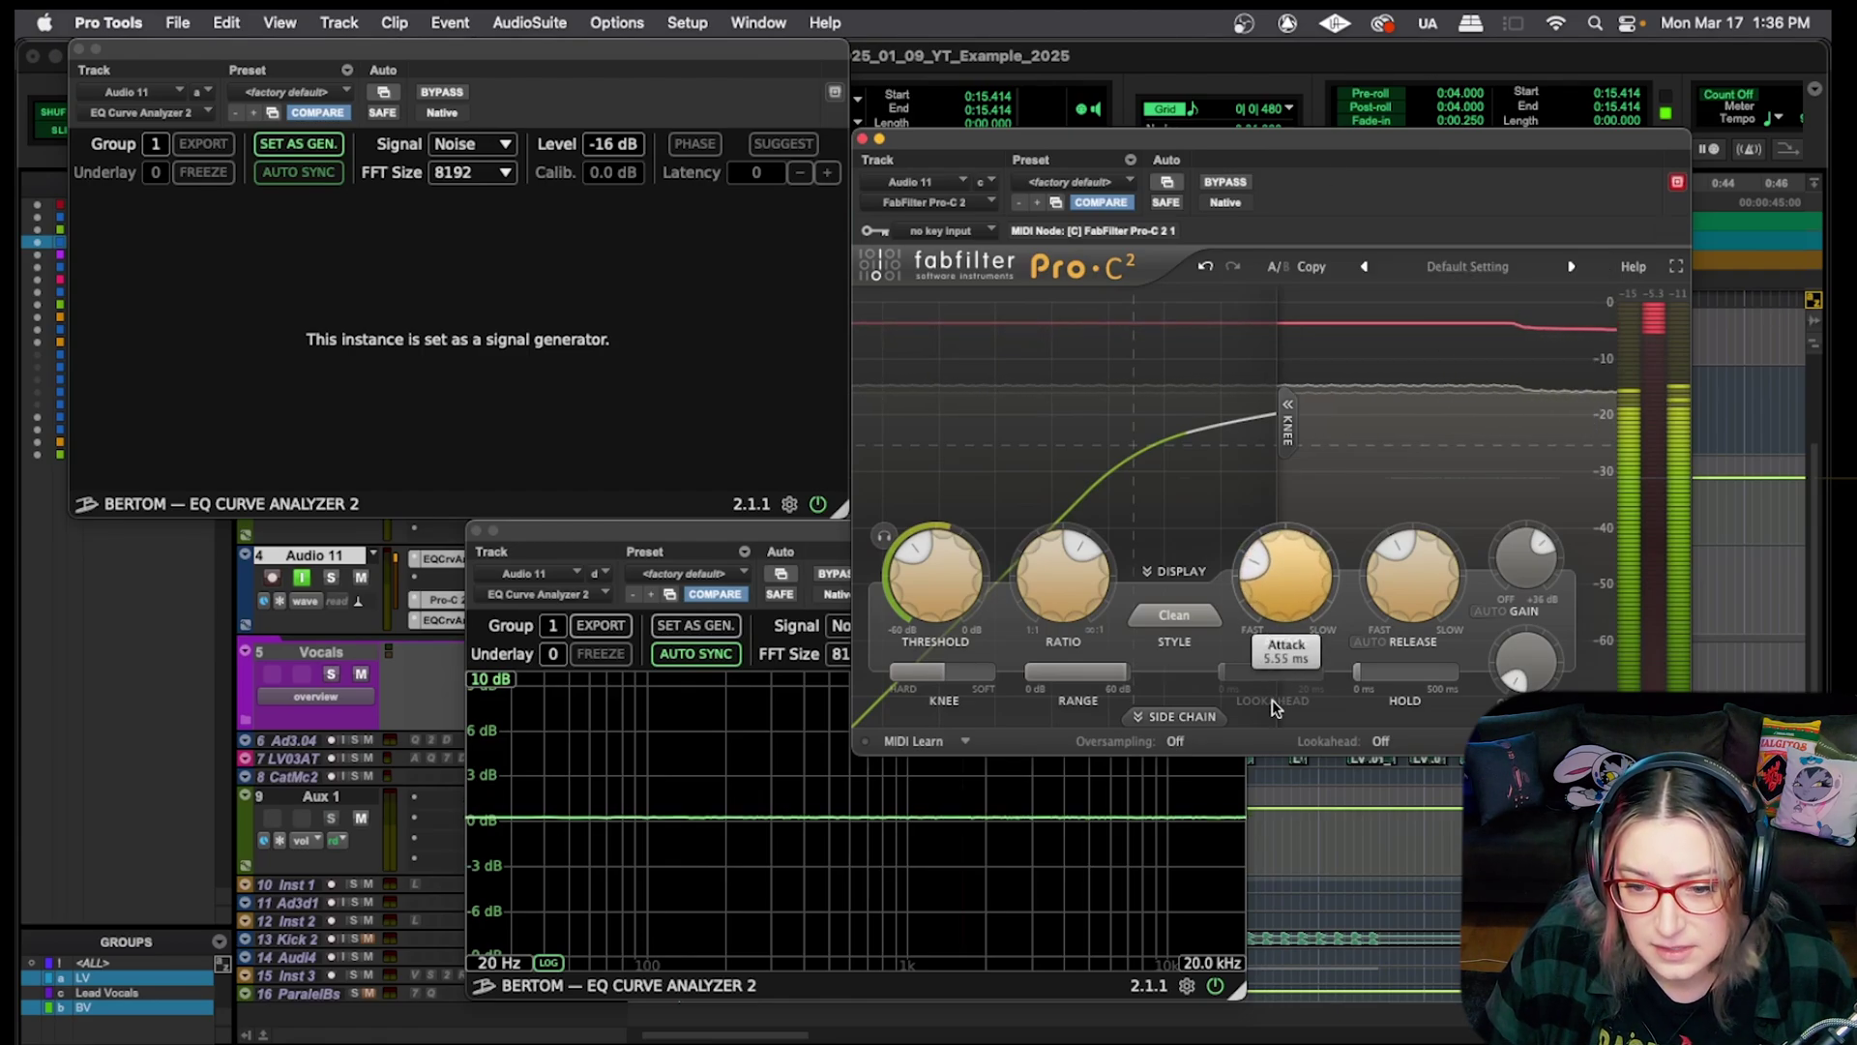
{"action": "left_click", "coordinate": [473, 144]}
{"action": "left_click", "coordinate": [474, 180]}
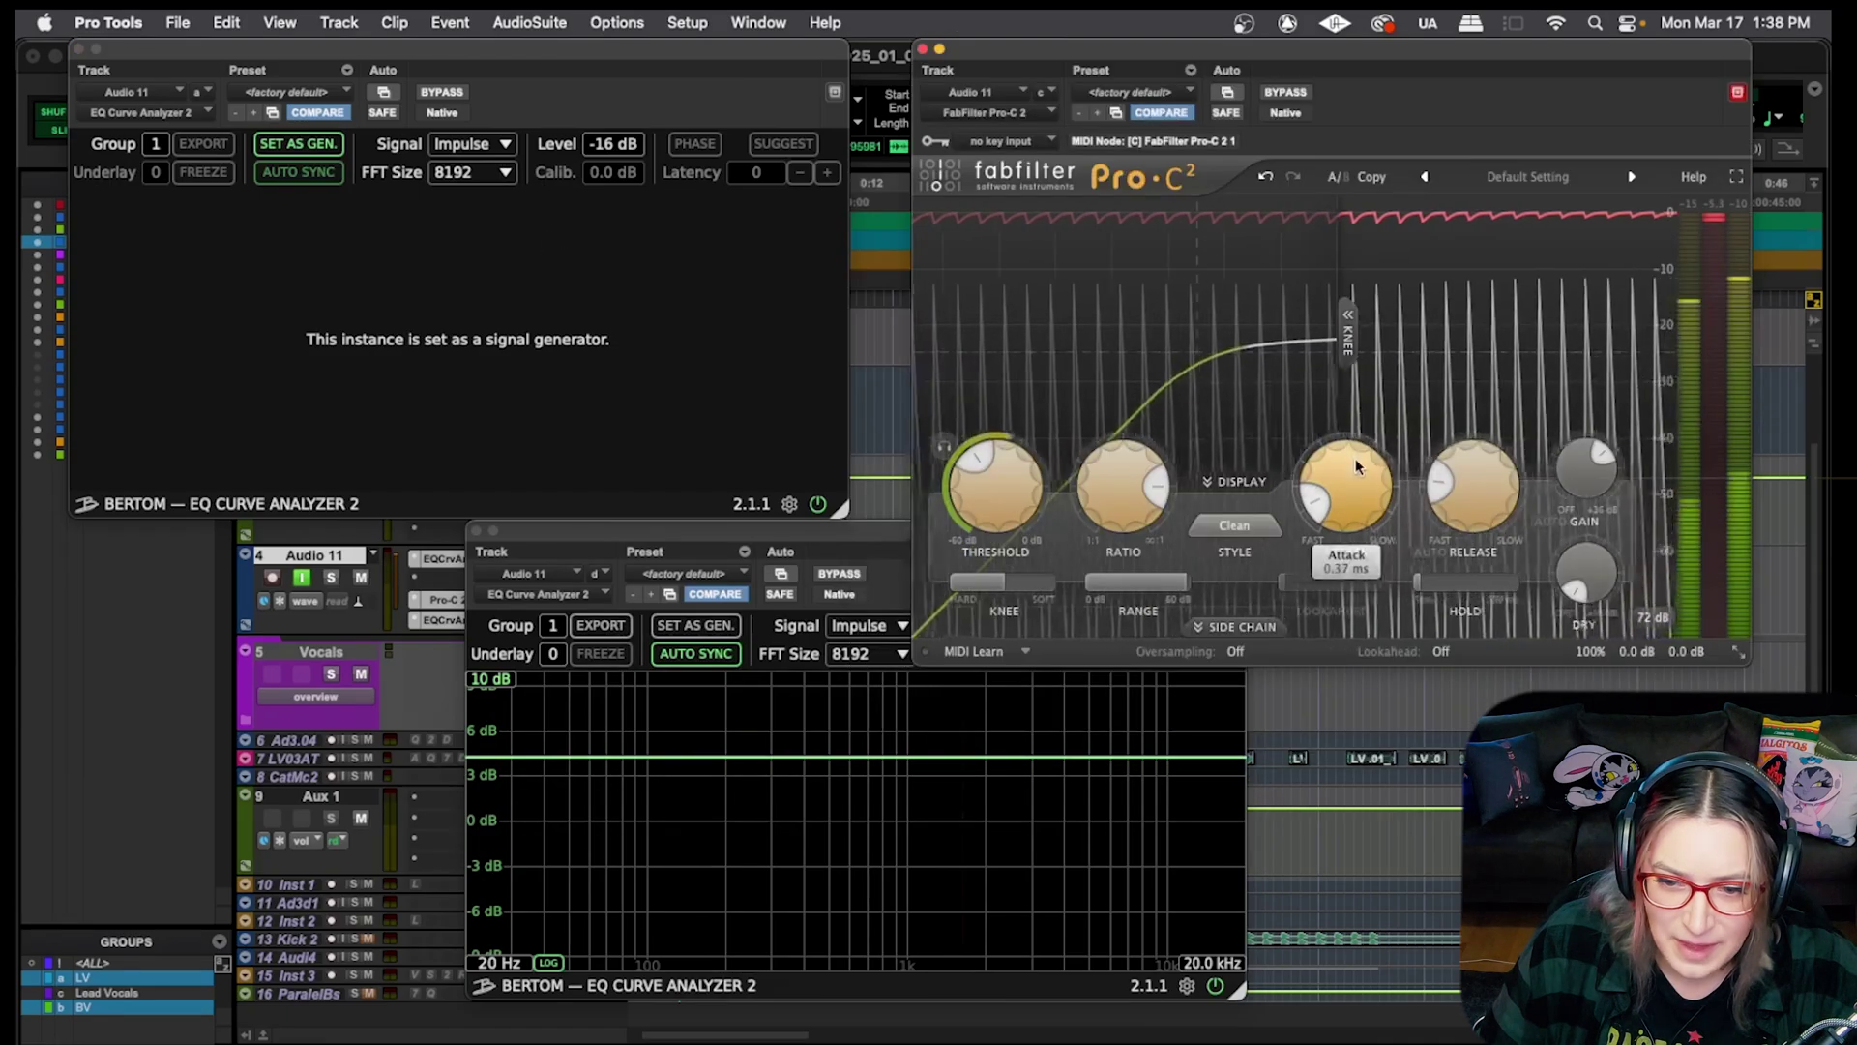
Raise the Pro-C 2 threshold while watching the analyzer level, then reopen the signal choices
{"action": "mouse_move", "coordinate": [1341, 502]}
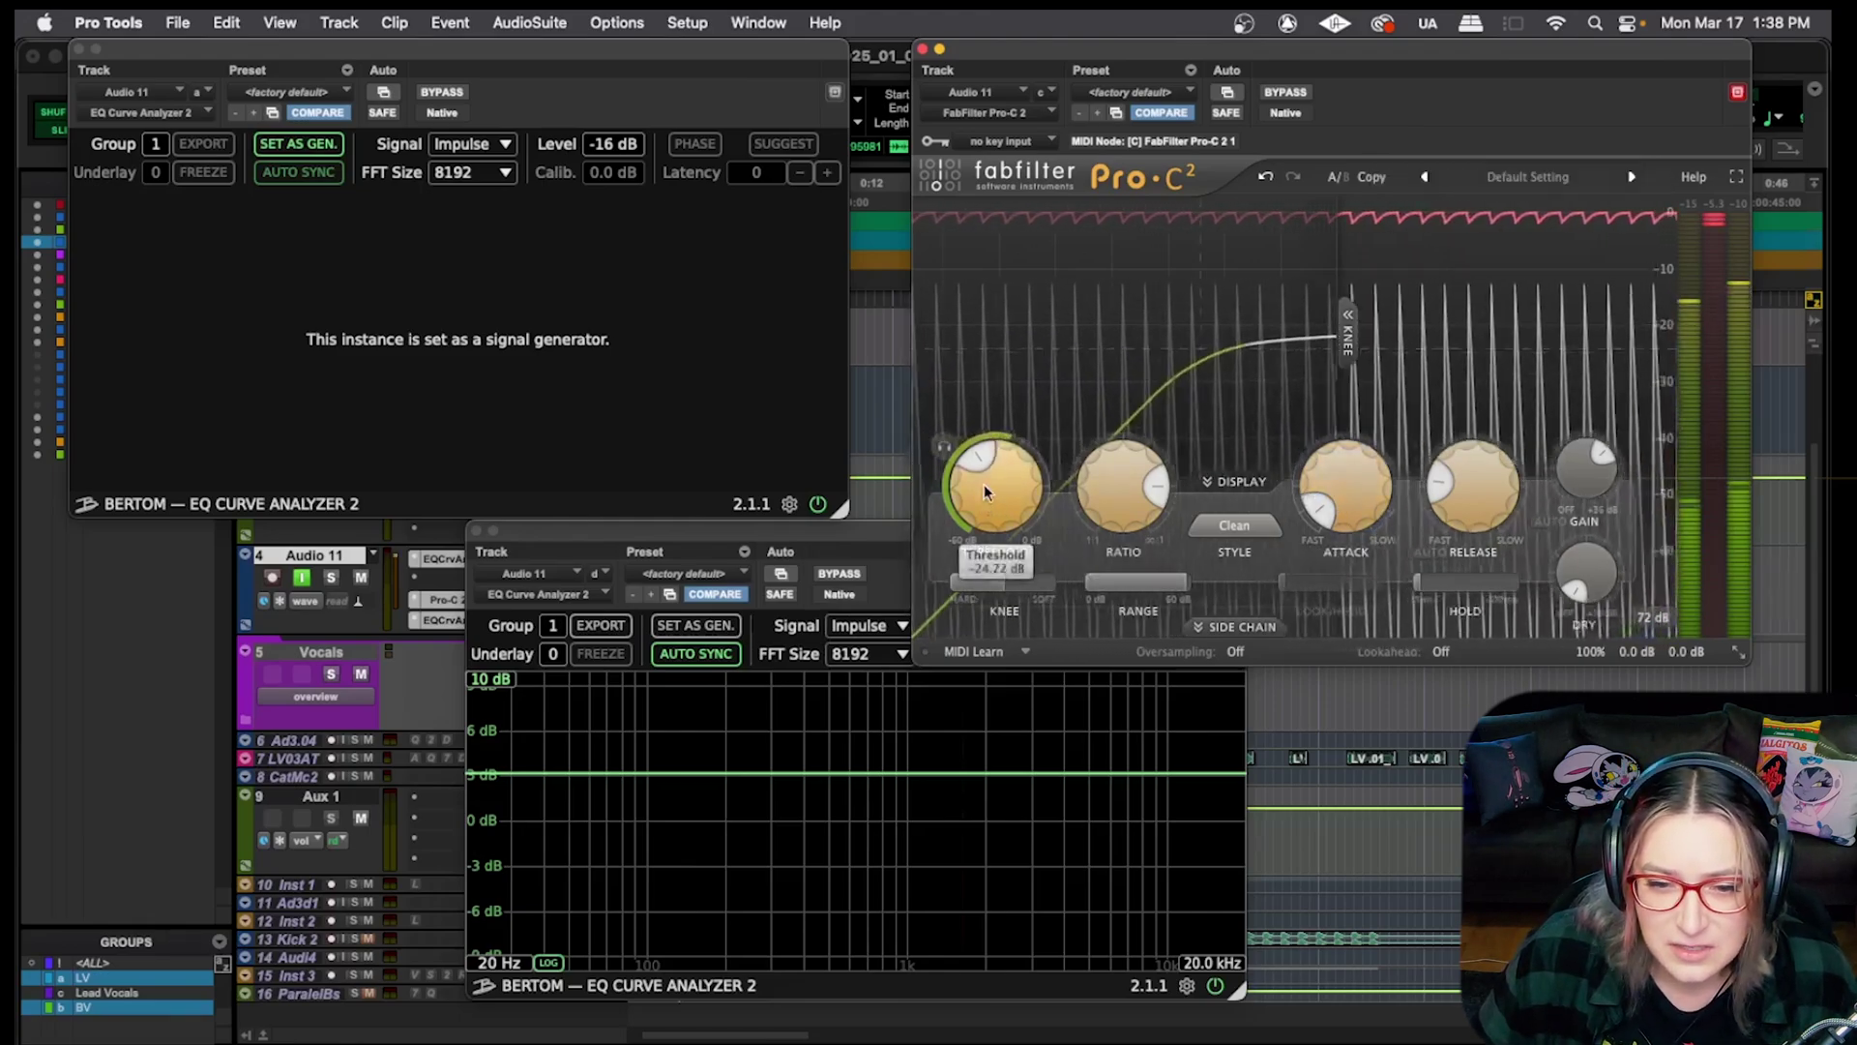
{"action": "left_click_drag", "start_coordinate": [984, 484], "coordinate": [1006, 430]}
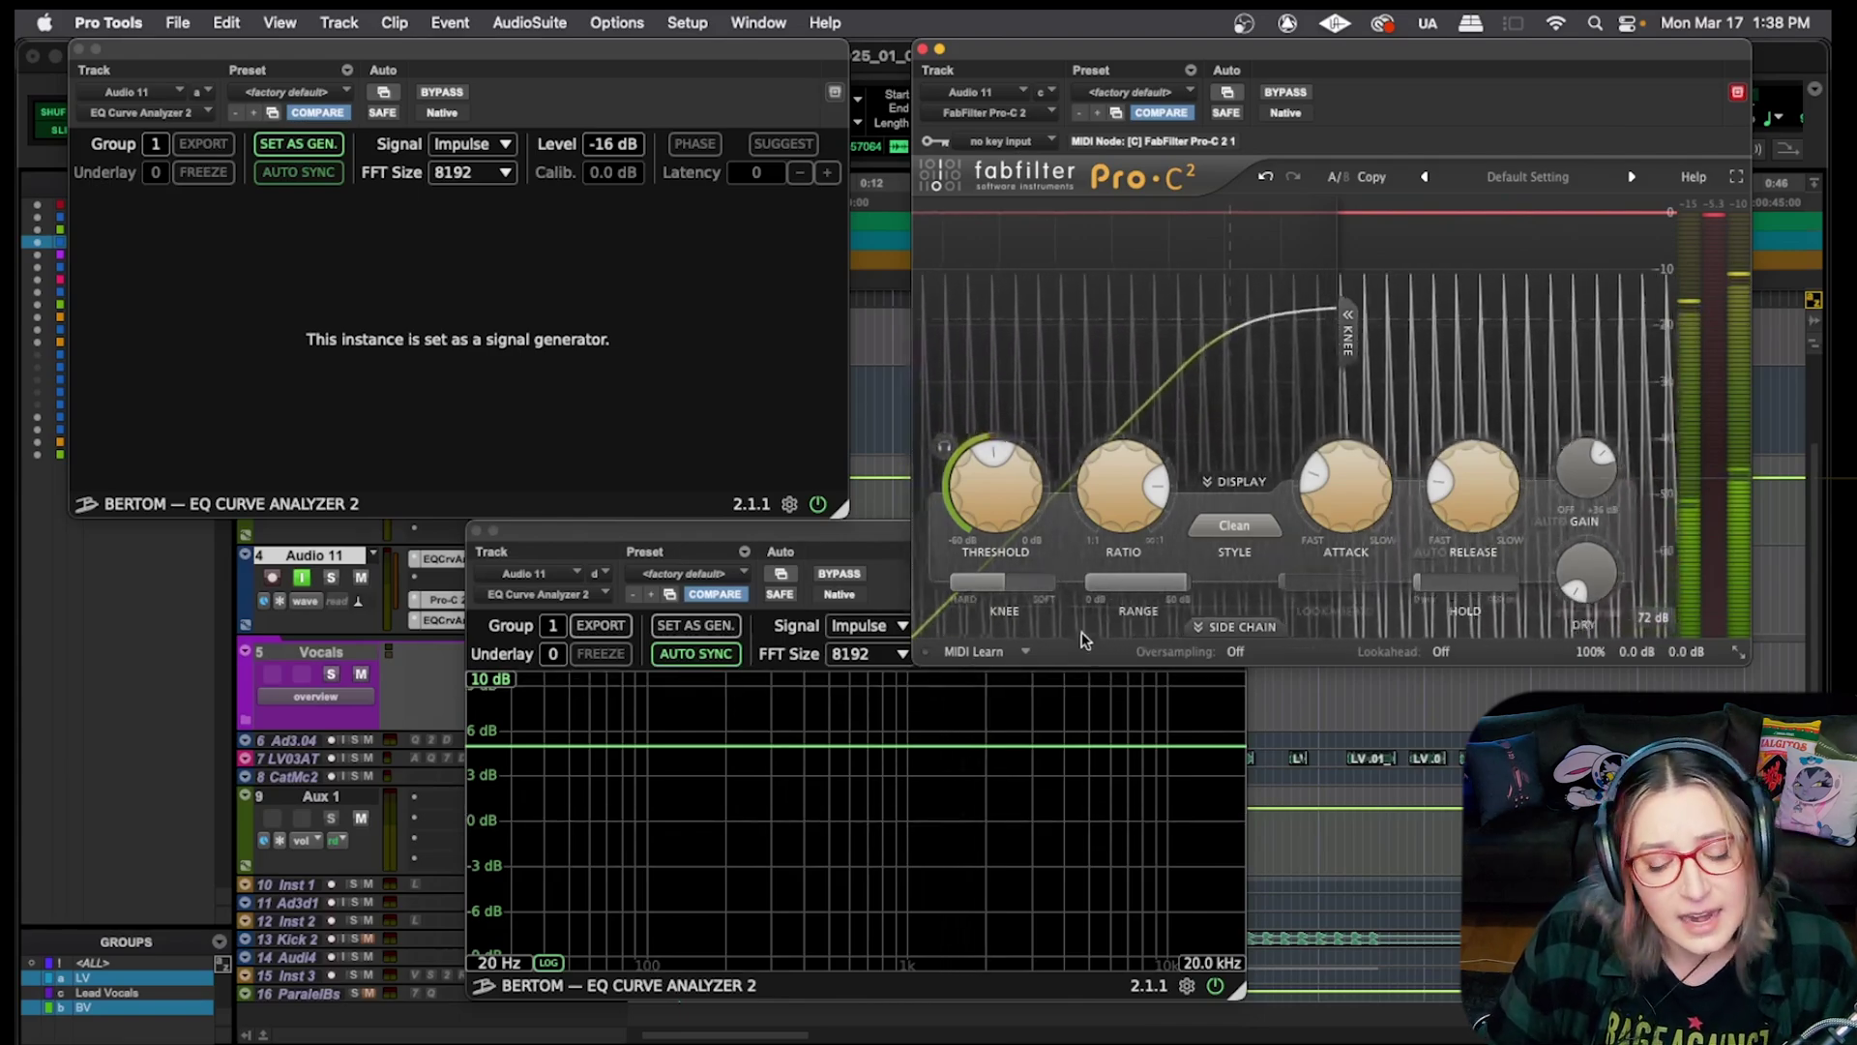
{"action": "mouse_move", "coordinate": [983, 463]}
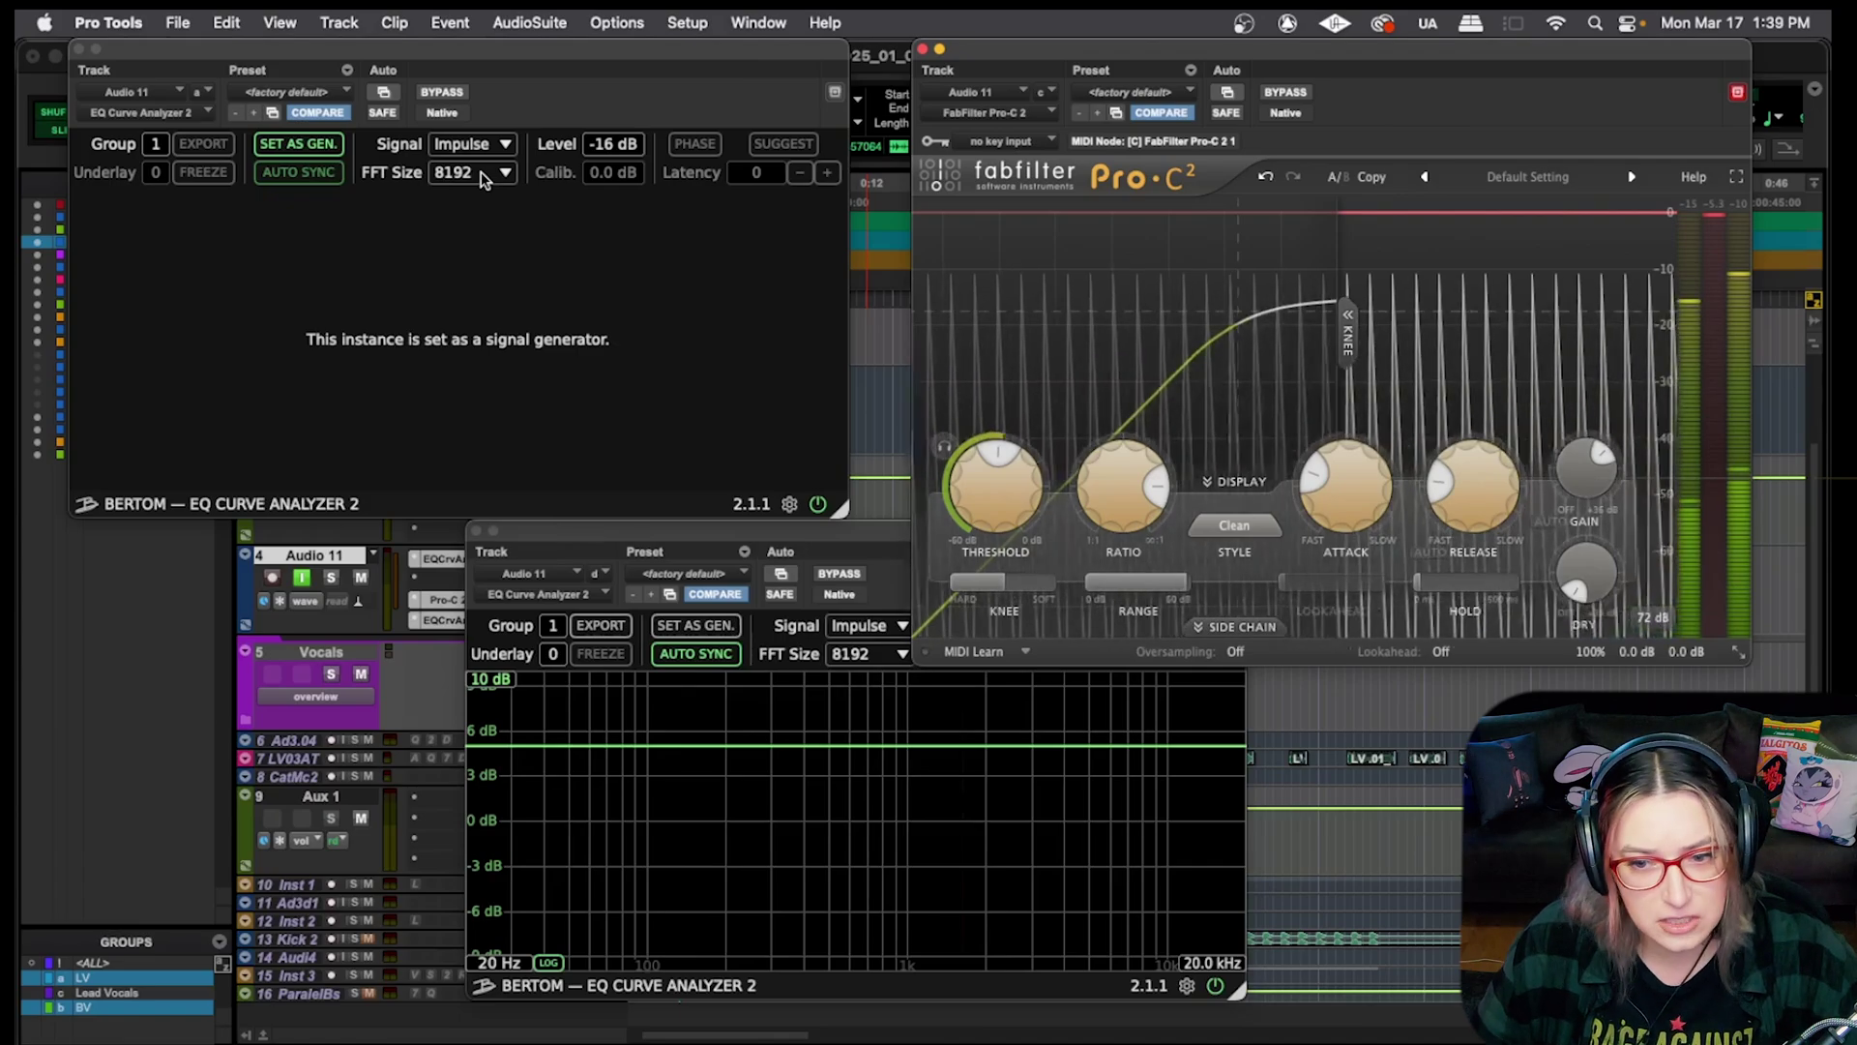
{"action": "left_click", "coordinate": [471, 144]}
Switch the test signal back to Noise and toggle Pro-C 2 bypass repeatedly, ending active
{"action": "left_click", "coordinate": [465, 169]}
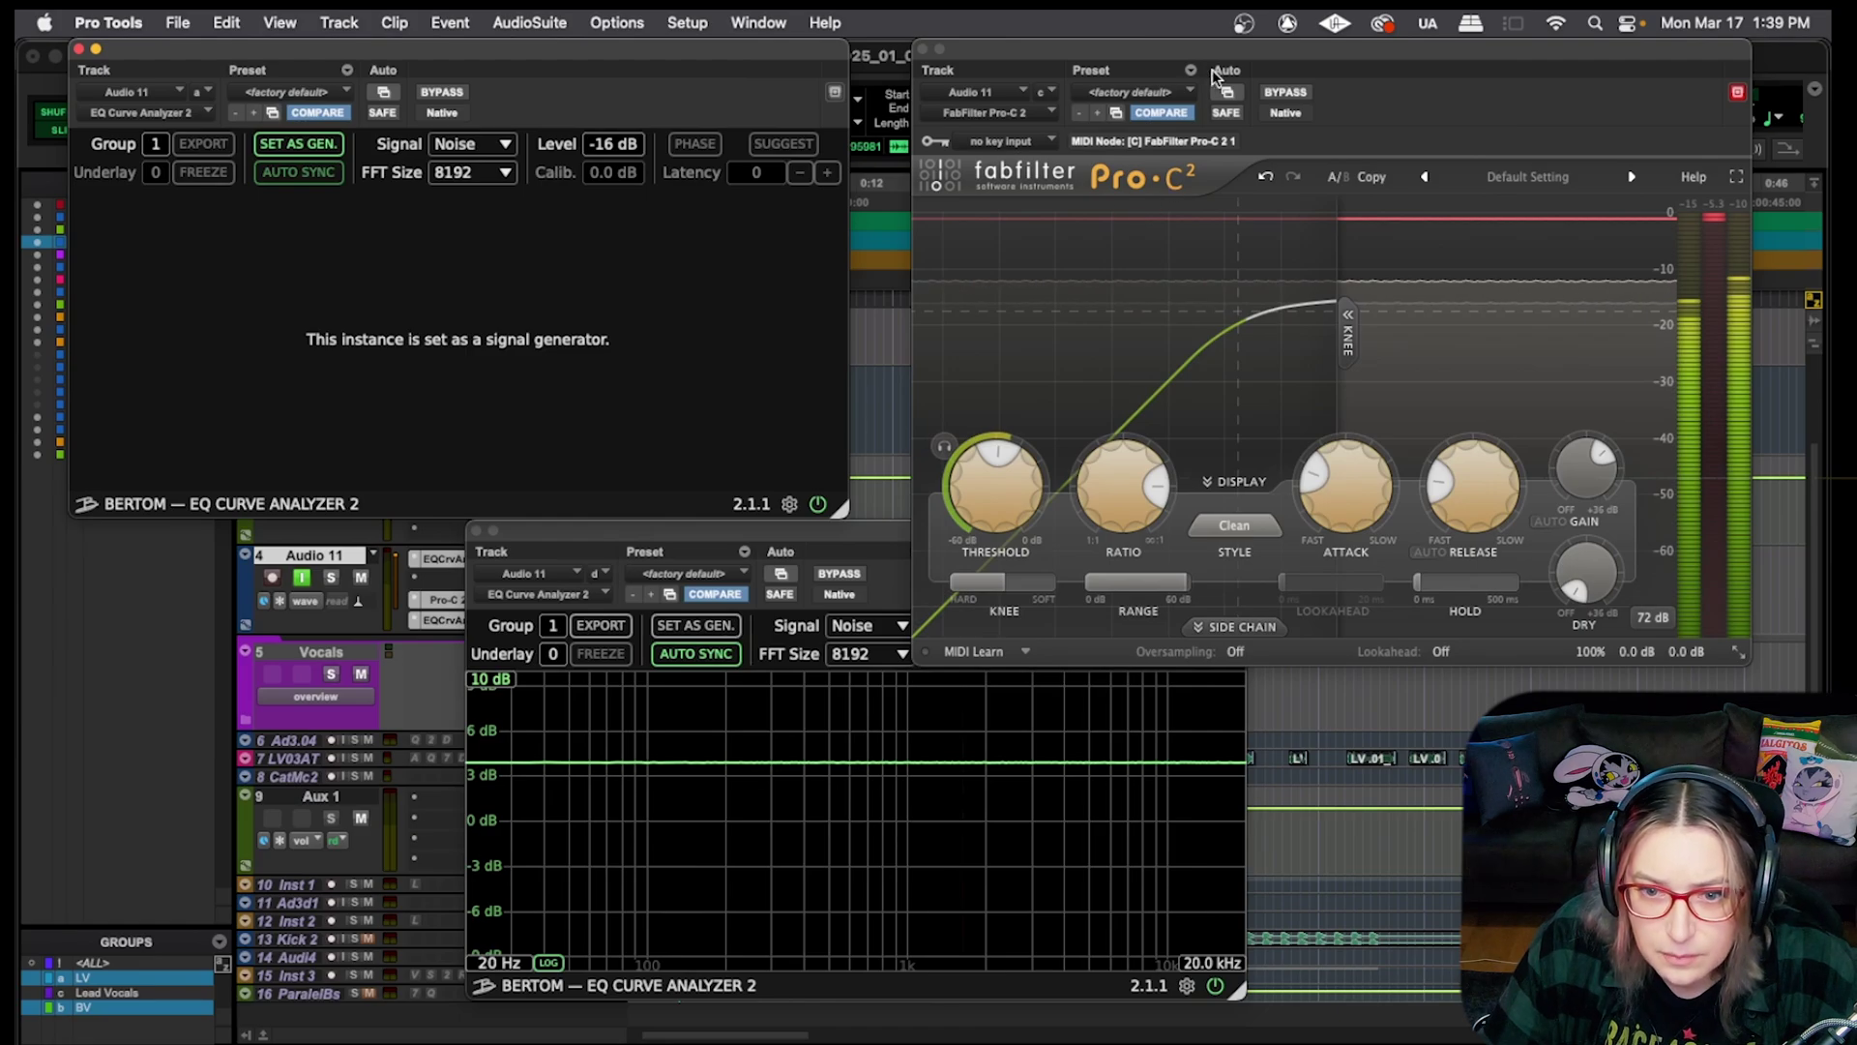
{"action": "left_click", "coordinate": [1287, 93]}
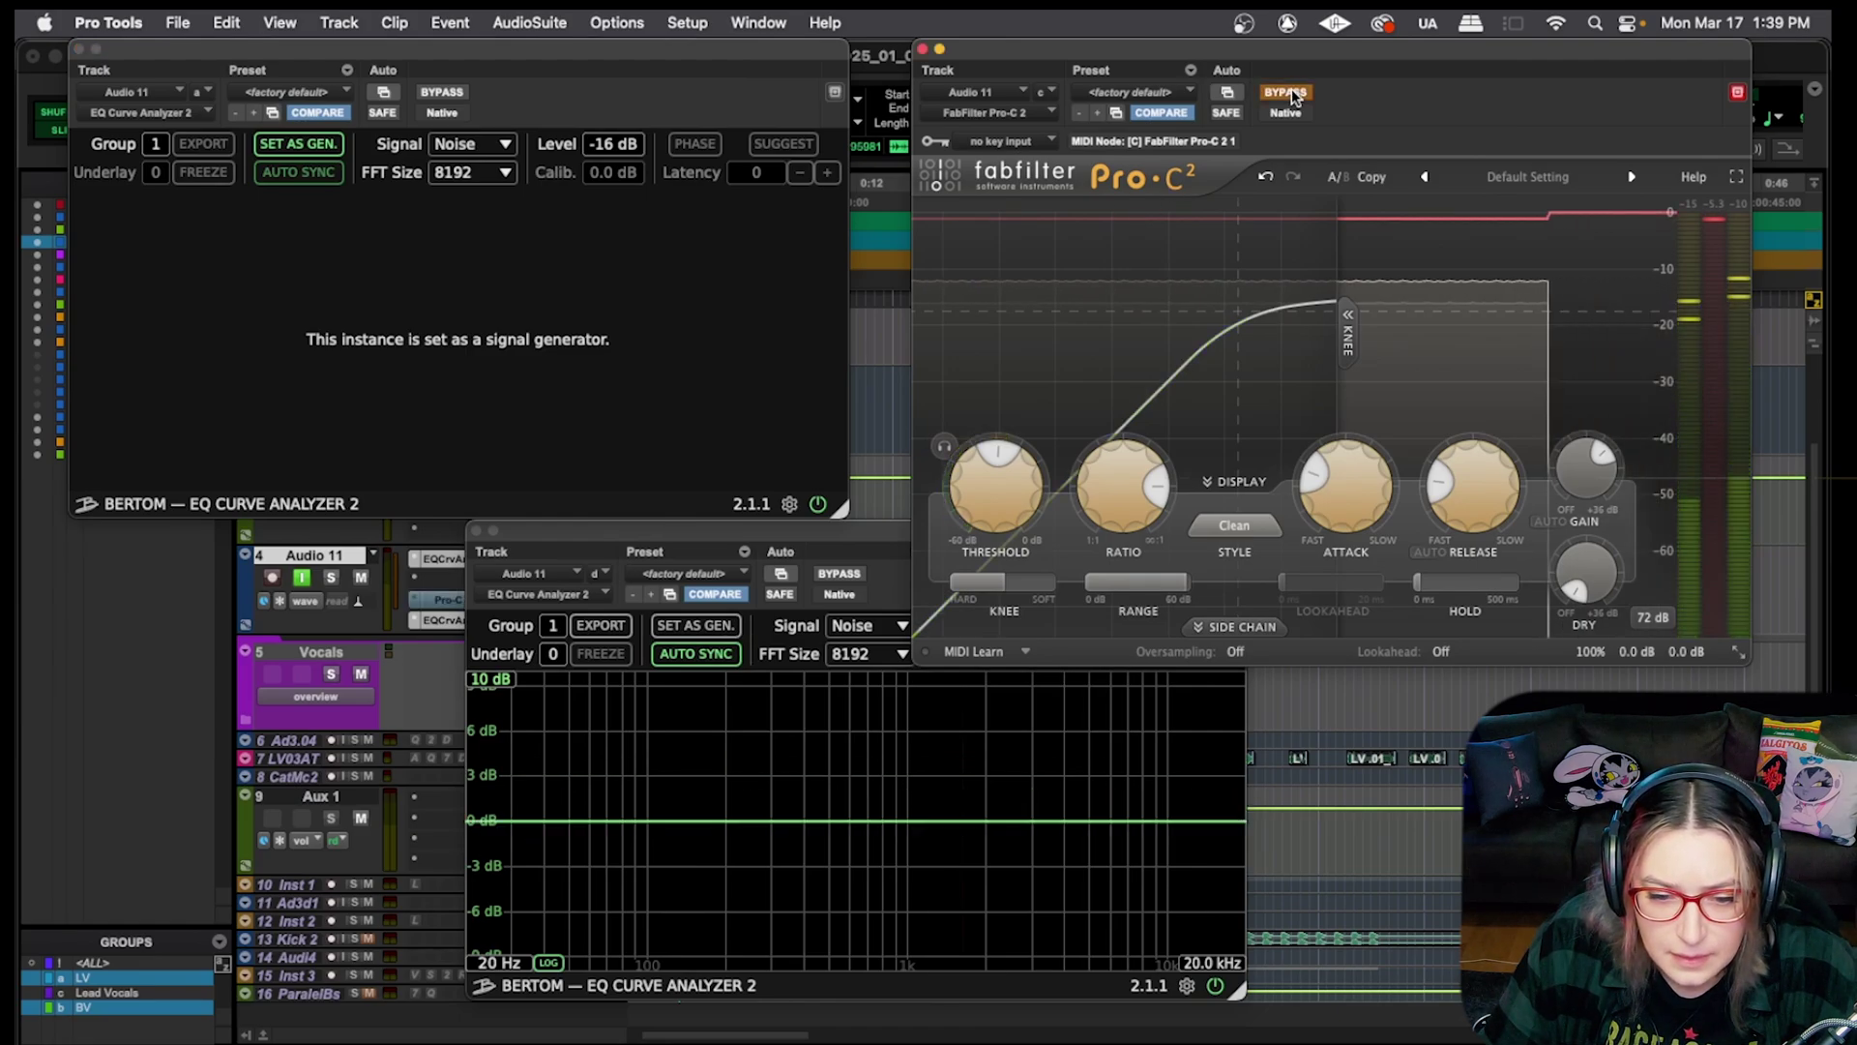
{"action": "left_click", "coordinate": [1286, 92]}
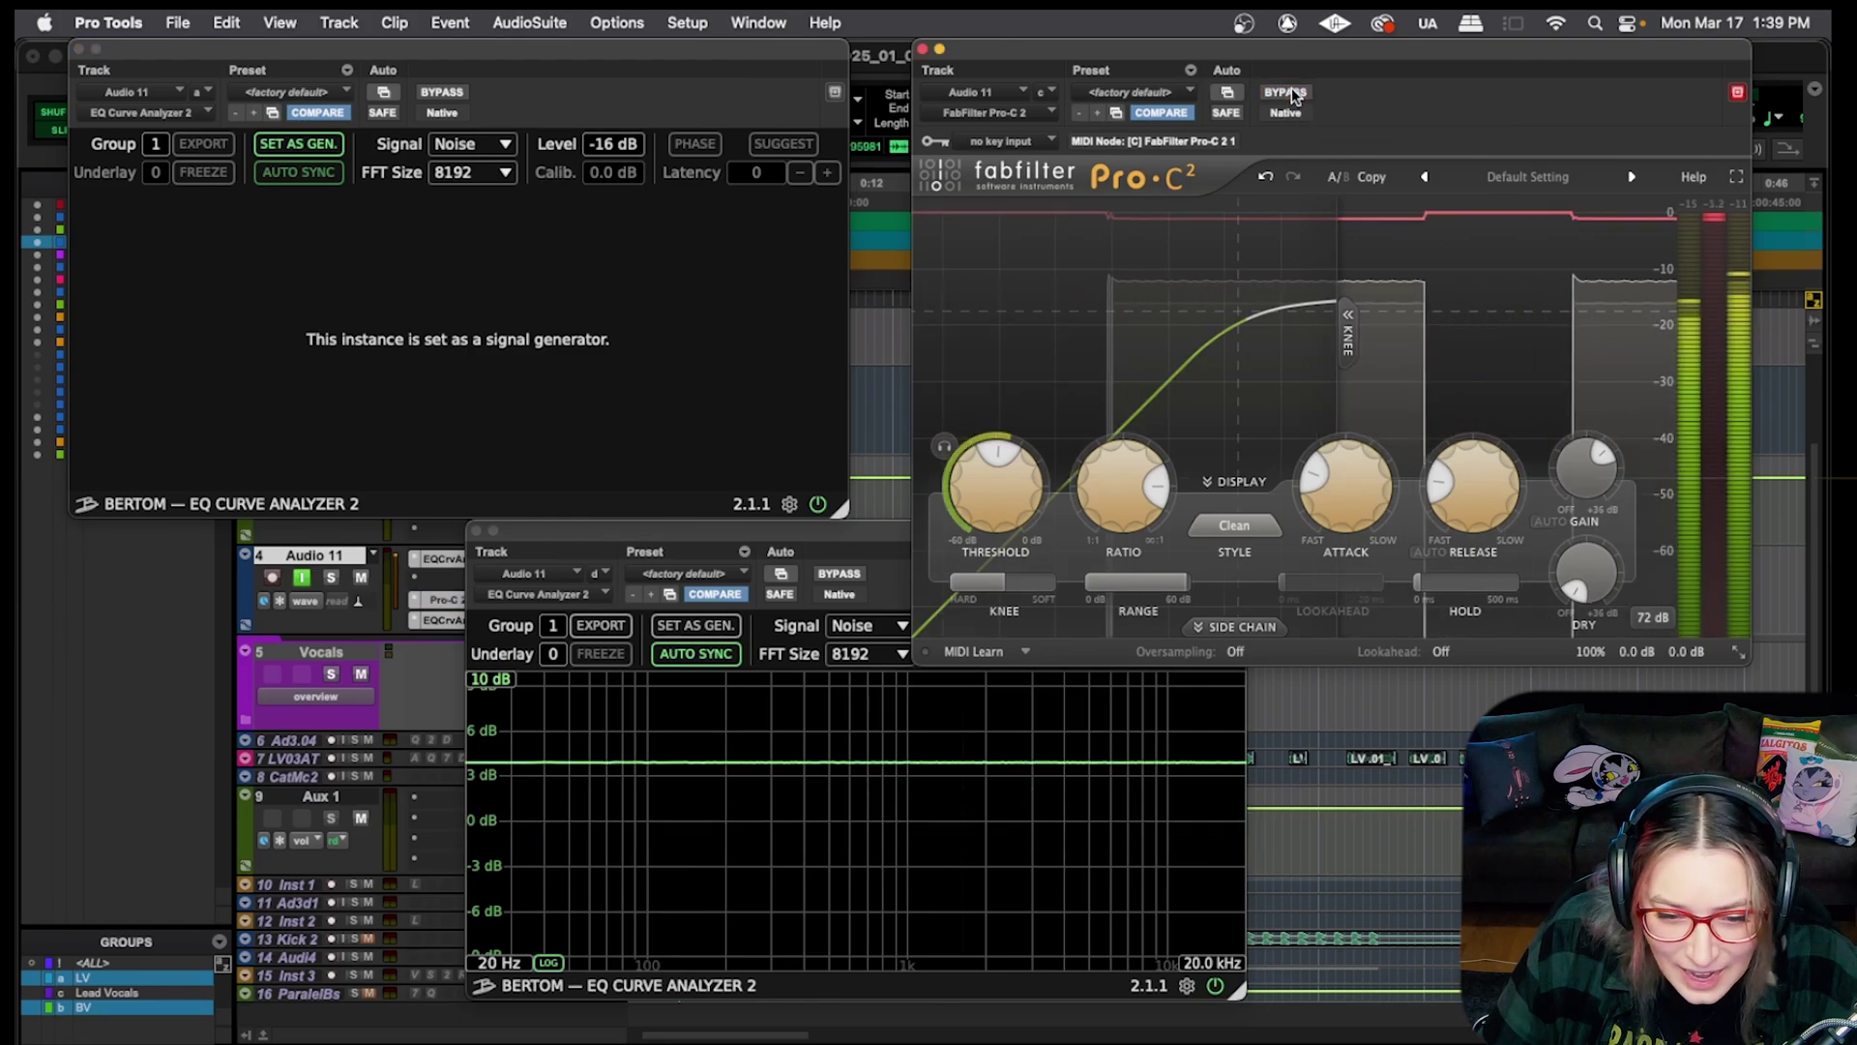
{"action": "left_click", "coordinate": [1290, 94]}
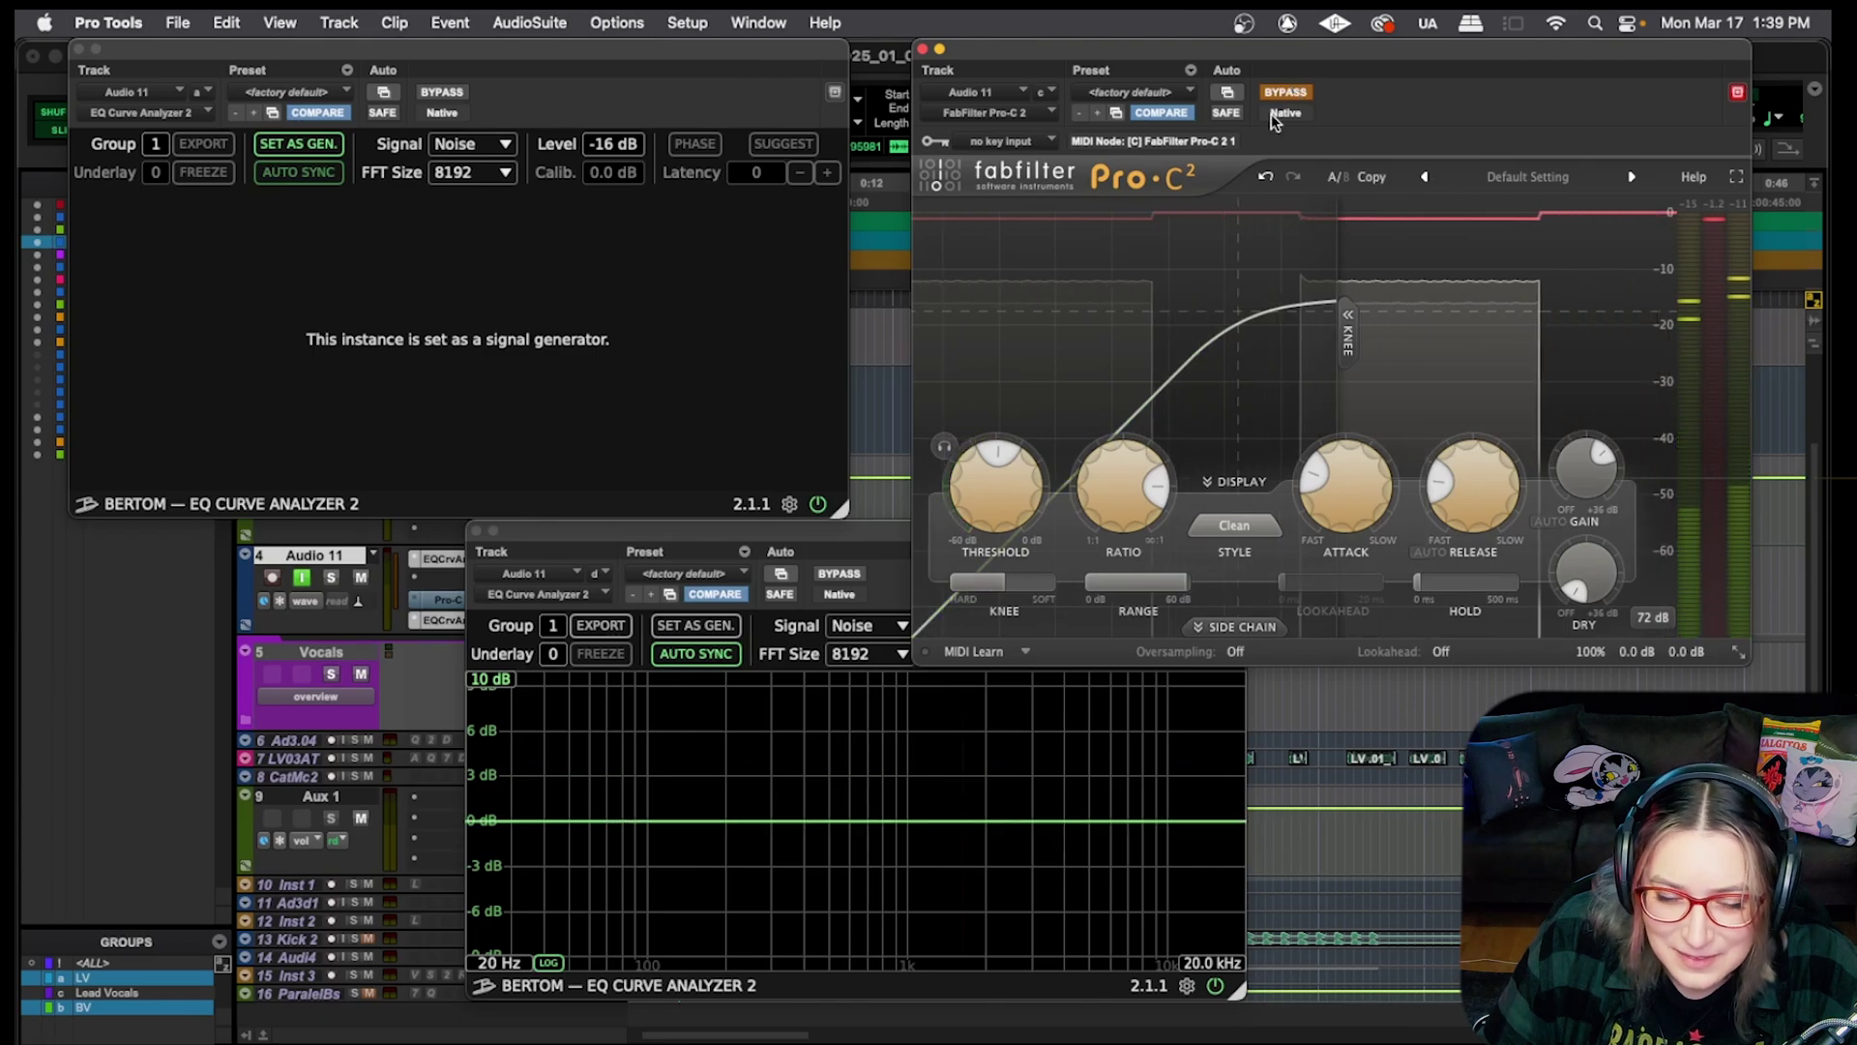
{"action": "left_click", "coordinate": [1286, 93]}
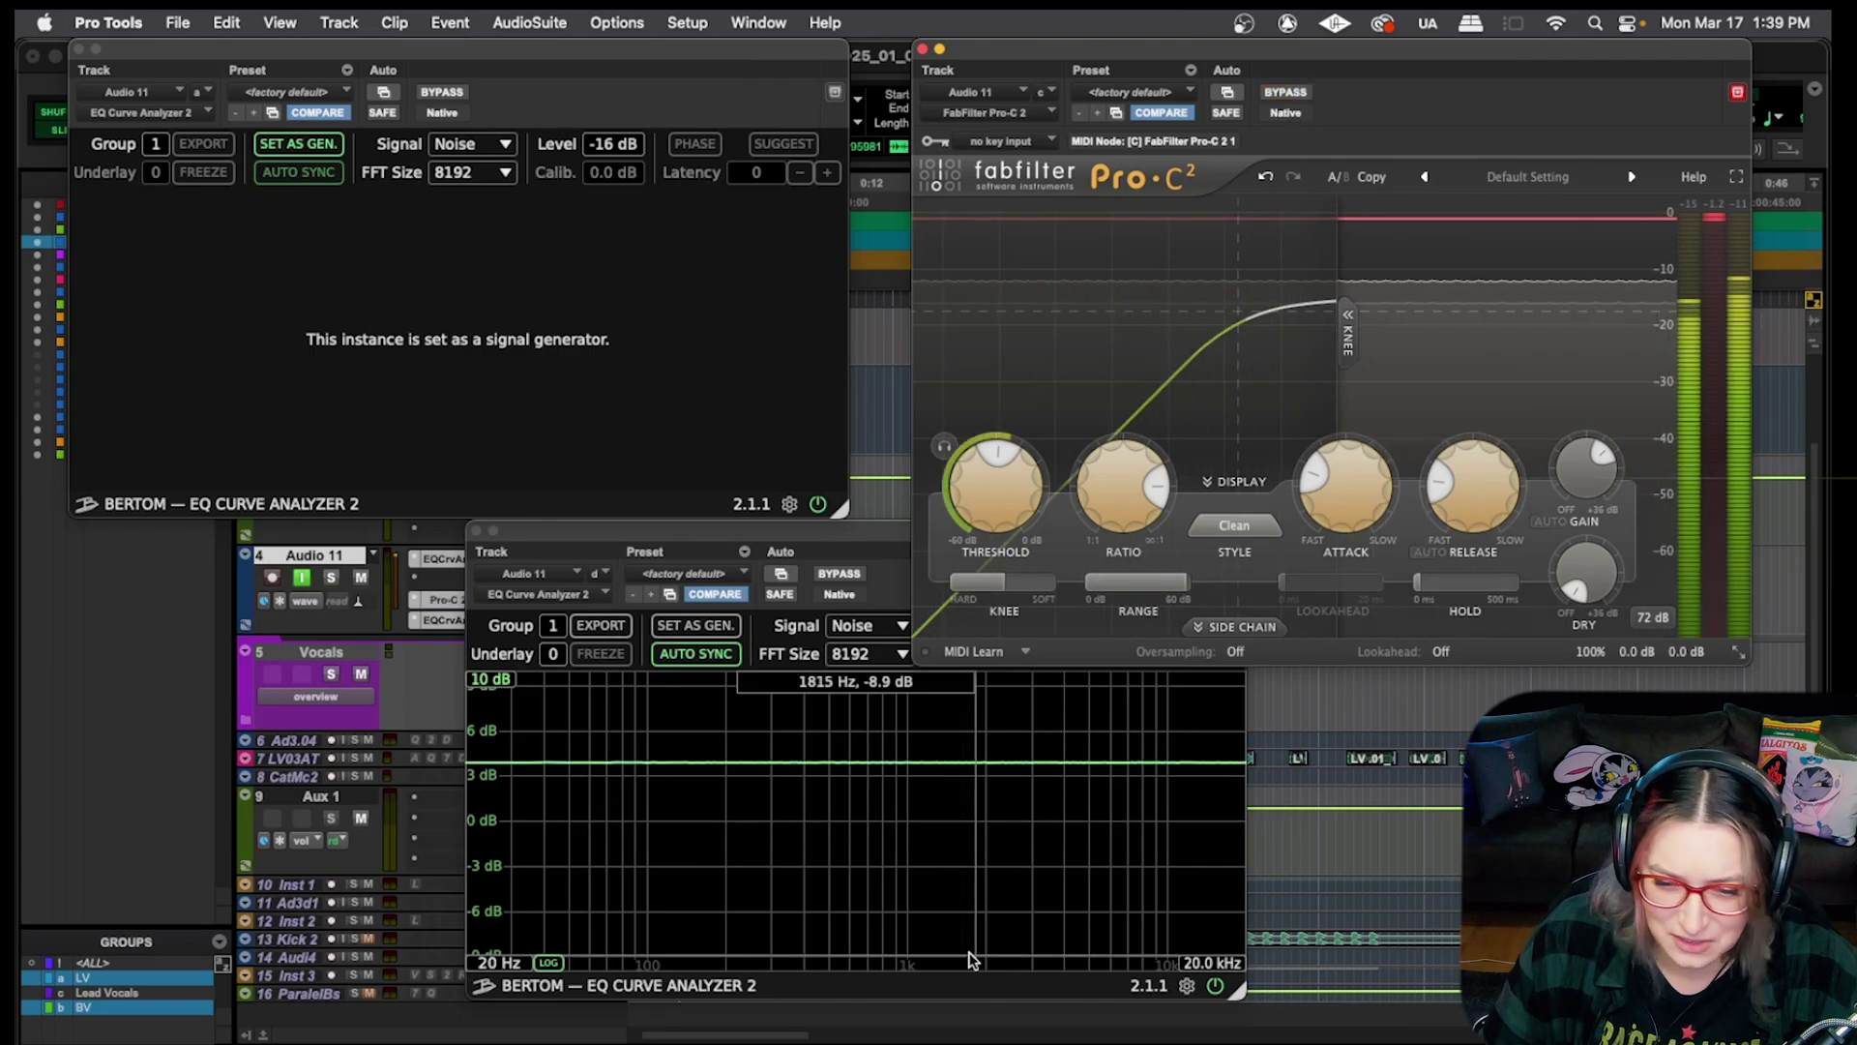
{"action": "left_click", "coordinate": [1287, 93]}
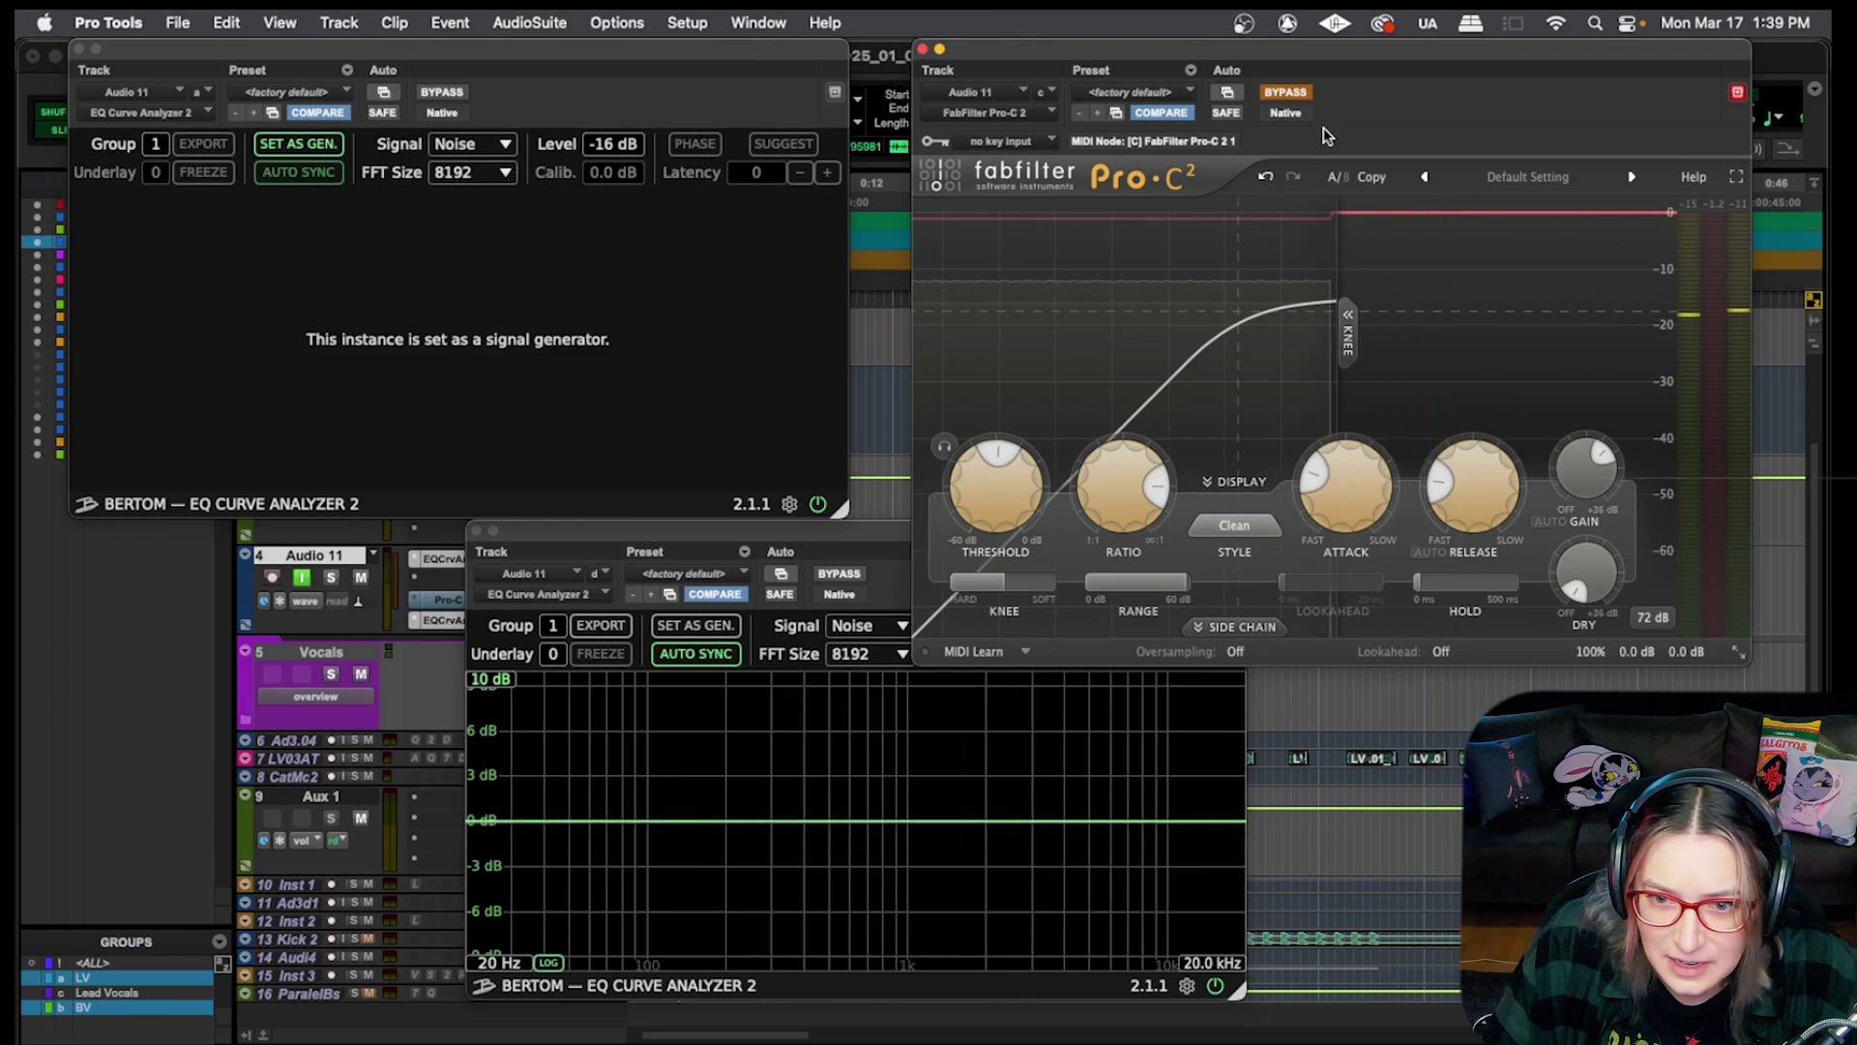
{"action": "left_click", "coordinate": [1308, 97]}
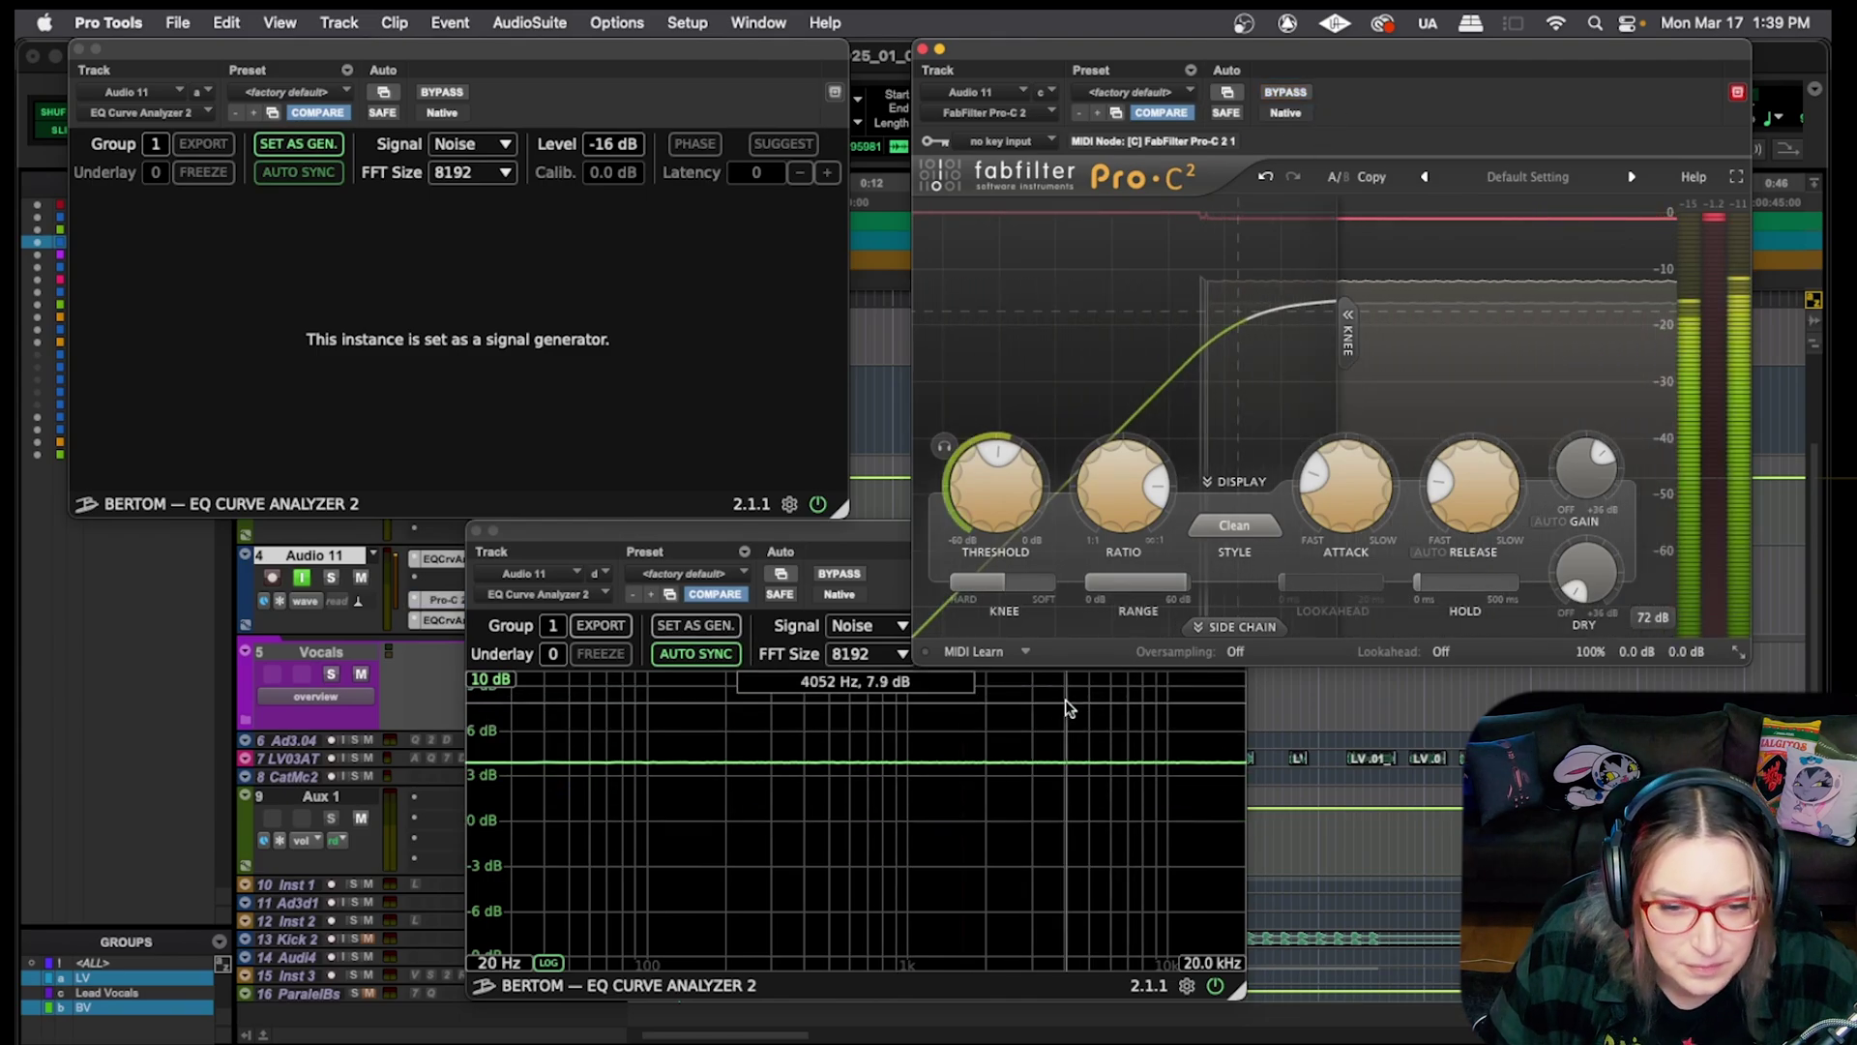
Replace Pro-C 2 with Waves CLA-2A (mono) found by searching '2a'
{"action": "left_click", "coordinate": [418, 601]}
{"action": "mouse_move", "coordinate": [676, 599]}
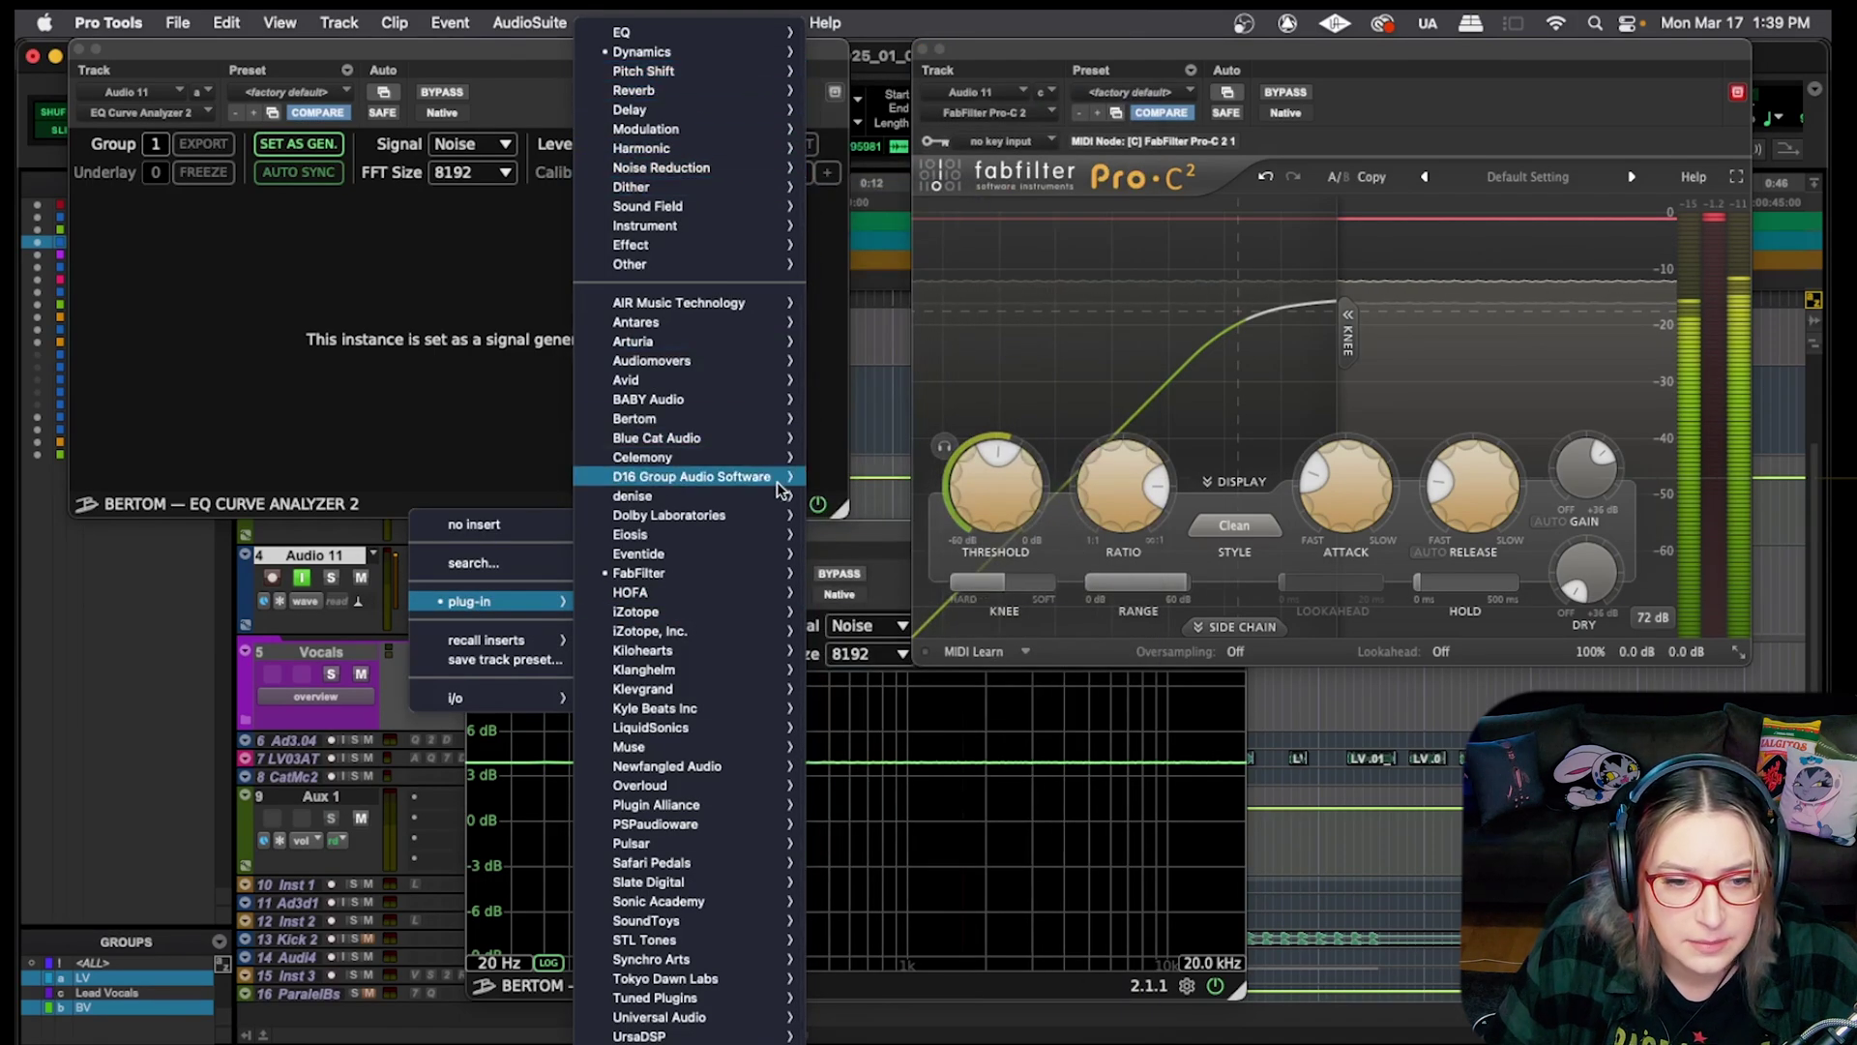
{"action": "left_click", "coordinate": [473, 562]}
{"action": "type", "text": "2a"}
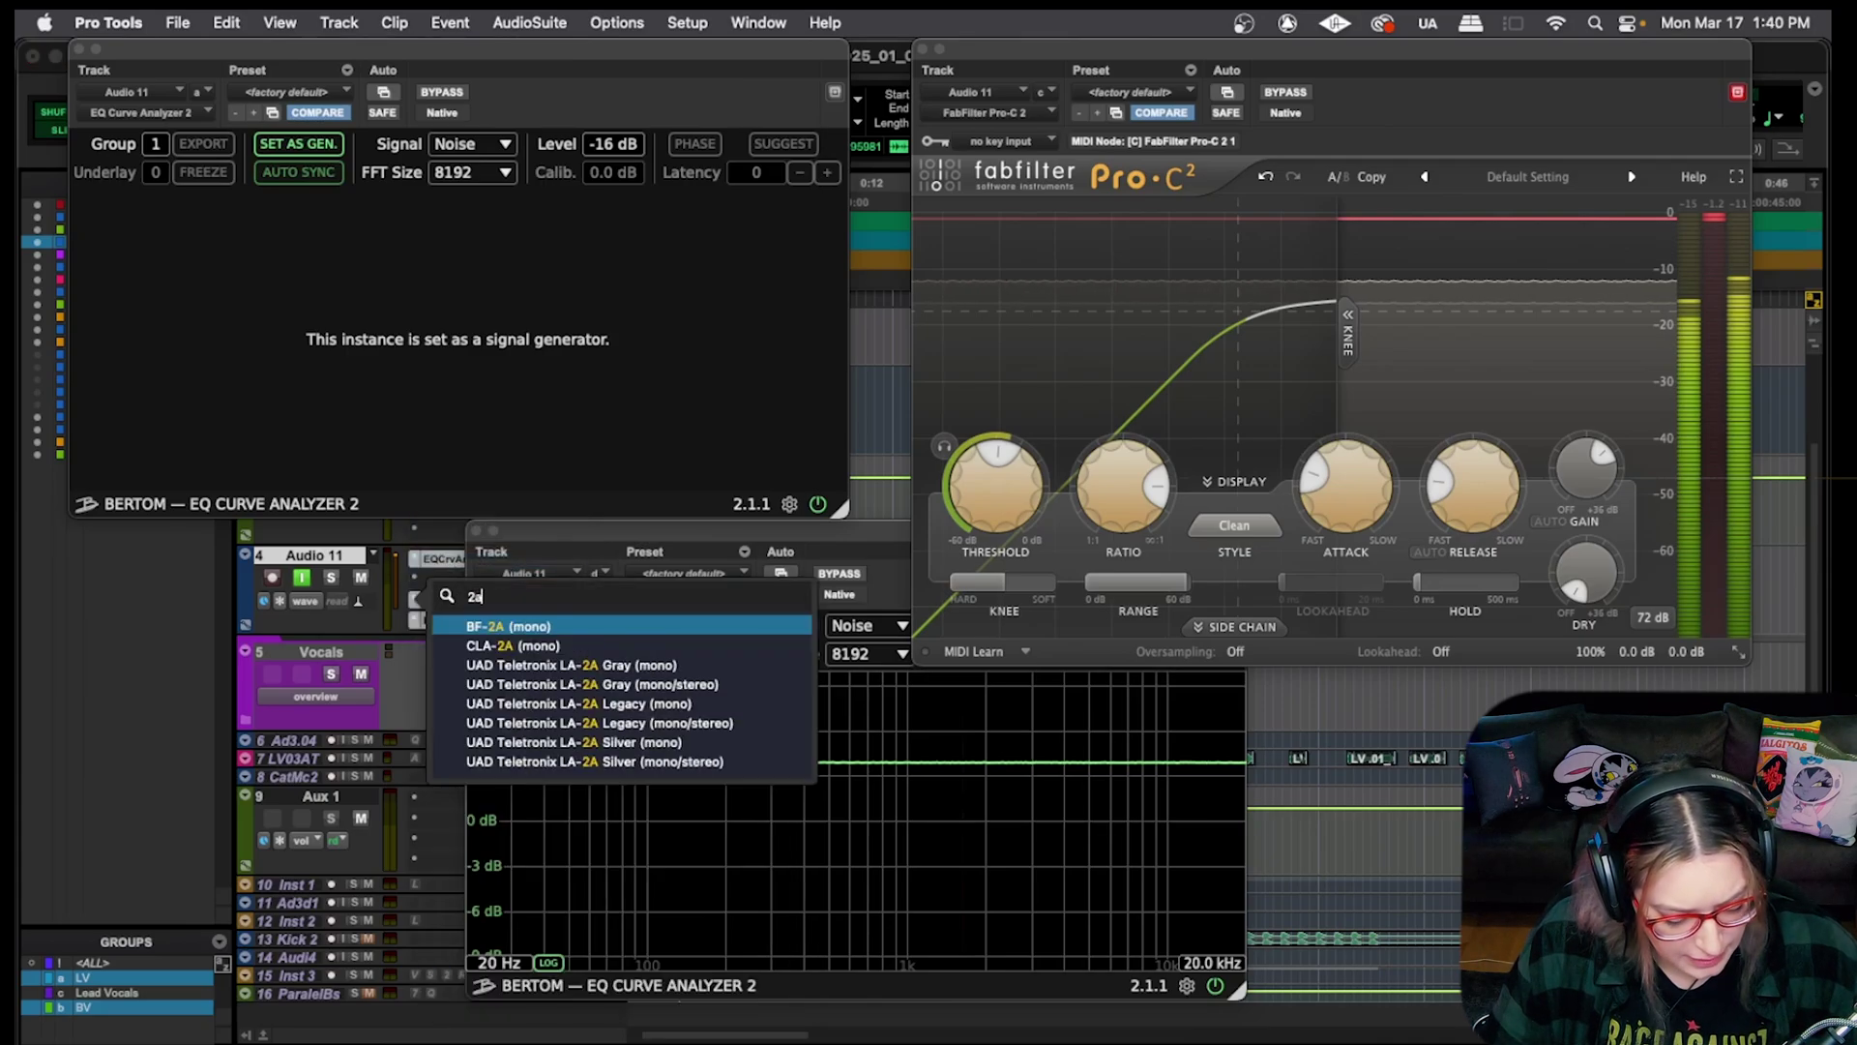
{"action": "key", "text": "Down"}
{"action": "key", "text": "Return"}
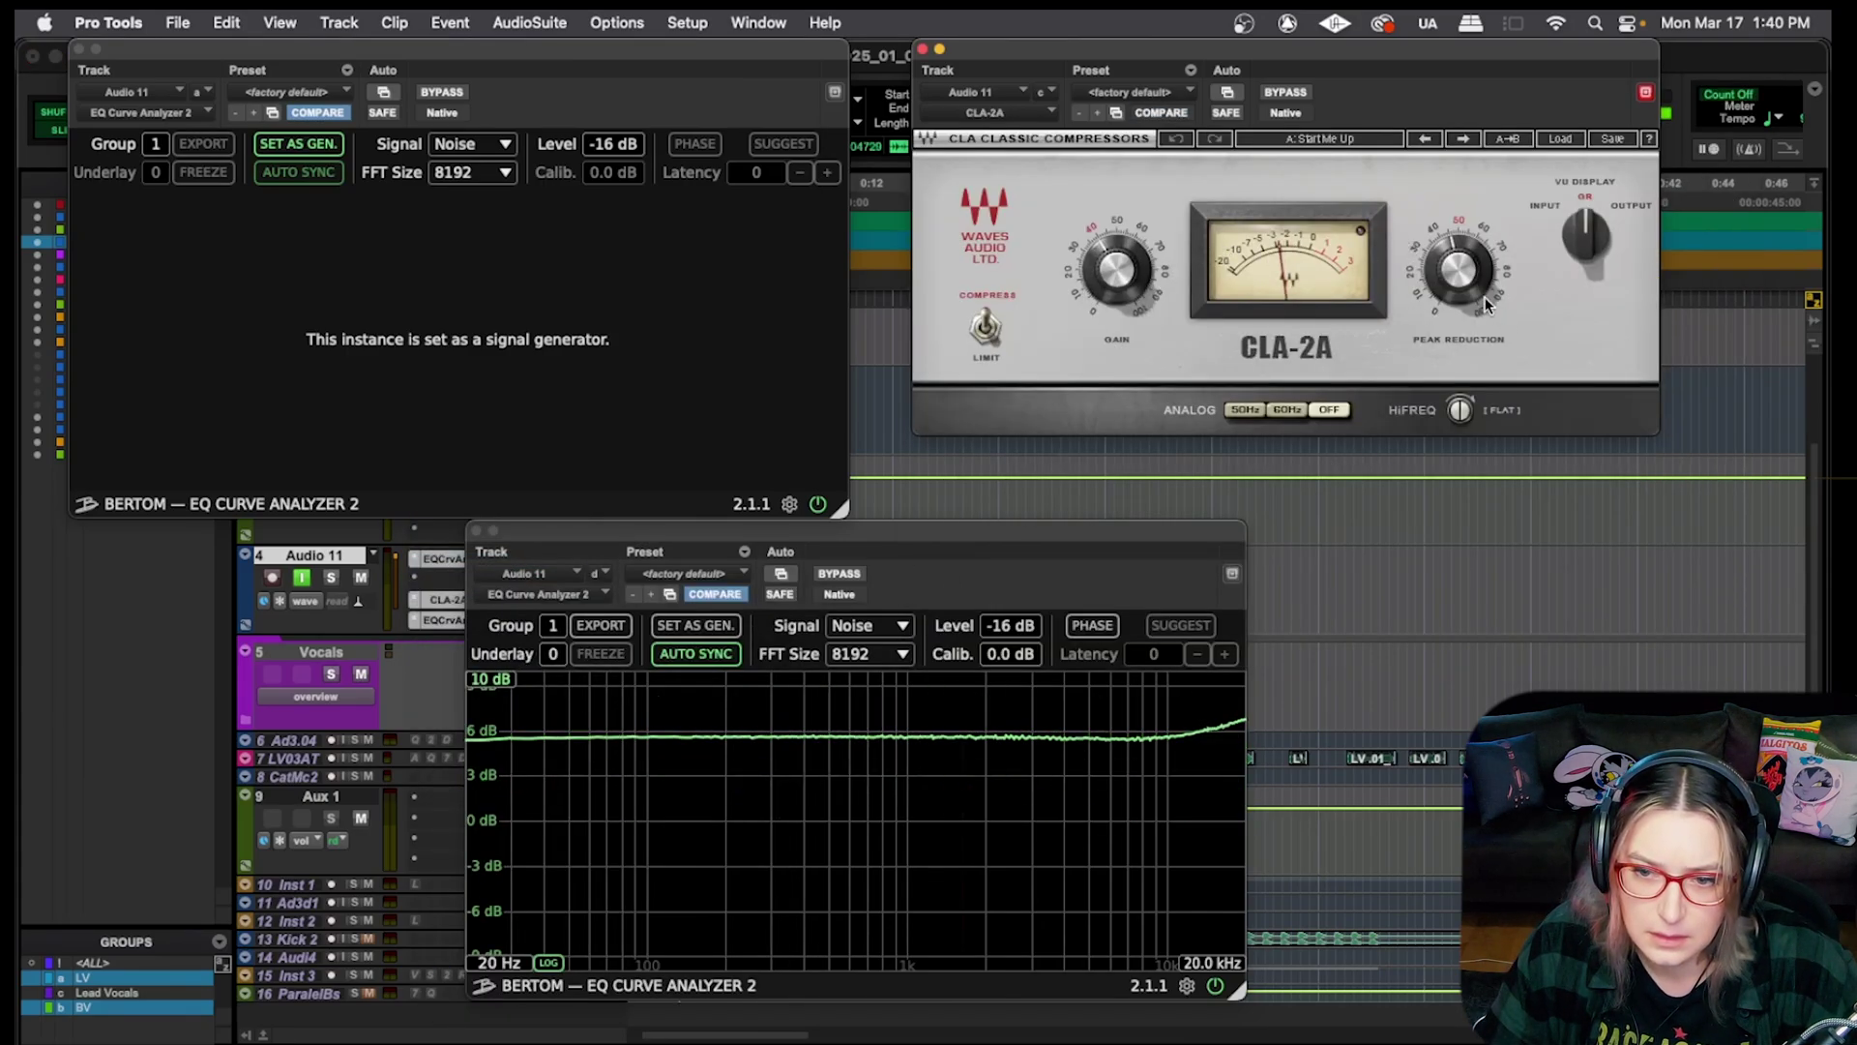
Adjust the CLA-2A peak reduction and gain, raise HiFreq to 100, and dismiss the stray menu
{"action": "mouse_move", "coordinate": [1483, 298]}
{"action": "left_mouse_down"}
{"action": "mouse_move", "coordinate": [1484, 279]}
{"action": "mouse_move", "coordinate": [1472, 292]}
{"action": "left_mouse_up"}
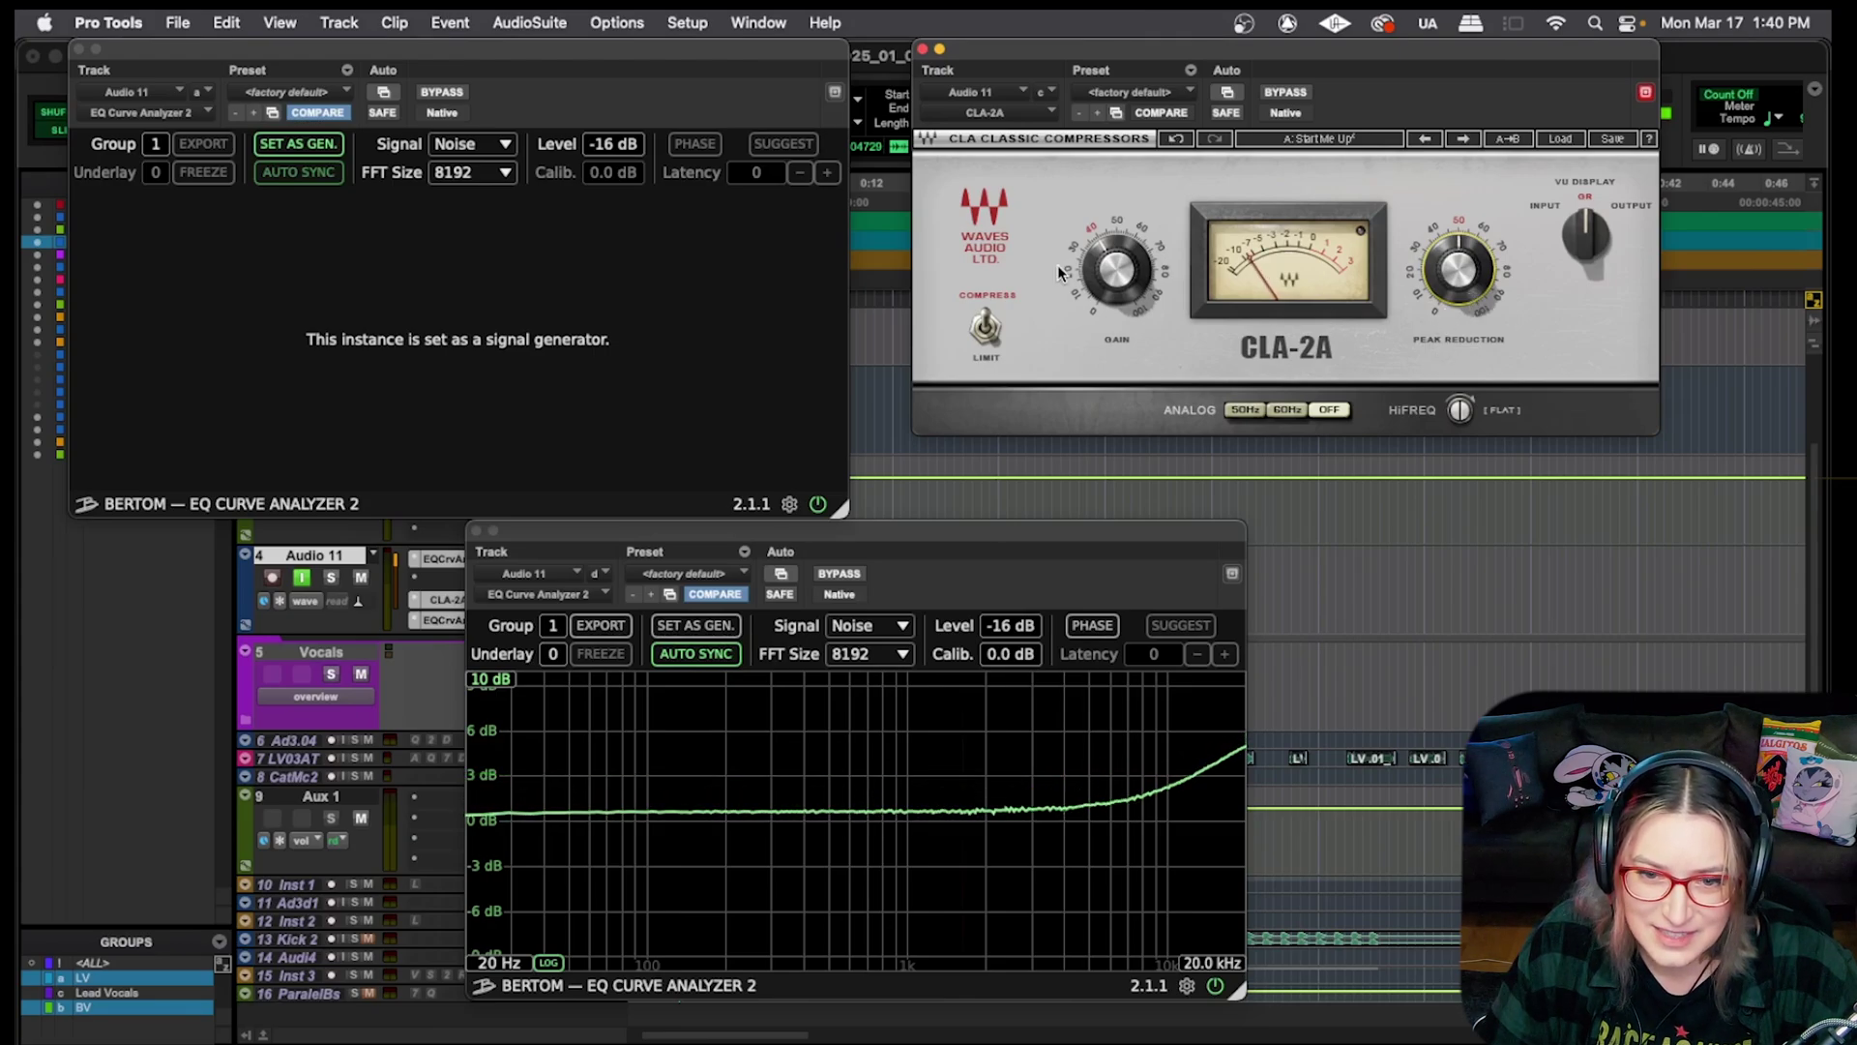
{"action": "left_click_drag", "start_coordinate": [1093, 282], "coordinate": [1127, 426]}
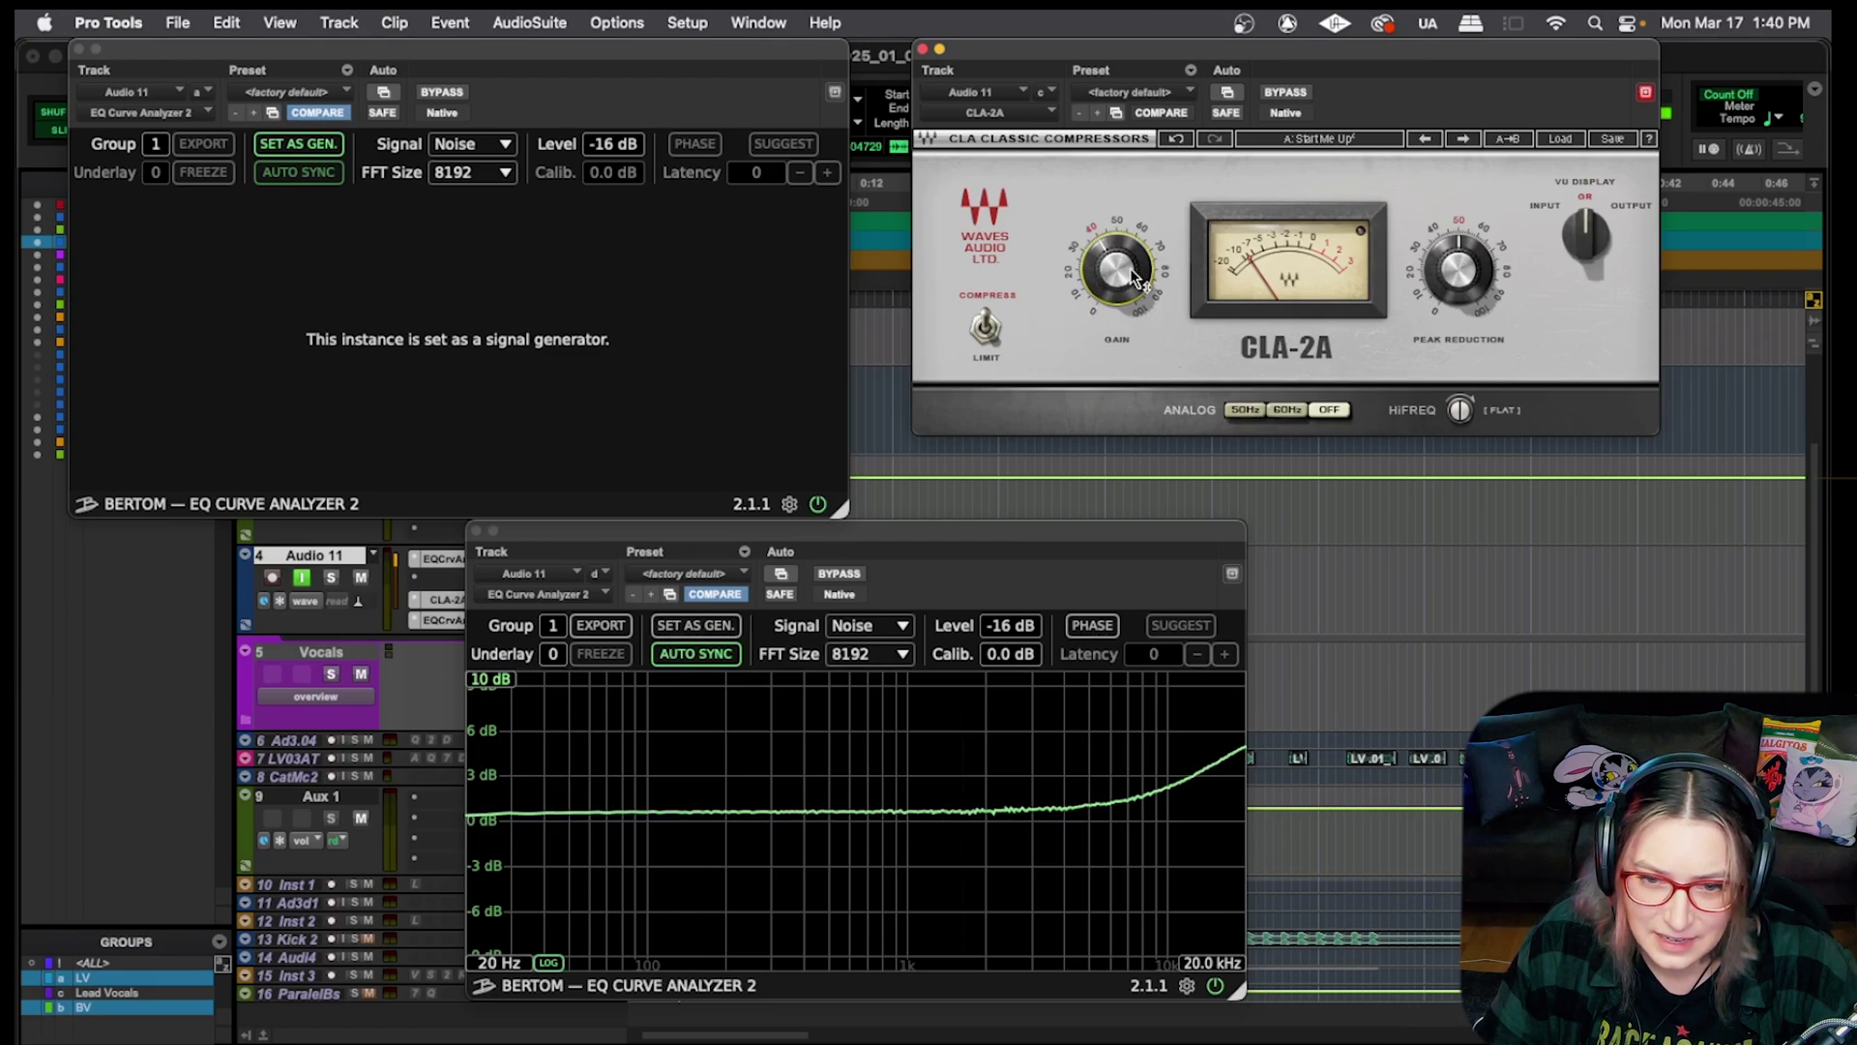
{"action": "left_click_drag", "start_coordinate": [1460, 409], "coordinate": [1459, 396]}
{"action": "right_click", "coordinate": [937, 509]}
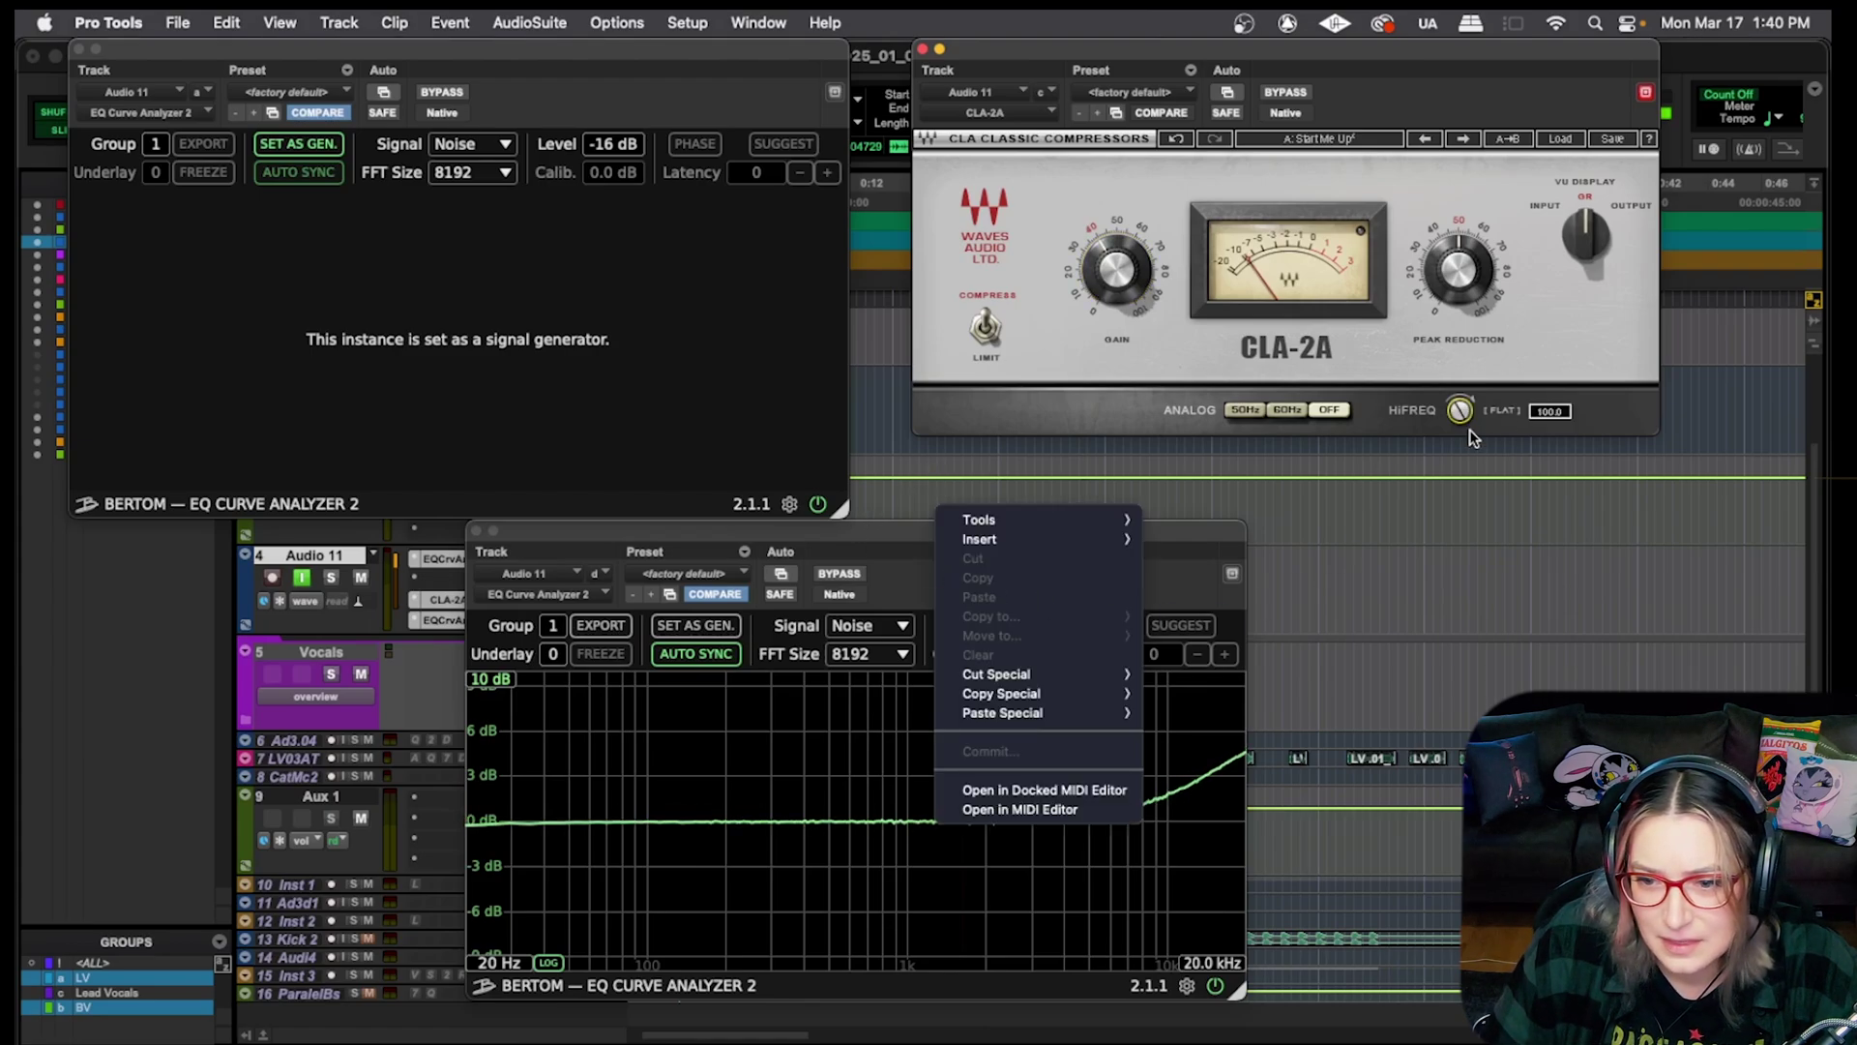
{"action": "key", "text": "Escape"}
Bypass the CLA-2A and insert UAD Teletronix LA-2A Legacy (mono) via a '2a' search
{"action": "left_click", "coordinate": [427, 604], "text": "super"}
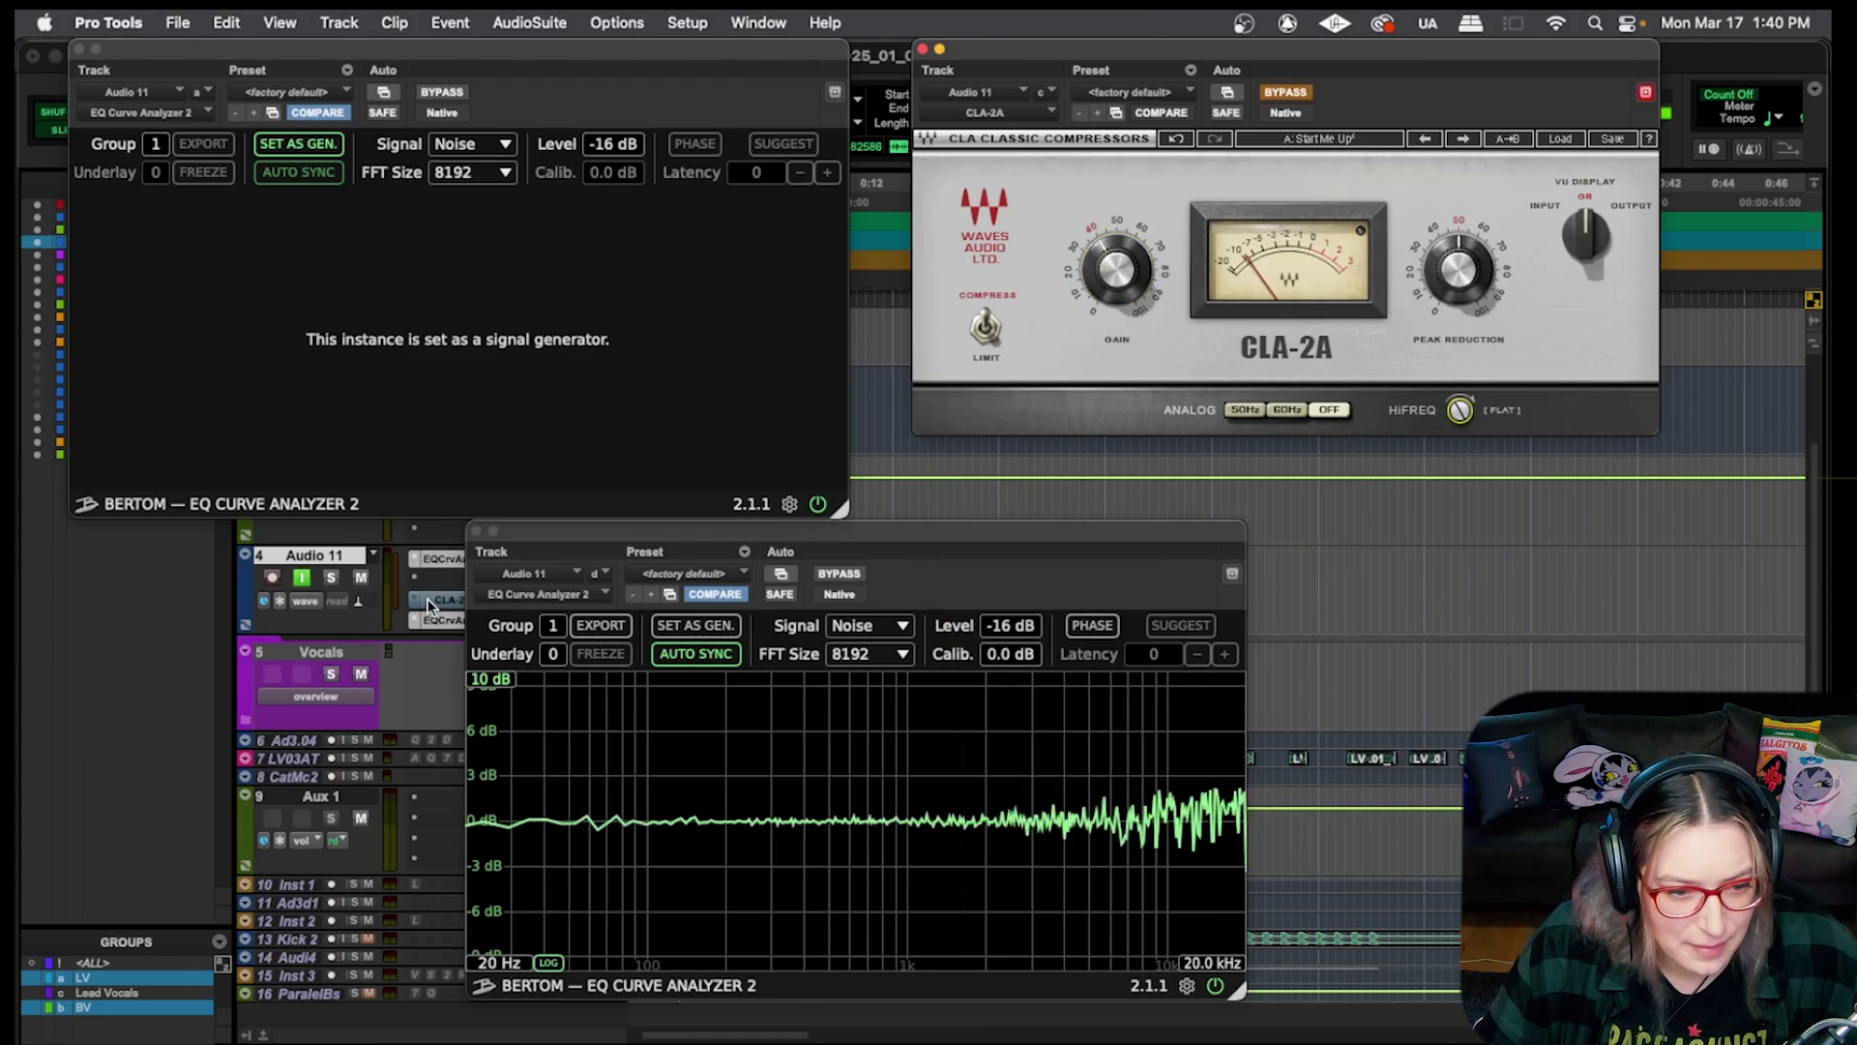
{"action": "left_click", "coordinate": [437, 577]}
{"action": "left_click", "coordinate": [458, 545]}
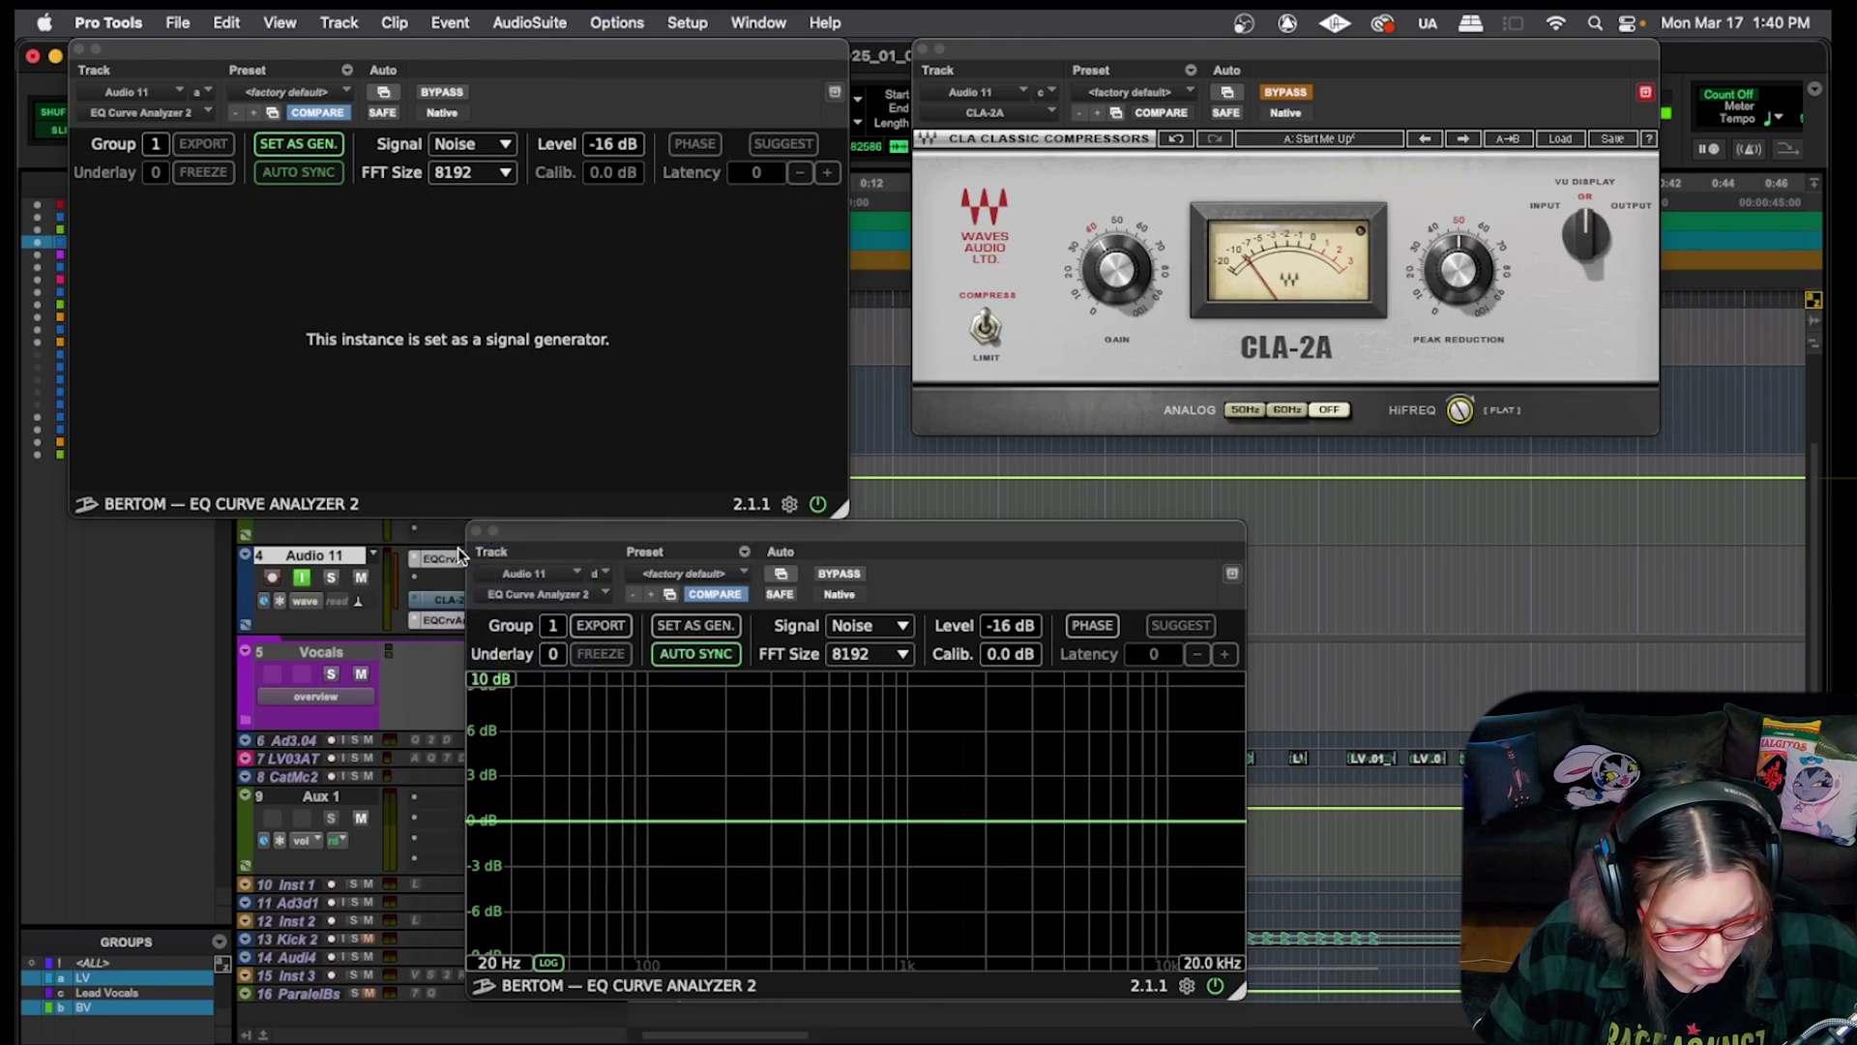
{"action": "type", "text": "2a"}
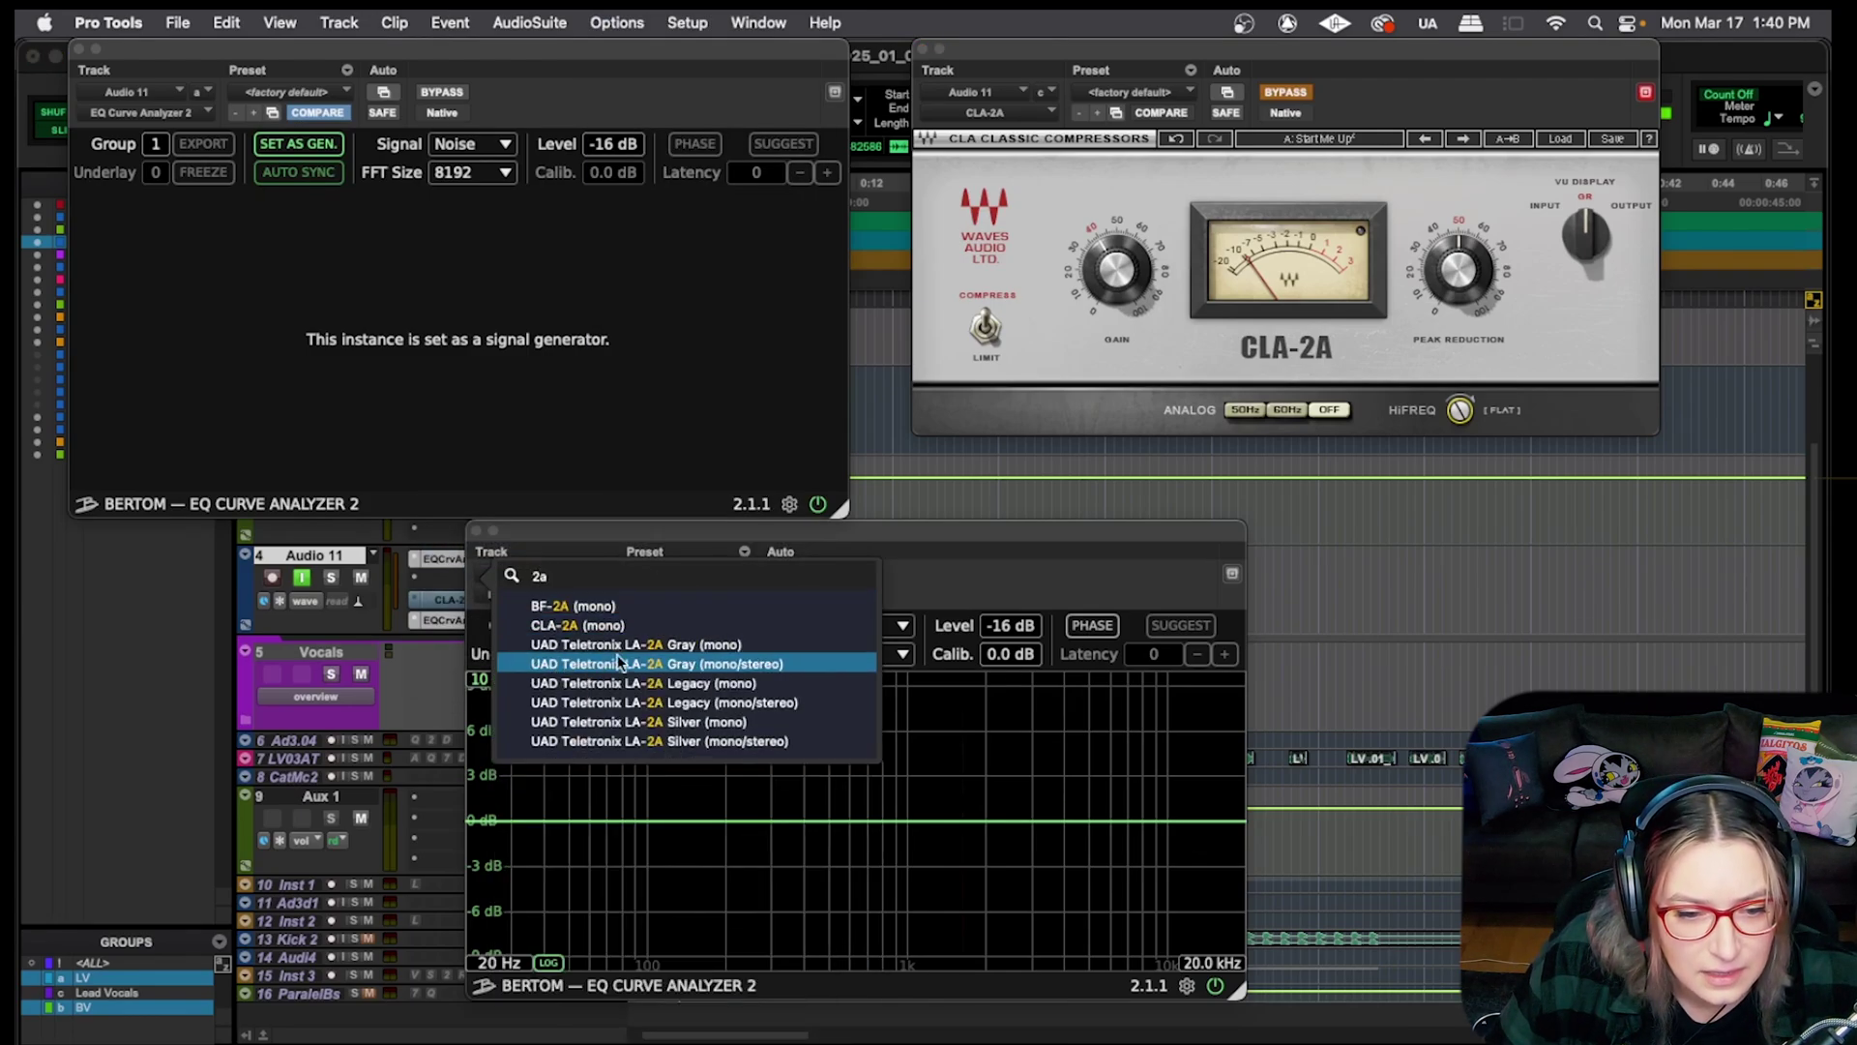
{"action": "left_click", "coordinate": [677, 683]}
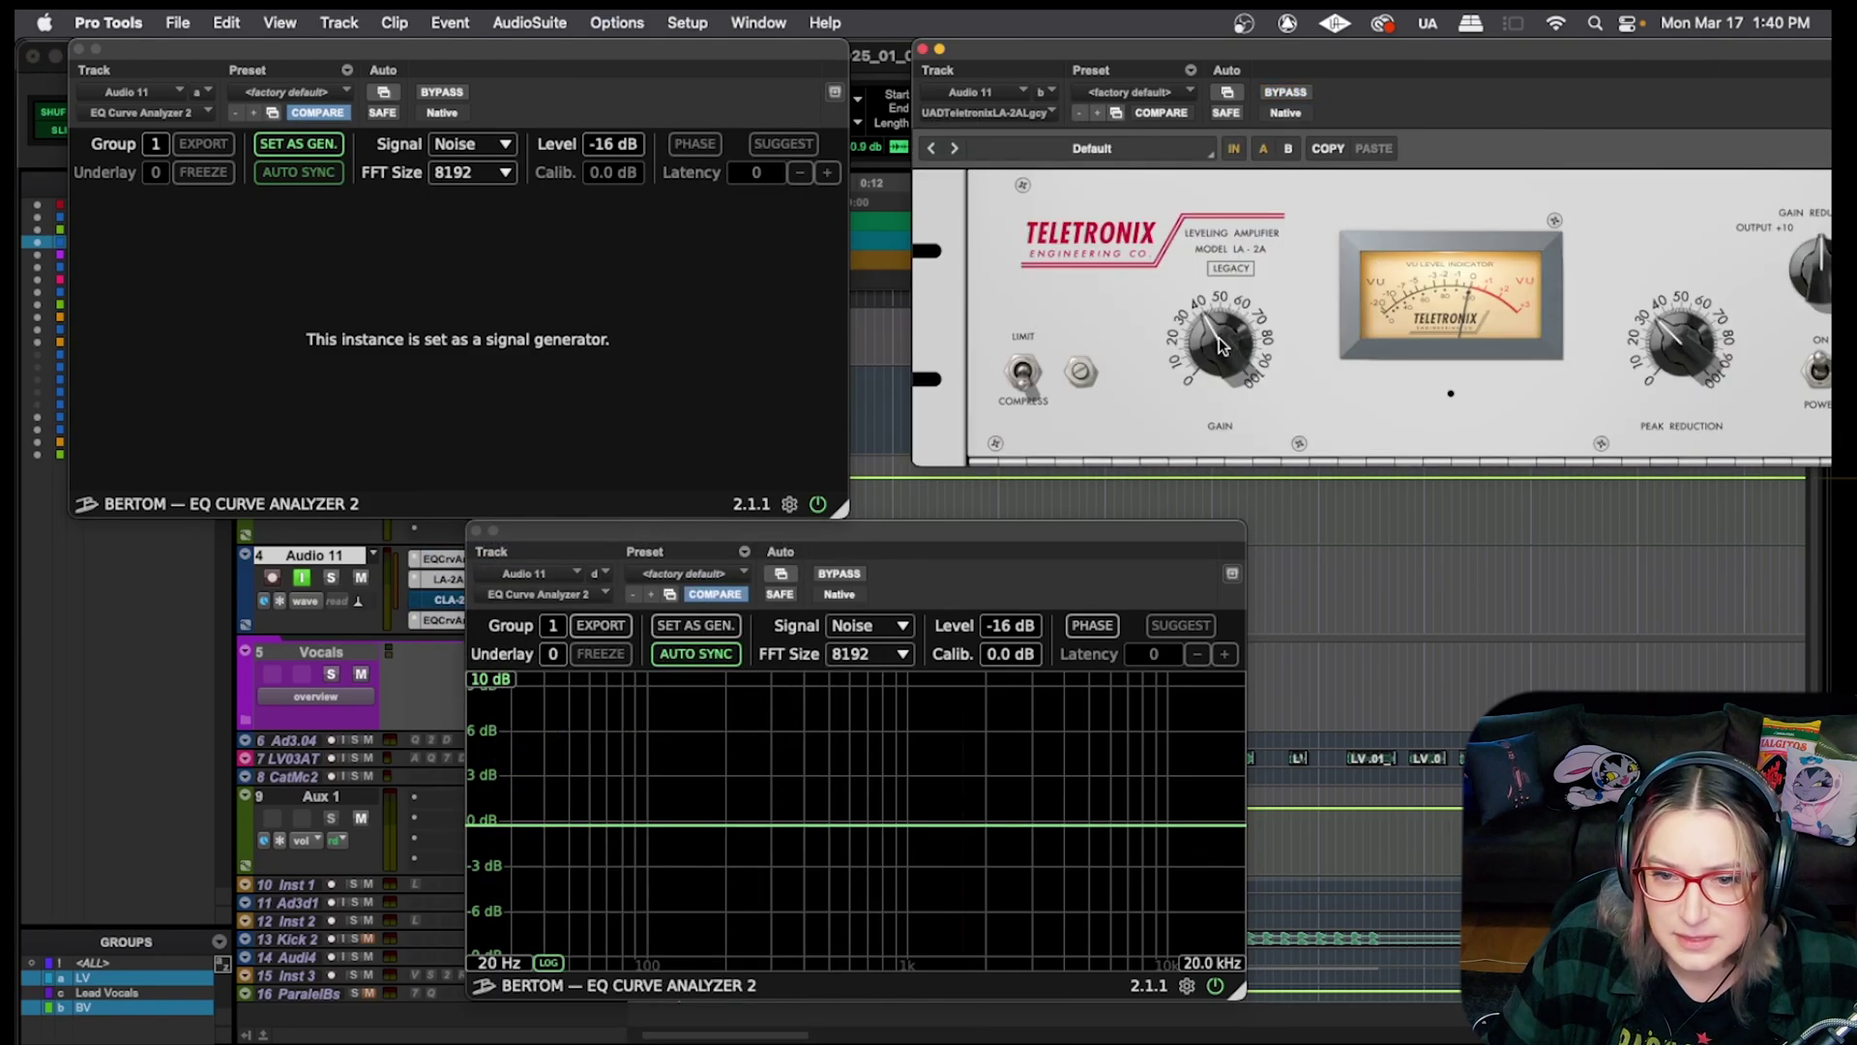
Nudge the LA-2A gain, check the CLA-2A's Peak Reduction, and raise the LA-2A's Peak Reduction
{"action": "left_click_drag", "start_coordinate": [1218, 345], "coordinate": [1218, 335]}
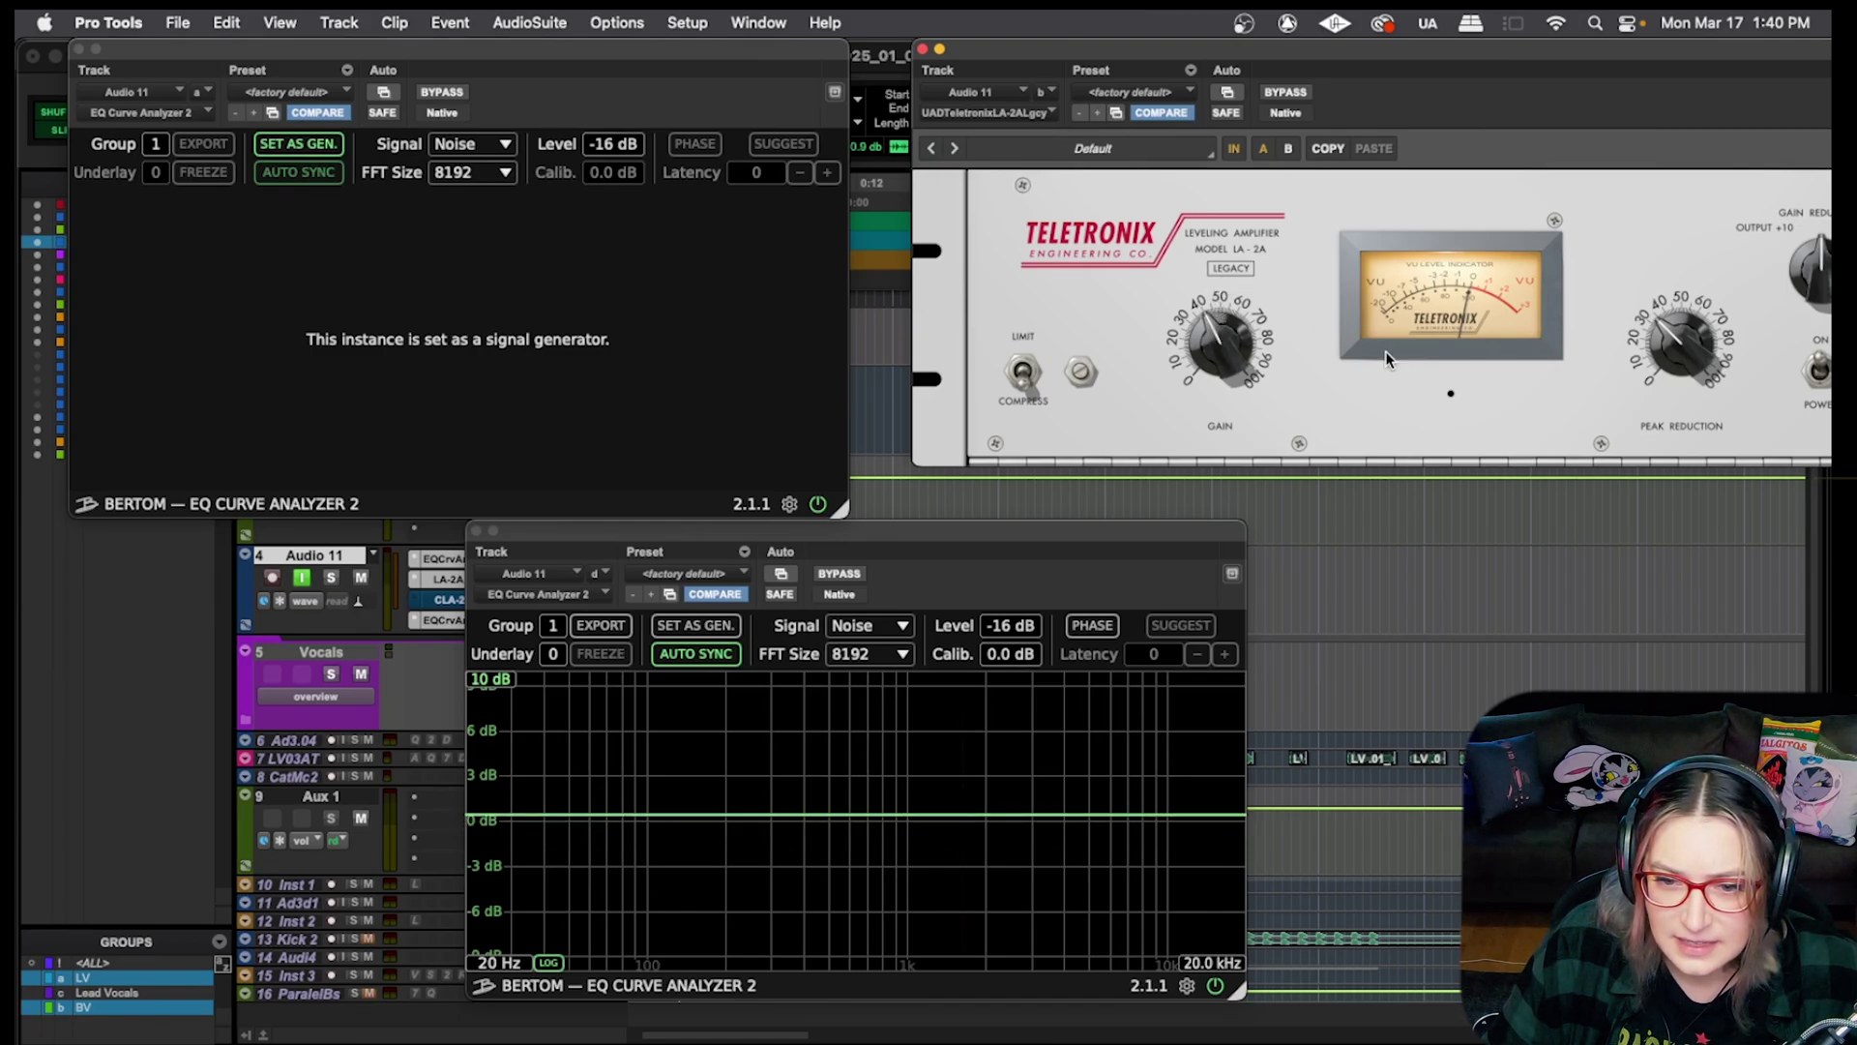
{"action": "left_click", "coordinate": [440, 599]}
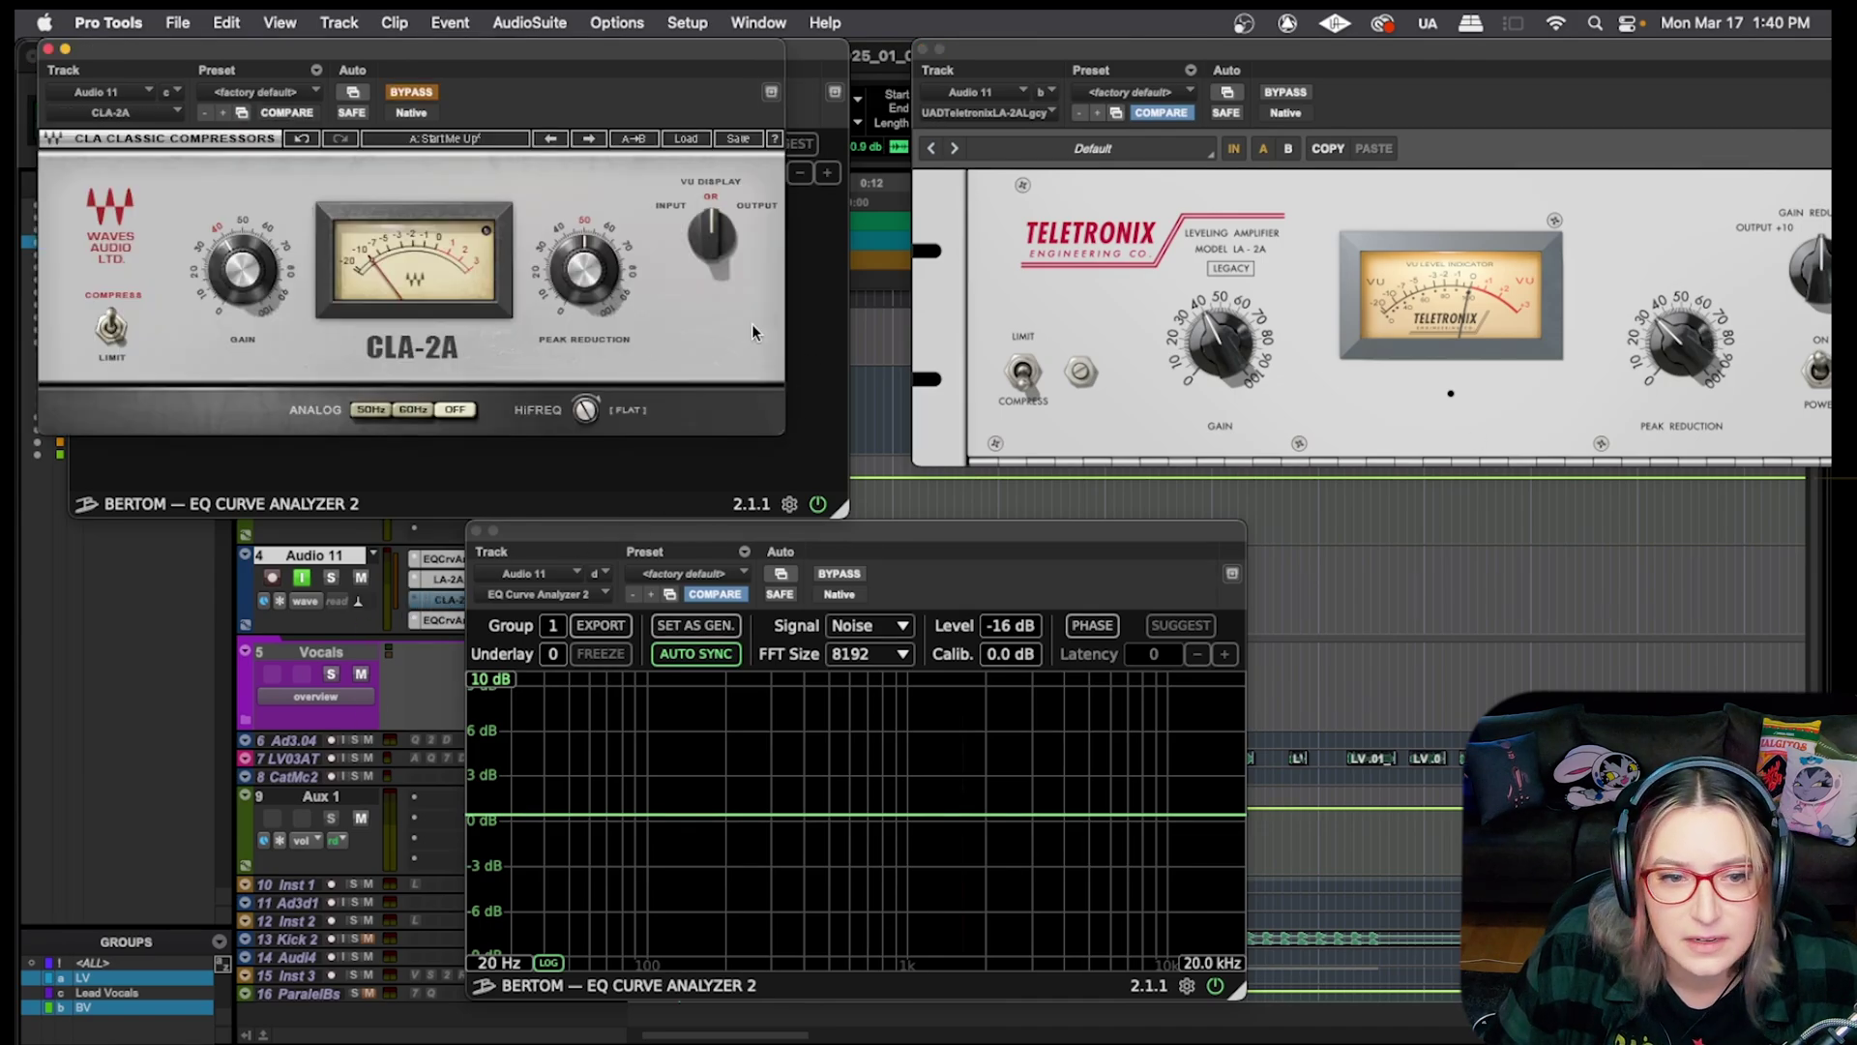
{"action": "left_click", "coordinate": [583, 267]}
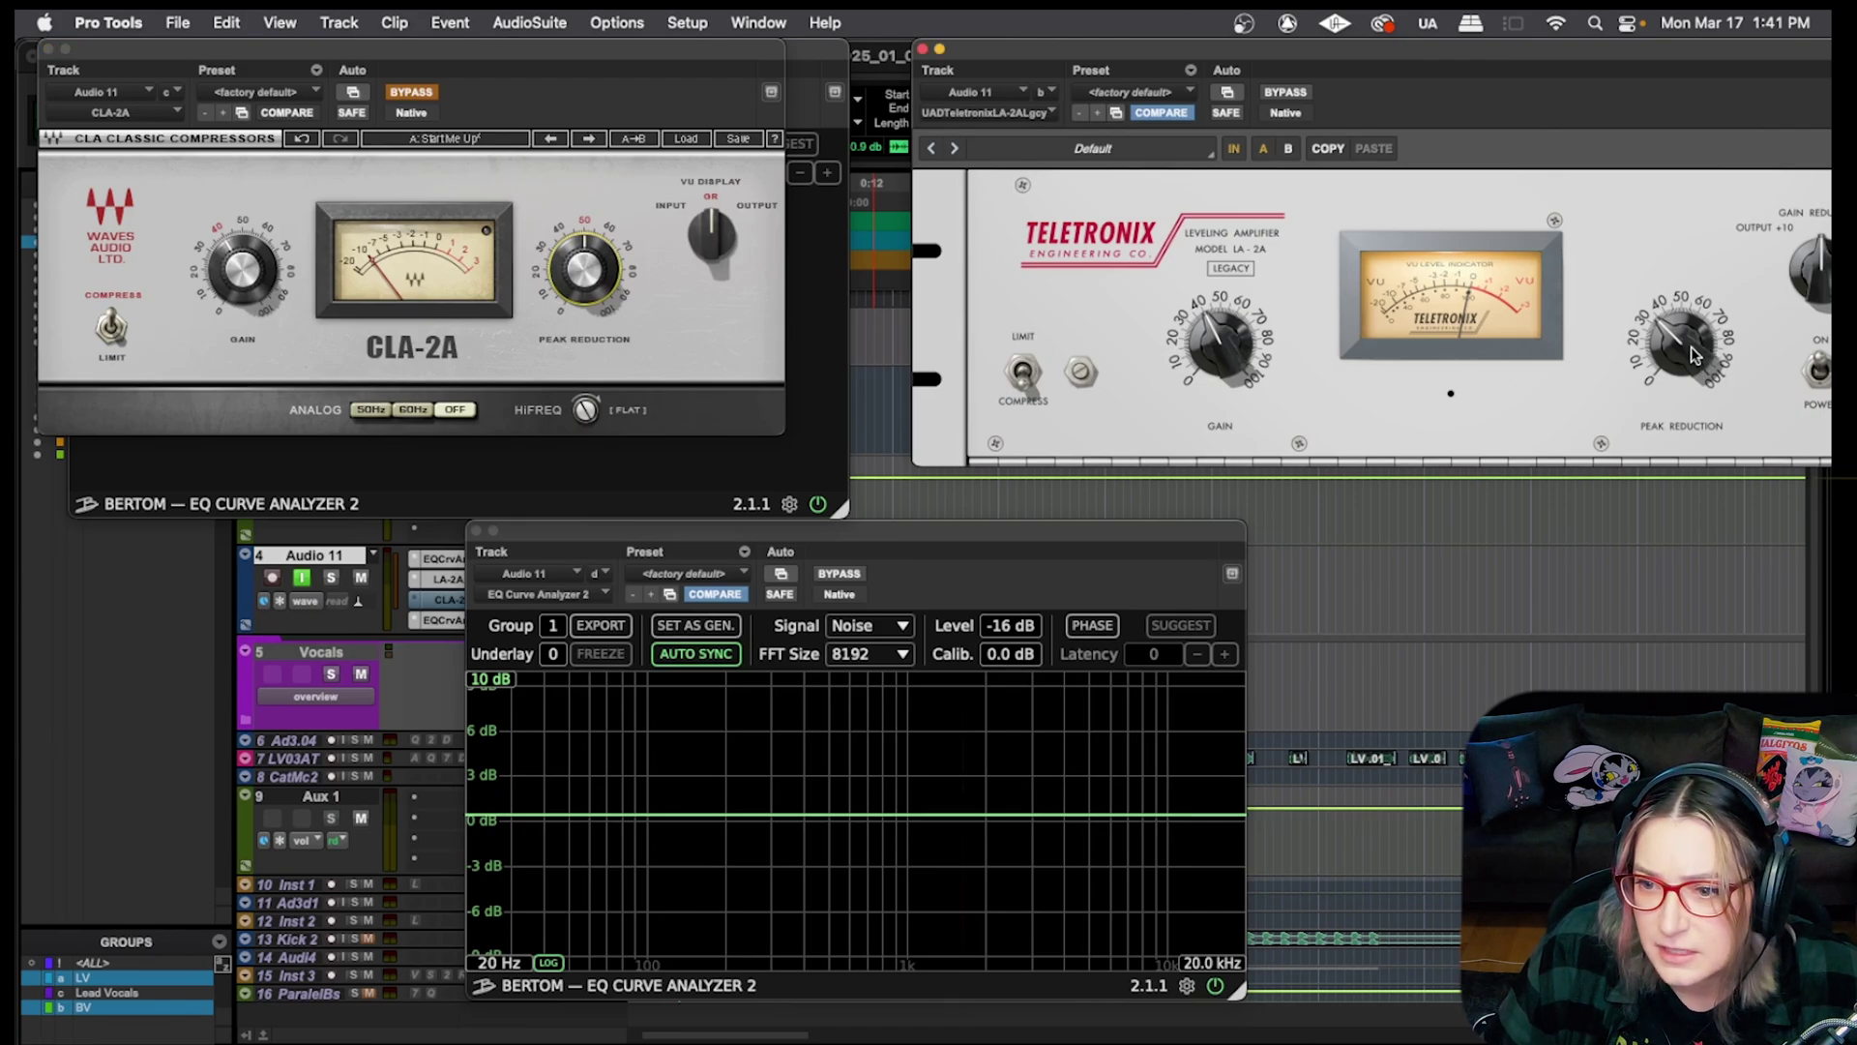
{"action": "left_click_drag", "start_coordinate": [1695, 355], "coordinate": [1693, 319]}
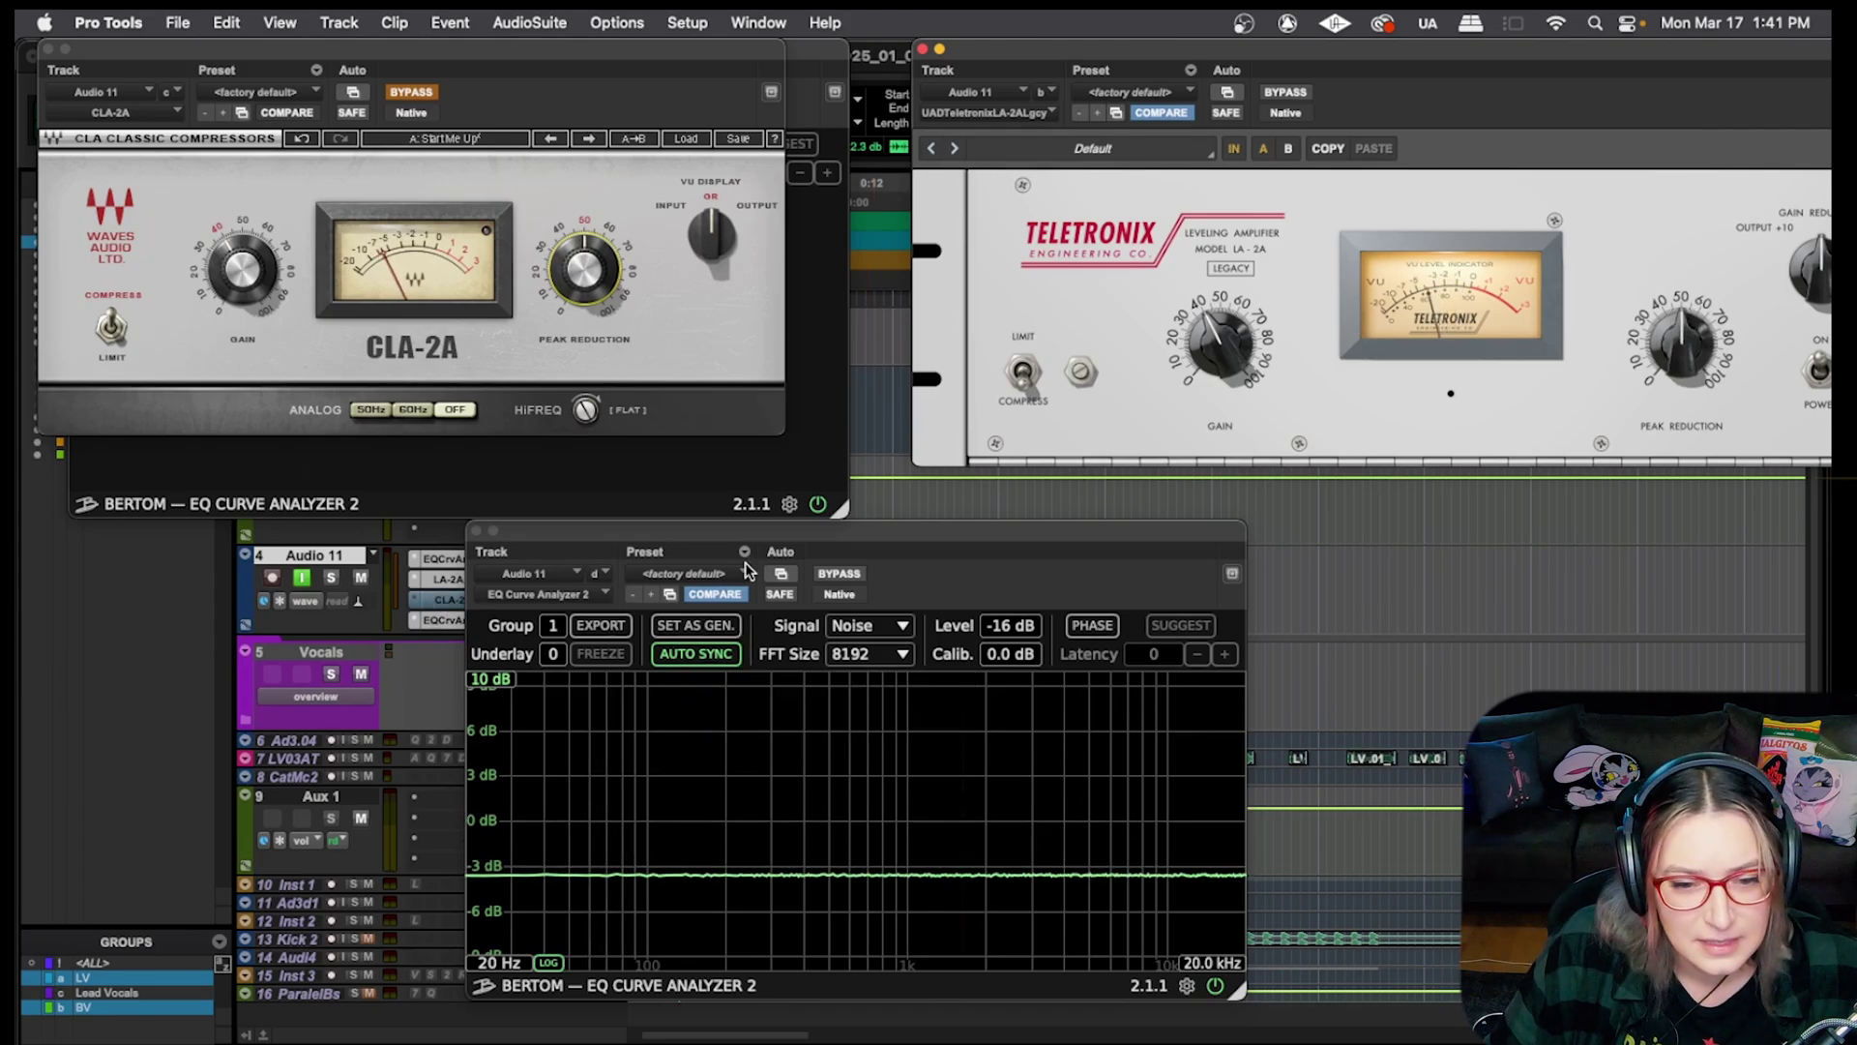
Set the analyzer Underlay to 1 and freeze the LA-2A's -3 dB curve
{"action": "left_click", "coordinate": [597, 661]}
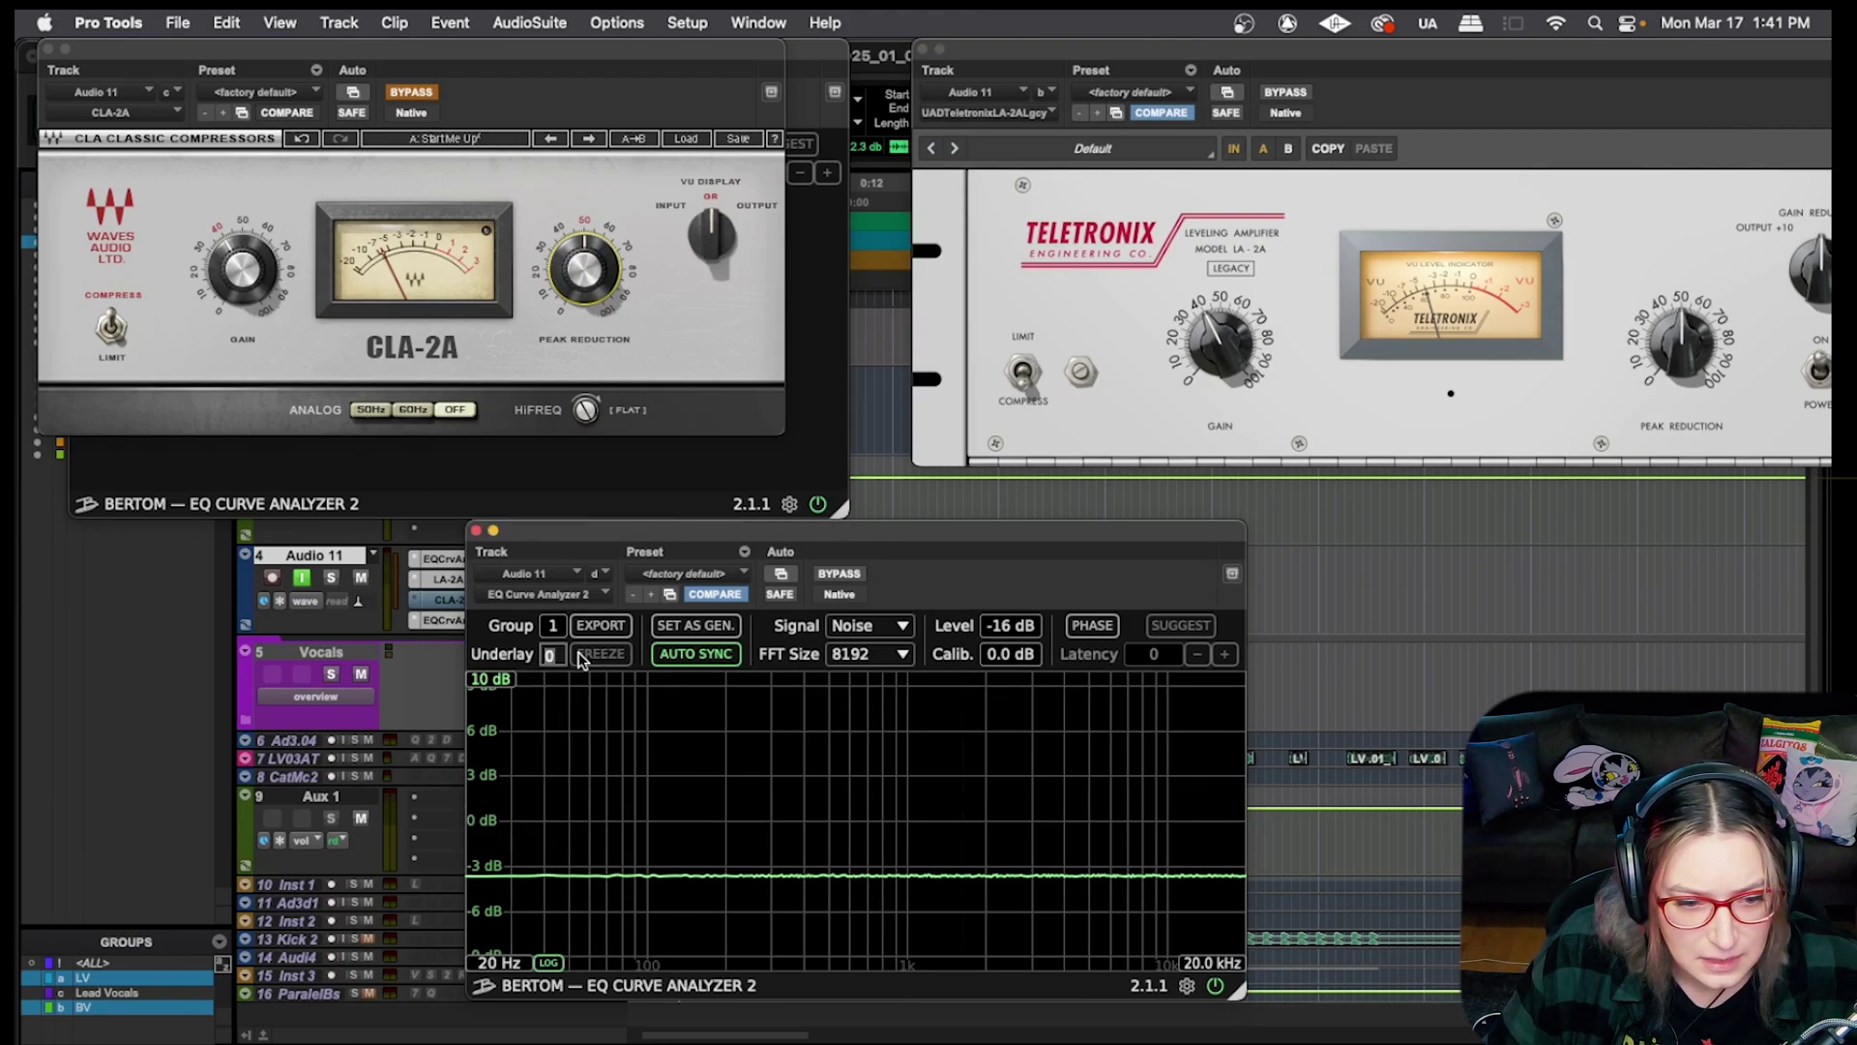
{"action": "key", "text": "Return"}
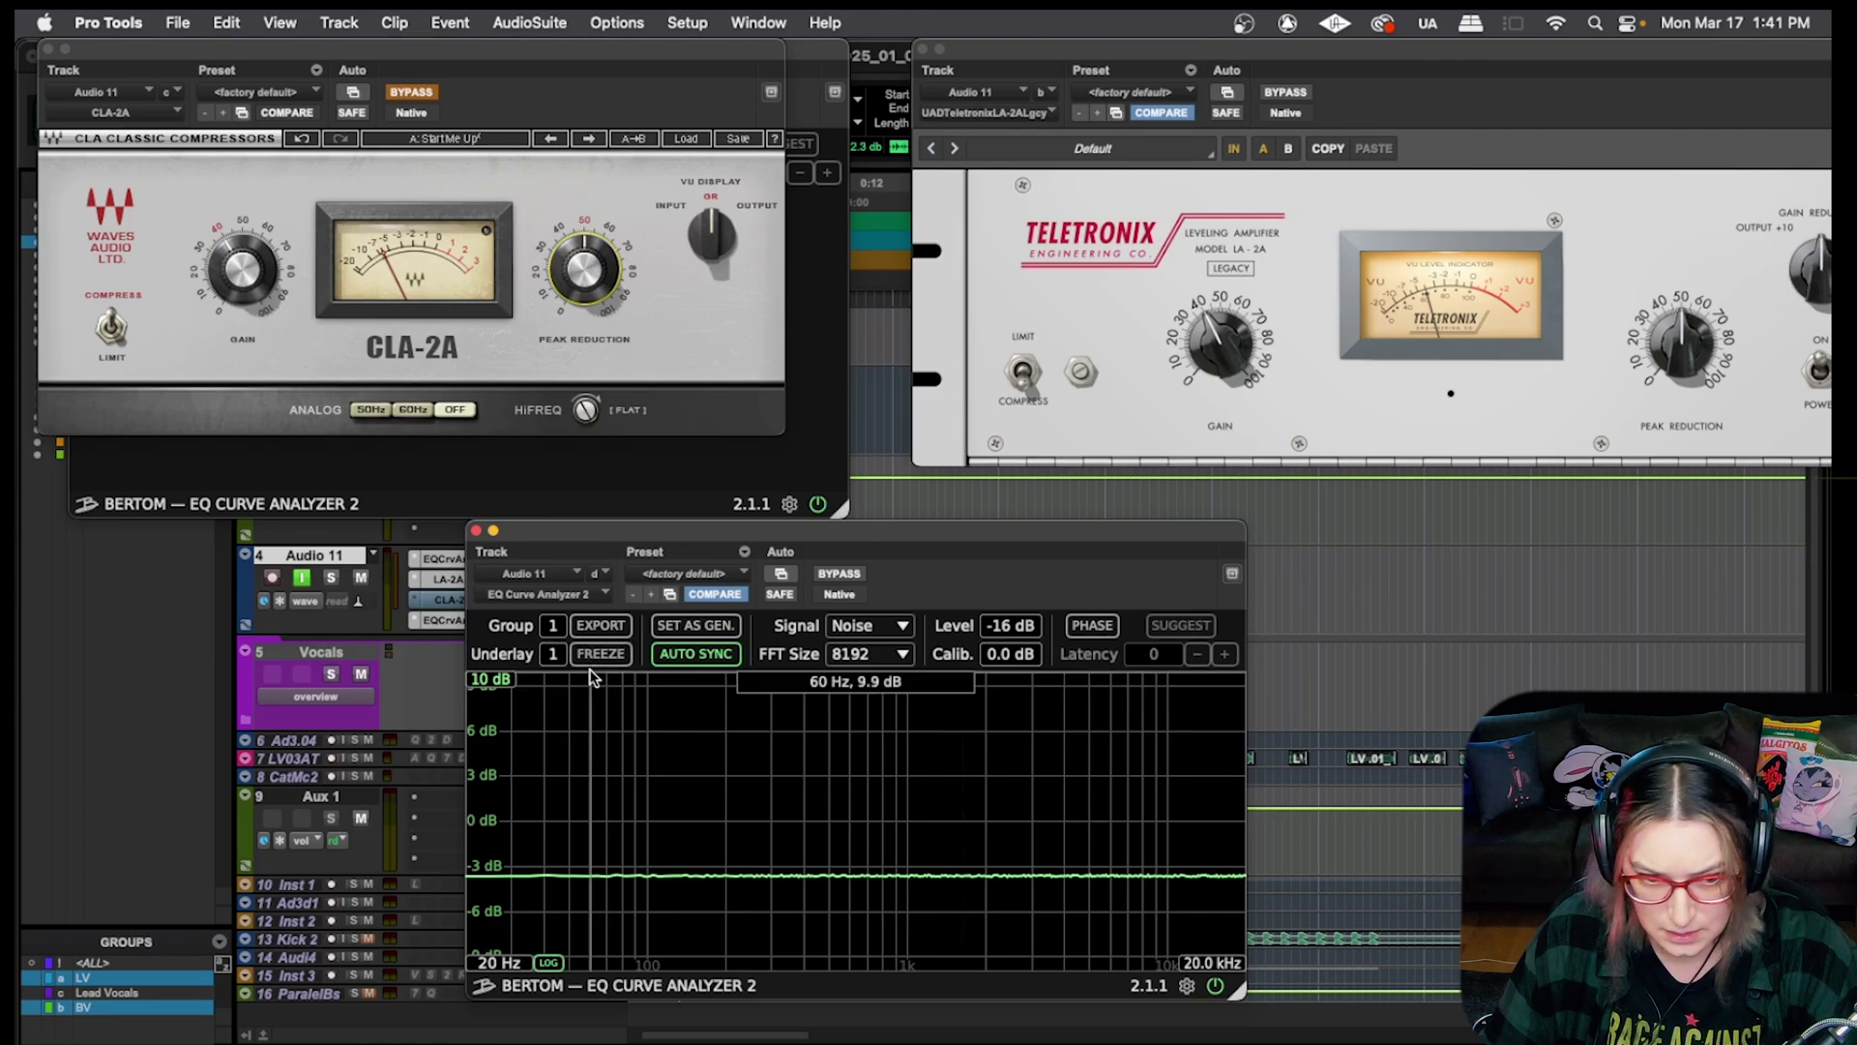
{"action": "left_click", "coordinate": [613, 657]}
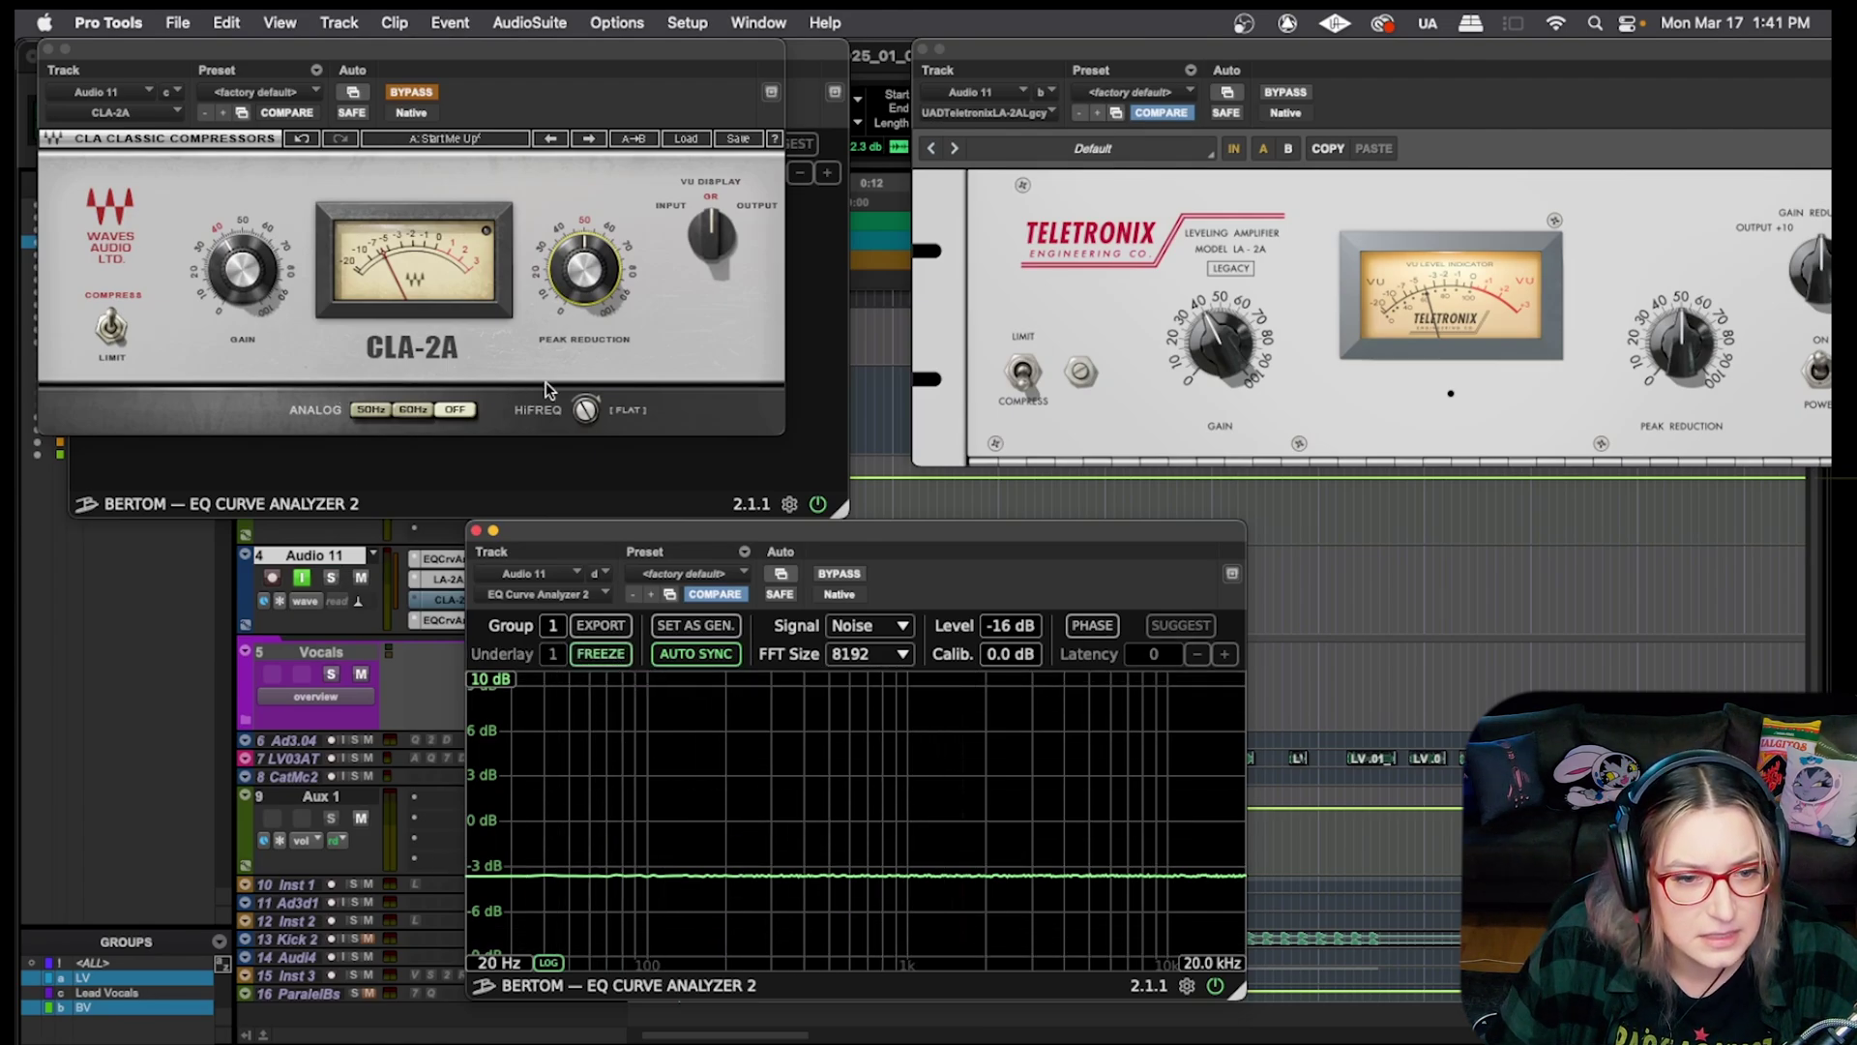
Swap the bypass states of the CLA-2A and UAD LA-2A, and move the LA-2A window left beside the CLA-2A
{"action": "left_click", "coordinate": [440, 600], "text": "super"}
{"action": "left_click", "coordinate": [440, 578], "text": "super"}
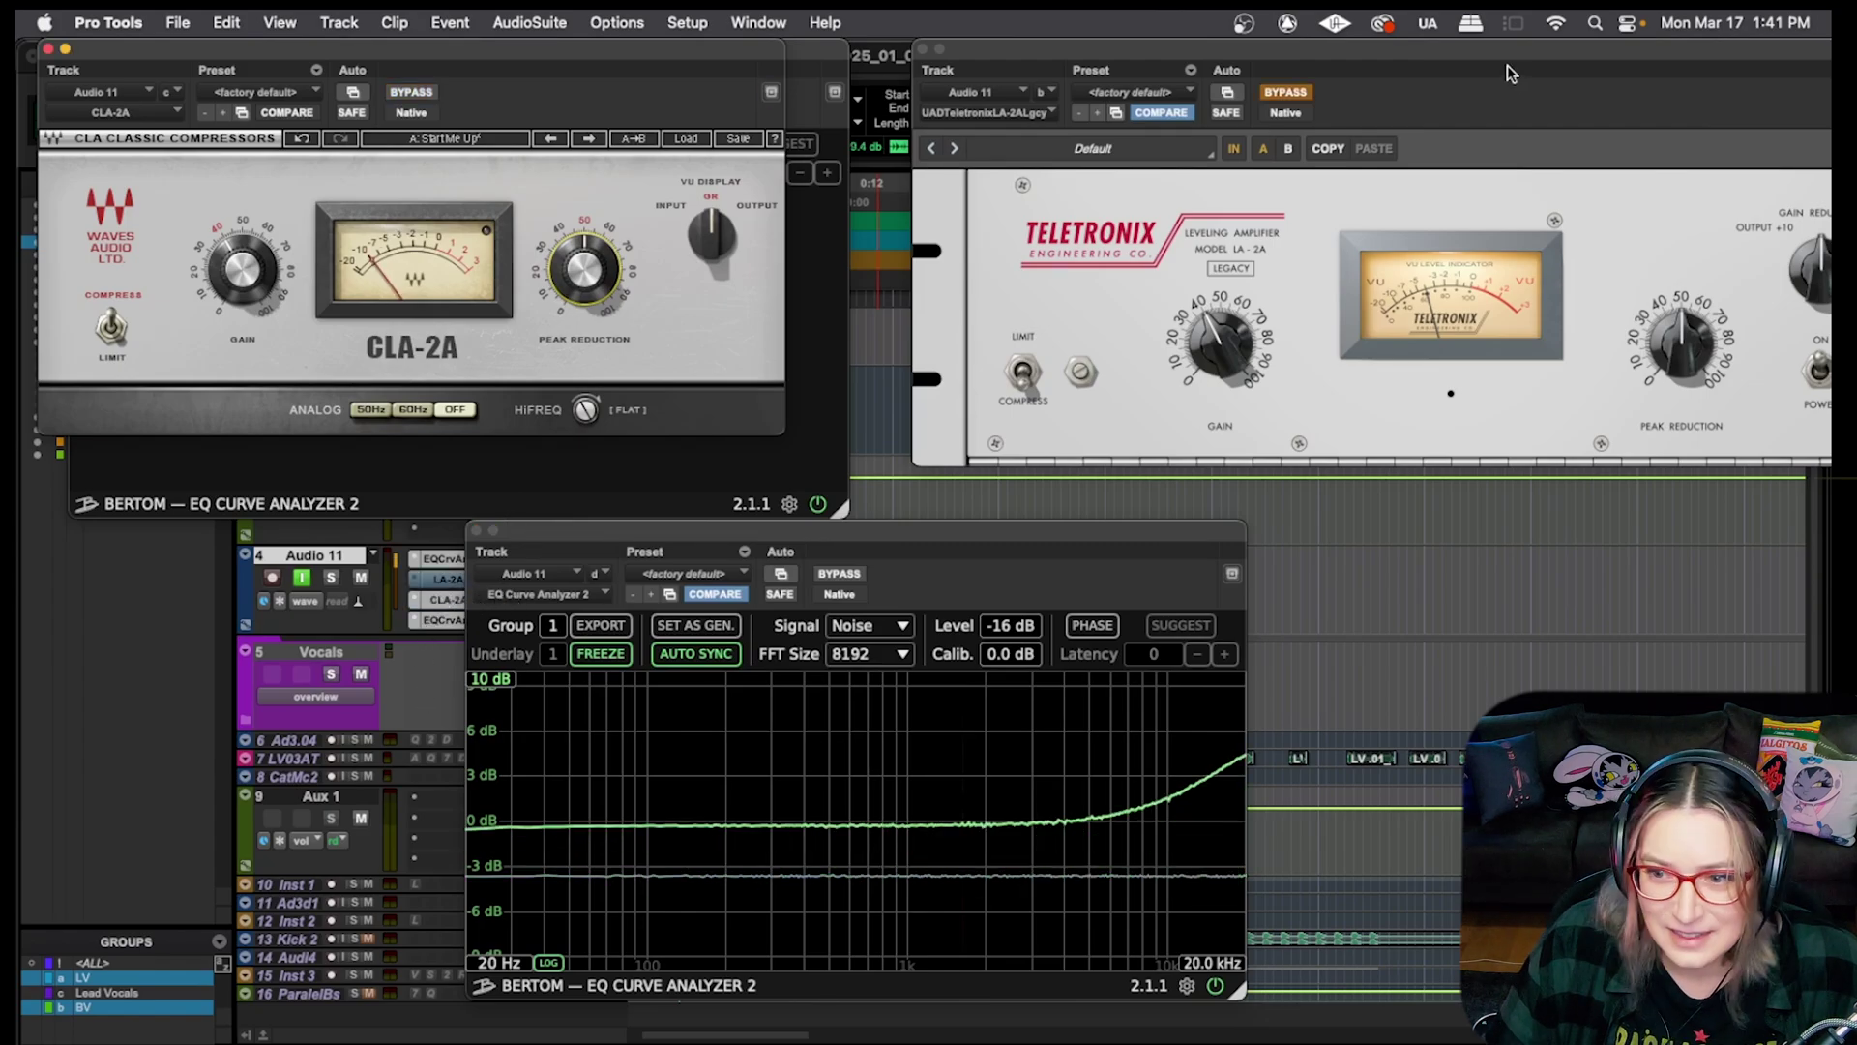
{"action": "left_click_drag", "start_coordinate": [1518, 51], "coordinate": [1456, 76]}
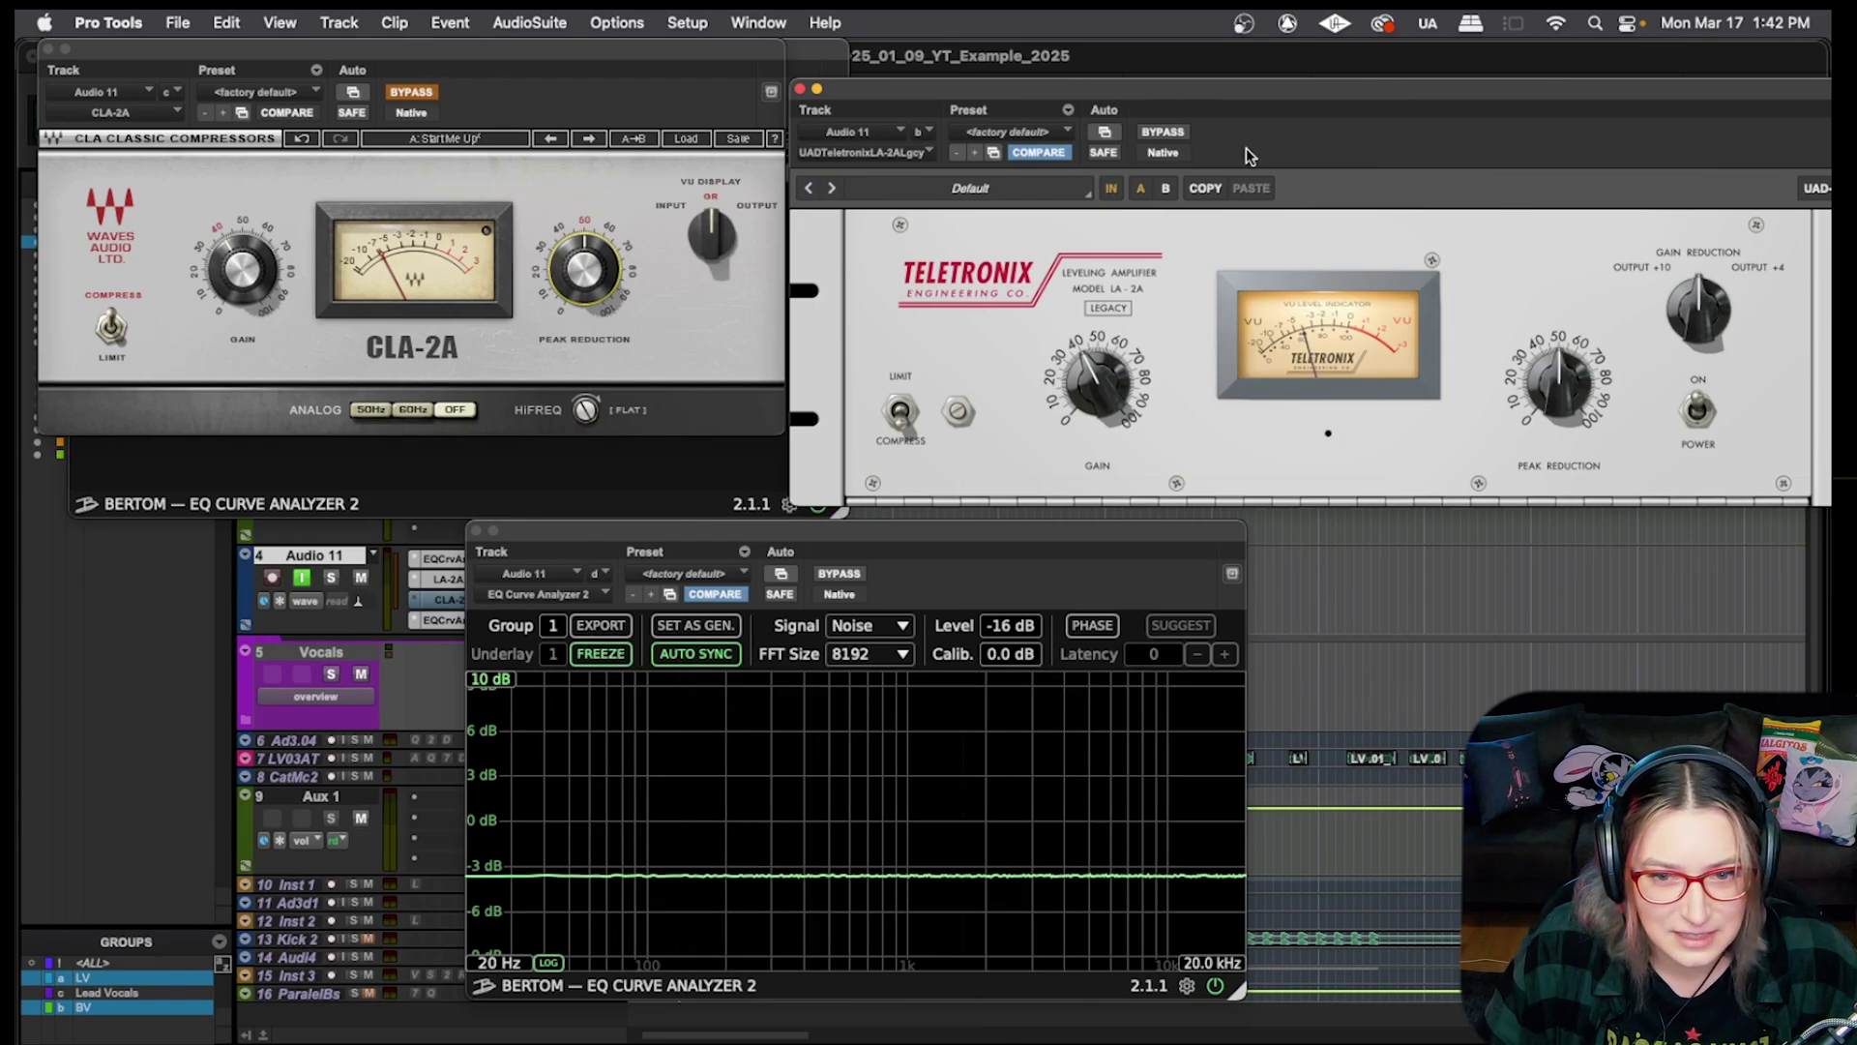
Bypass the LA-2A, activate the CLA-2A, and tune its HiFreq from about 84.7 to 76.8
{"action": "left_click", "coordinate": [1172, 134]}
{"action": "left_click", "coordinate": [431, 98]}
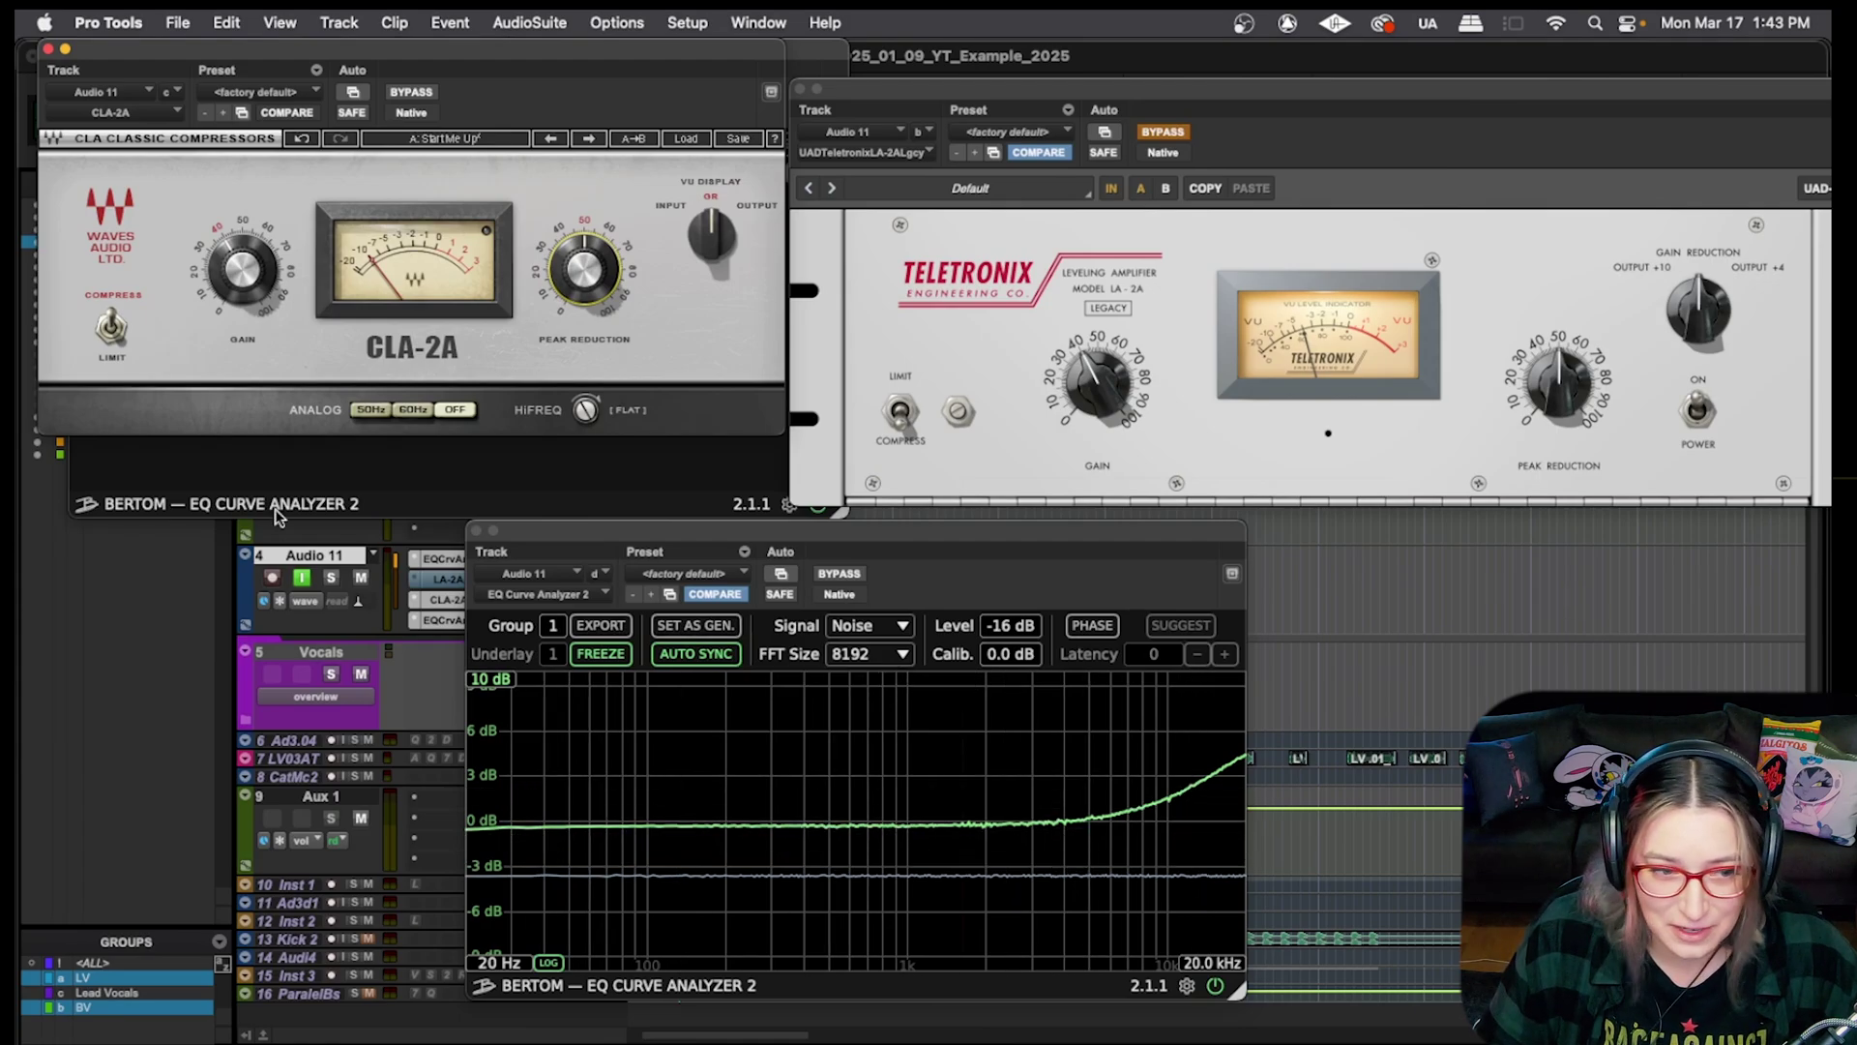
{"action": "mouse_move", "coordinate": [233, 274]}
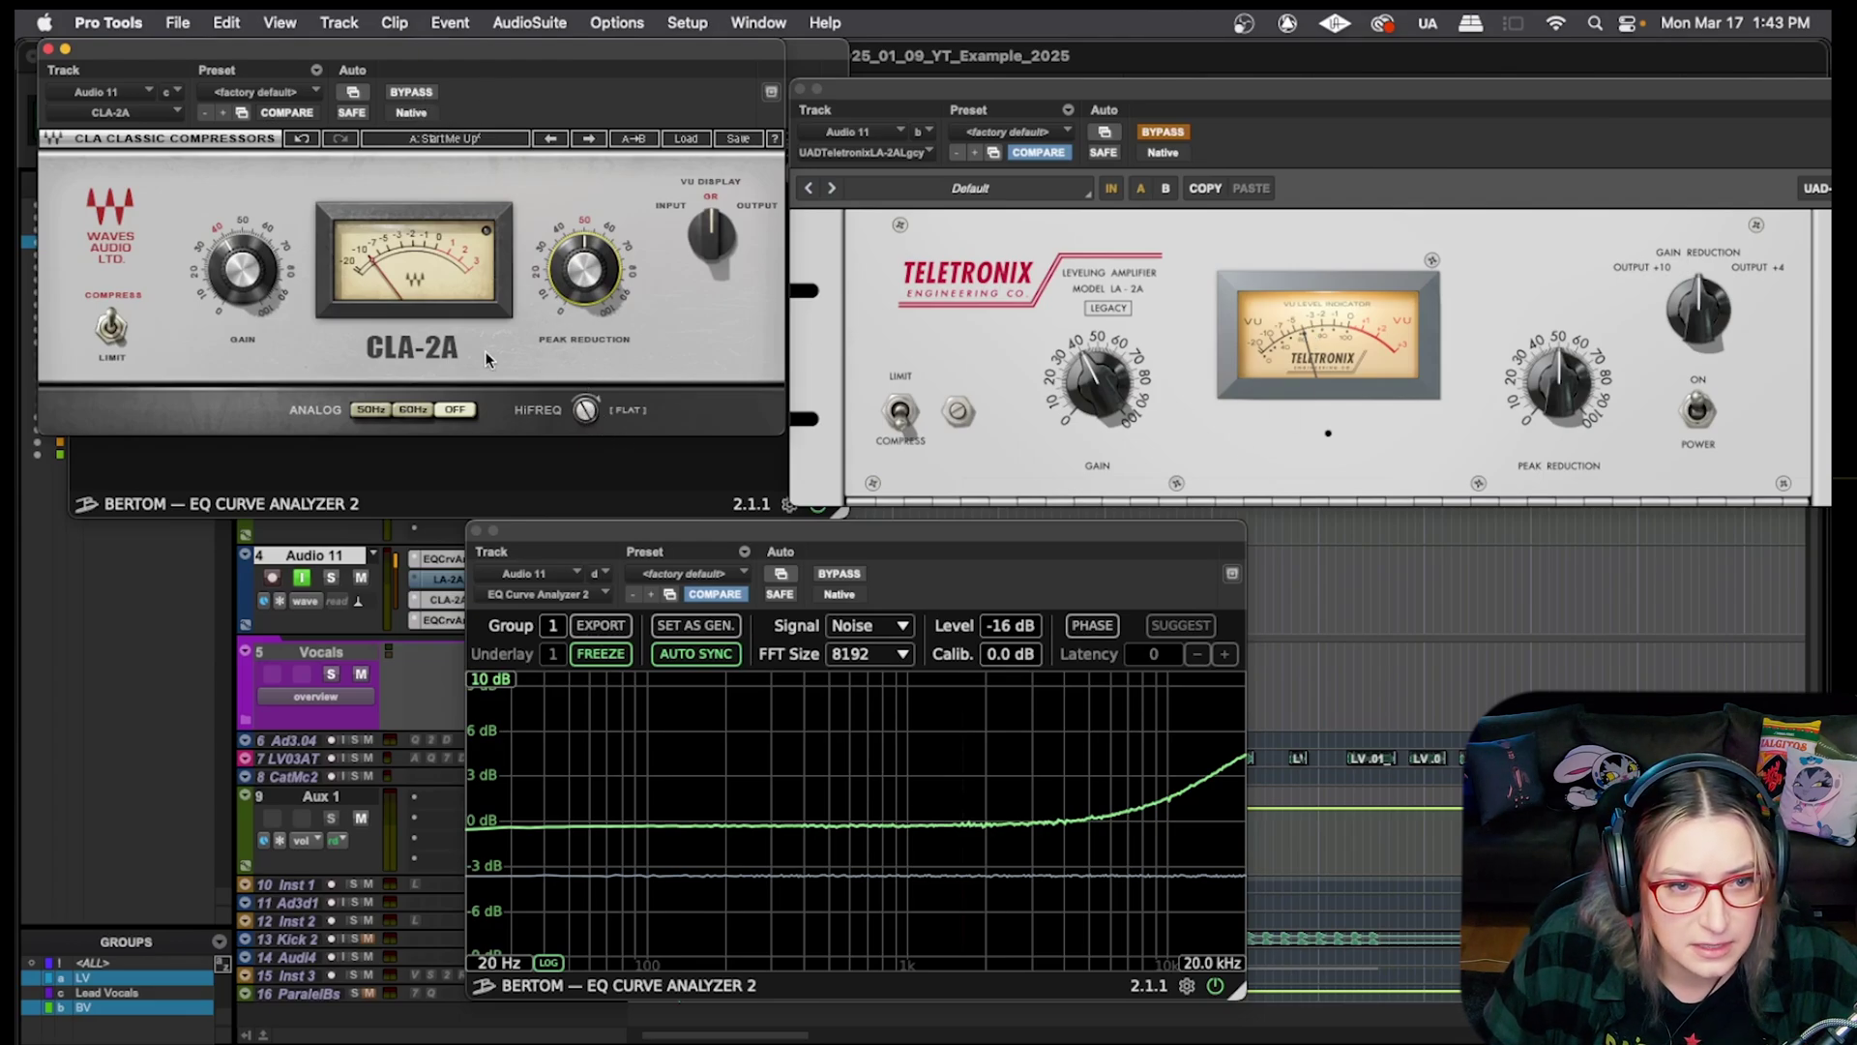
{"action": "mouse_move", "coordinate": [585, 409]}
{"action": "left_mouse_down"}
{"action": "mouse_move", "coordinate": [580, 385]}
{"action": "mouse_move", "coordinate": [585, 435]}
{"action": "mouse_move", "coordinate": [586, 418]}
{"action": "left_mouse_up"}
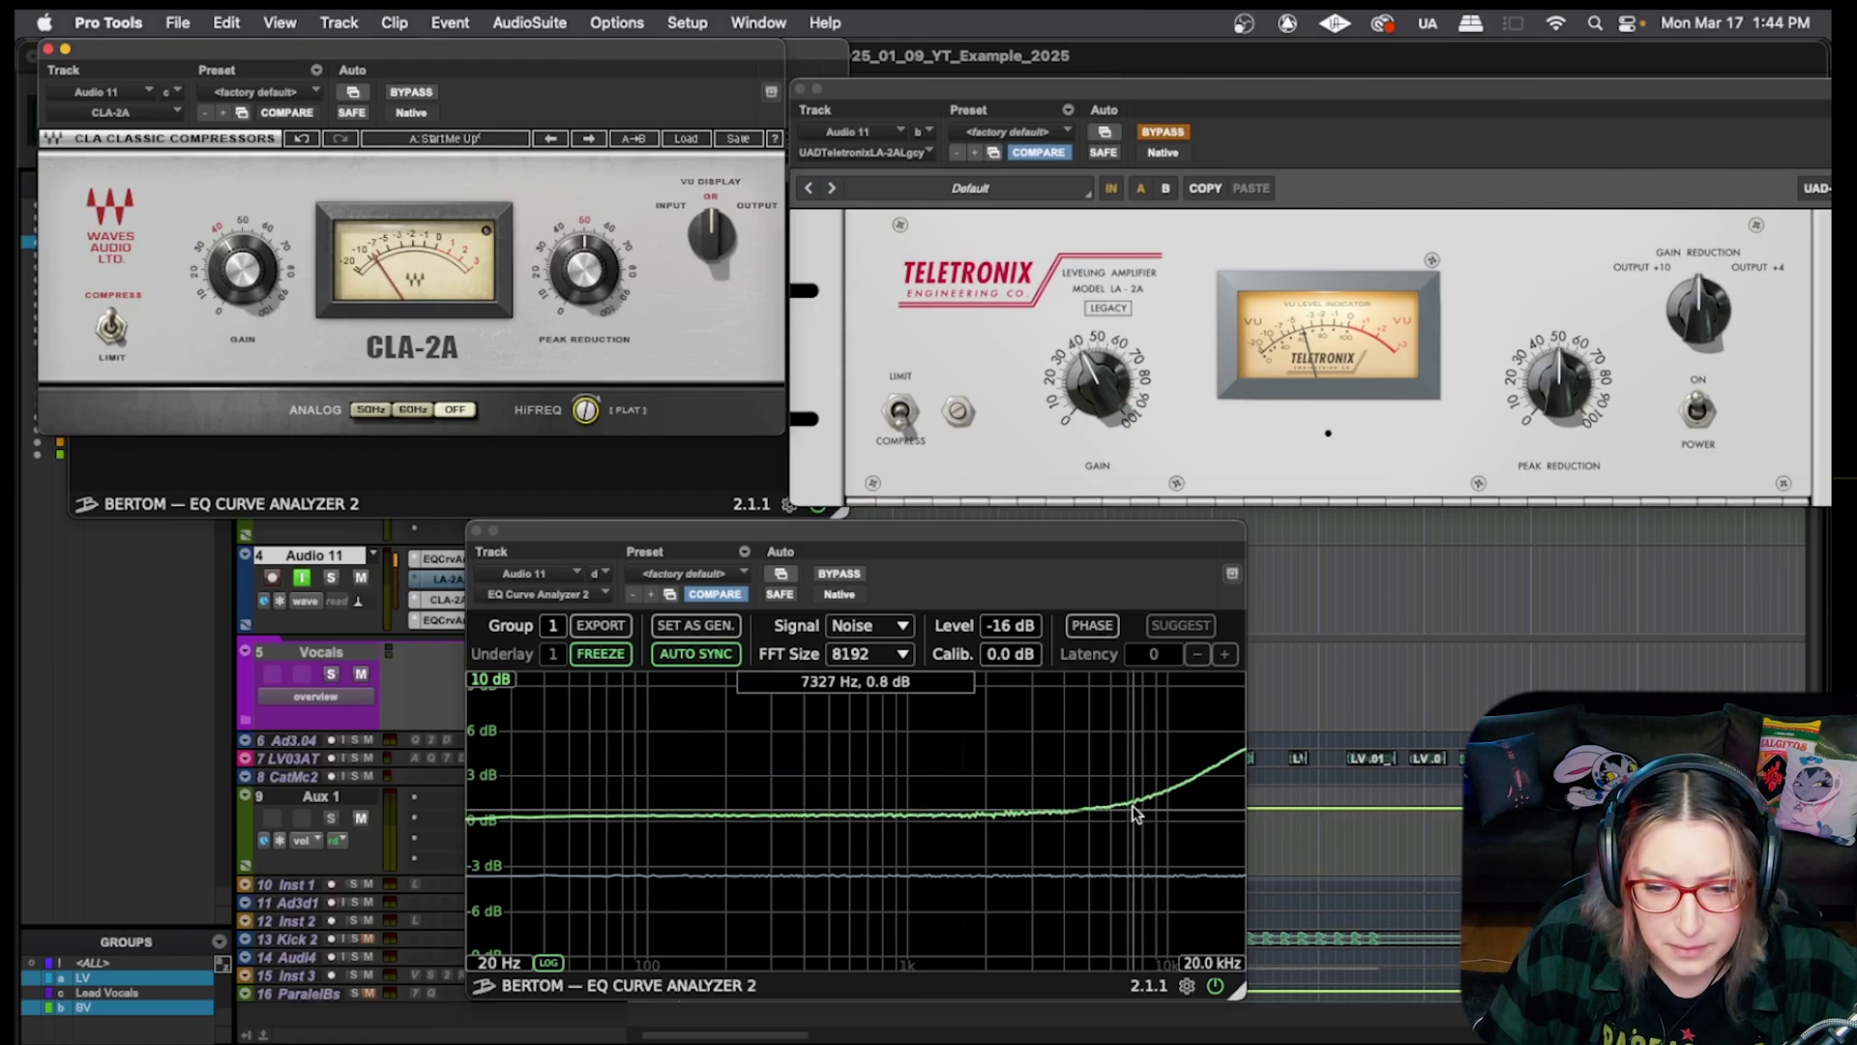
{"action": "left_click", "coordinate": [586, 410]}
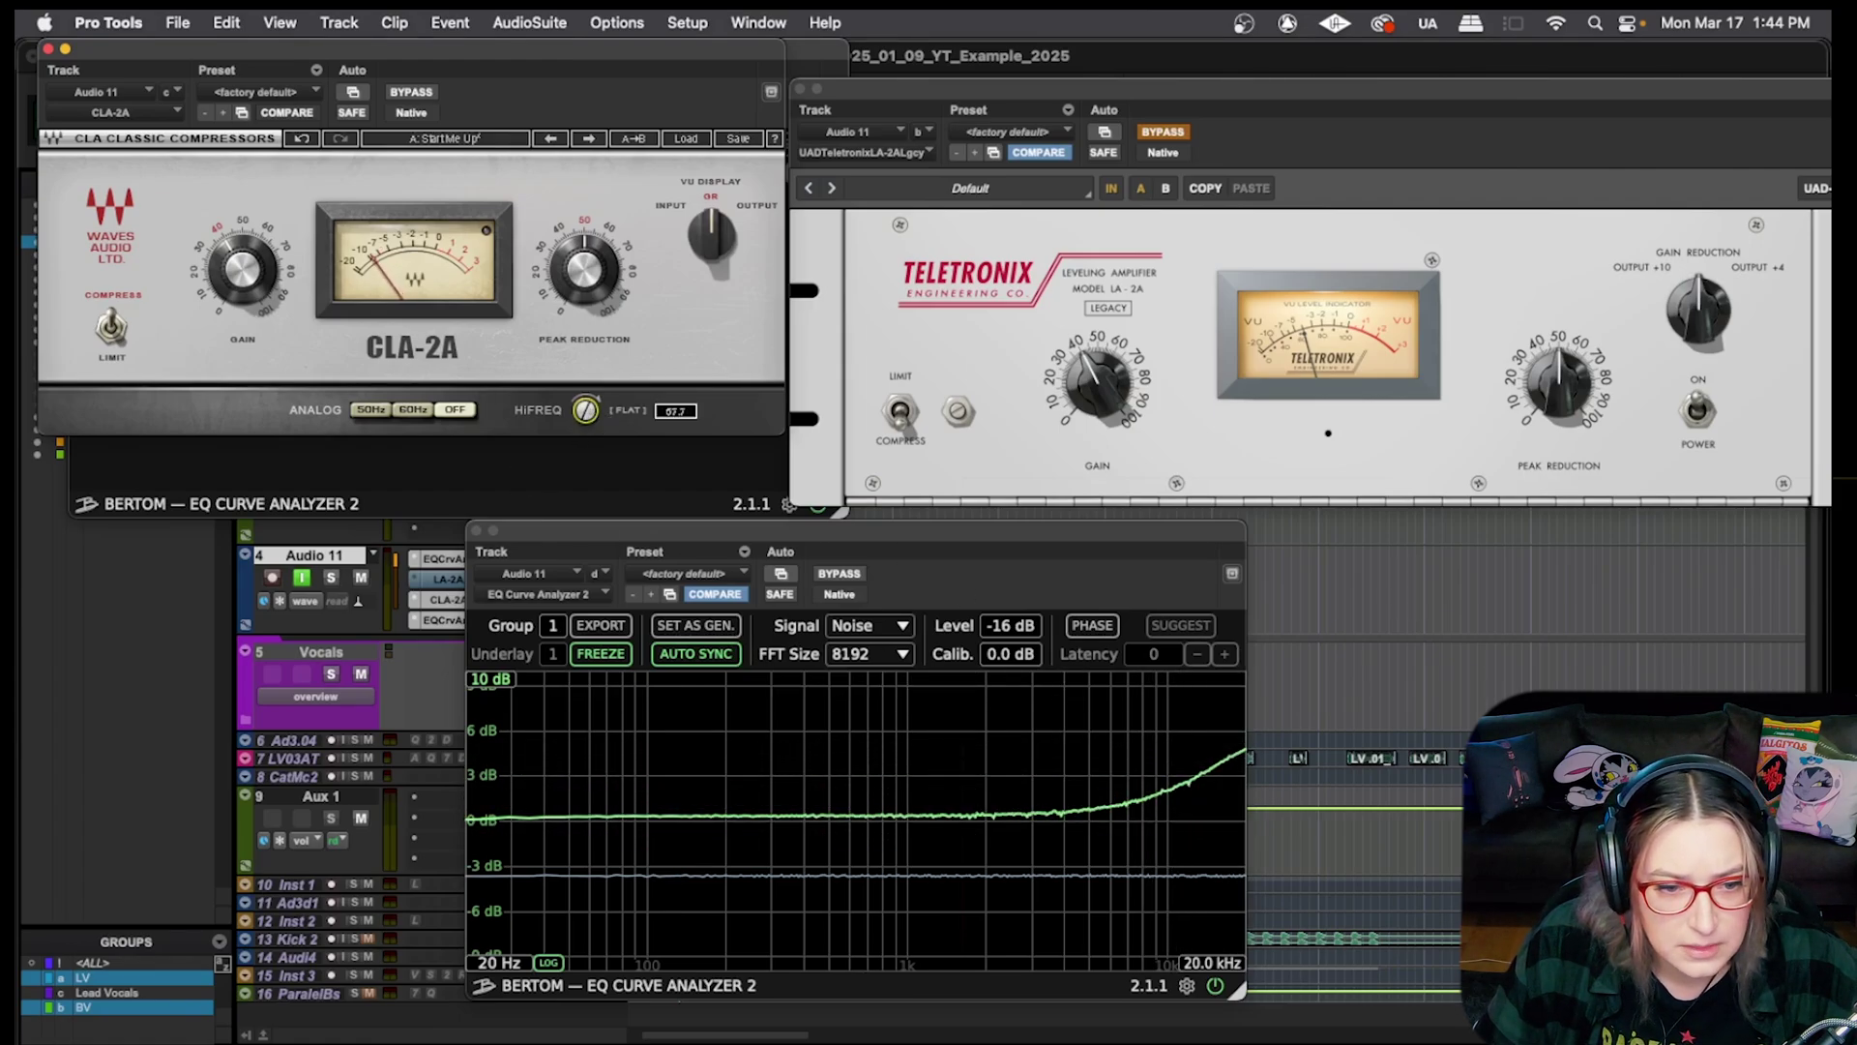
{"action": "left_click_drag", "start_coordinate": [586, 420], "coordinate": [578, 418]}
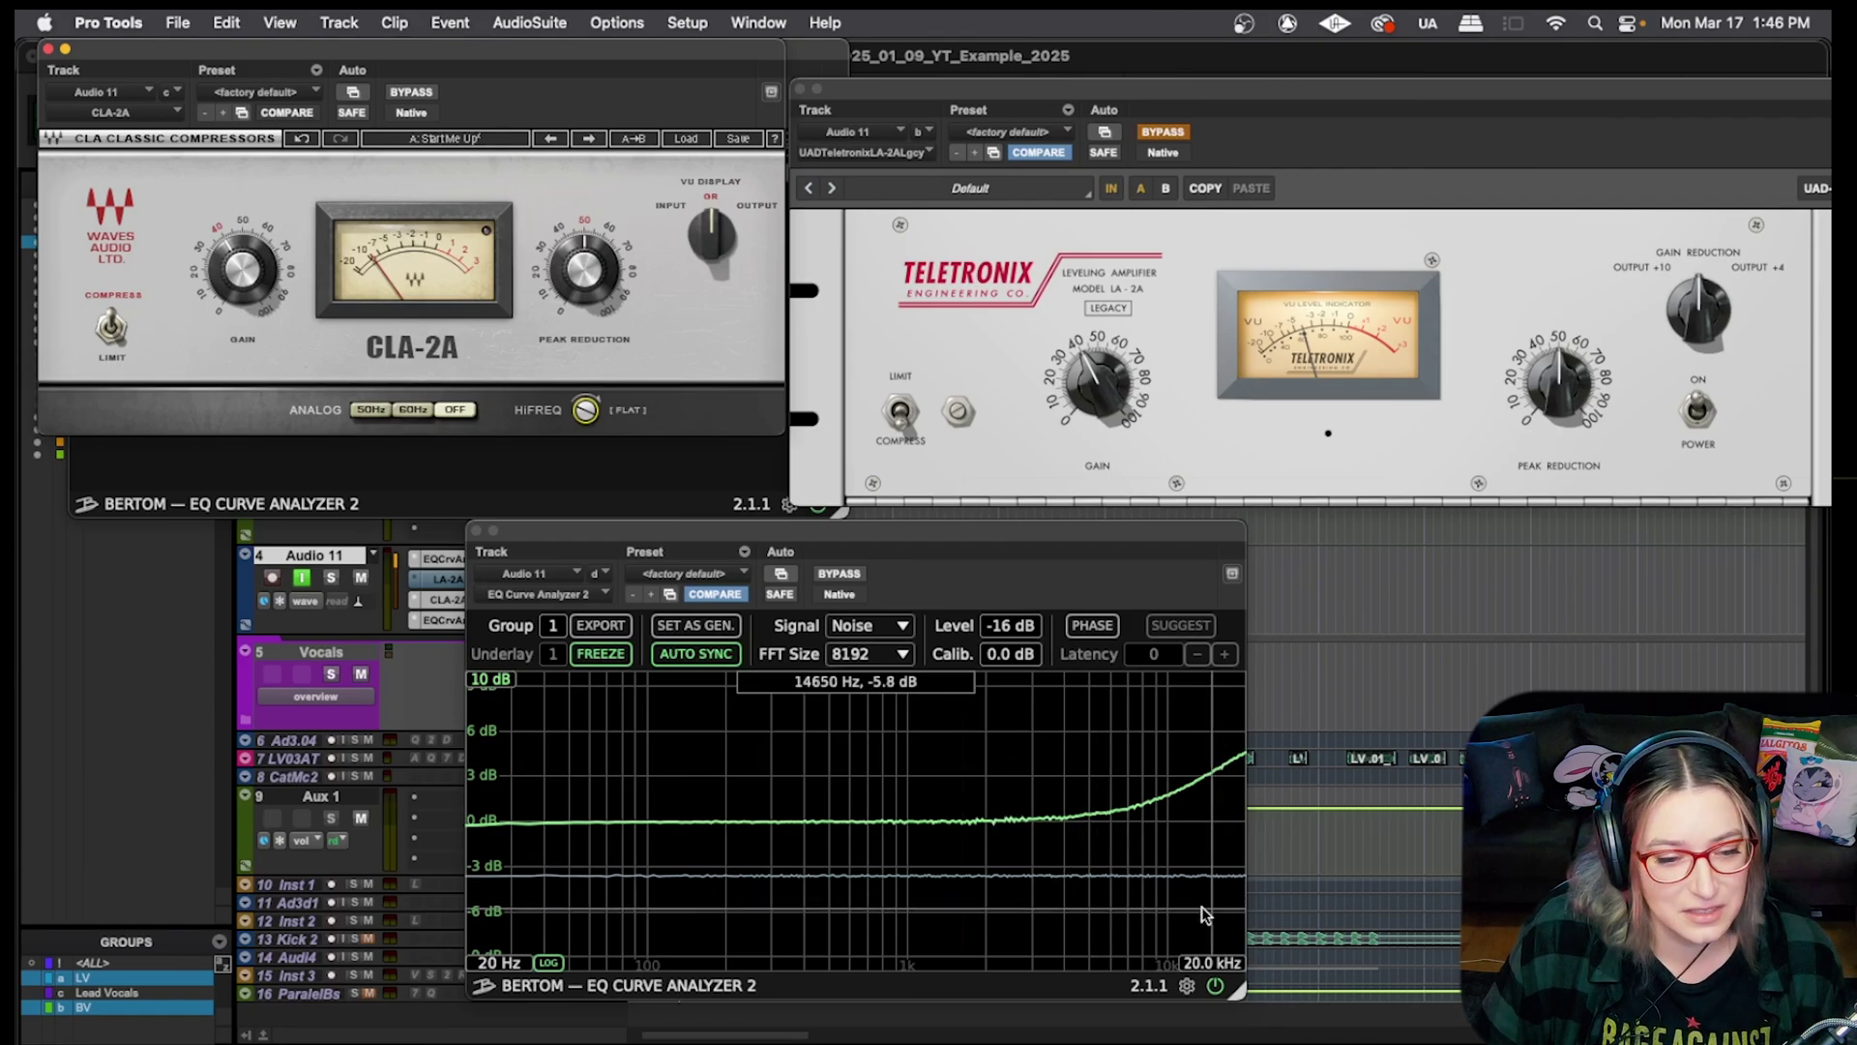
Unfreeze the underlay curve and leave the CLA-2A active with the LA-2A bypassed
{"action": "left_click", "coordinate": [596, 655]}
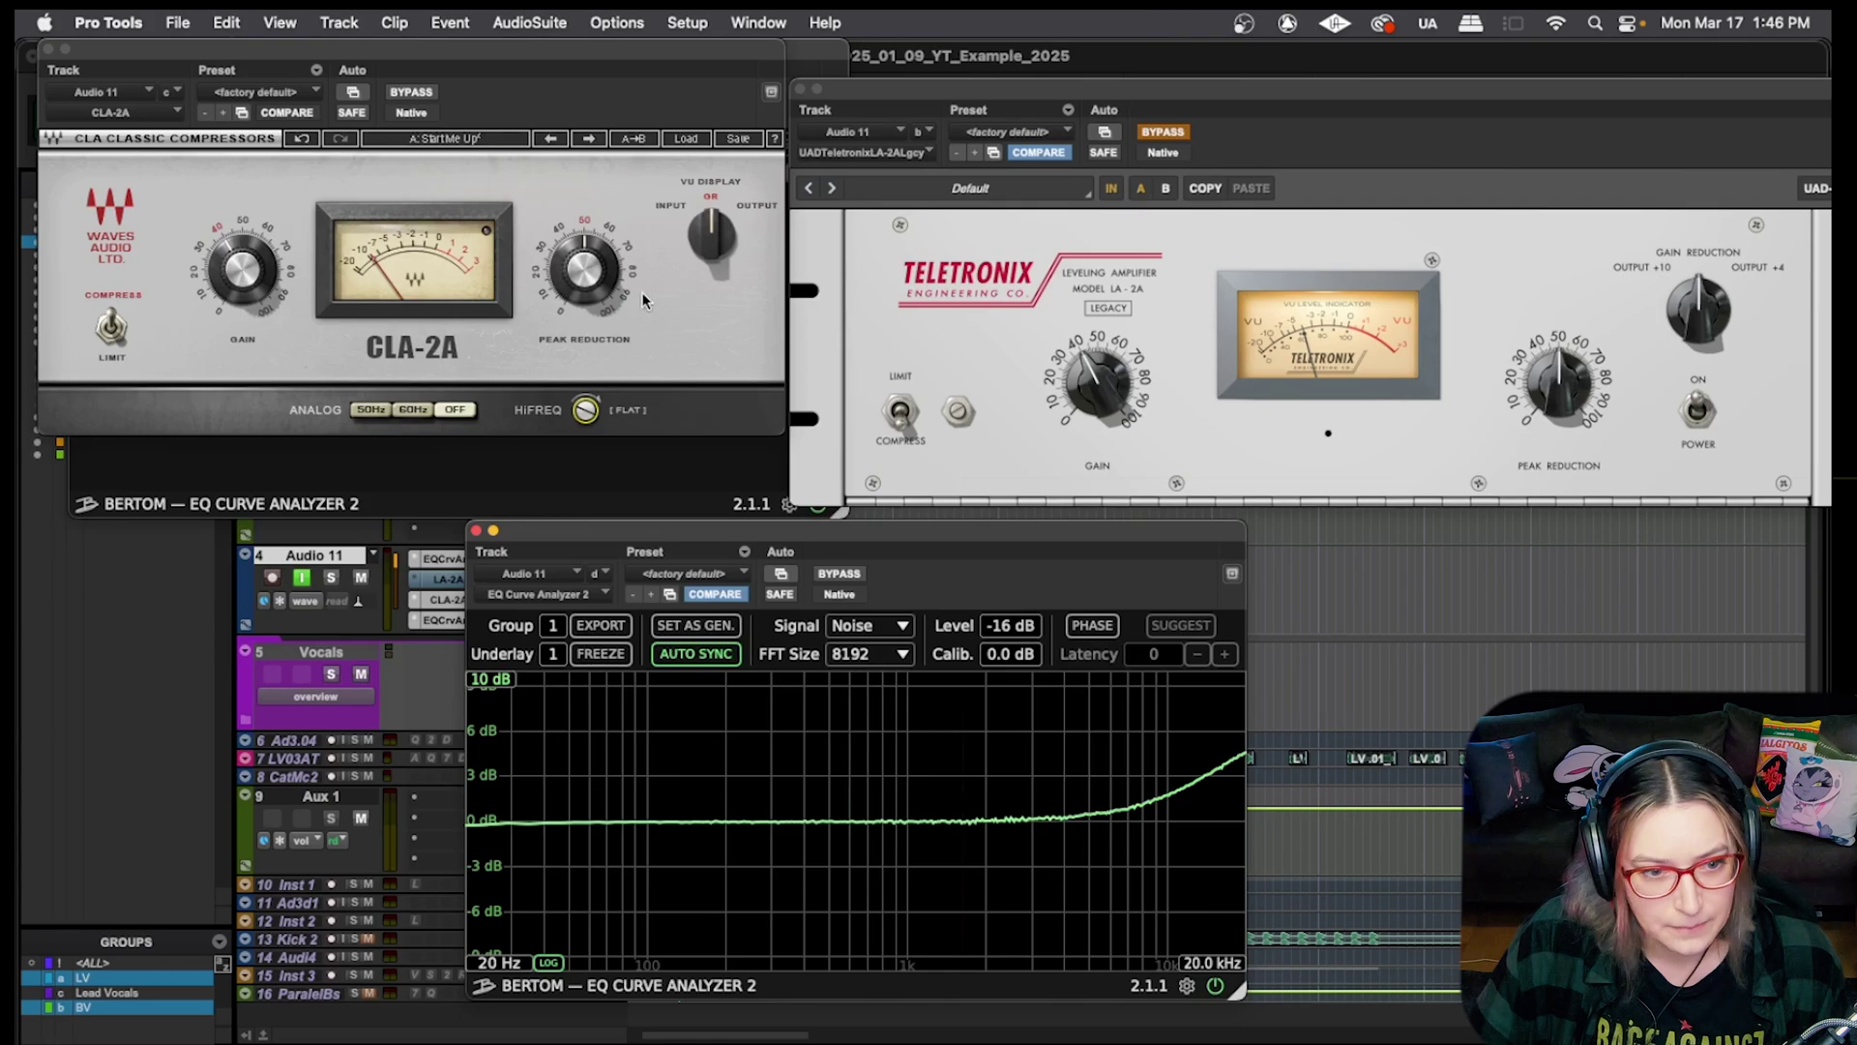
{"action": "left_click", "coordinate": [411, 92]}
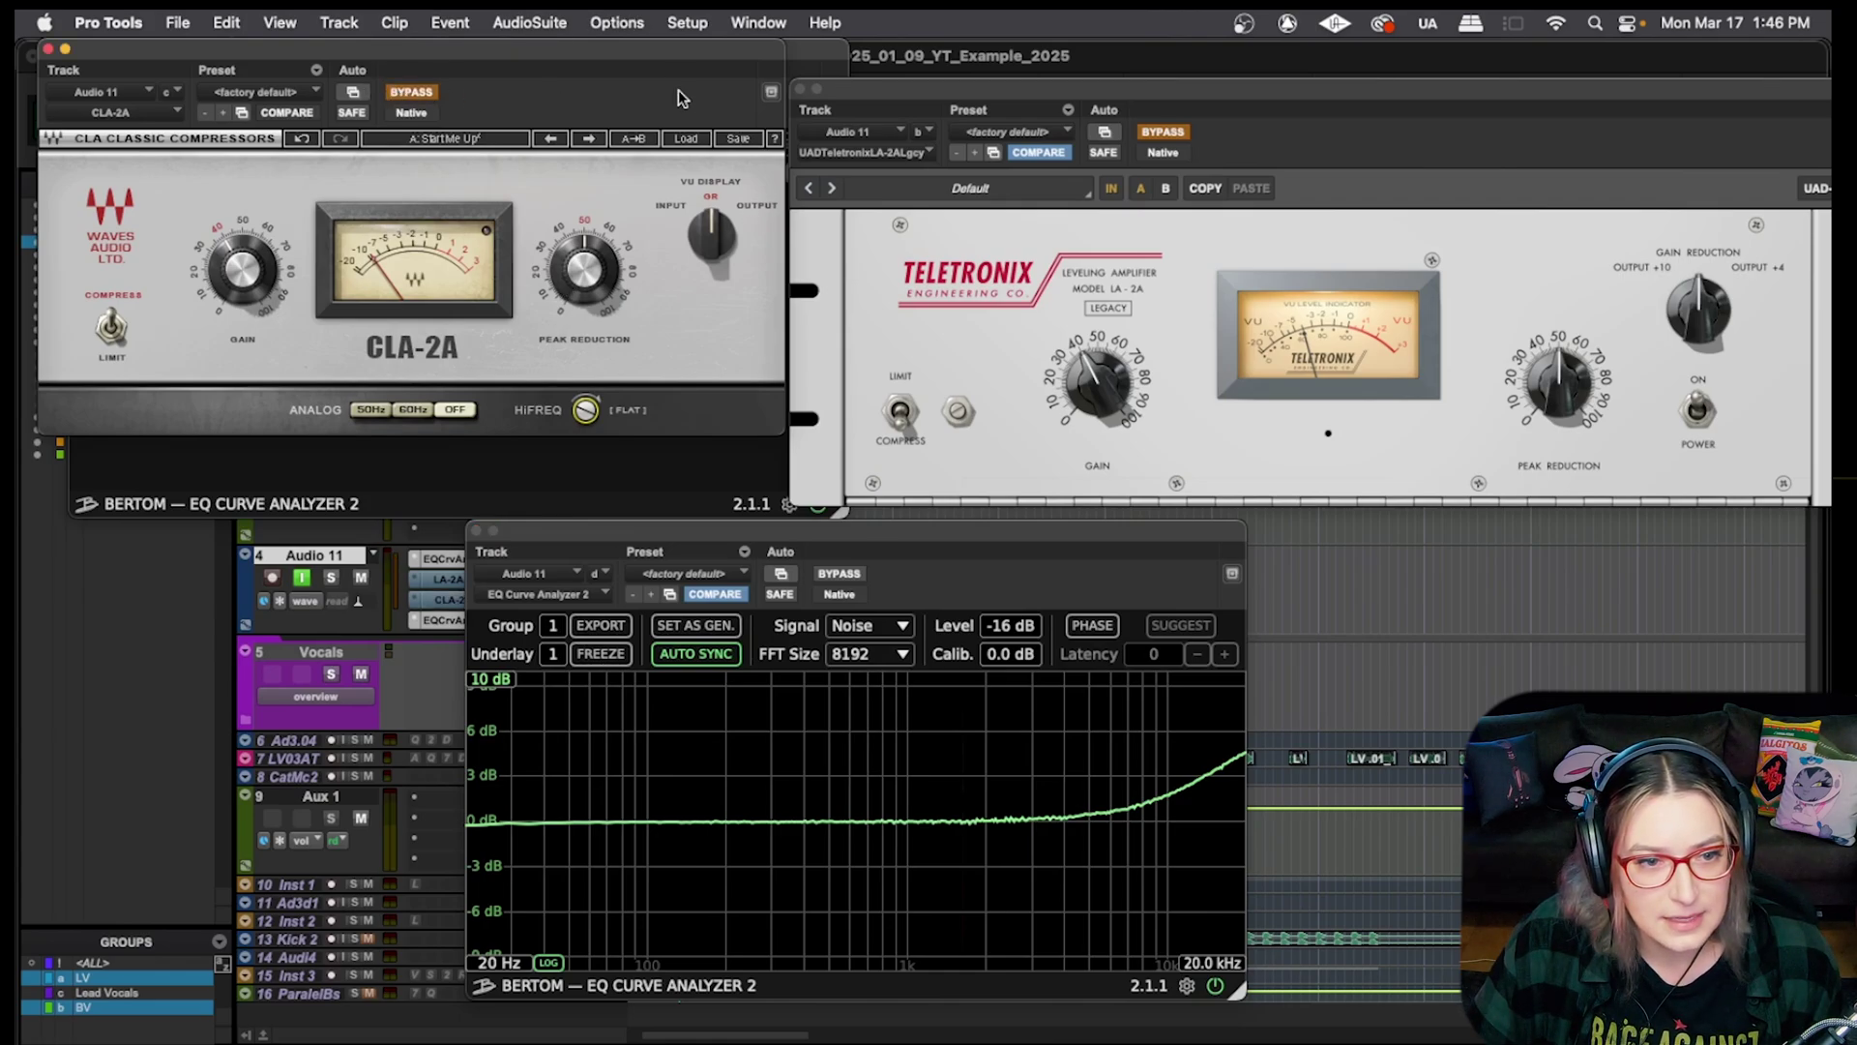
{"action": "left_click", "coordinate": [1162, 131]}
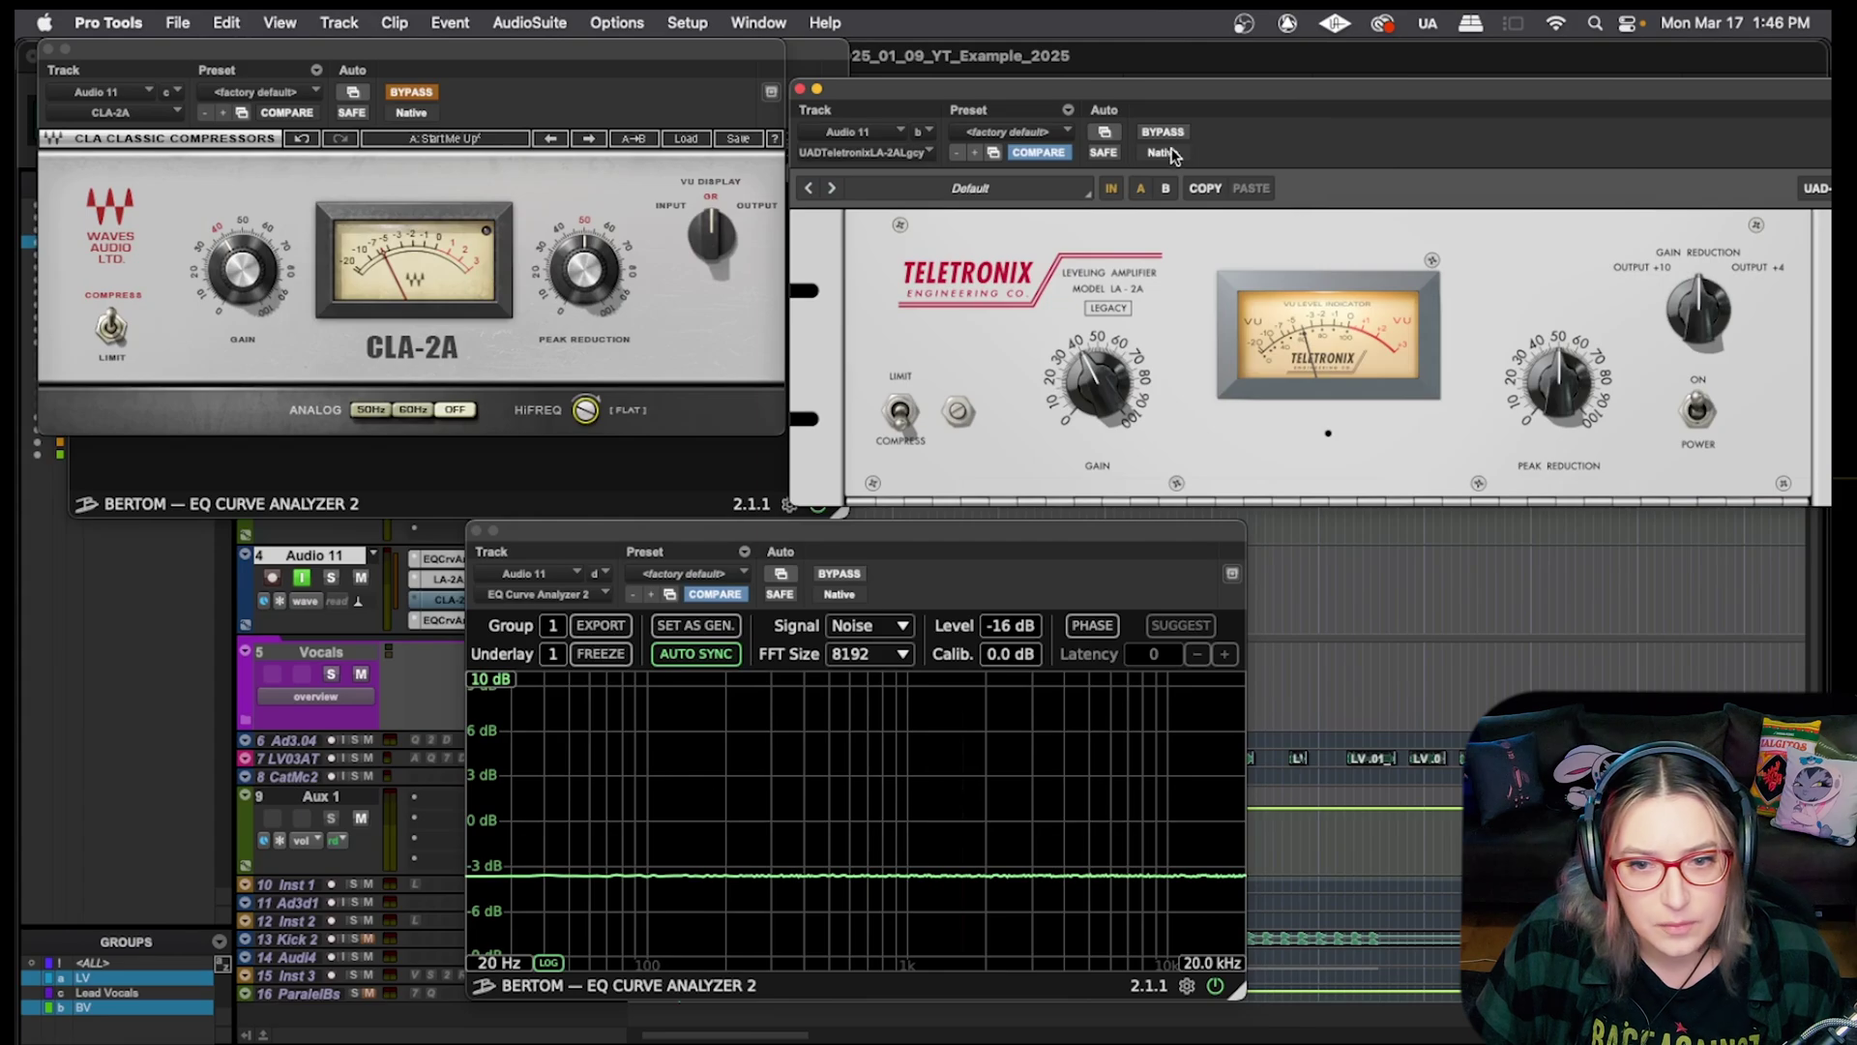
{"action": "left_click", "coordinate": [1162, 132]}
{"action": "left_click", "coordinate": [411, 92]}
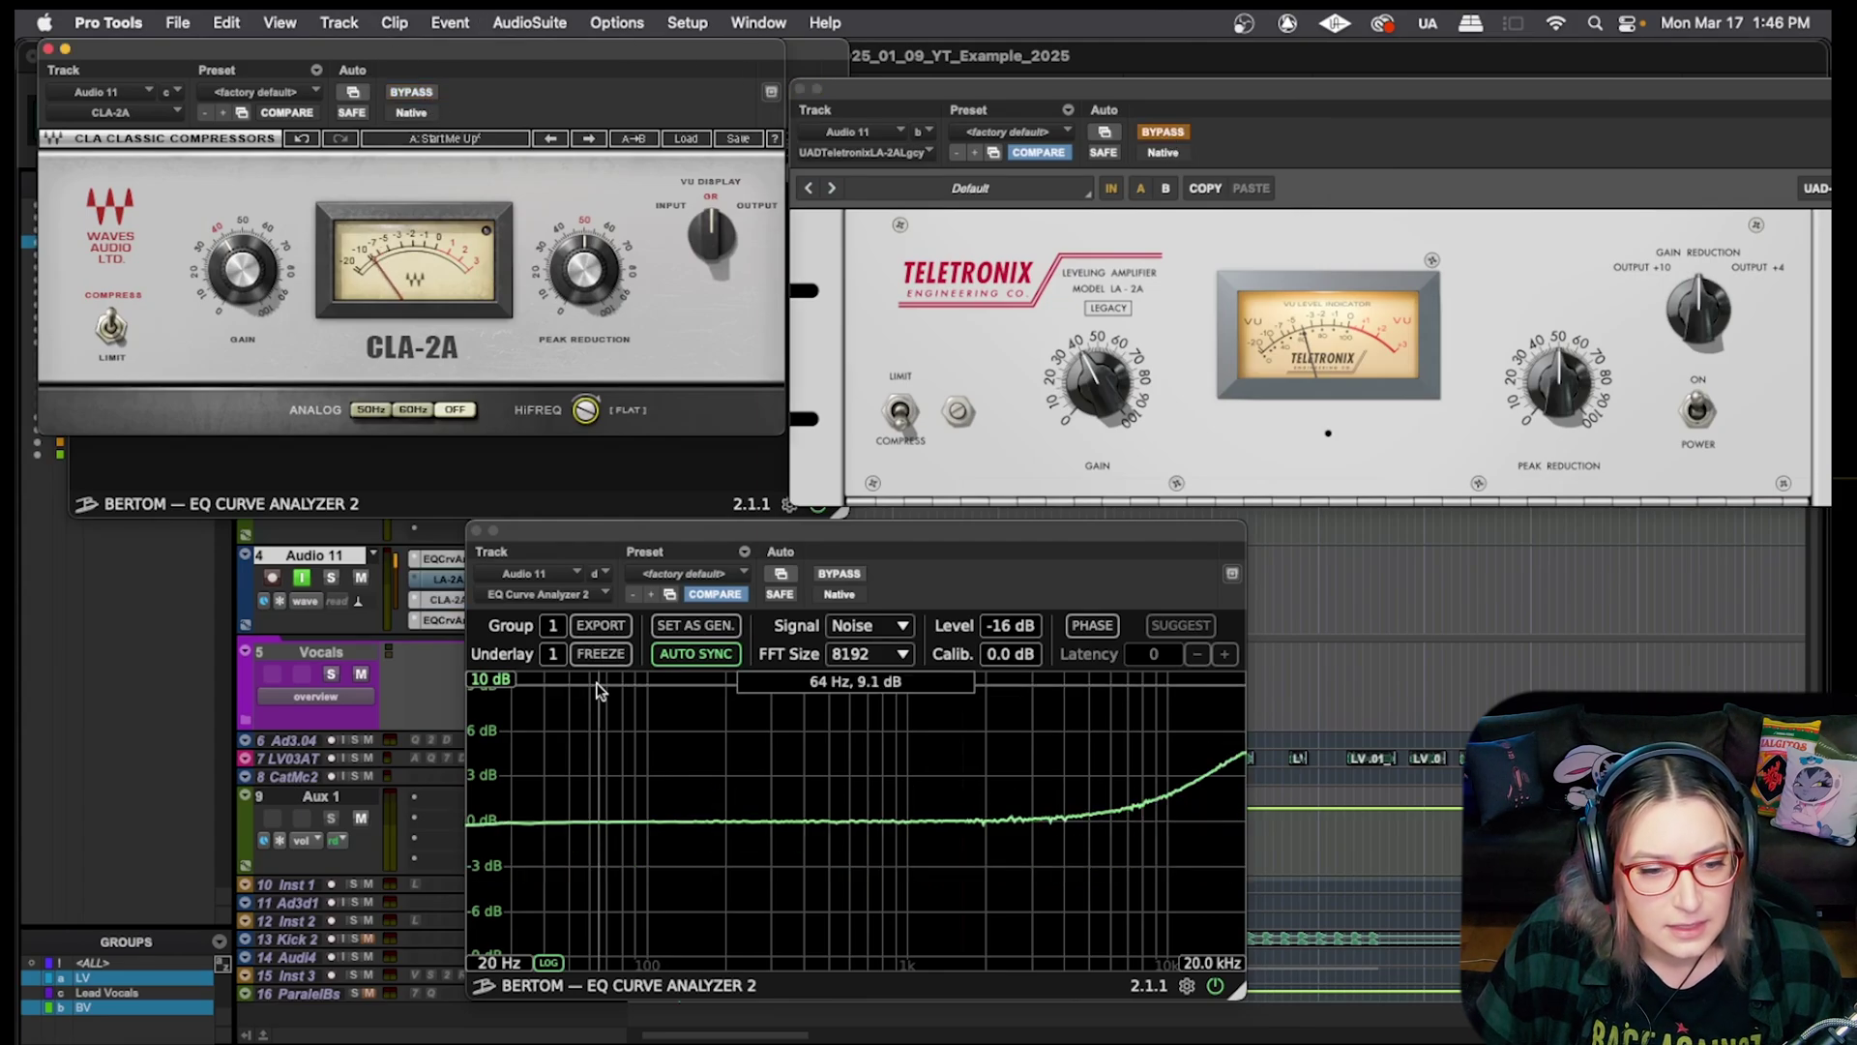
Freeze the CLA-2A curve as underlay, then bypass the CLA-2A and re-enable the LA-2A
{"action": "left_click", "coordinate": [600, 653]}
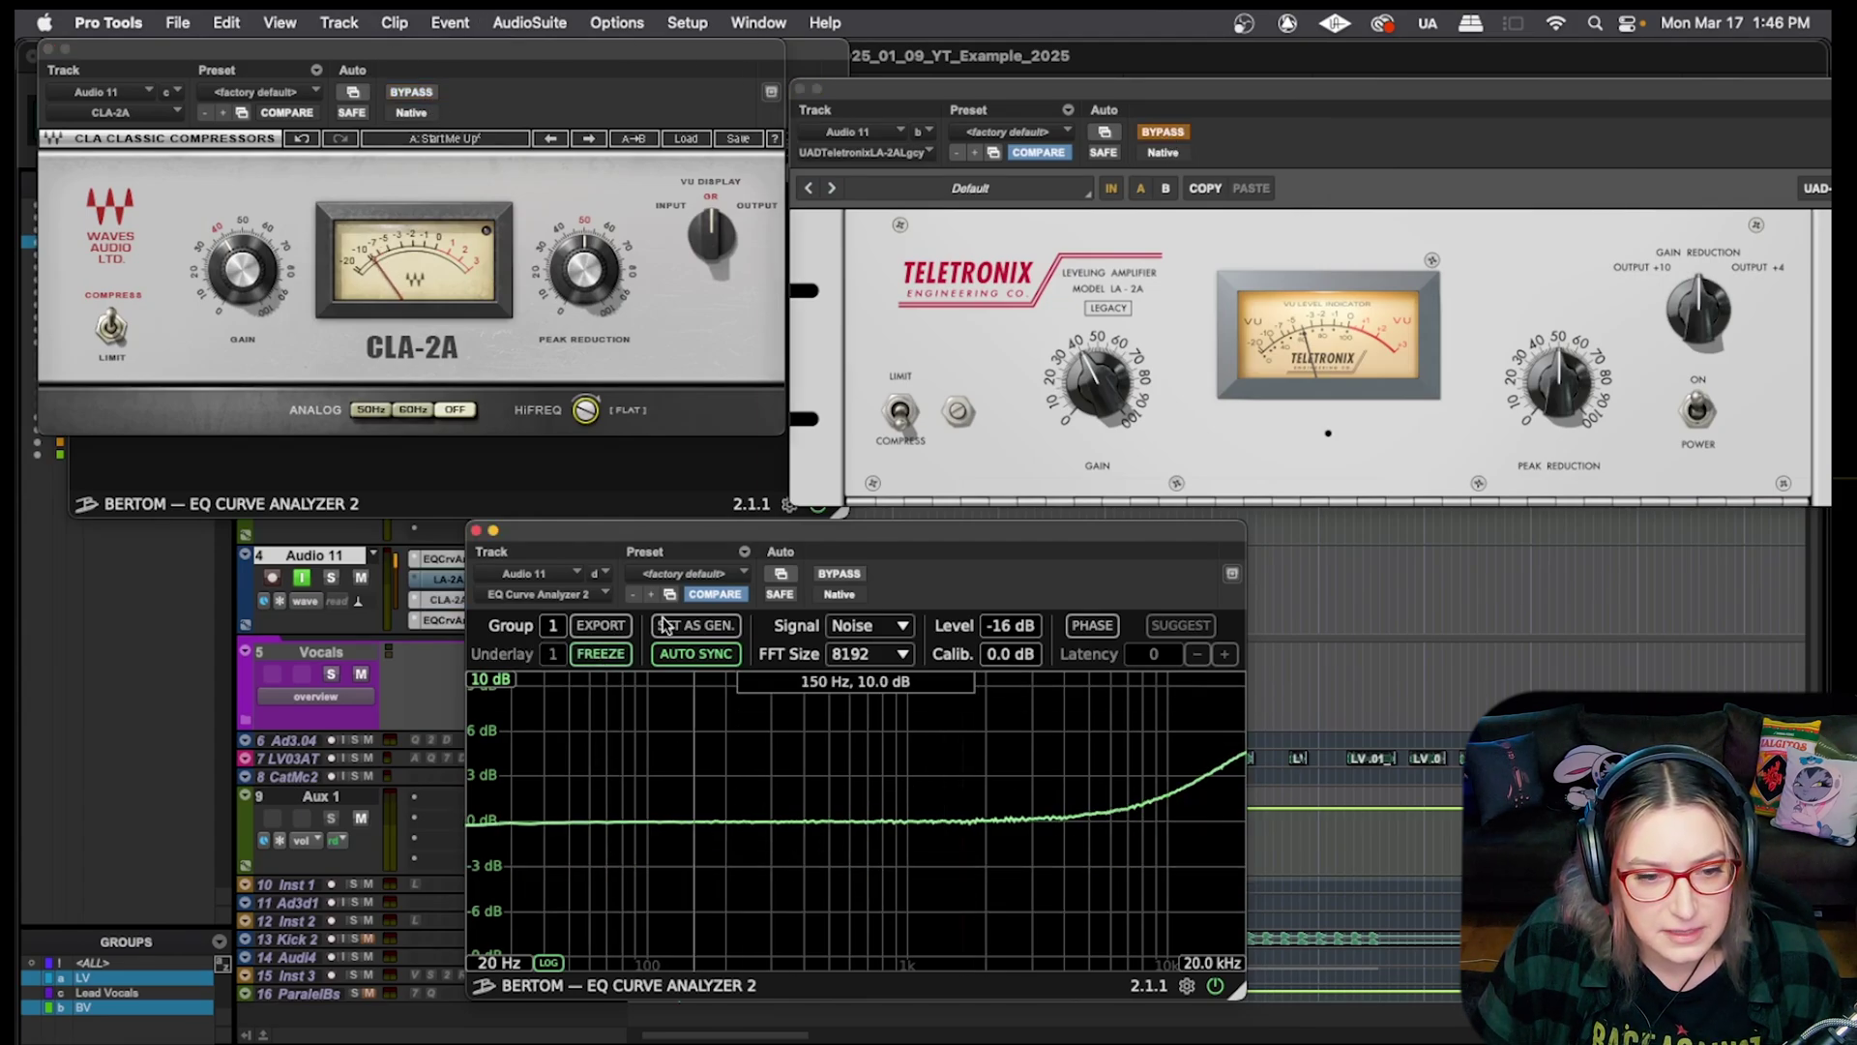
{"action": "left_click", "coordinate": [413, 92]}
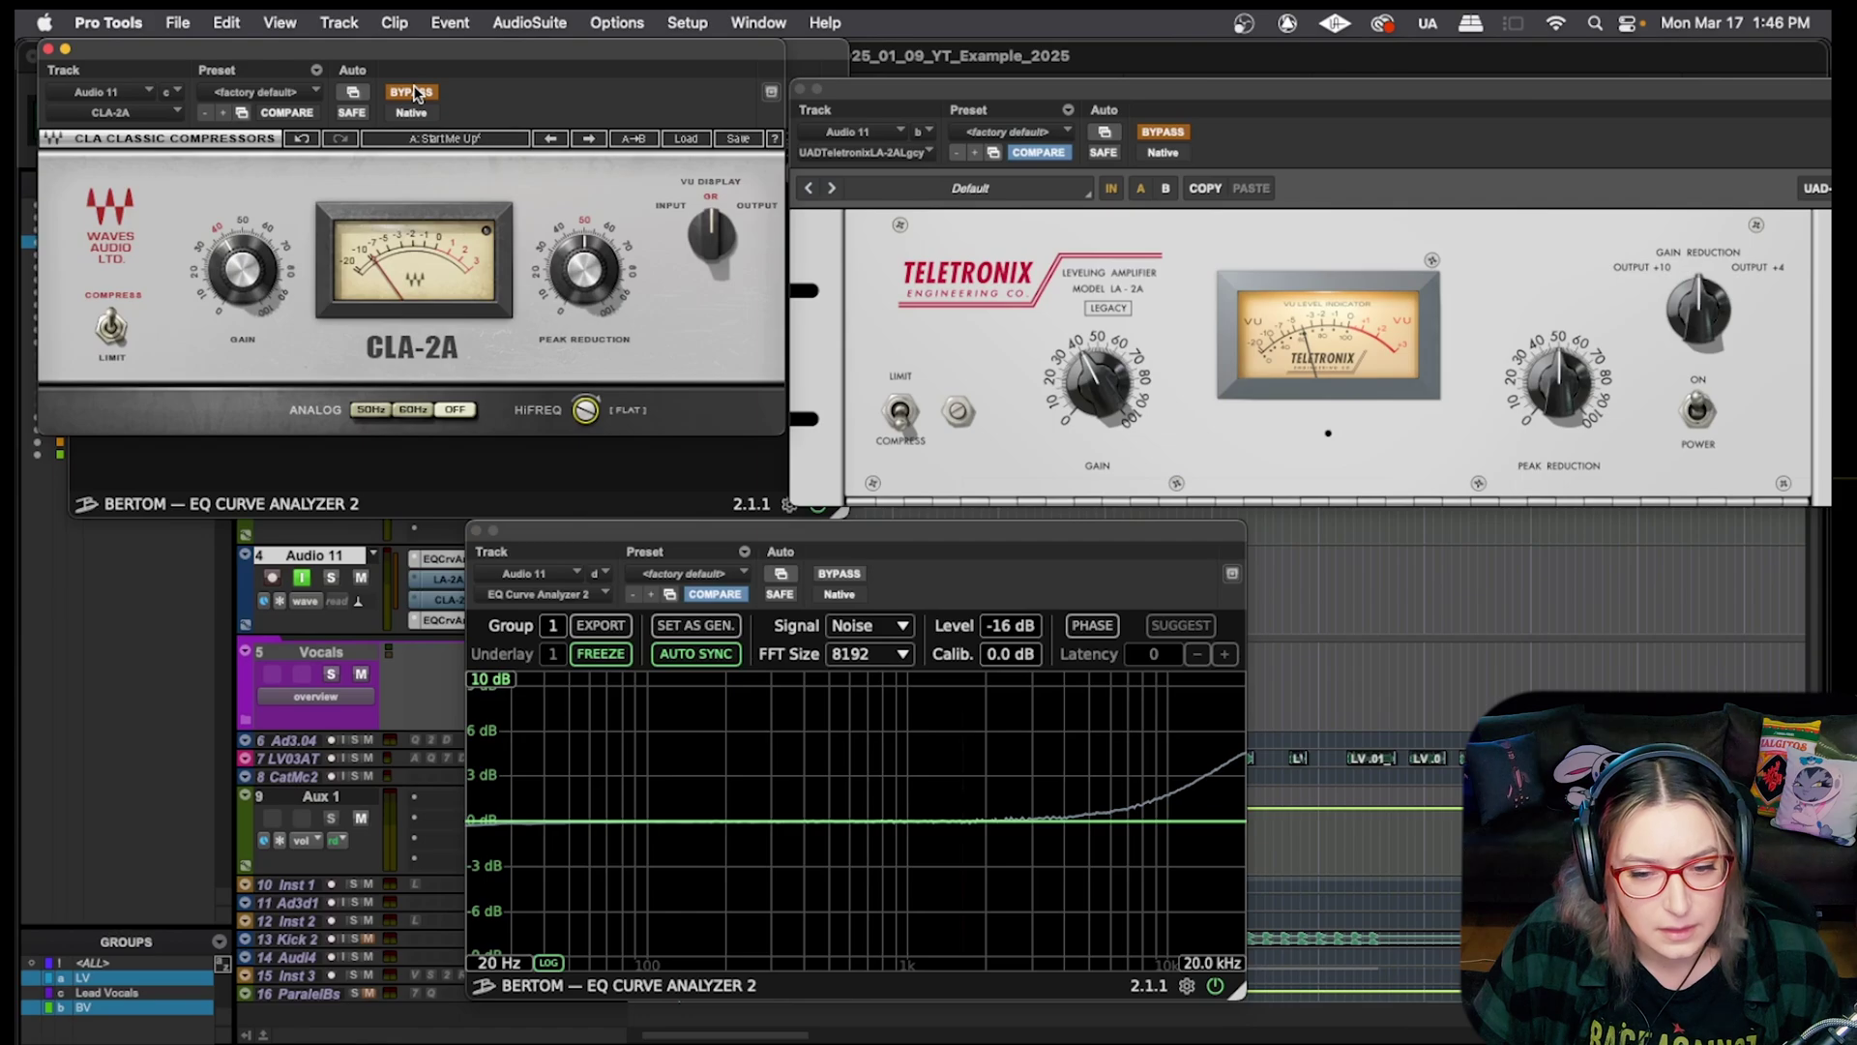
{"action": "left_click", "coordinate": [1156, 131]}
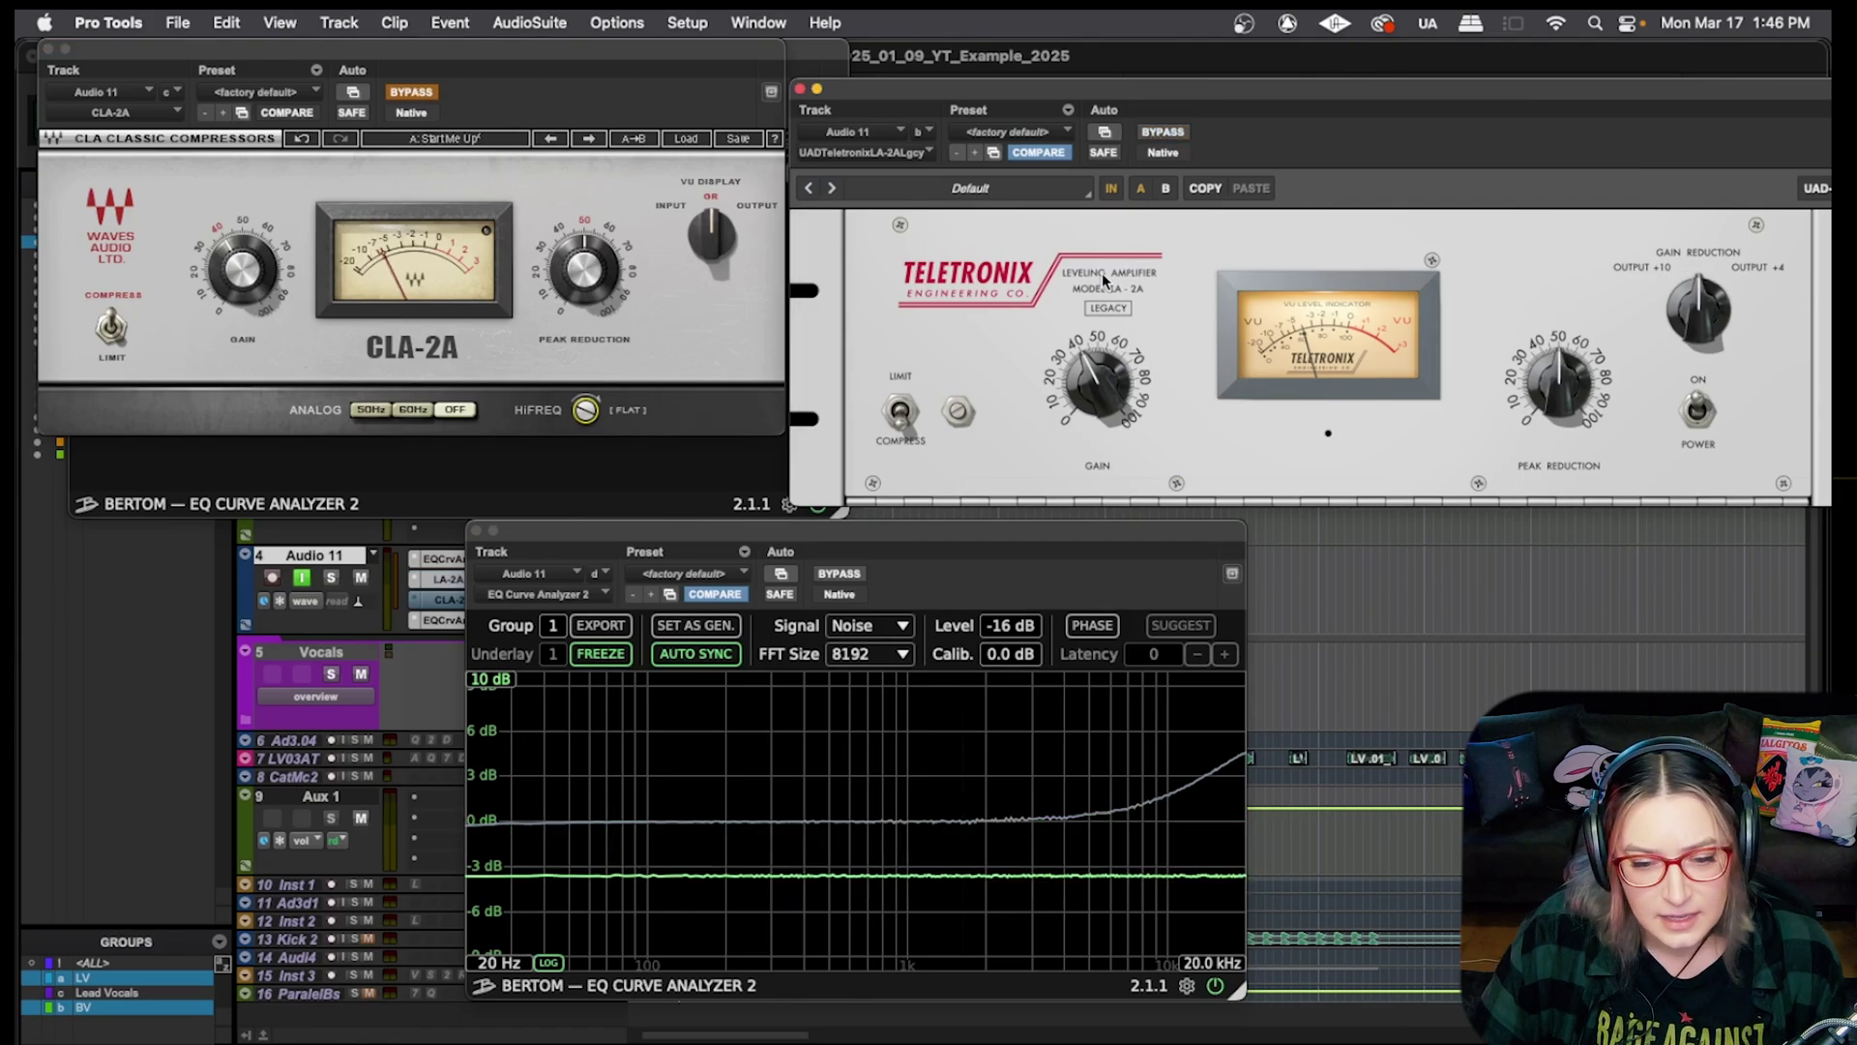